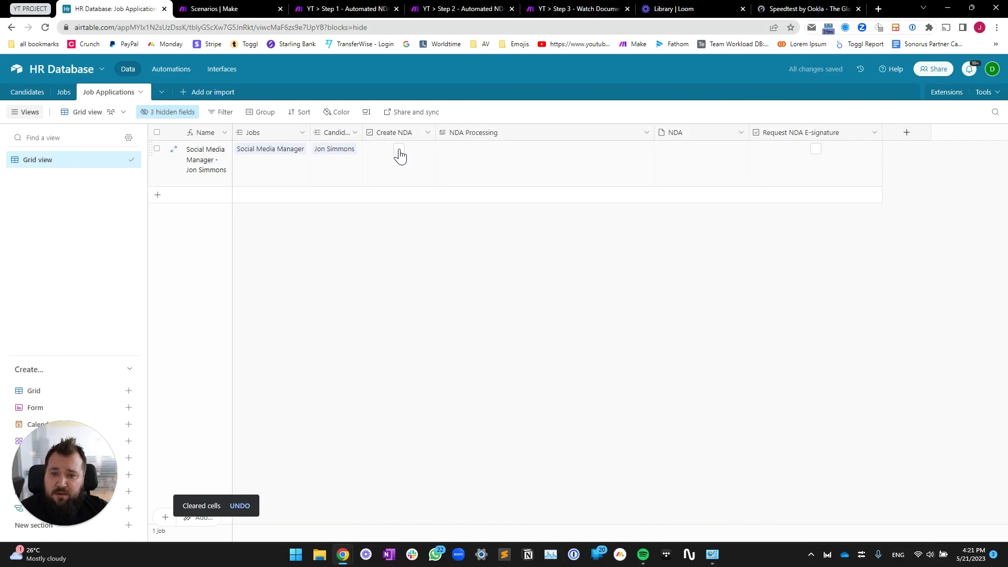
Tick the Create NDA and Request NDA E-signature checkboxes for the Social Media Manager application
left_click(399, 149)
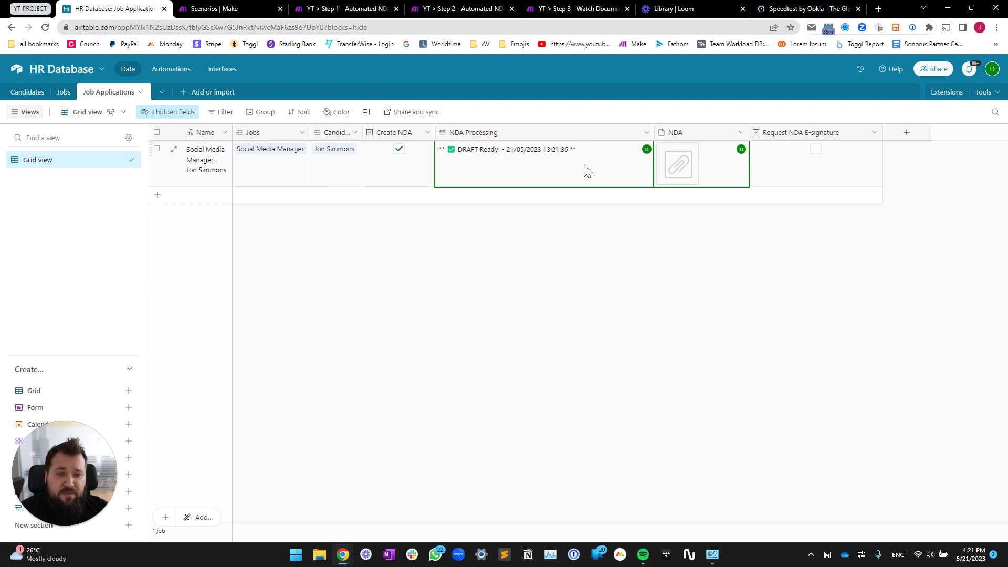
left_click(817, 149)
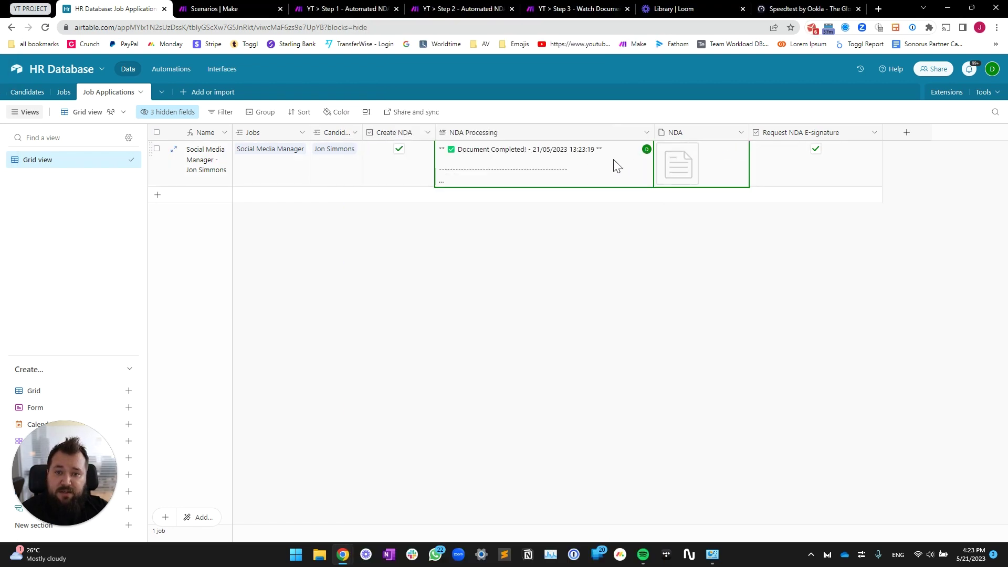
Open the PDF attached in the application's NDA field and read through the document
left_click(677, 164)
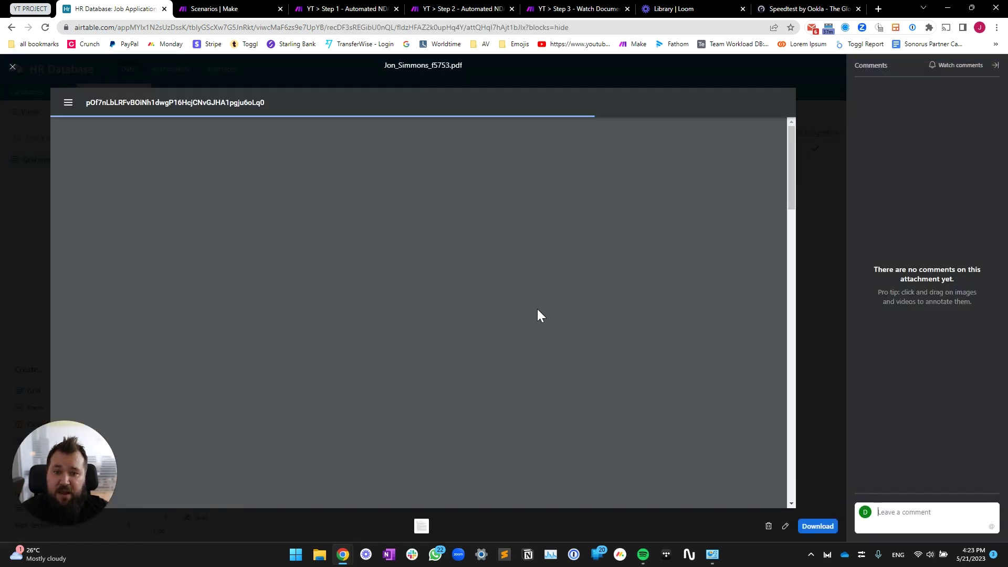
scroll(541, 315, "down", 15)
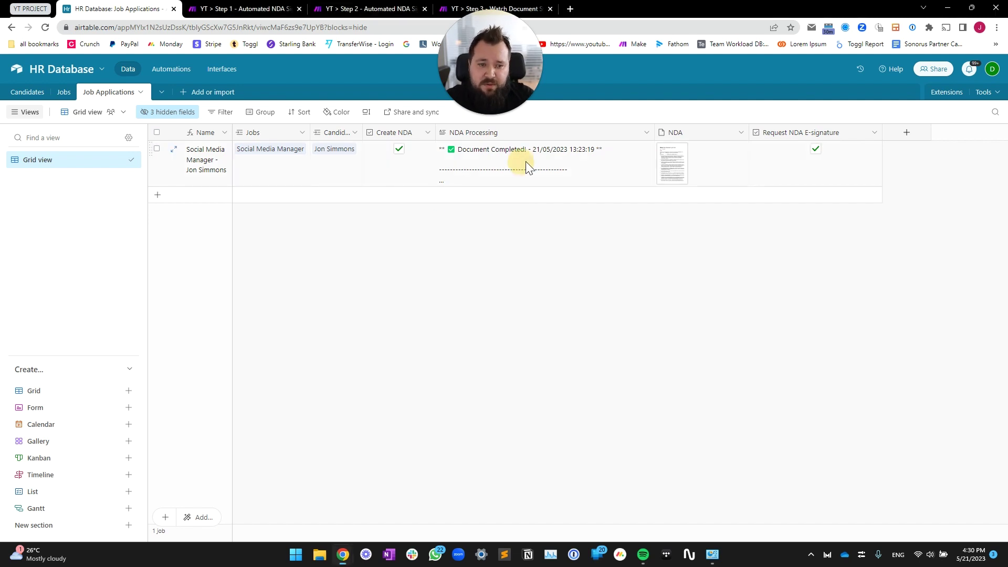
left_click(674, 167)
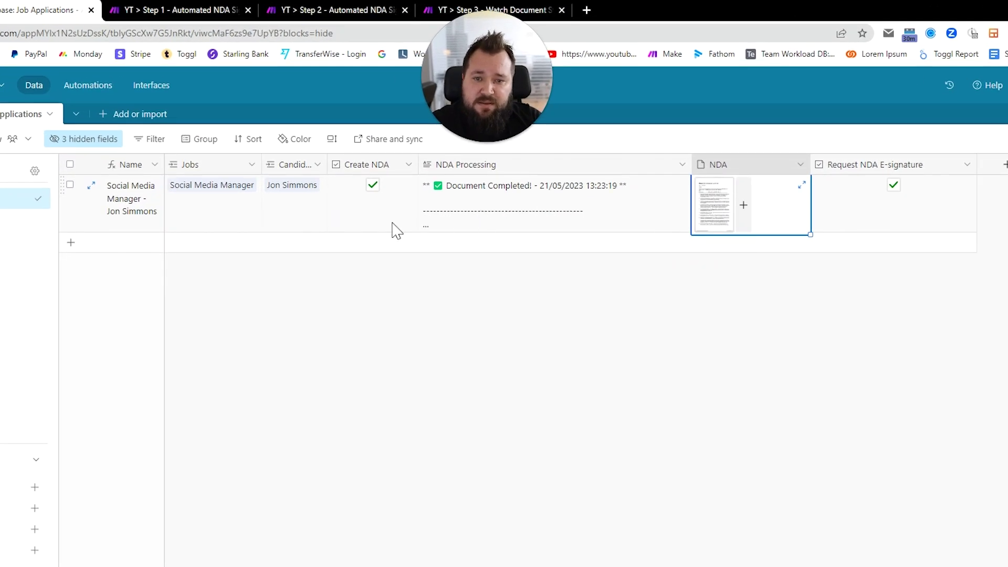
left_click(392, 230)
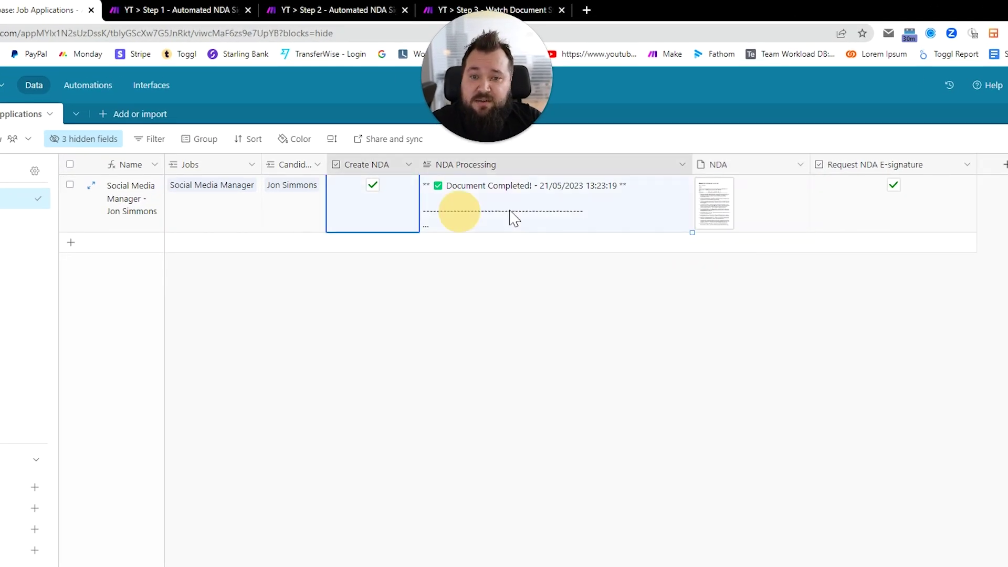
left_click(749, 380)
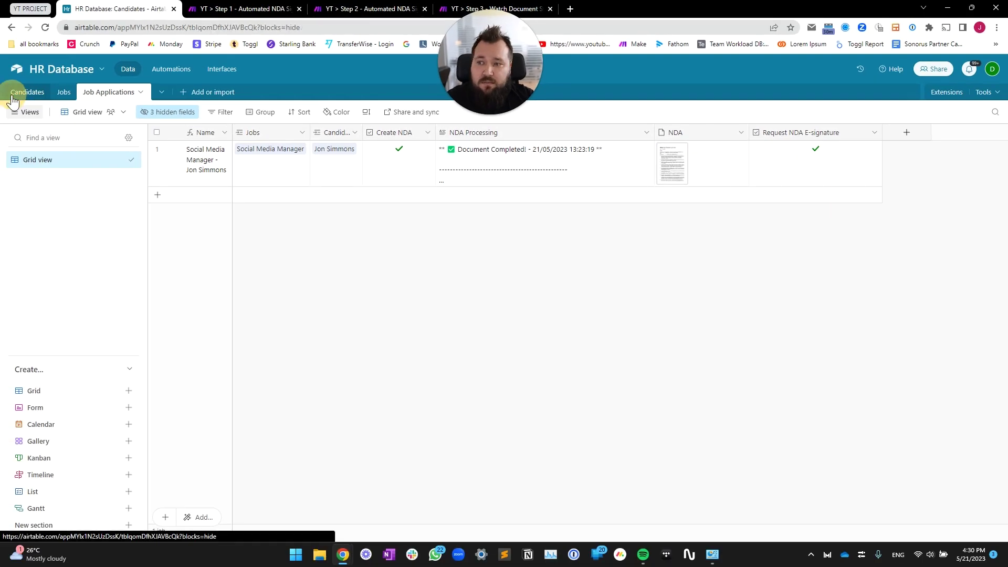
Open the Candidates table and slightly narrow the views sidebar beside the grid
left_click(14, 96)
left_click_drag(464, 72, 33, 478)
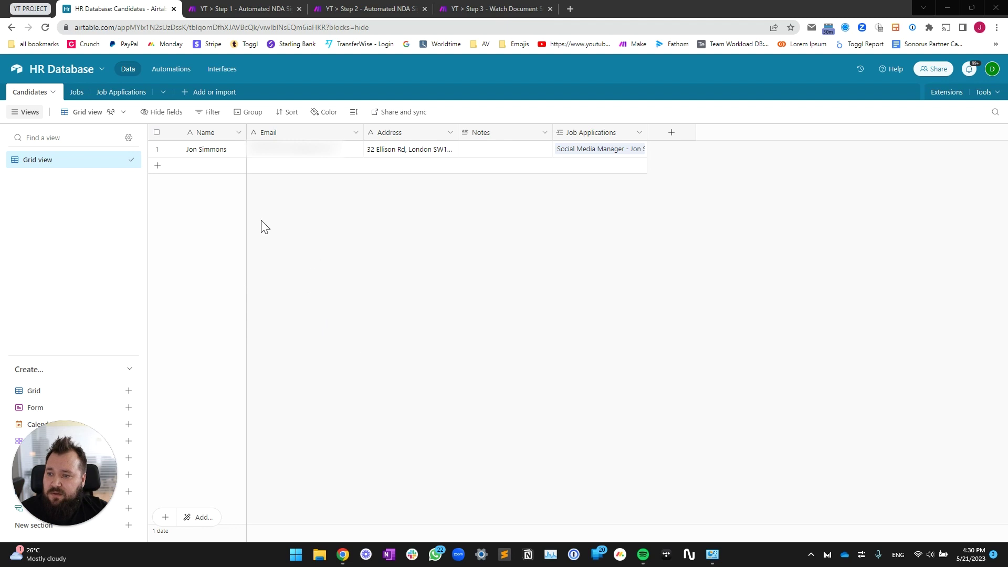
left_click_drag(147, 214, 124, 214)
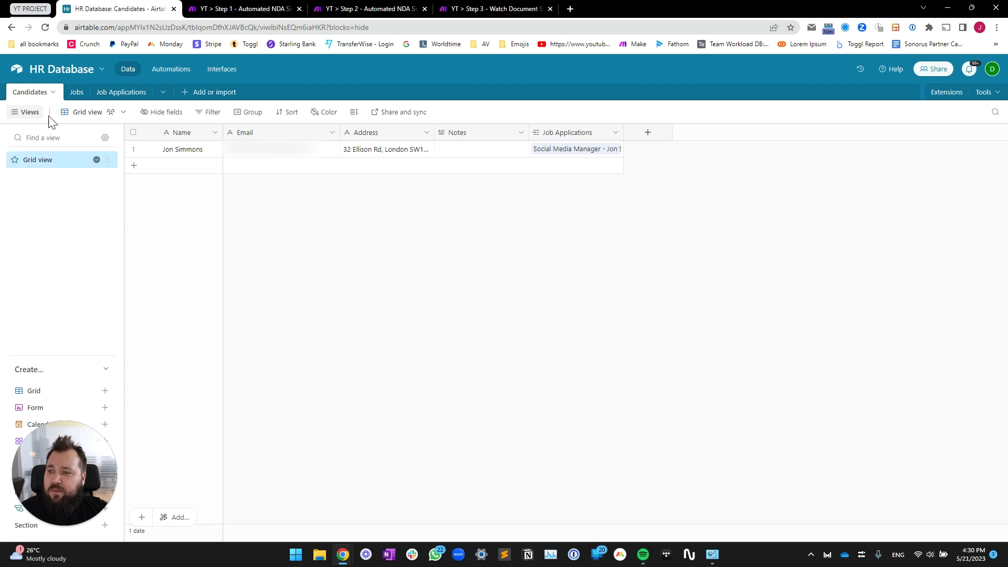
Go through the Jobs table to the Job Applications table and examine its linked records, NDA and checkbox fields
left_click(76, 93)
left_click(123, 94)
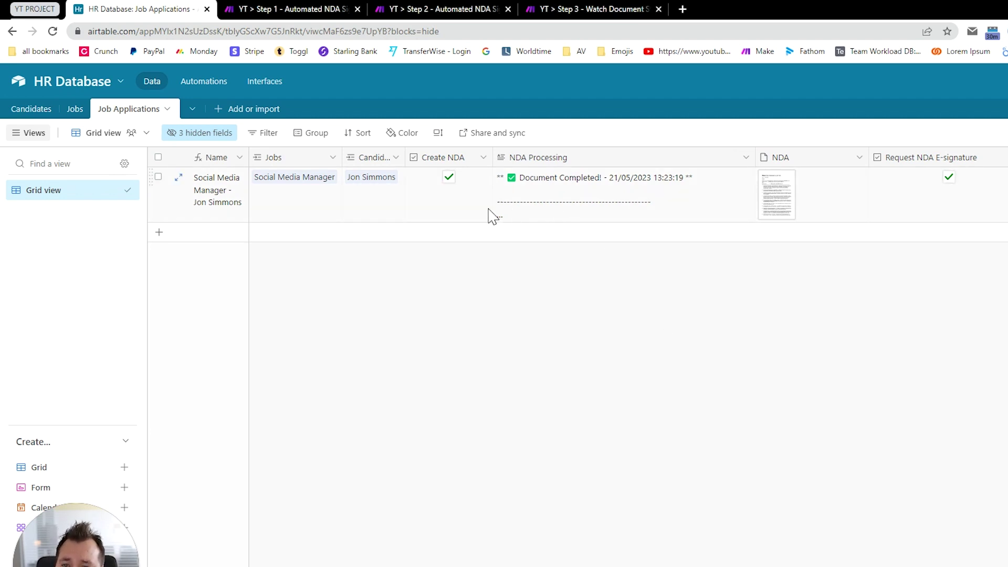
left_click(434, 184)
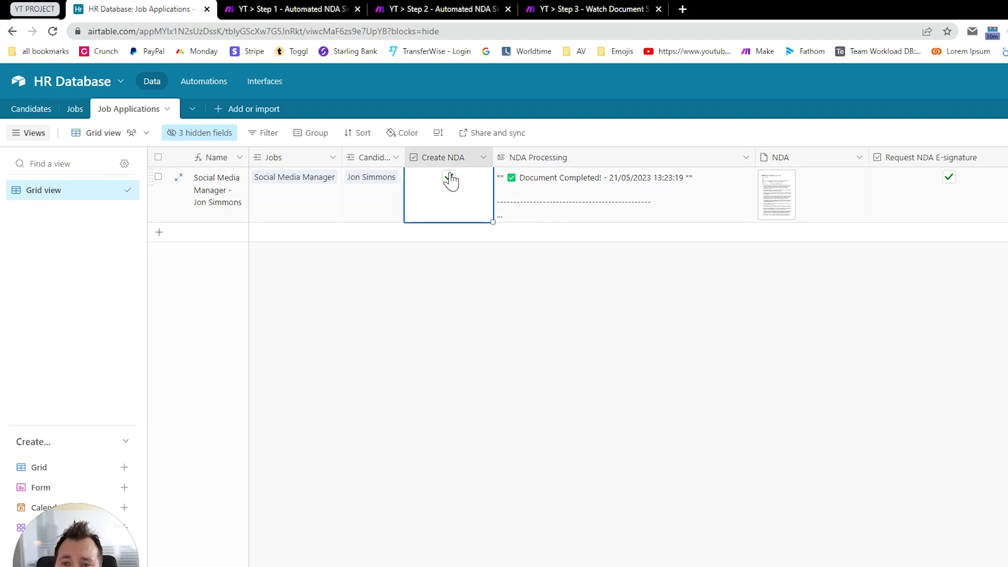
left_click(777, 204)
left_click(952, 197)
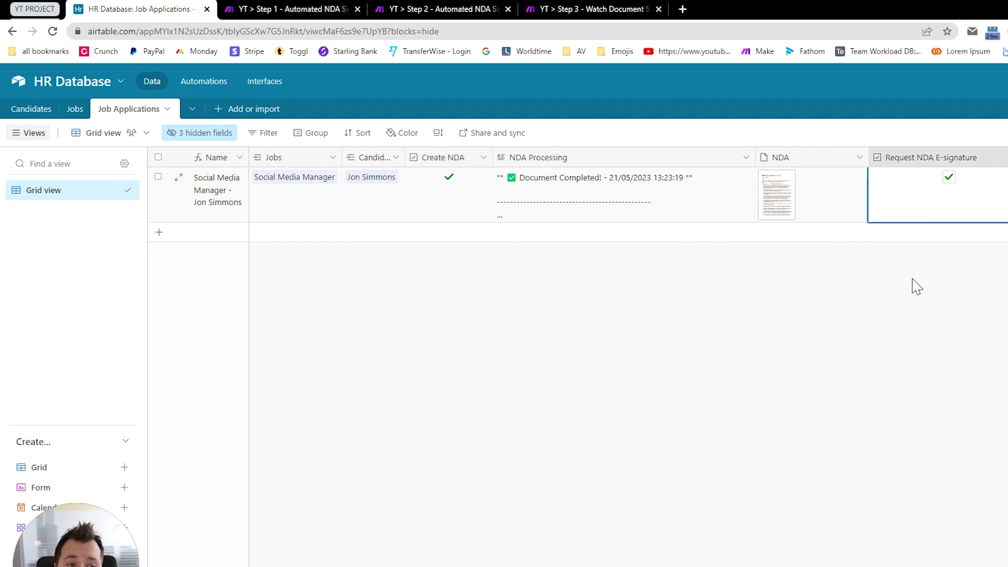
left_click(914, 311)
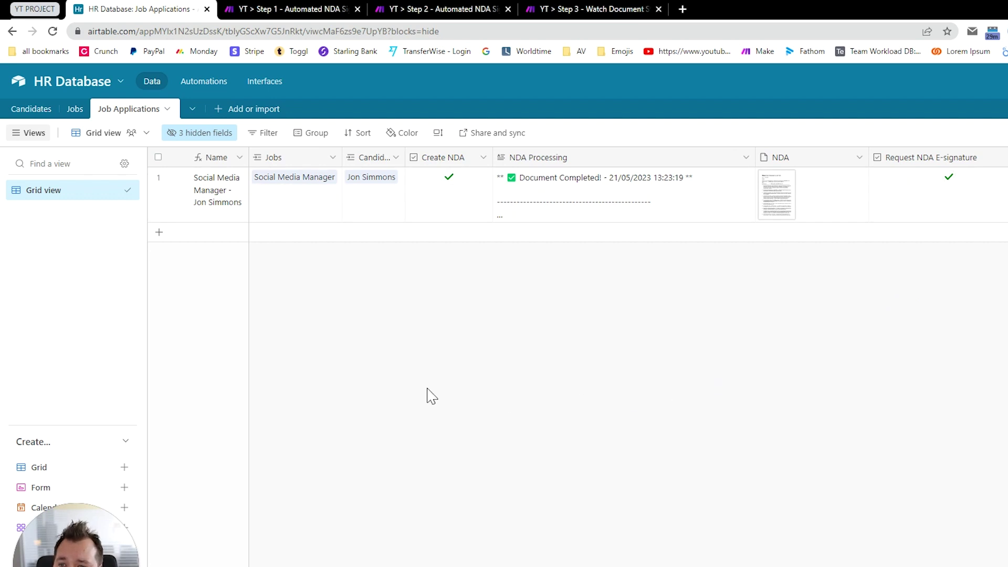
left_click(265, 176)
left_click(309, 168)
left_click(664, 164)
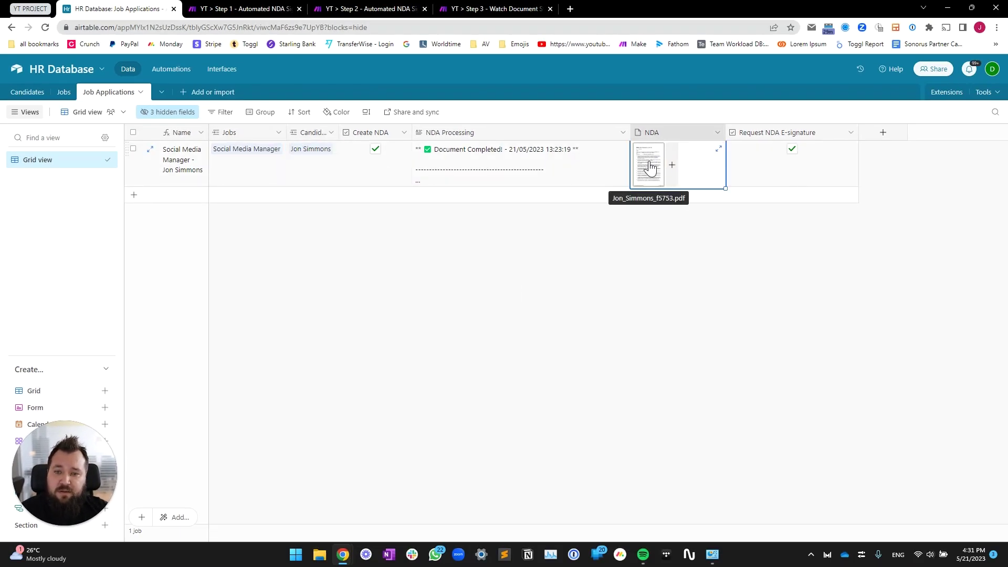
left_click(262, 165)
left_click(292, 169)
left_click(430, 284)
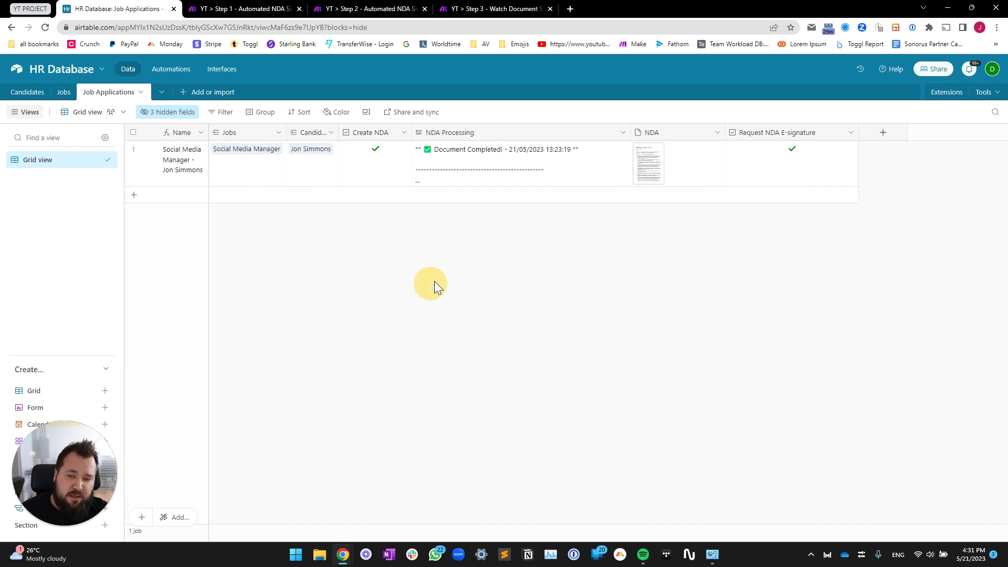
Return to the Candidates table and check the settings of its Job Applications linked field
left_click(28, 92)
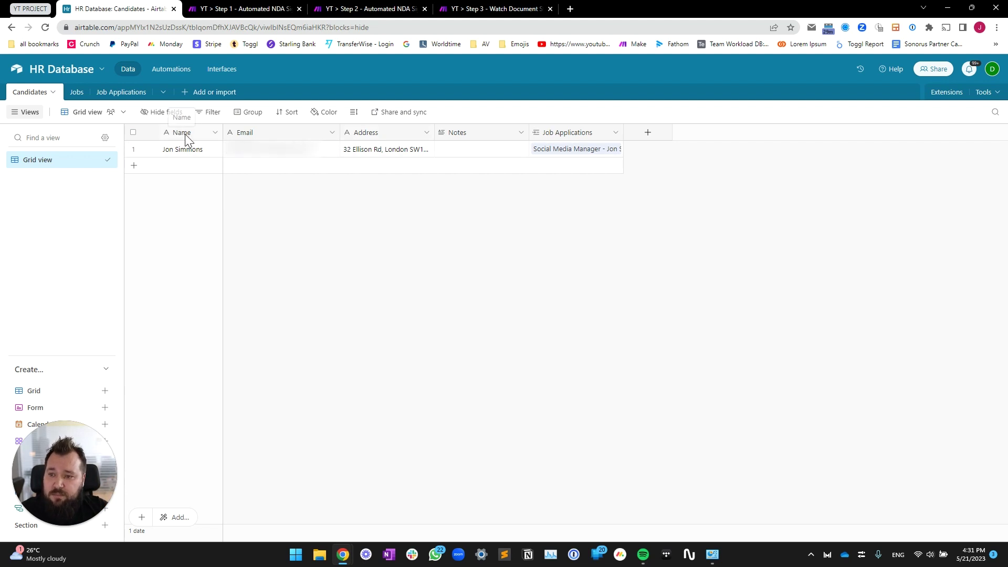
double_click(593, 134)
left_click(402, 250)
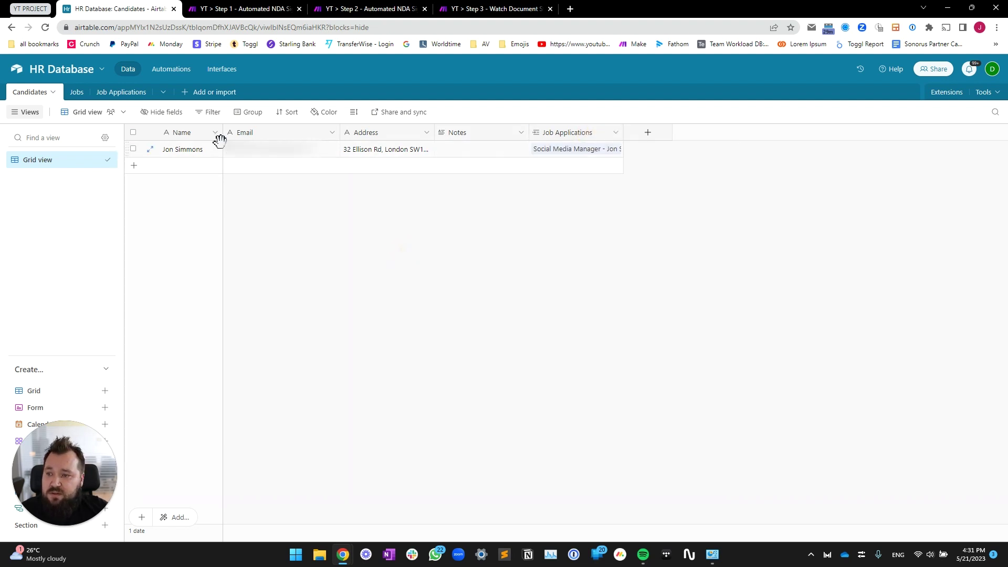
Open the Jobs table and examine the Responsibilities and Requirements fields of the listed jobs
left_click(77, 92)
left_click_drag(368, 152, 490, 165)
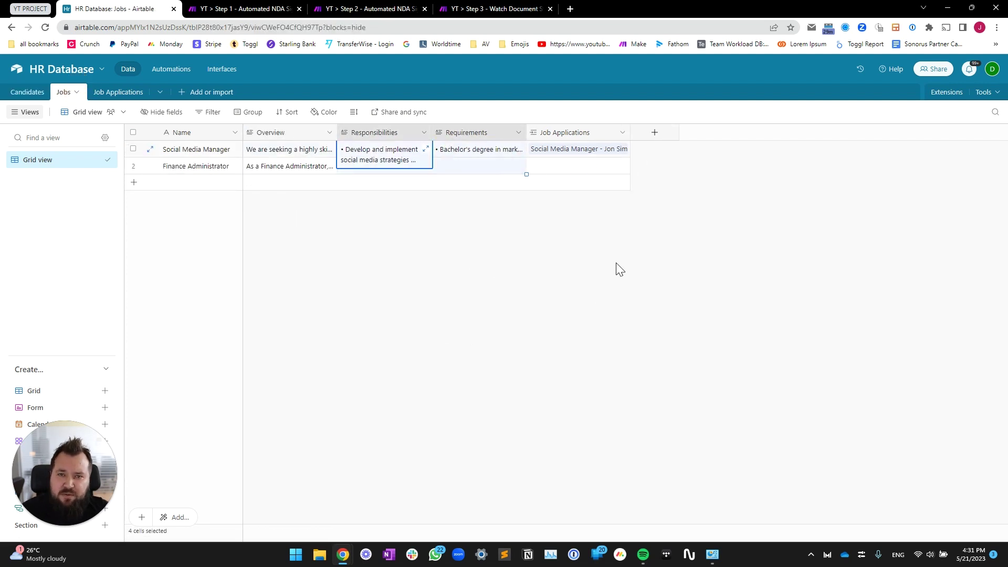
left_click(720, 349)
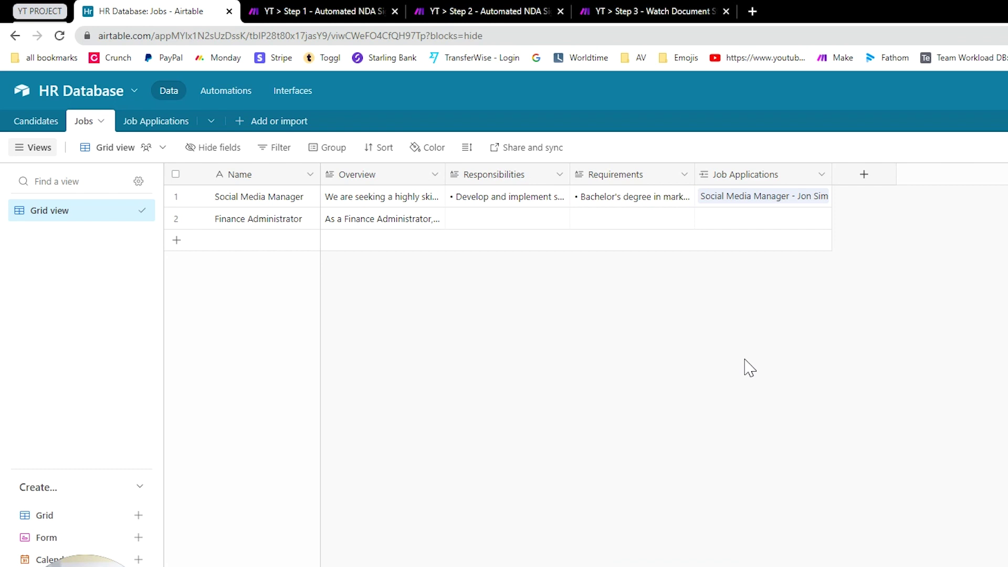
In the Job Applications table, widen the Name column and inspect the formula of the Name field without changing it
left_click(158, 121)
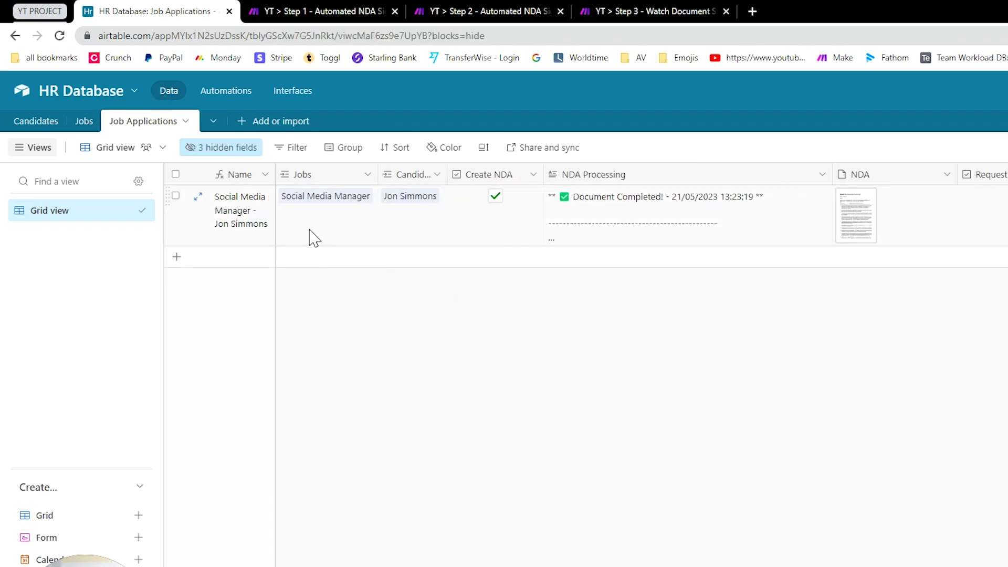
left_click_drag(273, 173, 348, 176)
double_click(299, 177)
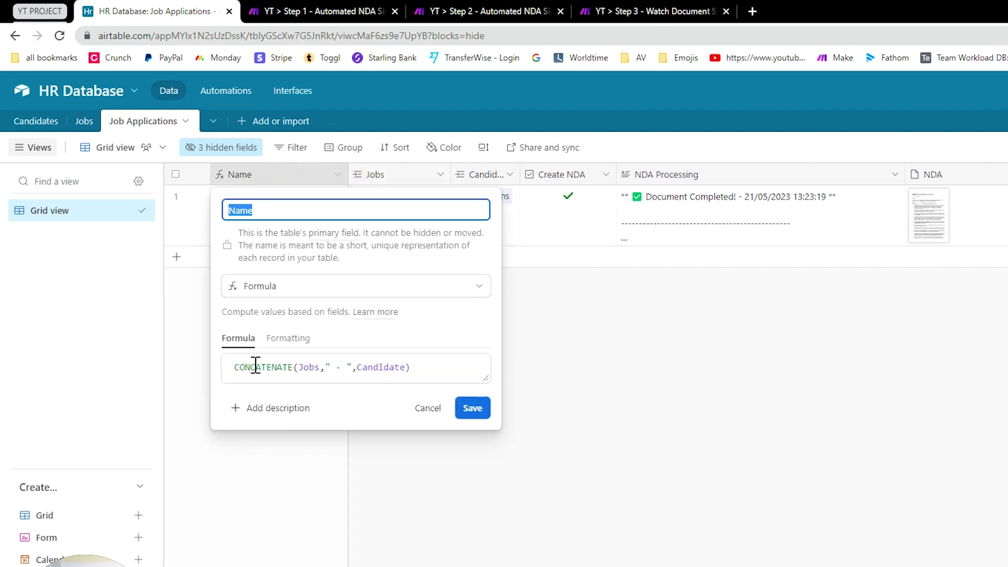
left_click_drag(330, 367, 347, 366)
double_click(406, 367)
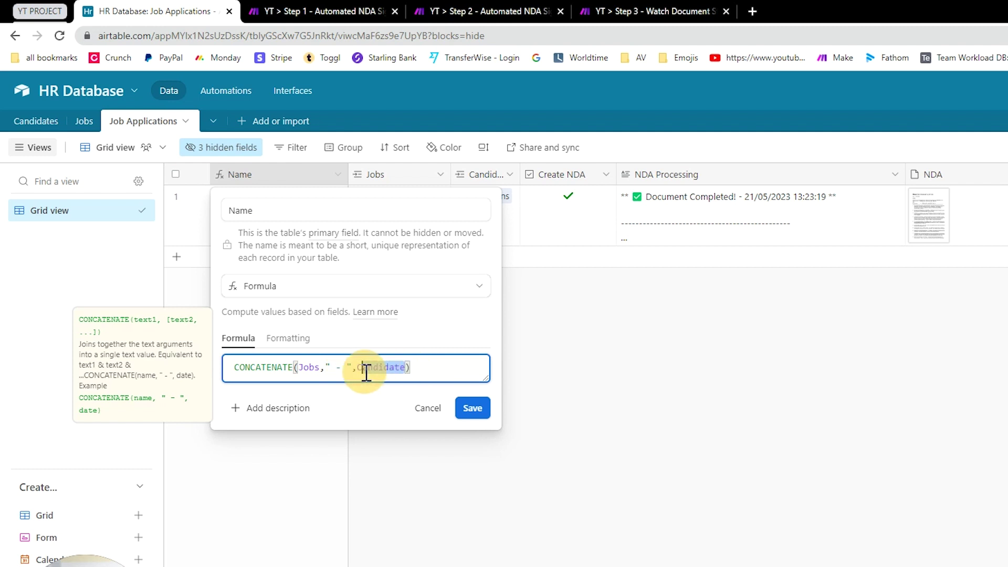
left_click(397, 234)
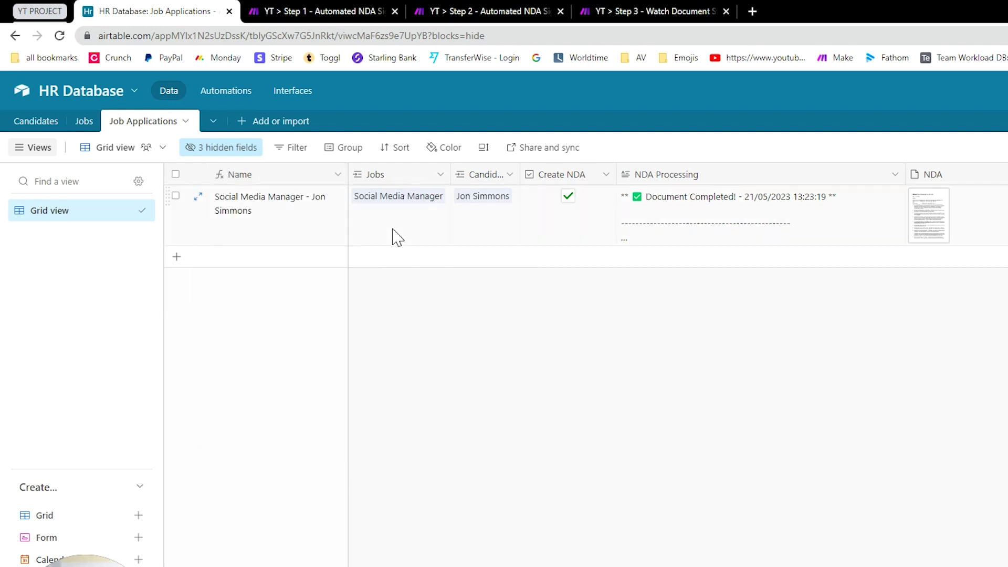
Widen the Candidate column to show its full heading, and check the settings of the Jobs and Candidate fields
double_click(426, 176)
left_click(876, 390)
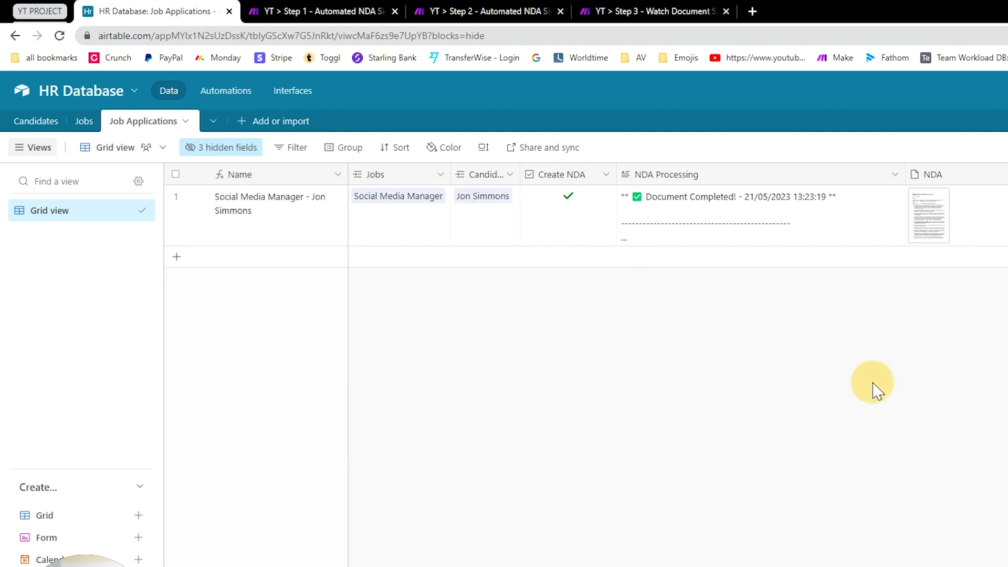
left_click_drag(520, 171, 556, 172)
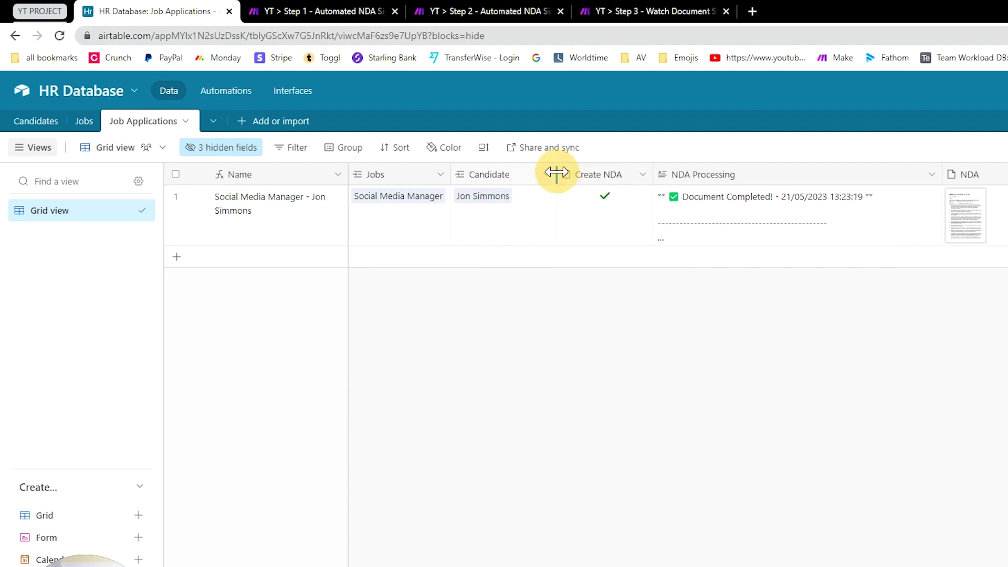
double_click(533, 173)
left_click(409, 351)
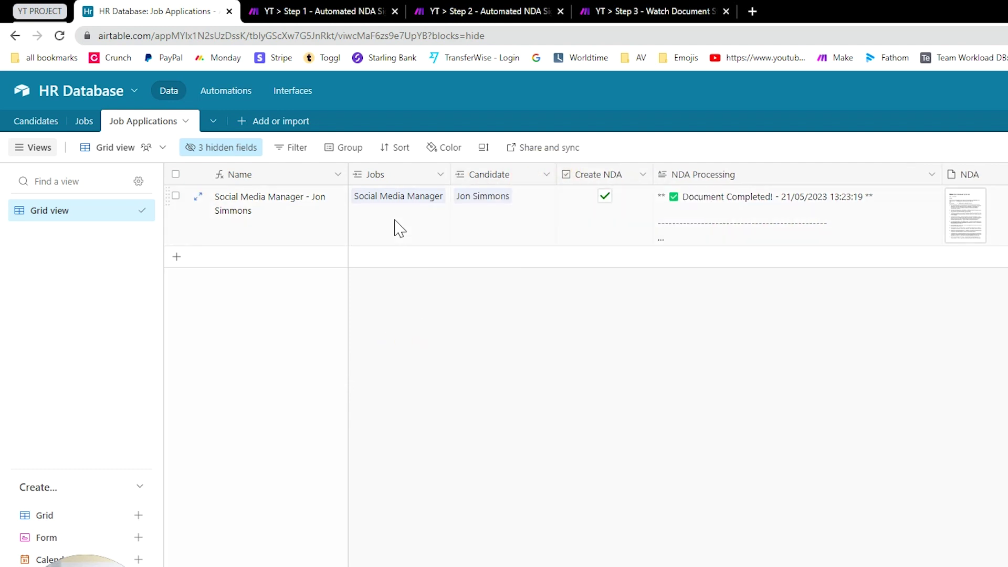
Examine how the application's Jobs and Candidate cells relate to its Name, and look at the Create NDA cell
left_click(381, 223)
left_click(499, 226)
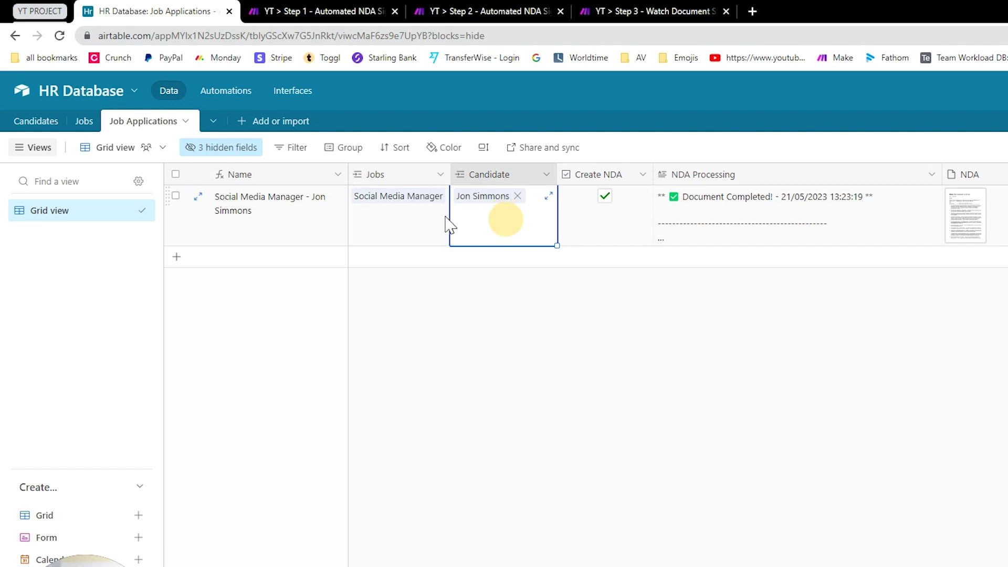
left_click(412, 218)
left_click(517, 223)
left_click(417, 220)
left_click(494, 220)
left_click(427, 232)
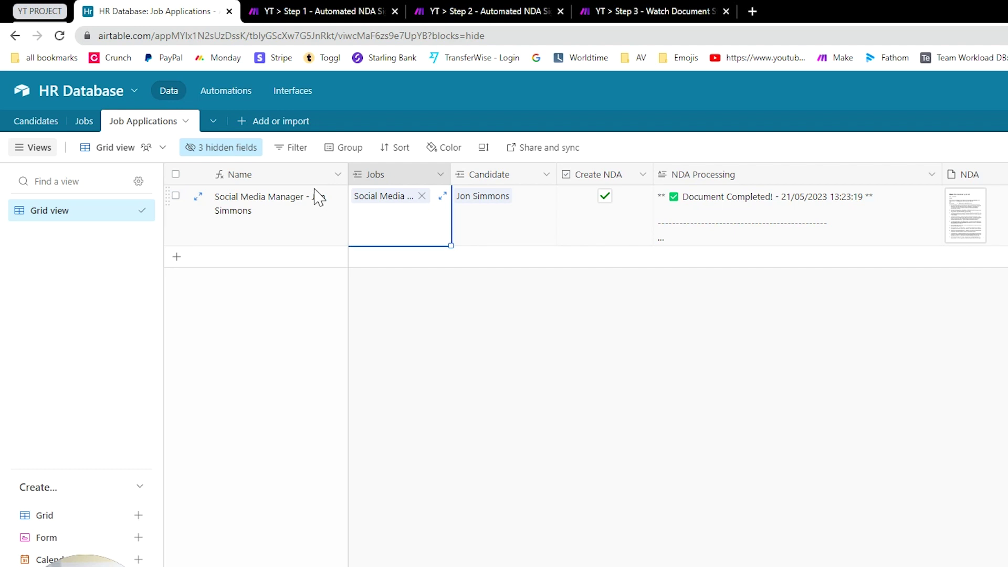
left_click(290, 211)
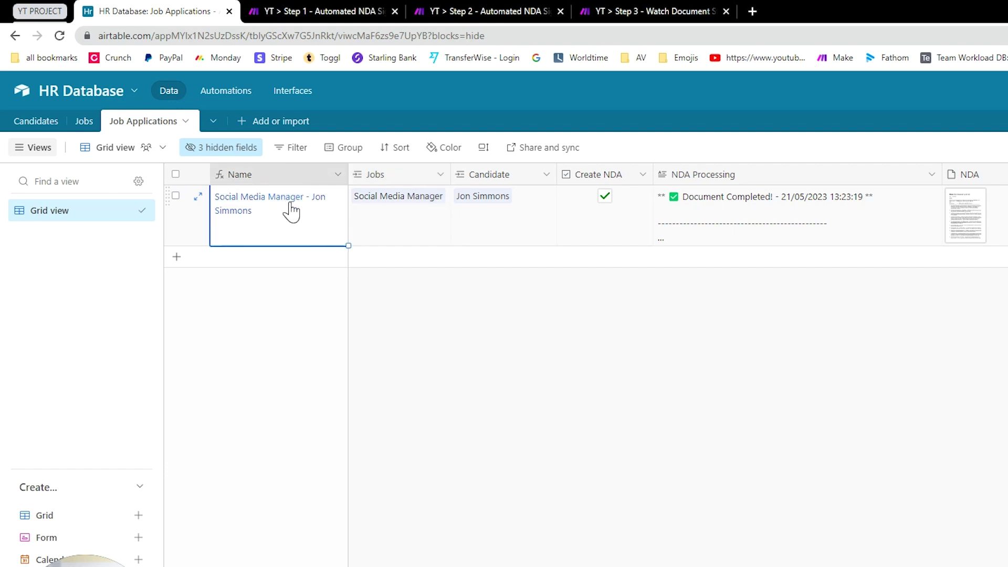
left_click(560, 238)
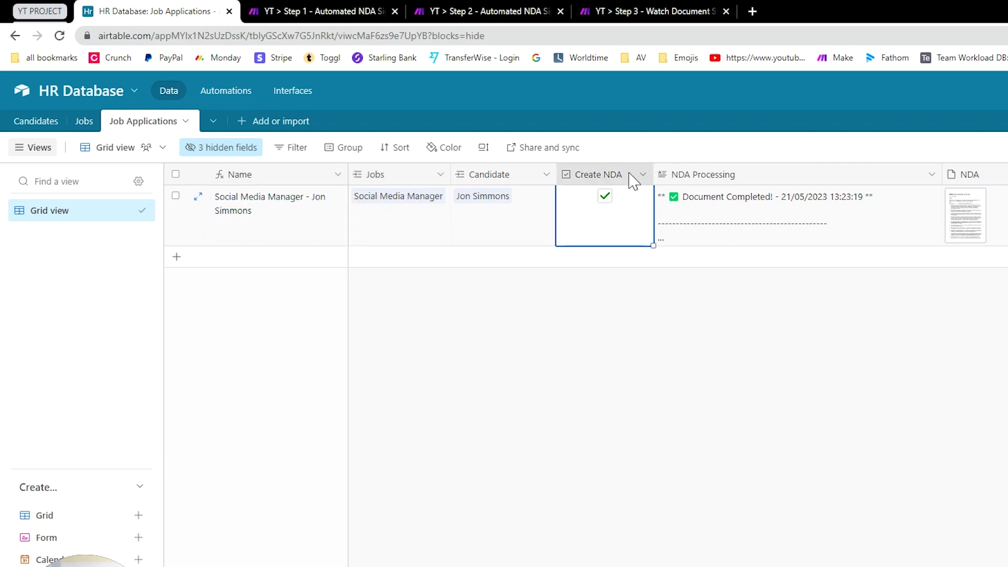
Expand the application's NDA Processing cell, read through its status log down to the draft entry, and close it
left_click(801, 212)
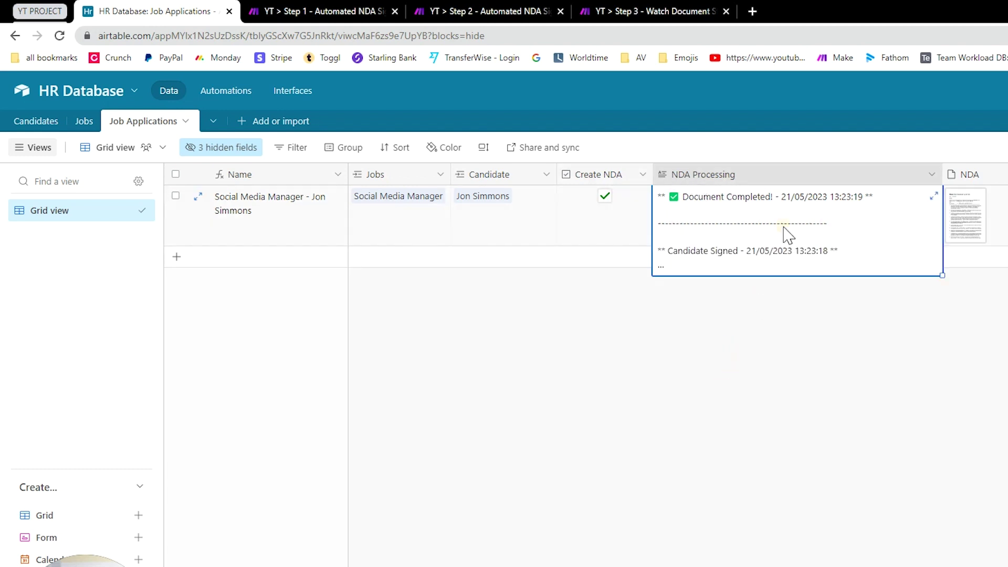
left_click(934, 196)
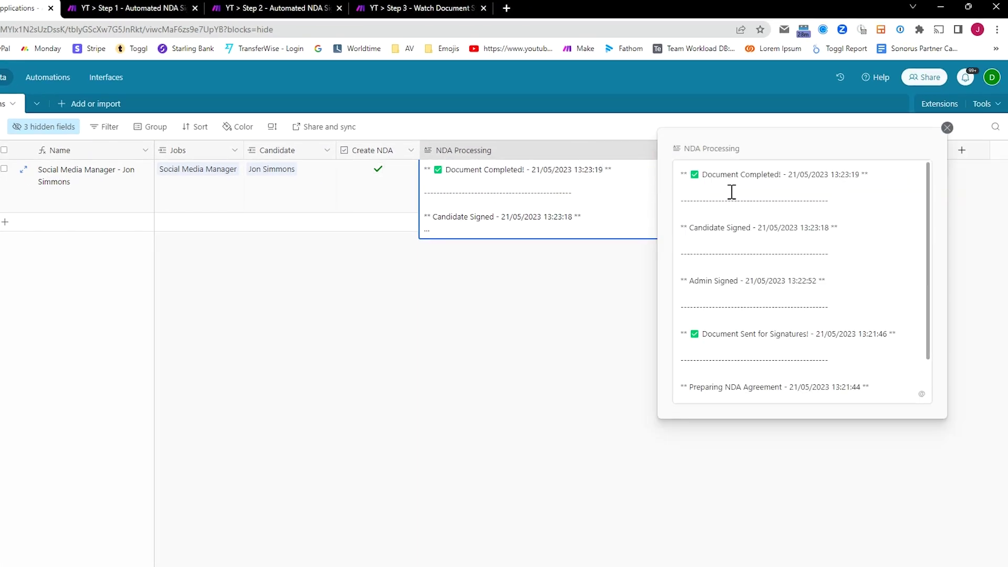
scroll(747, 266, "down", 1)
scroll(816, 351, "up", 2)
left_click_drag(781, 281, 807, 281)
scroll(783, 294, "down", 1)
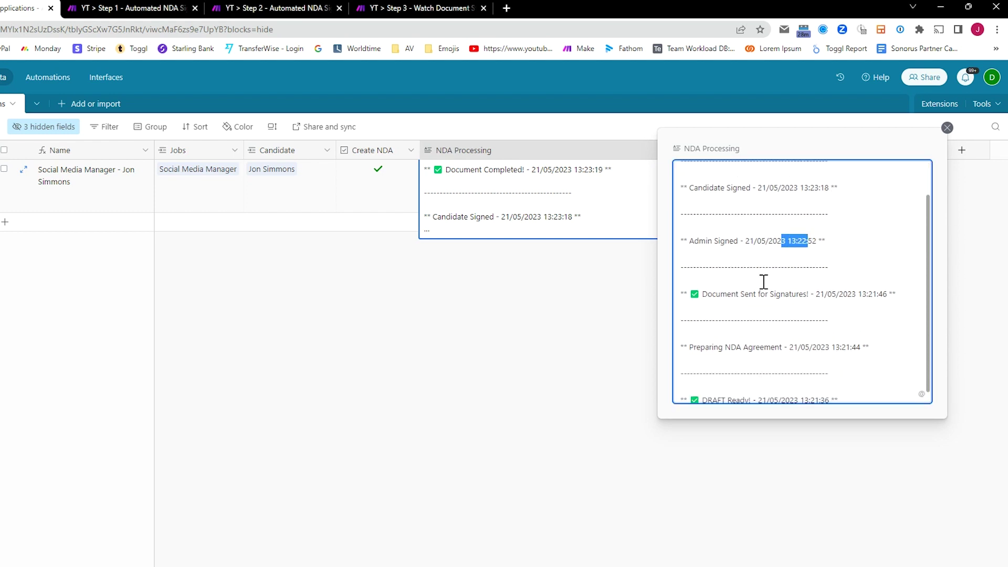
left_click(844, 387)
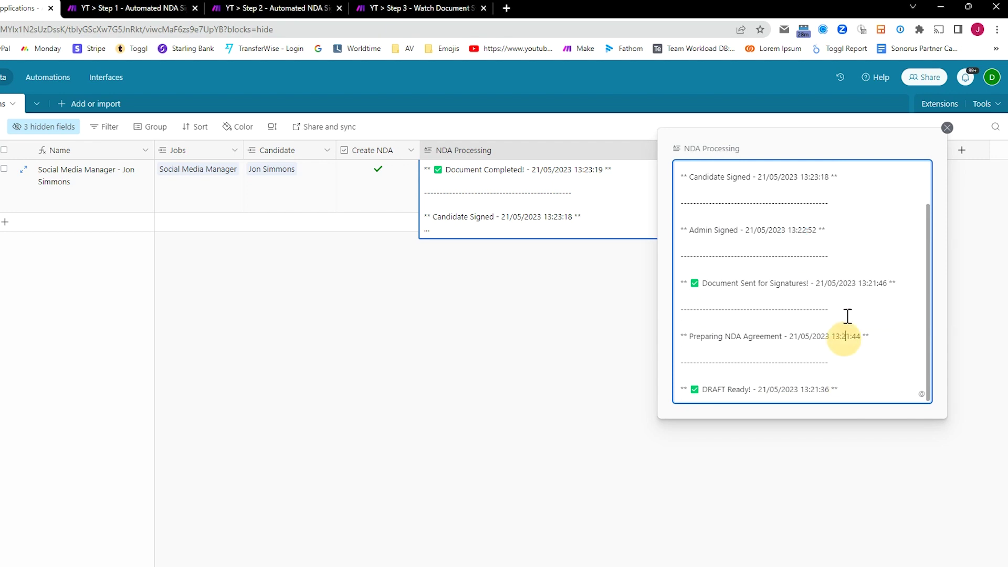
left_click(469, 318)
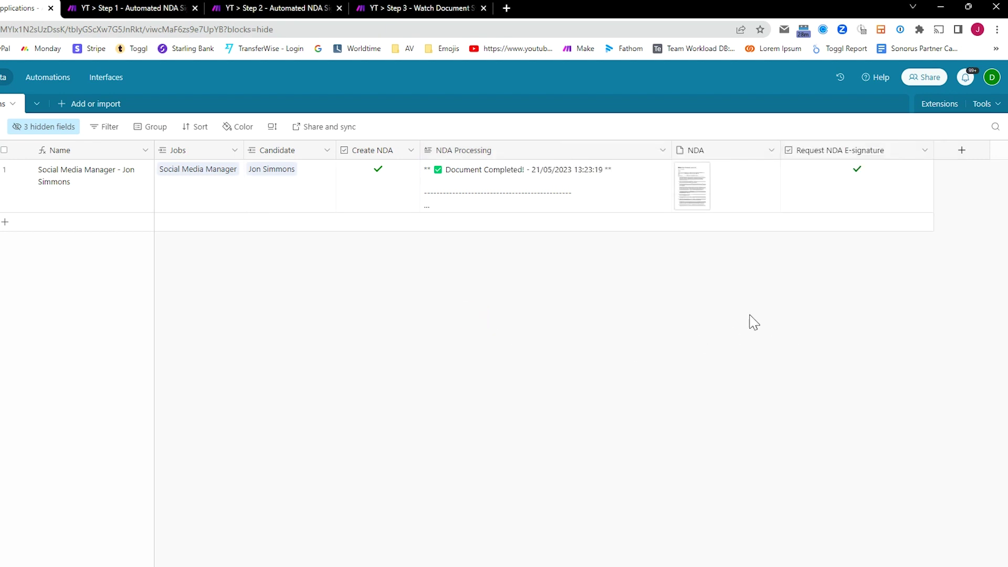
Open the application's NDA attachment, read through its clauses, signatures and signature certificate, and close the preview
left_click(744, 202)
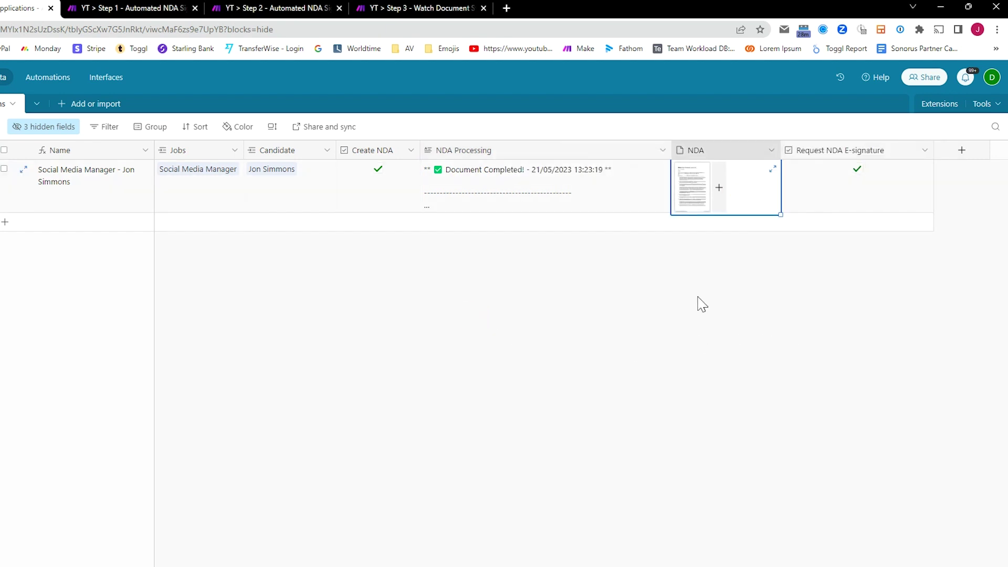
left_click(692, 188)
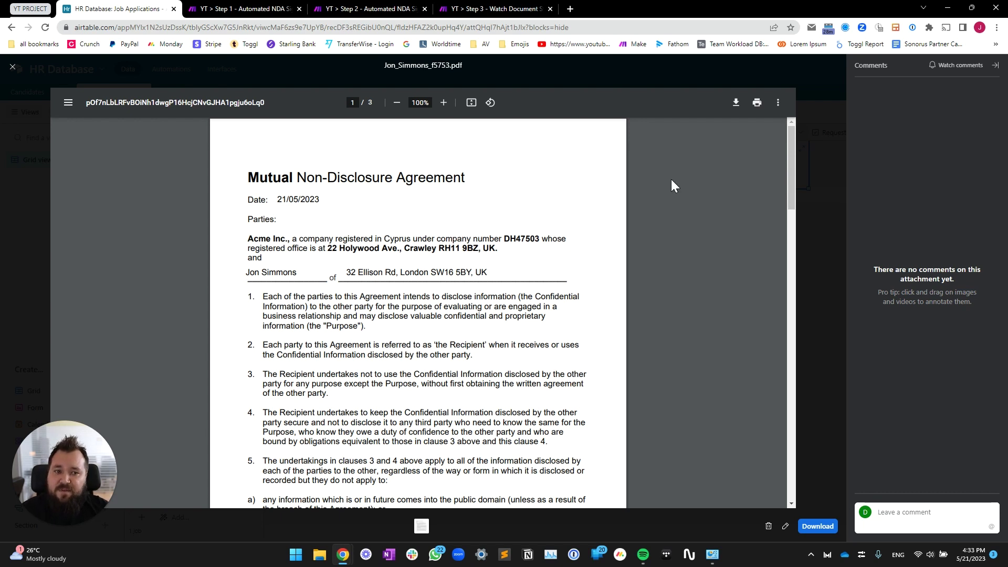
scroll(462, 263, "down", 10)
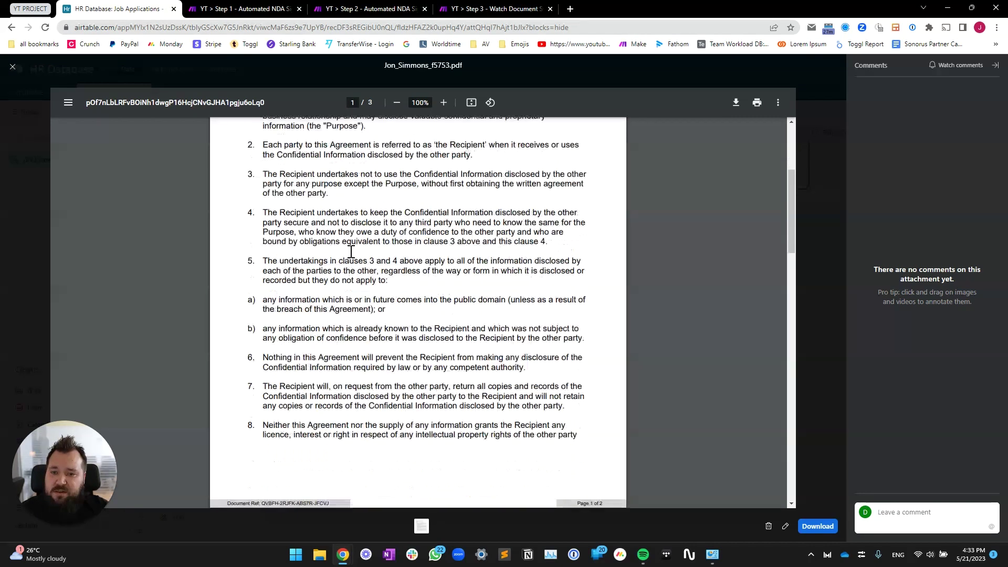
scroll(473, 246, "down", 12)
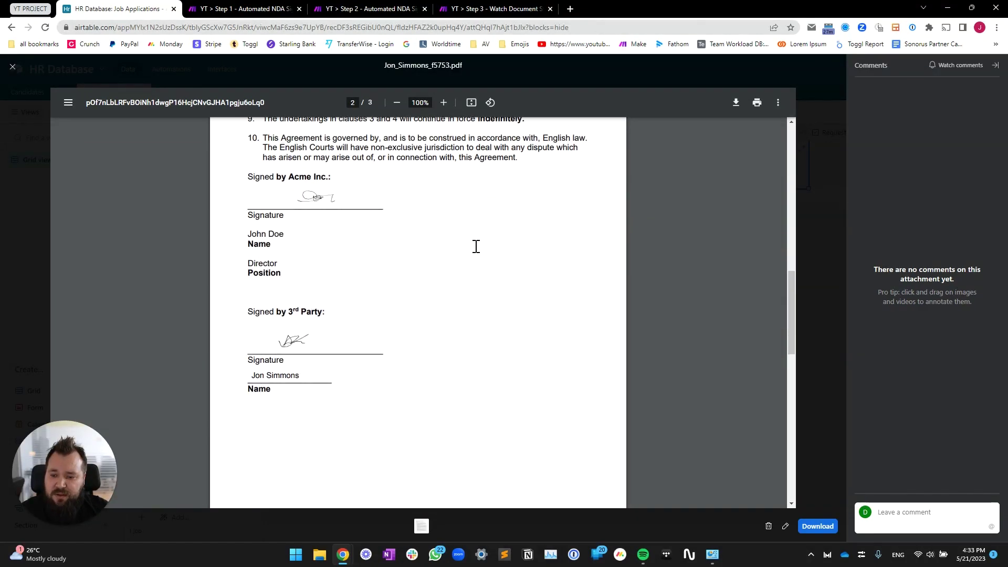
scroll(479, 255, "down", 4)
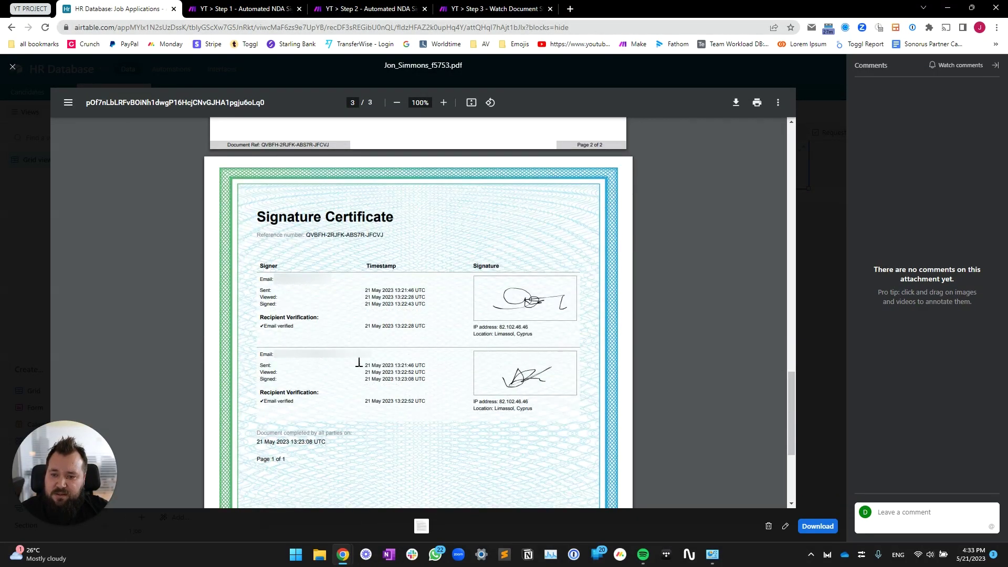
scroll(370, 357, "down", 4)
key("Home")
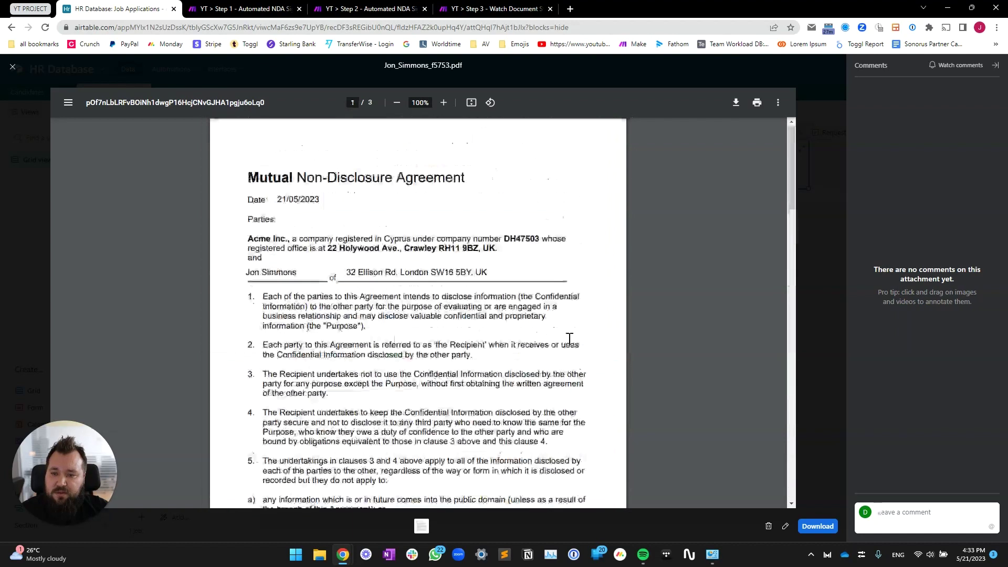
key("Escape")
Look at the application's Request NDA E-signature, Create NDA and NDA Processing cells
key("Right")
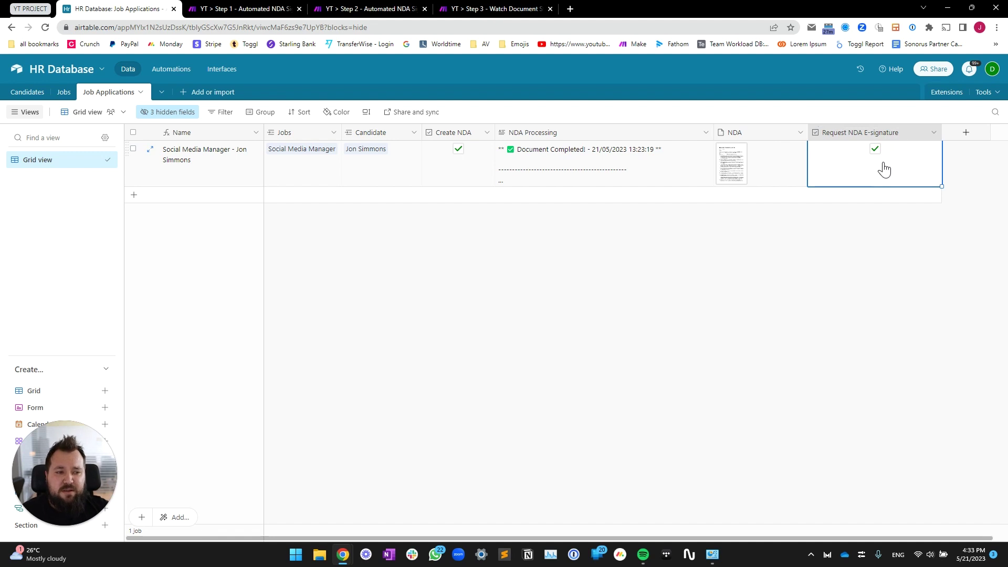
left_click(801, 294)
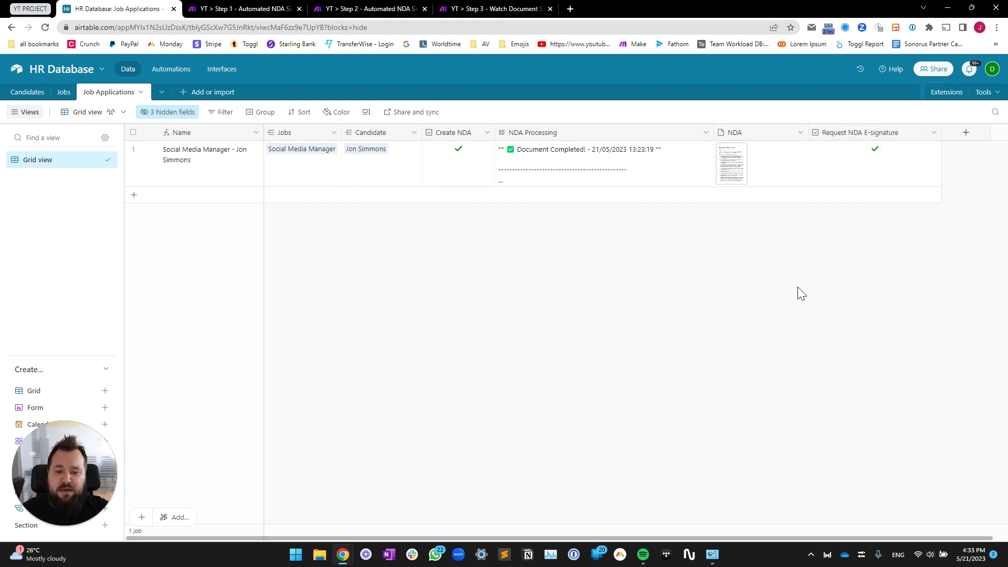
left_click(465, 178)
left_click(565, 176)
key("Escape")
left_click(464, 173)
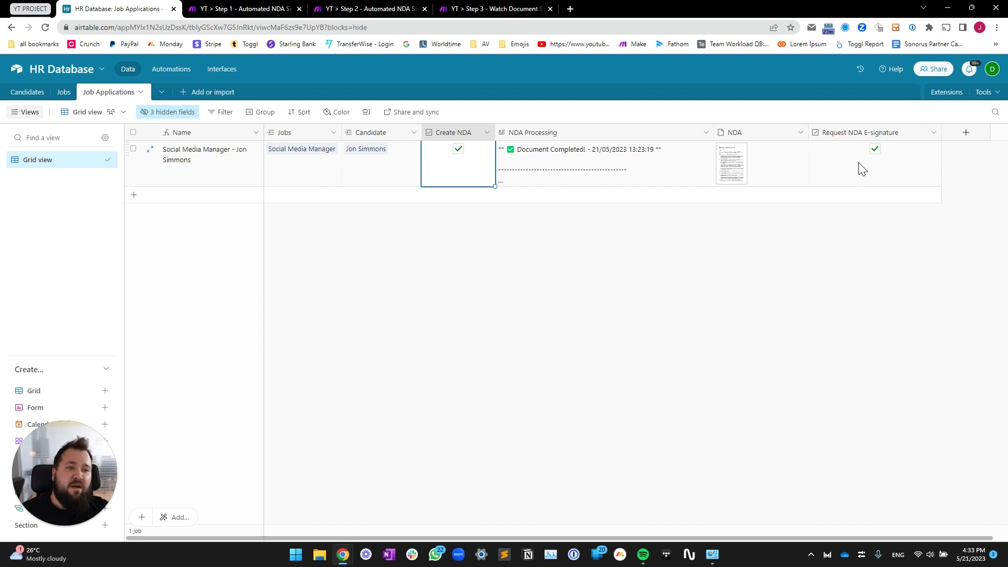
Preview the application's NDA attachment again, close it, and return to the Request NDA E-signature cell
left_click(750, 180)
left_click(731, 165)
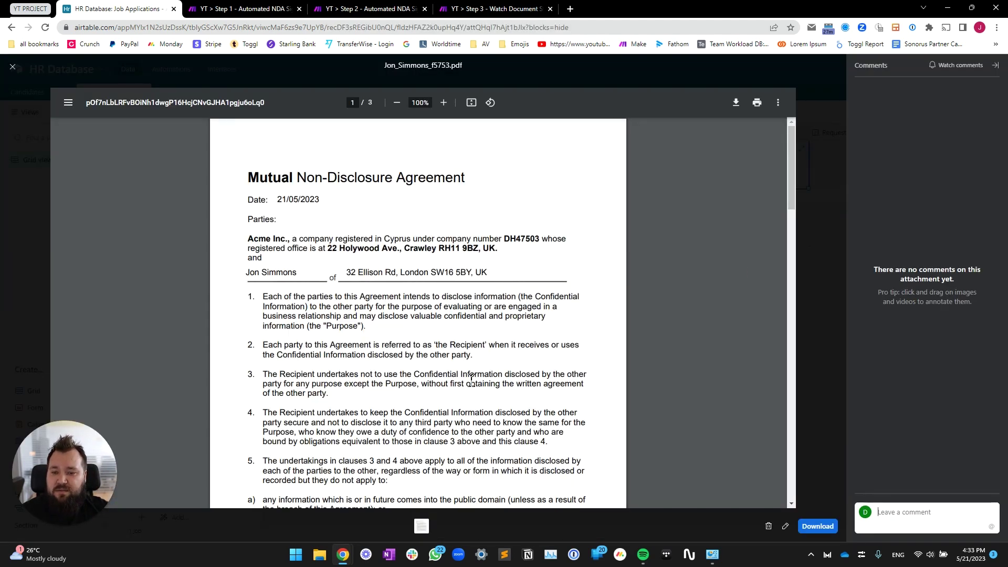
left_click(813, 307)
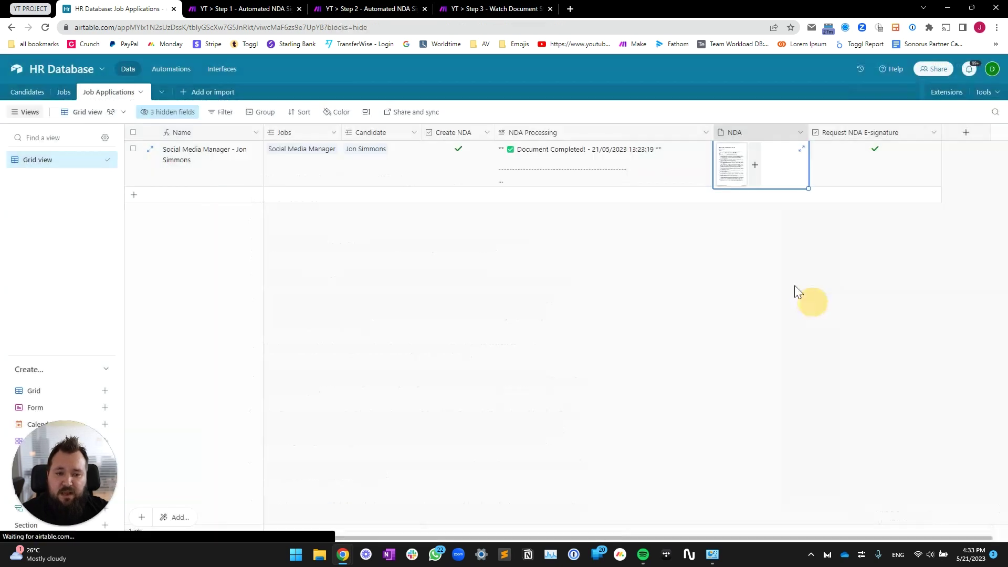
left_click(860, 176)
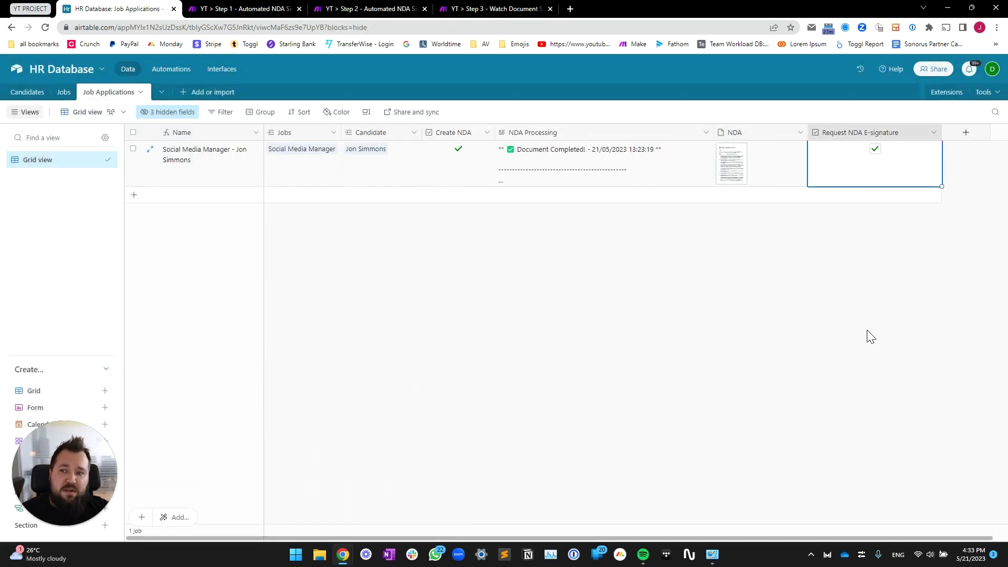
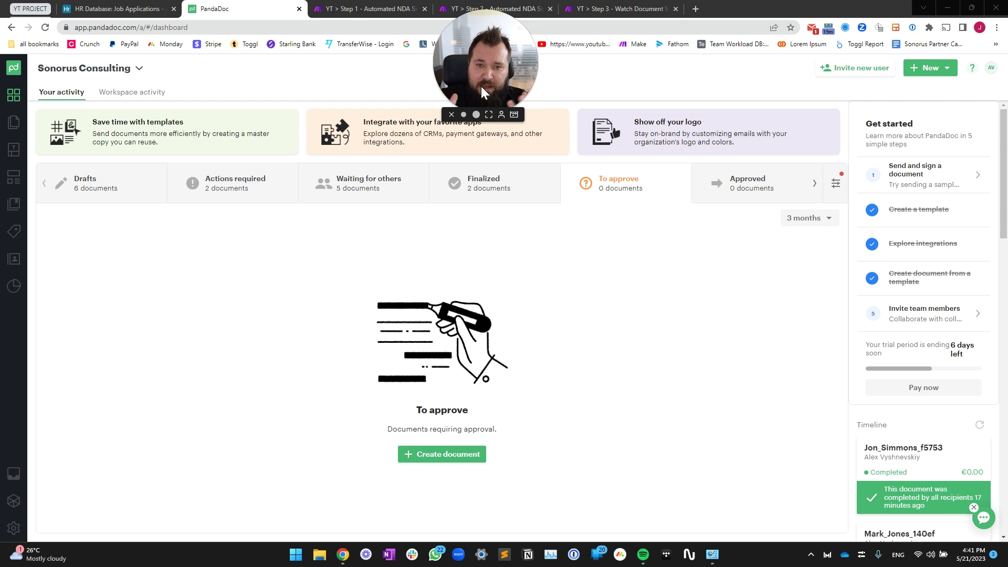
In PandaDoc, check the options for creating a new template, dismiss them, and open the Mutual-Non-Disclosure-Agreement -YT SAMPLE template
left_click(13, 154)
left_click(951, 73)
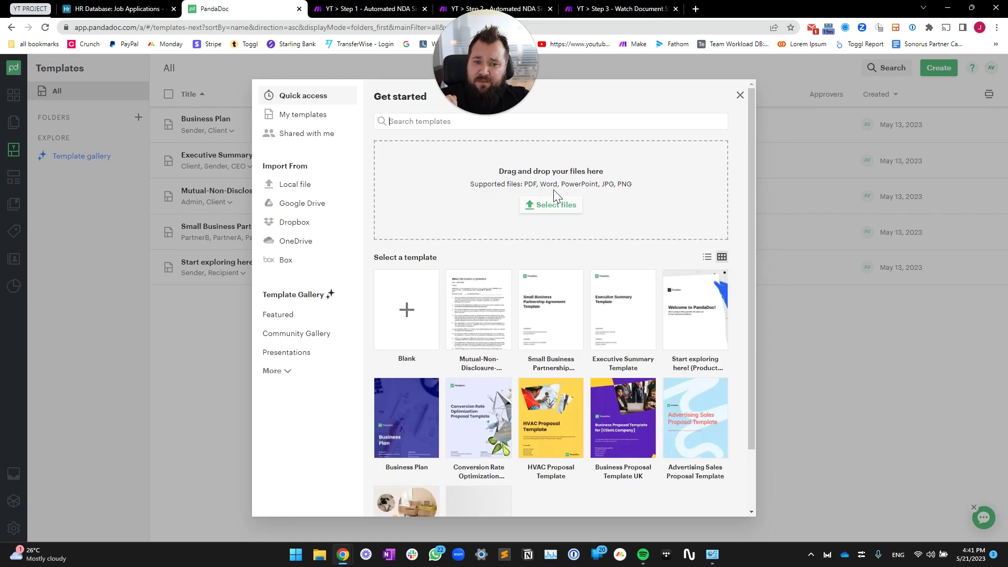
left_click(833, 380)
left_click(310, 191)
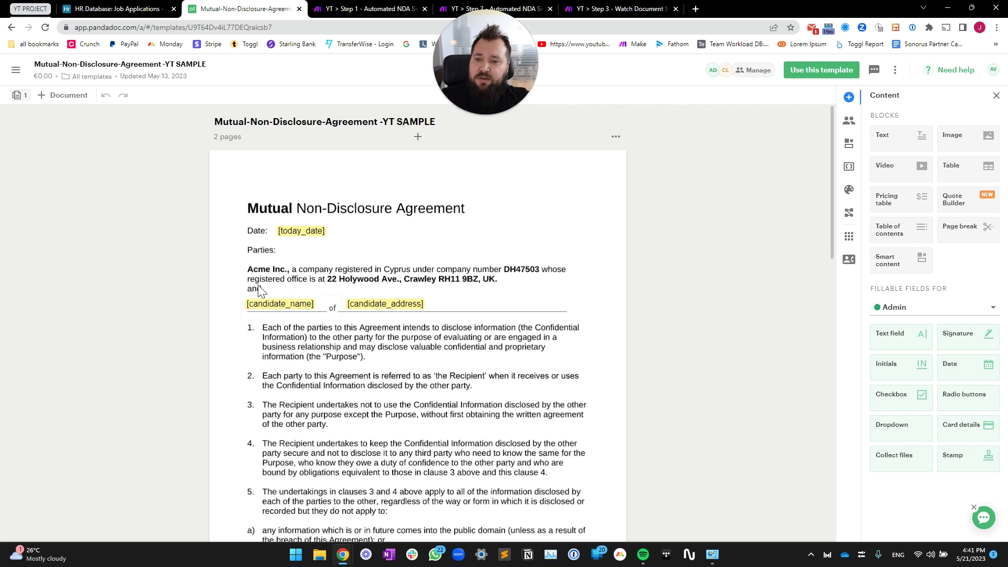
Read through the heading, parties and numbered clauses on the NDA template's first page
left_click(436, 208)
left_click(252, 205)
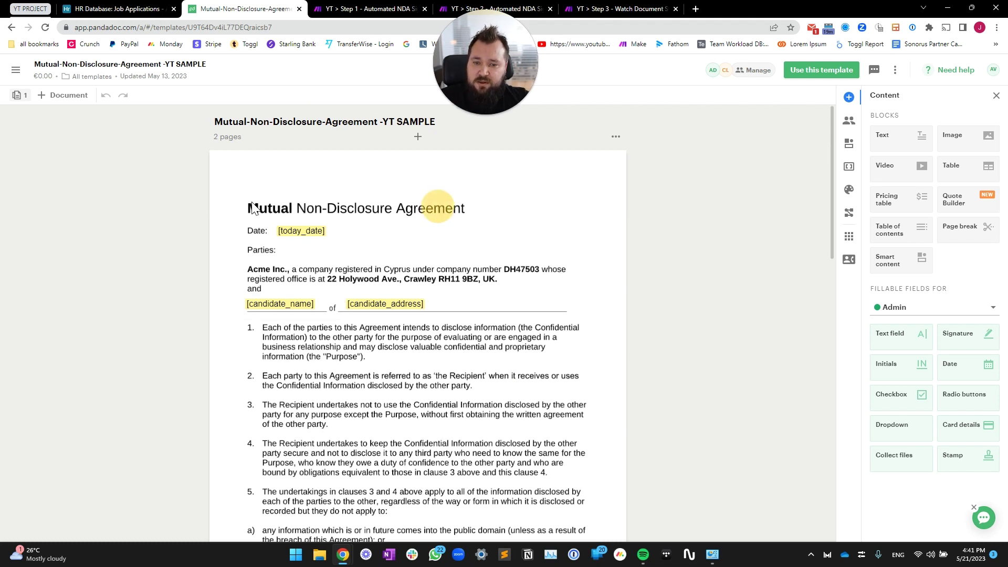
scroll(520, 273, "down", 6)
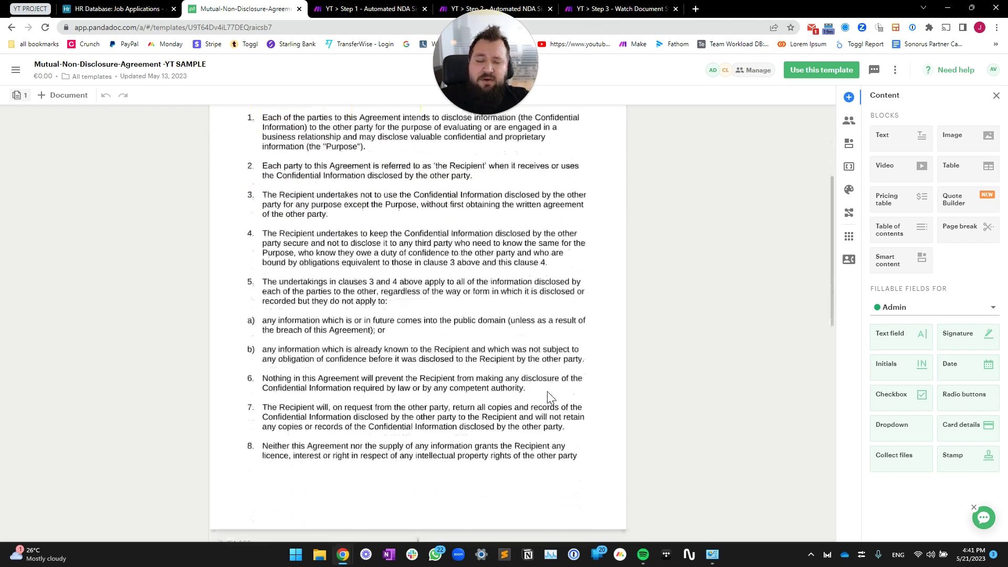
scroll(548, 384, "up", 6)
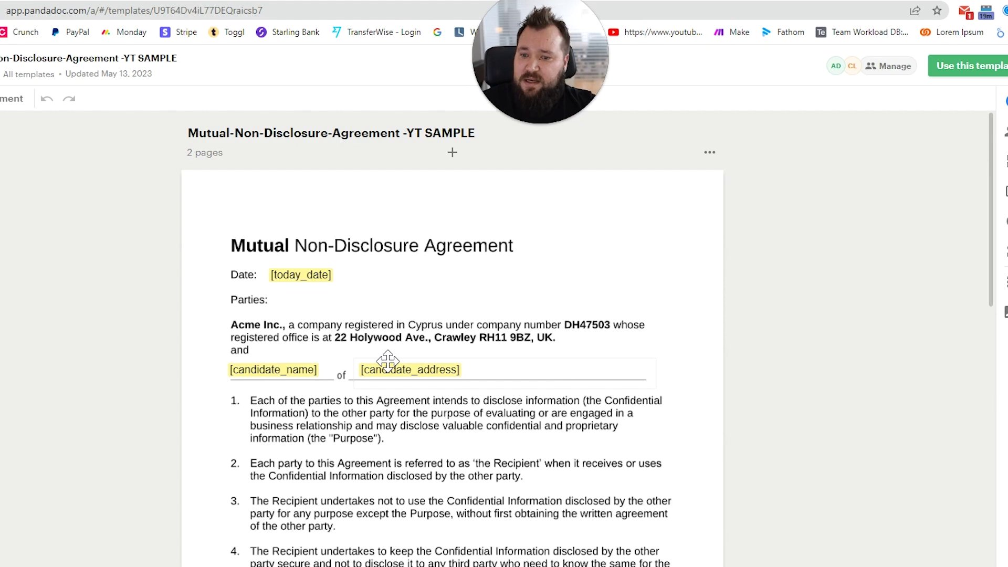
Examine the Acme Inc. and 3rd Party signature fields and the candidate_name placeholder on the template's second page
scroll(634, 292, "down", 15)
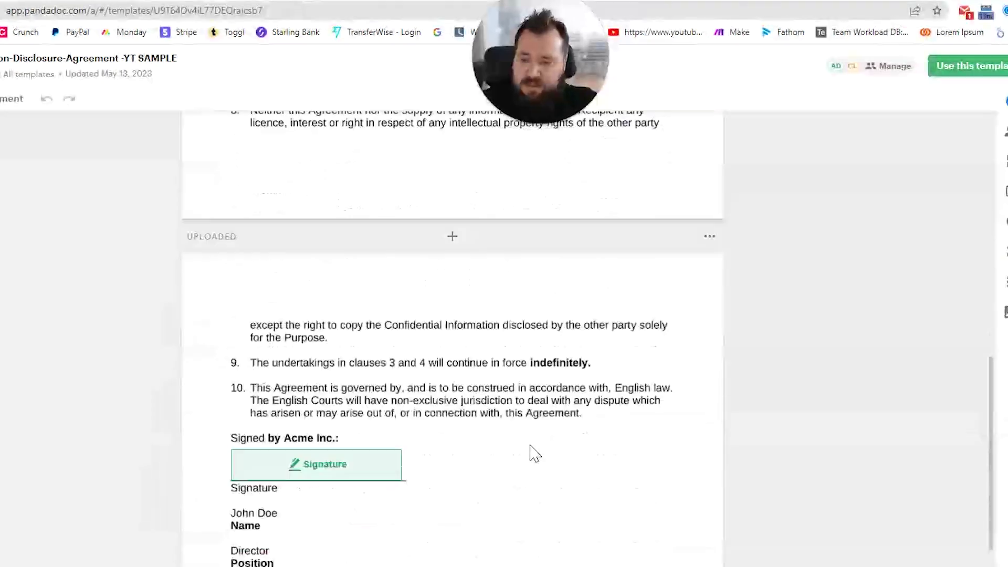
scroll(570, 457, "down", 6)
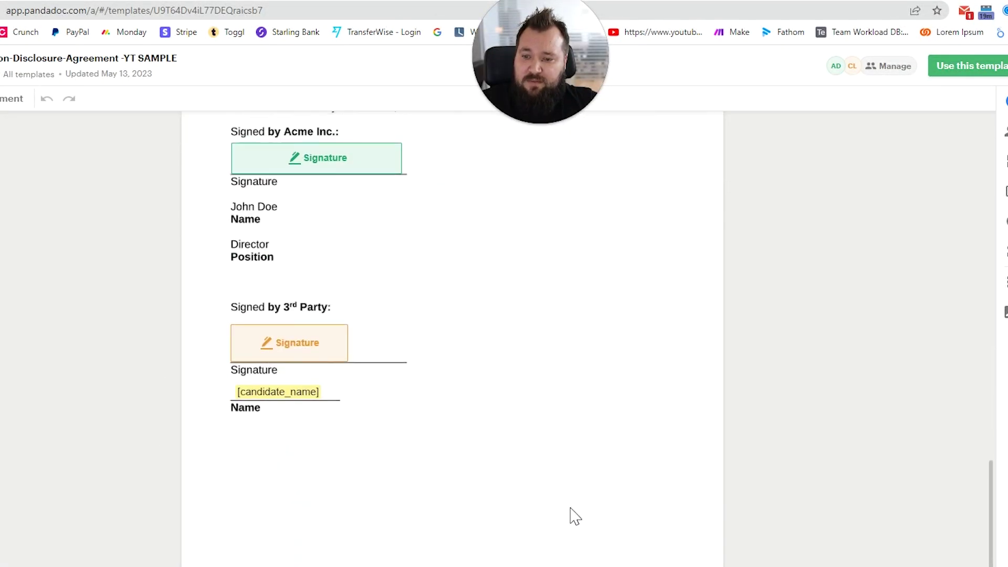
scroll(575, 534, "up", 5)
scroll(576, 533, "down", 1)
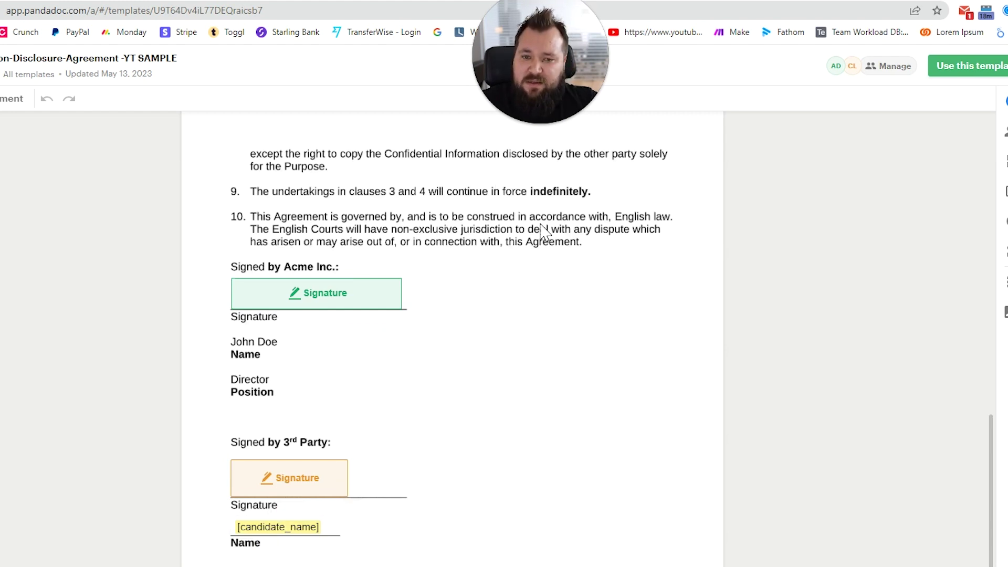
Return to the template's first page and inspect its today_date, candidate_name and candidate_address placeholders
scroll(432, 415, "up", 8)
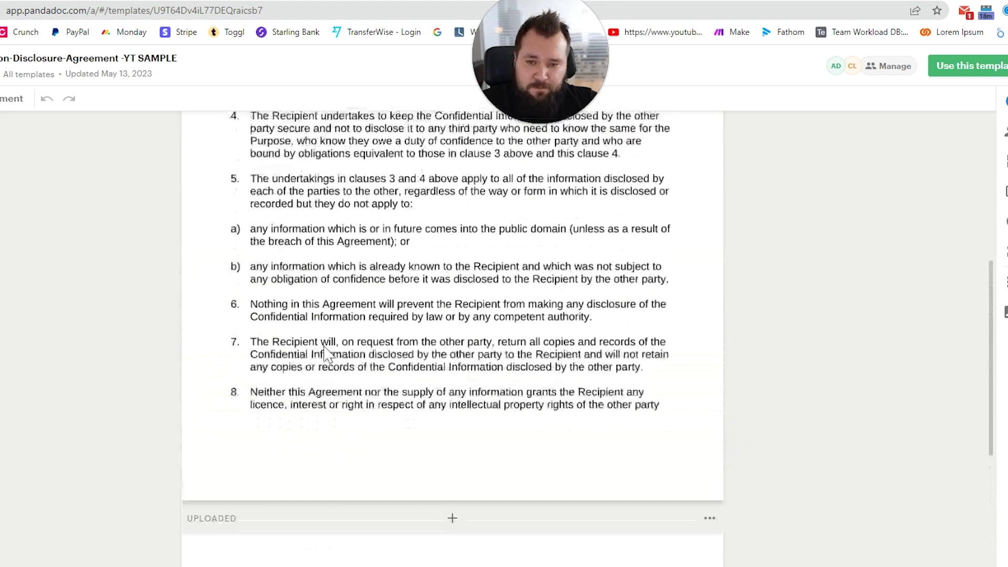
scroll(495, 439, "up", 5)
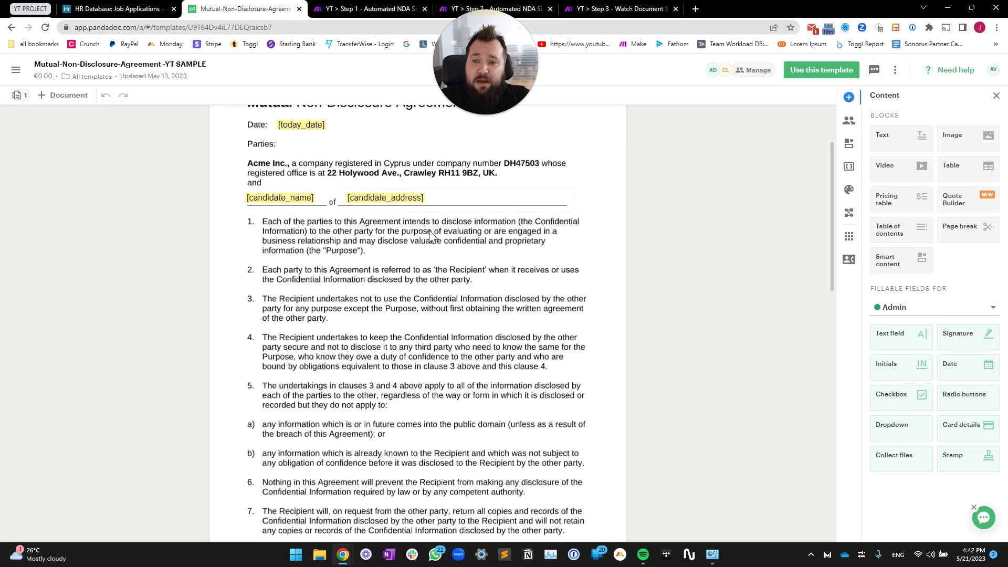
scroll(389, 241, "up", 2)
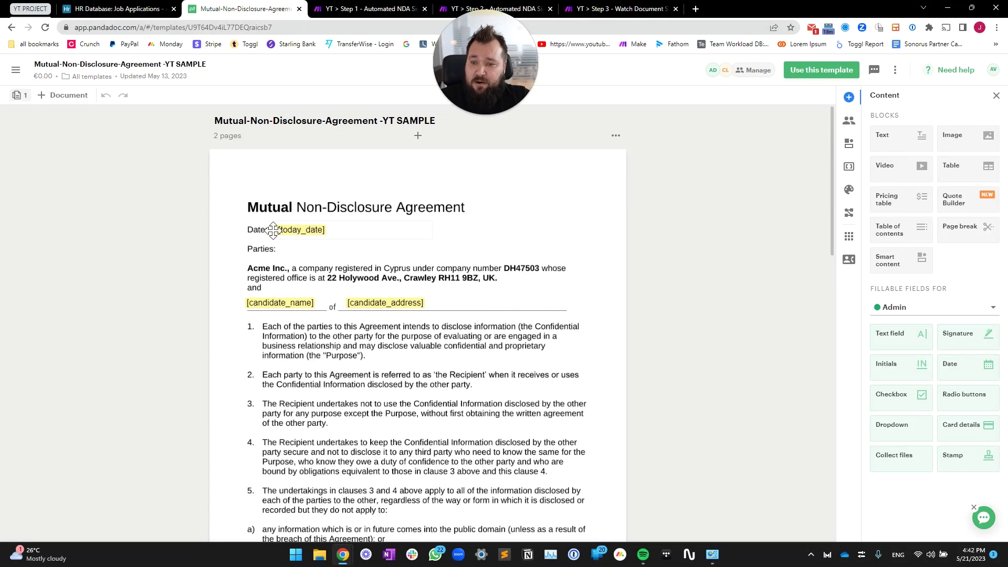
left_click(291, 230)
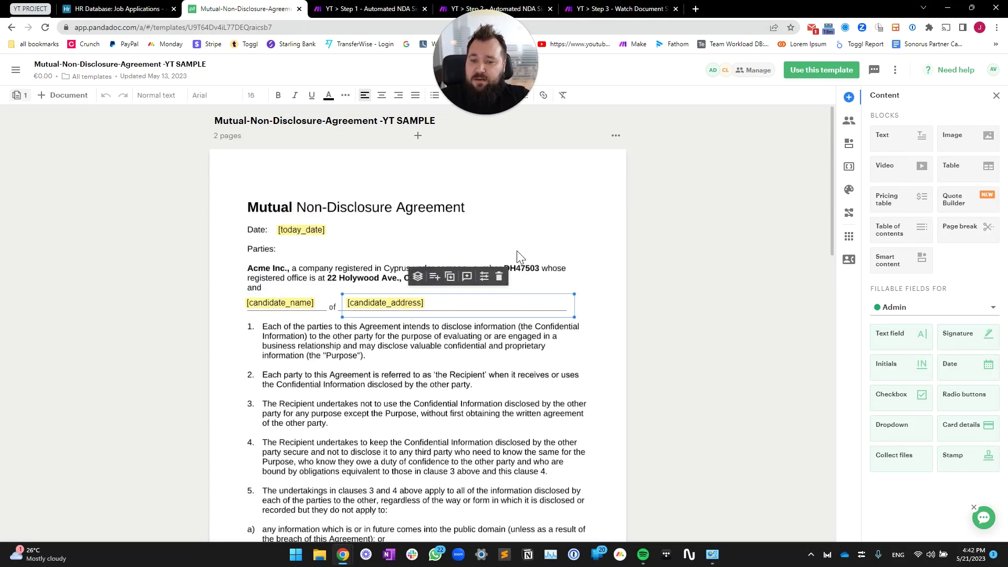
left_click(598, 246)
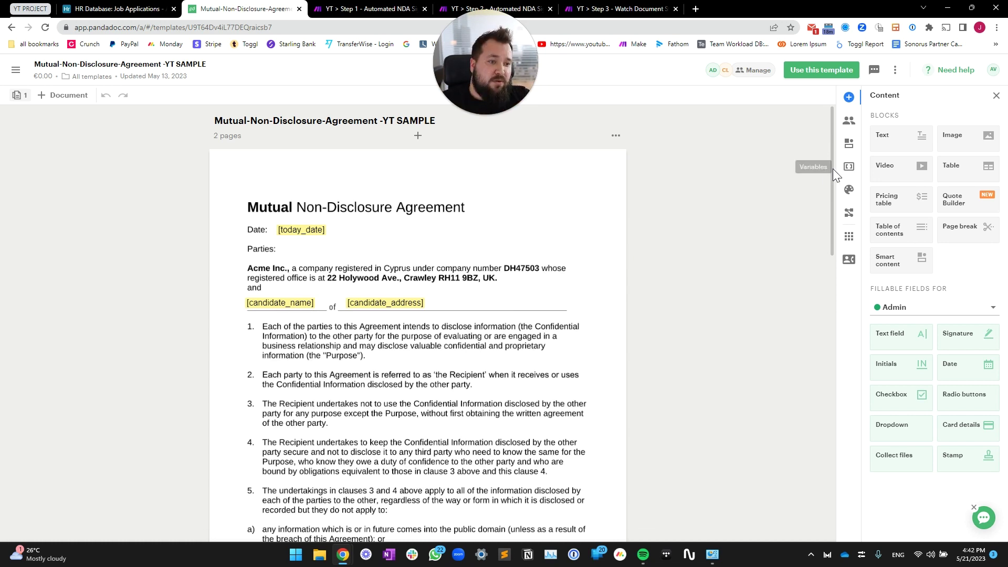
Add a new custom variable named test_variable to the NDA template
left_click(849, 166)
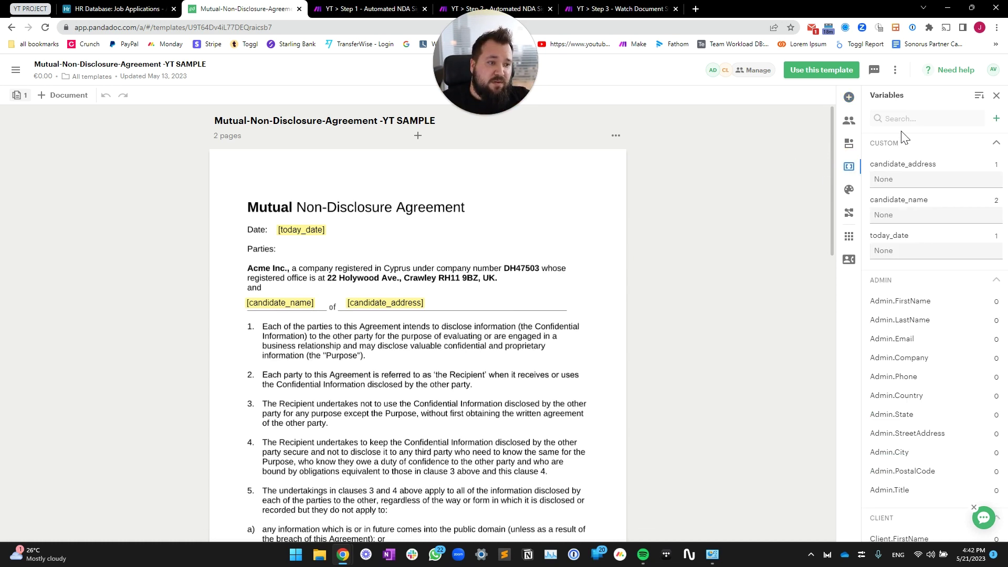
left_click(996, 118)
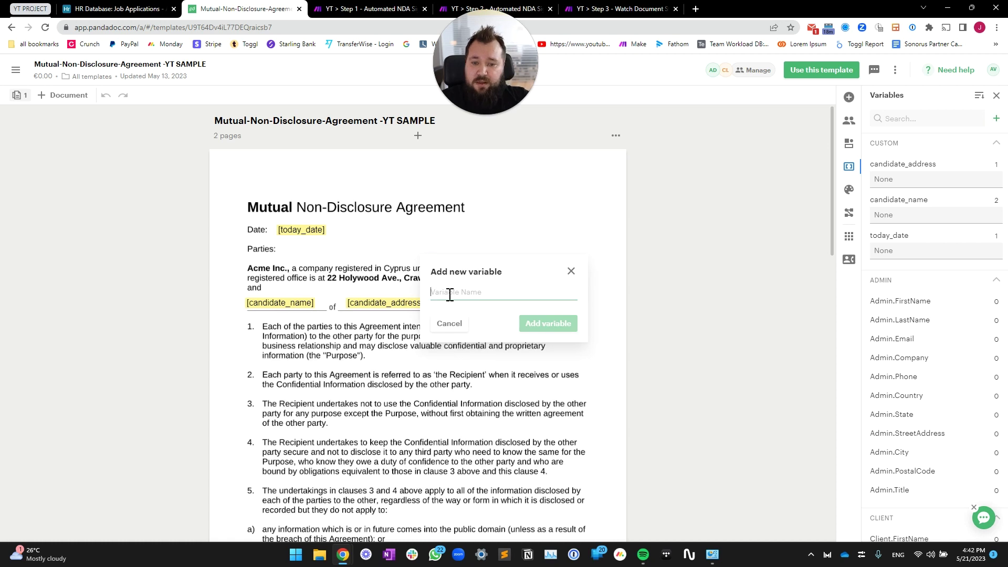
type("TEST")
key("BackSpace")
key("BackSpace")
key("BackSpace")
key("BackSpace")
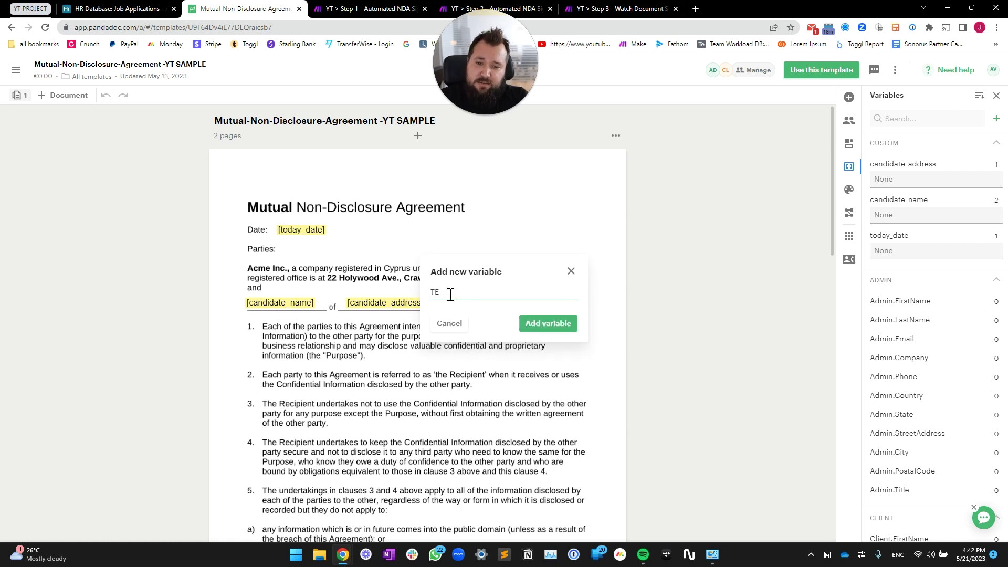
type("test_variable")
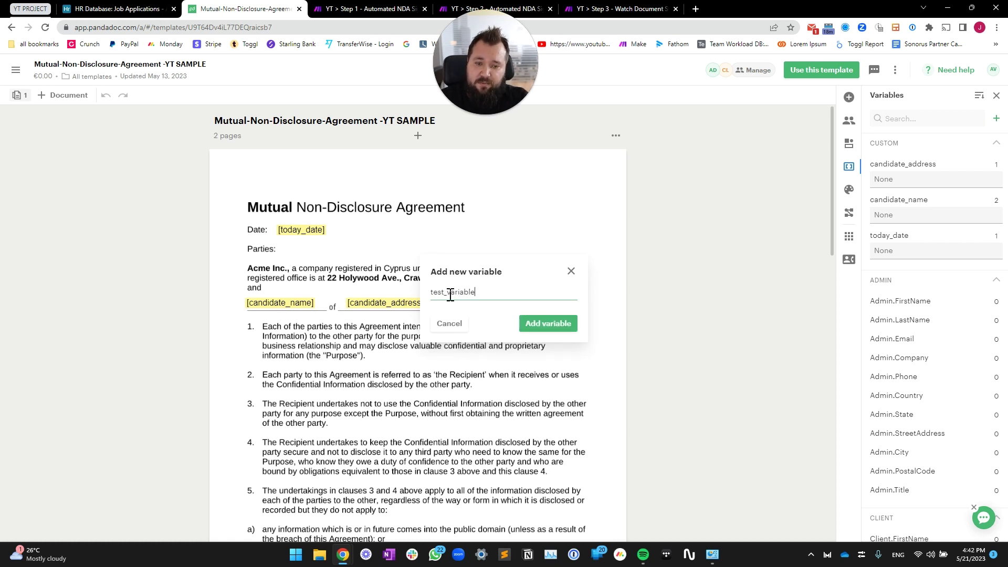
left_click(567, 324)
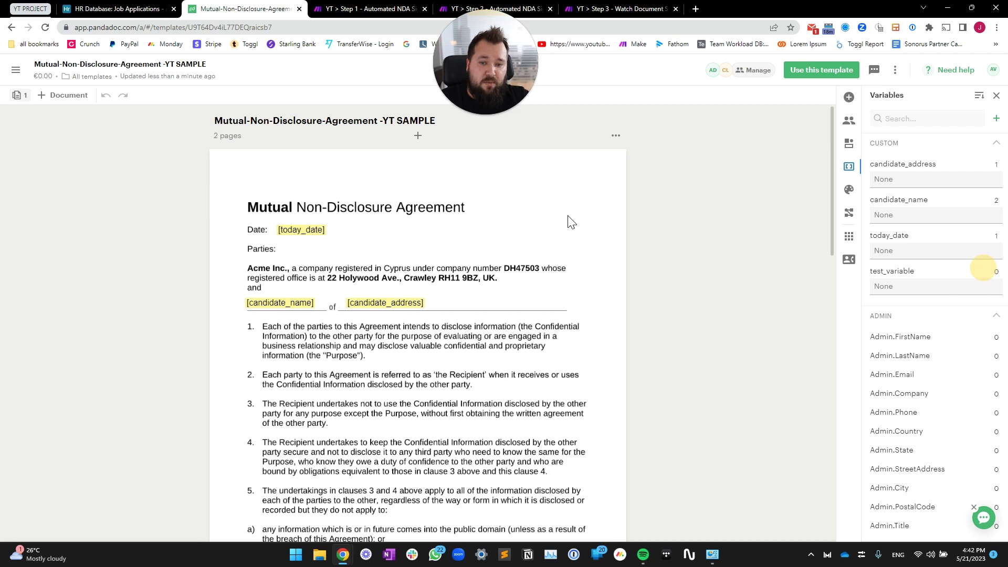
left_click(496, 229)
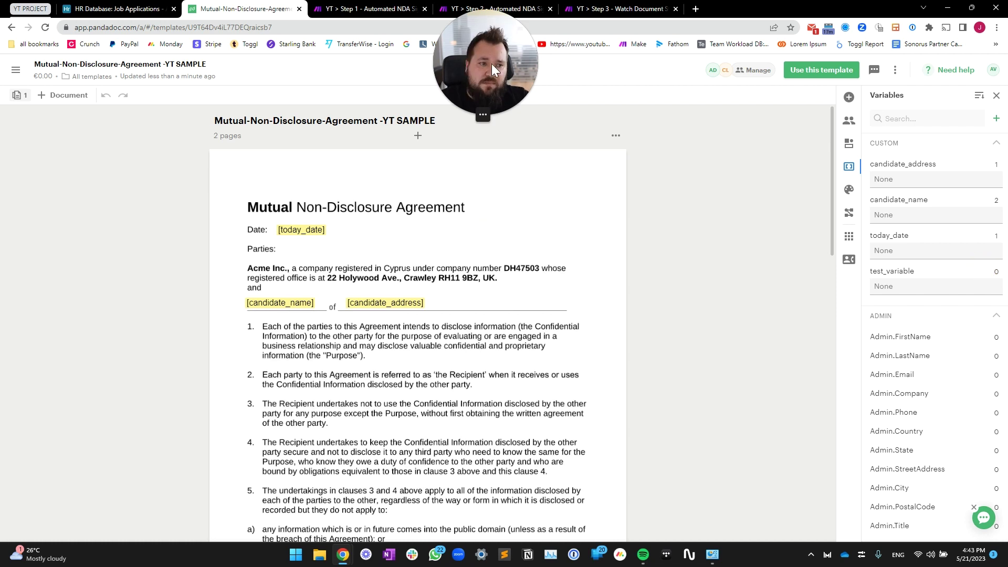
left_click_drag(489, 61, 78, 213)
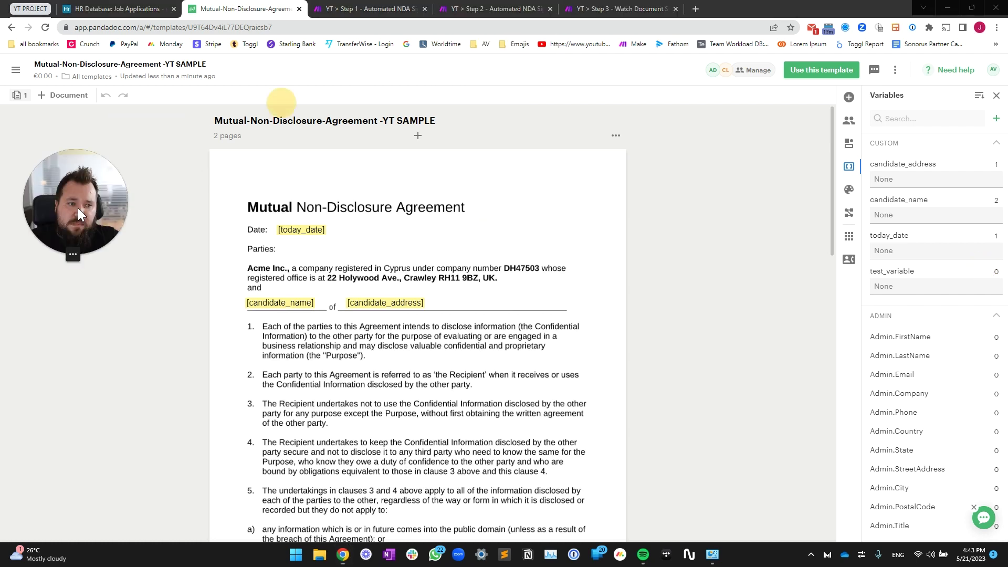
Add a text block beside the template's Date line and insert the [today_date] variable in it
left_click(849, 97)
left_click_drag(912, 134, 525, 236)
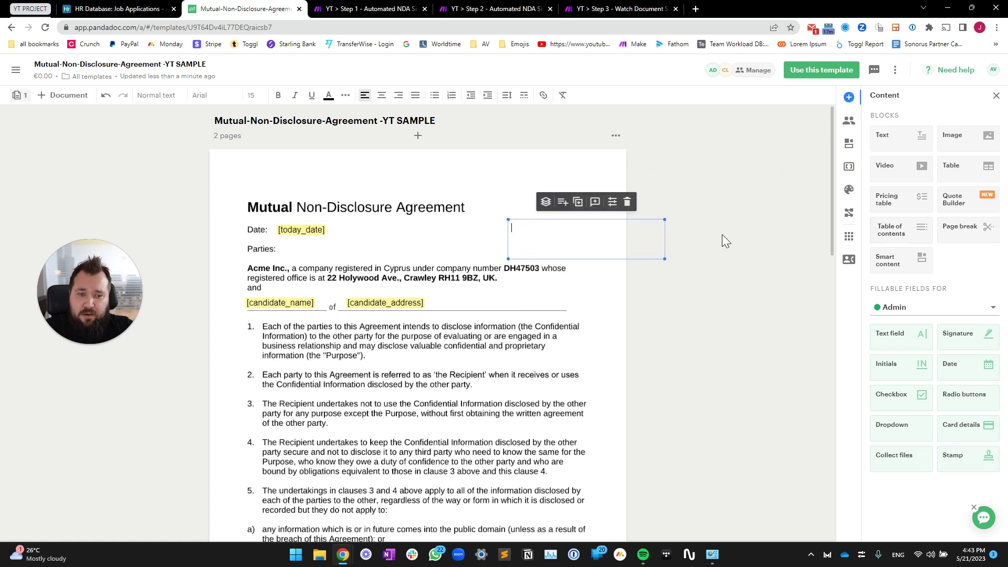
type("[today_date]")
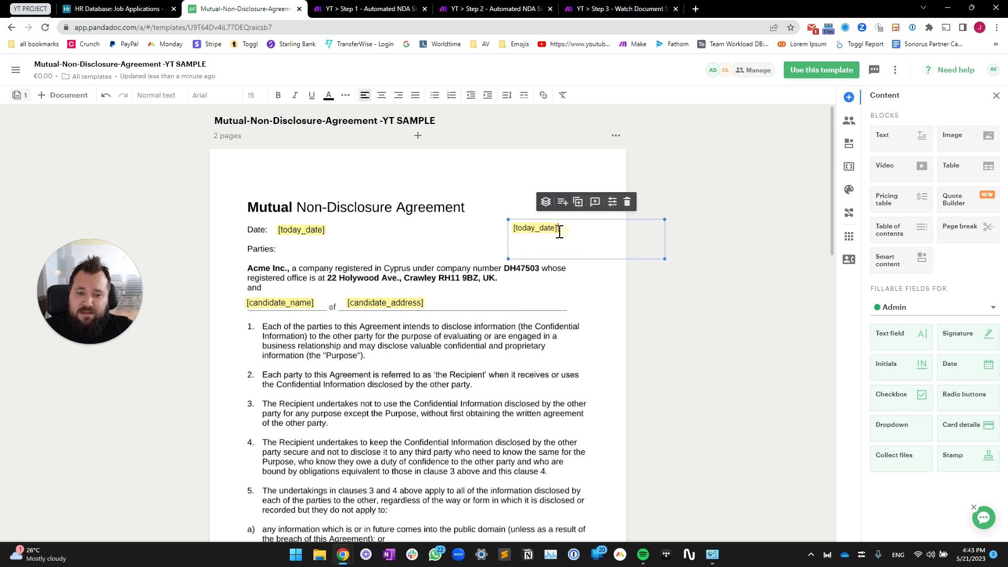
Replace the [today_date] variable in the new text block with the [test_variable] variable copied from the custom variables list
left_click_drag(560, 232, 498, 229)
key("BackSpace")
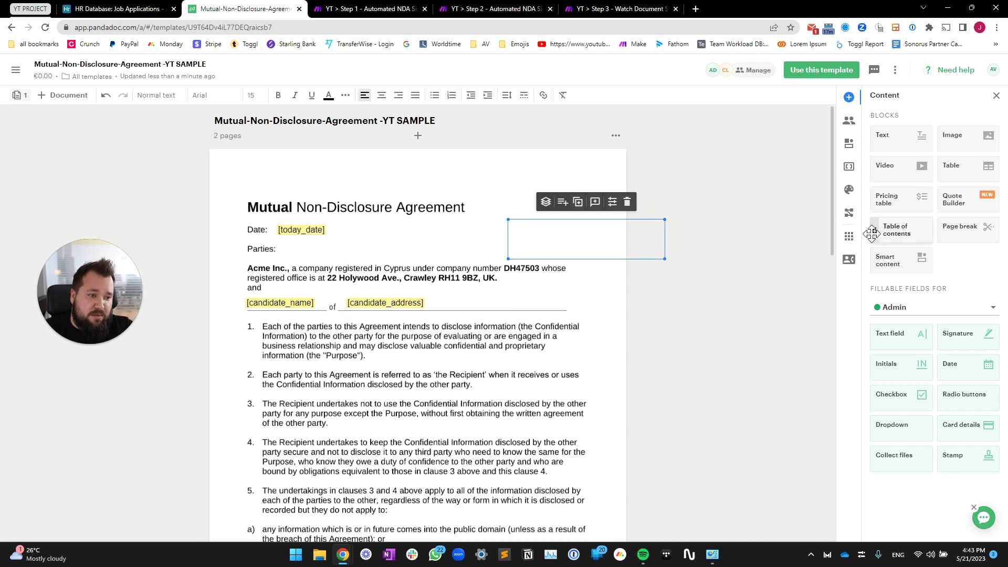
left_click(848, 169)
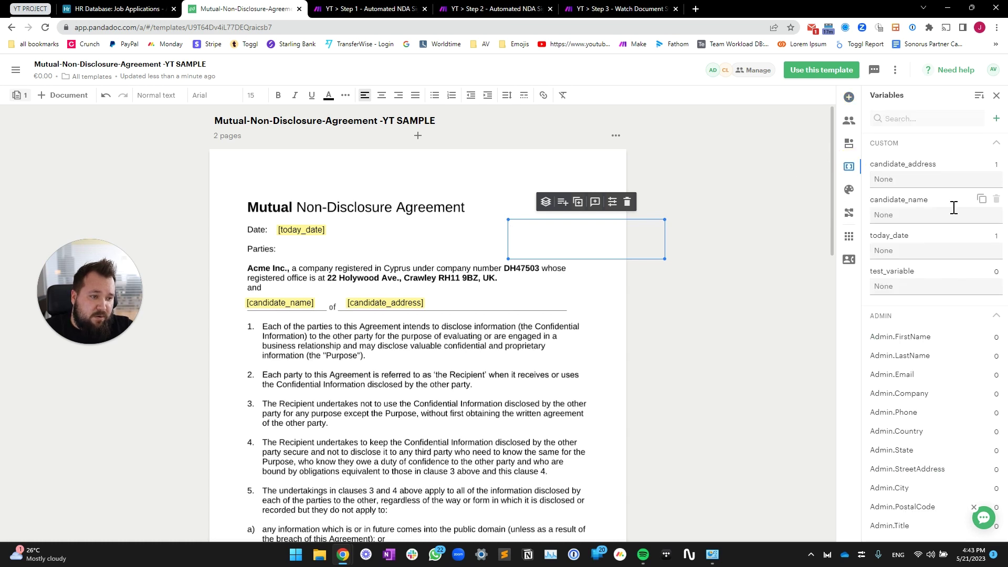
left_click(981, 270)
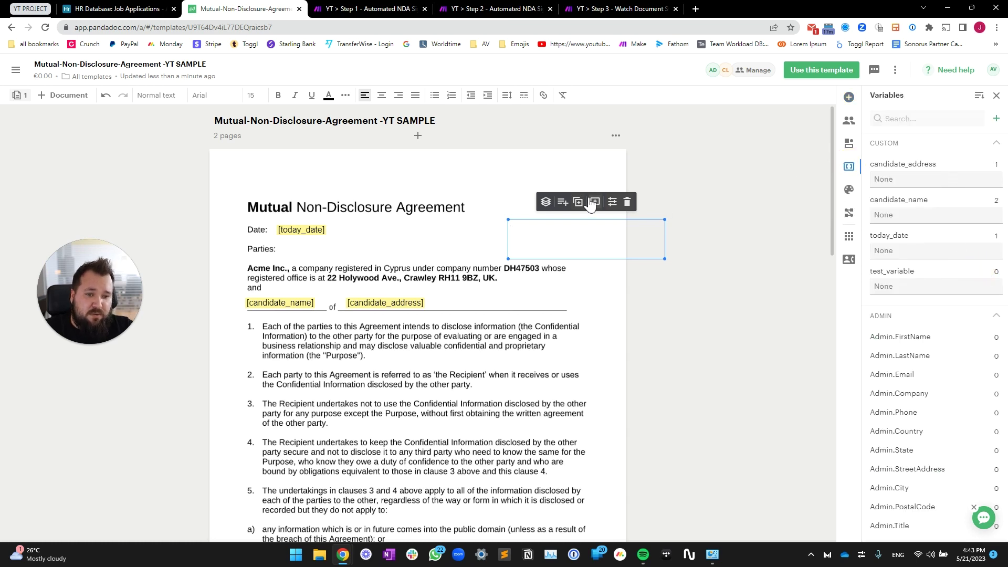
left_click(551, 227)
key("ctrl+v")
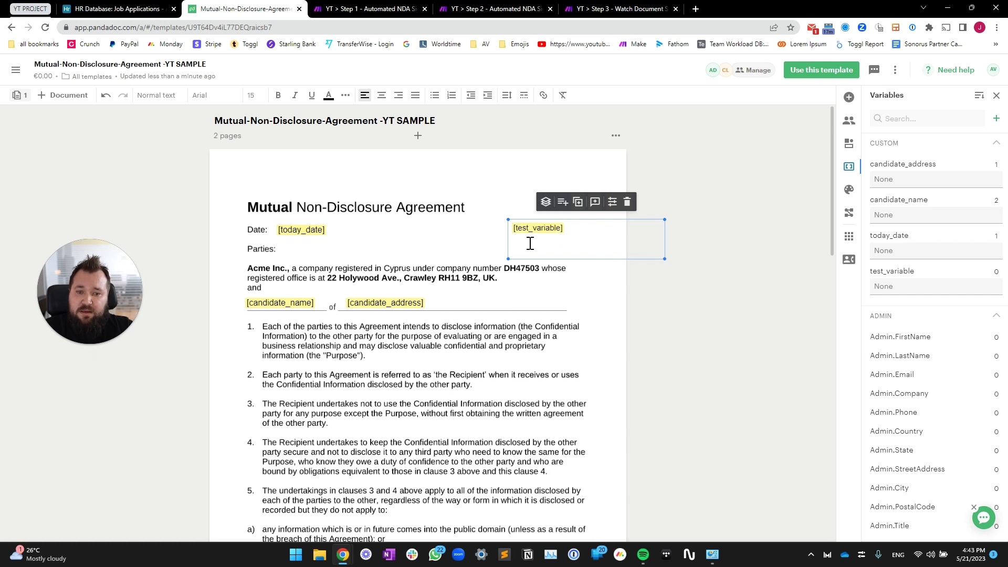
Move the [test_variable] text block beside the Parties line and delete it from the template
left_click_drag(662, 259, 353, 264)
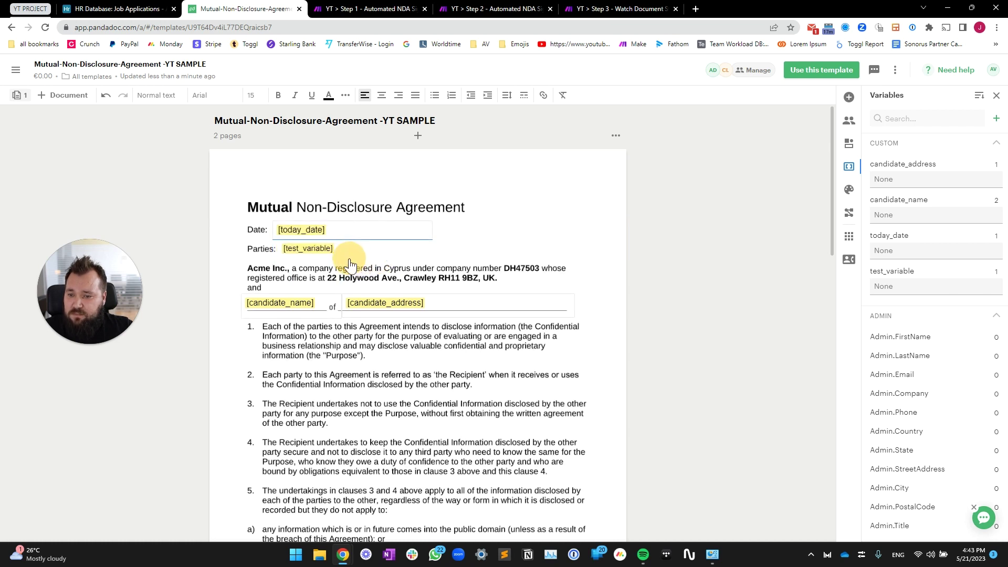
left_click(729, 244)
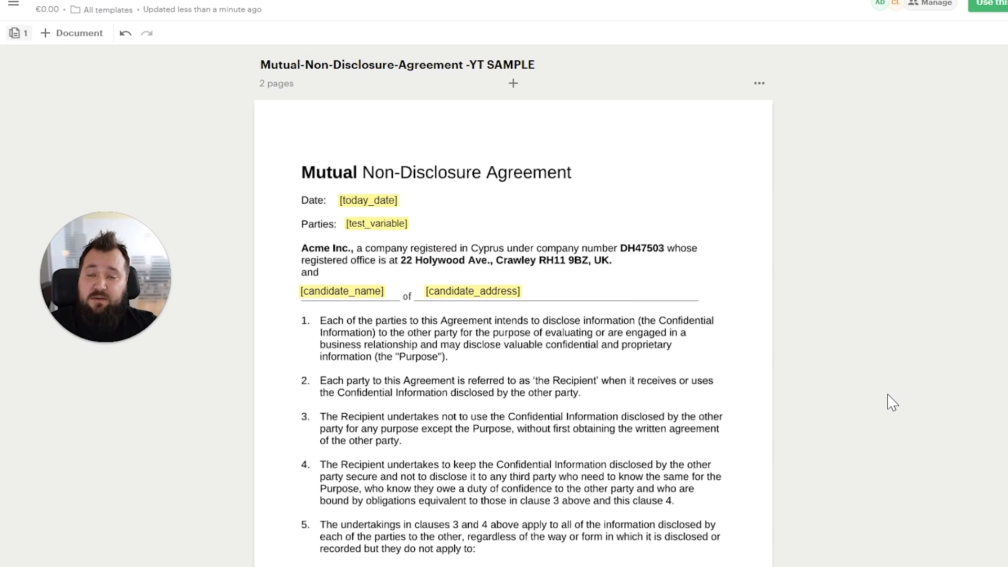
left_click(395, 210)
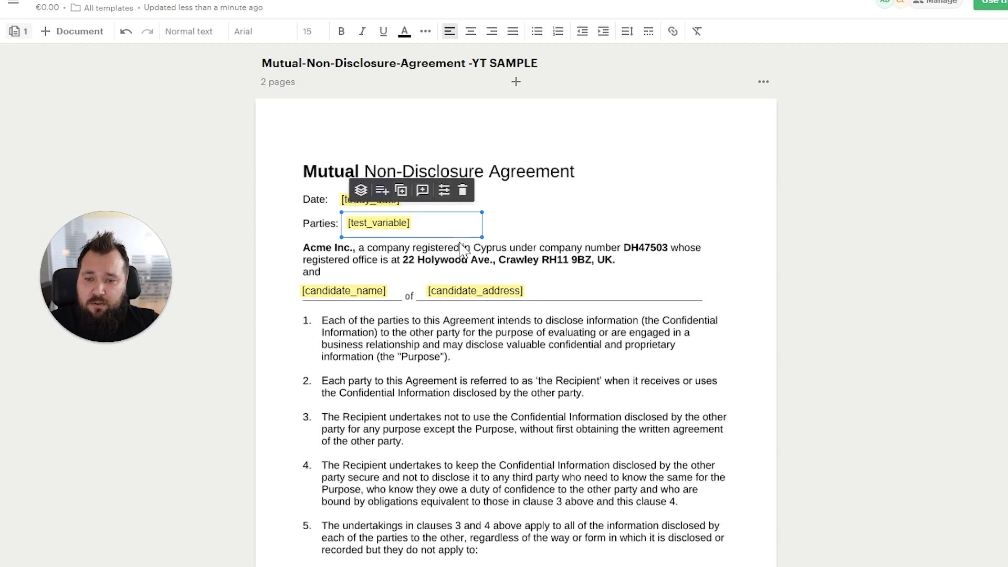
left_click(463, 191)
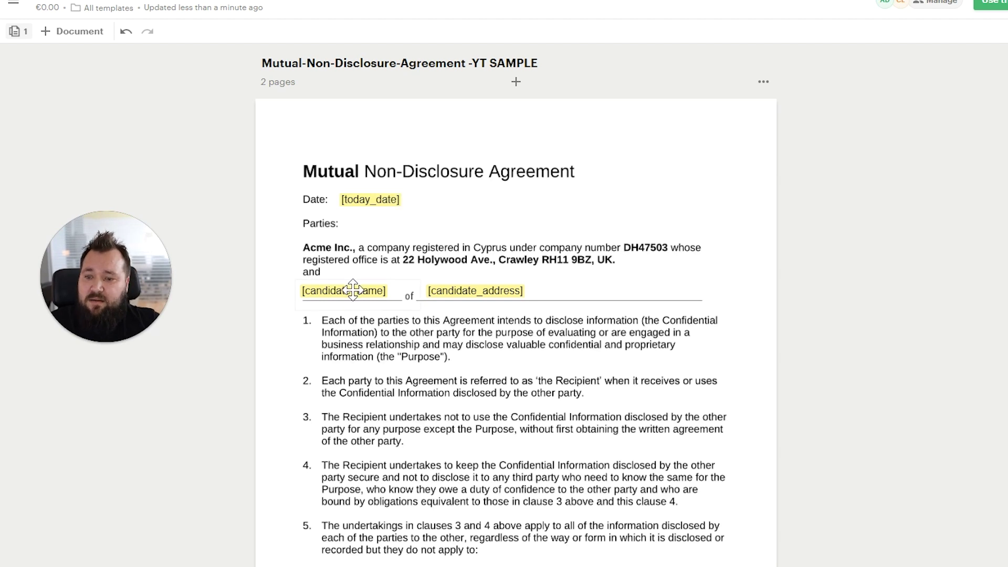
Inspect the candidate_name and candidate_address placeholders and the agreement clauses below them
left_click(656, 291)
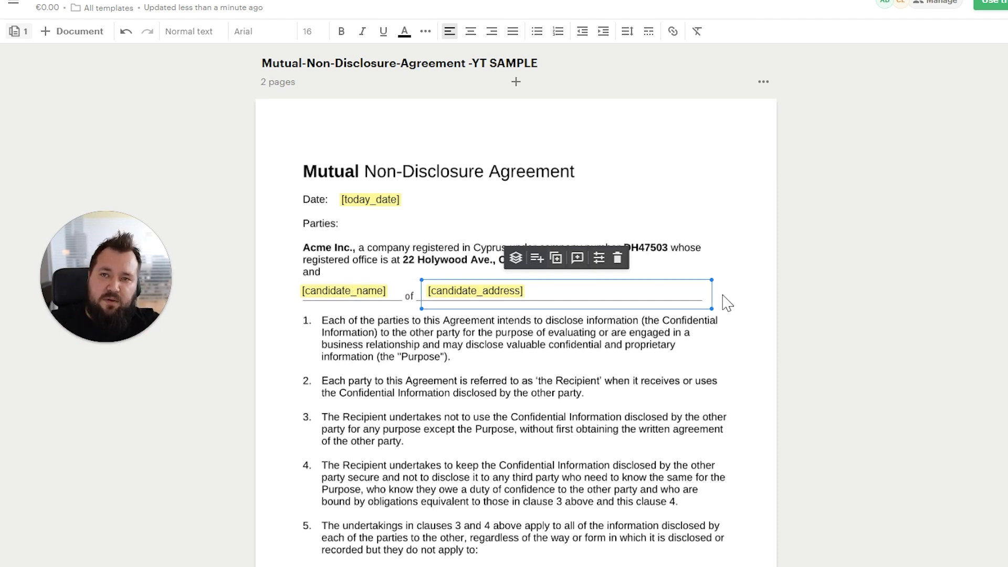
scroll(768, 240, "down", 9)
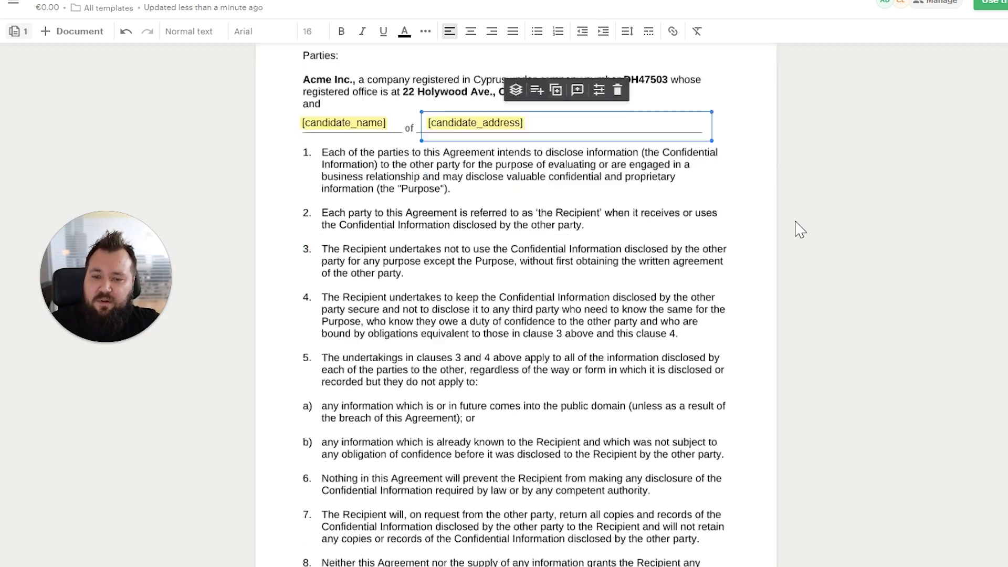
scroll(208, 173, "up", 5)
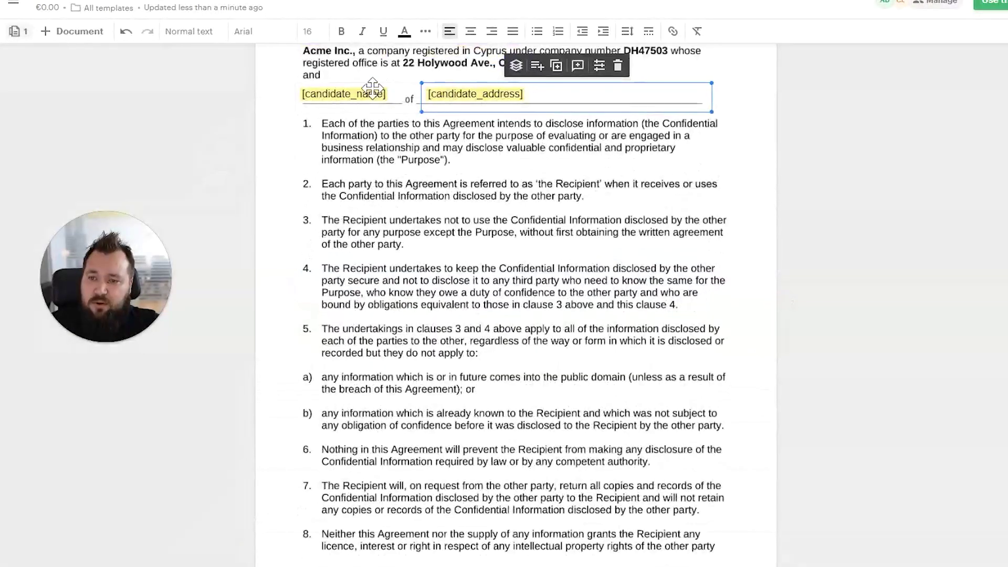
Try out an Admin signature field beside the Acme Inc. signature, viewing its signer role options, and delete it again
scroll(207, 173, "down", 15)
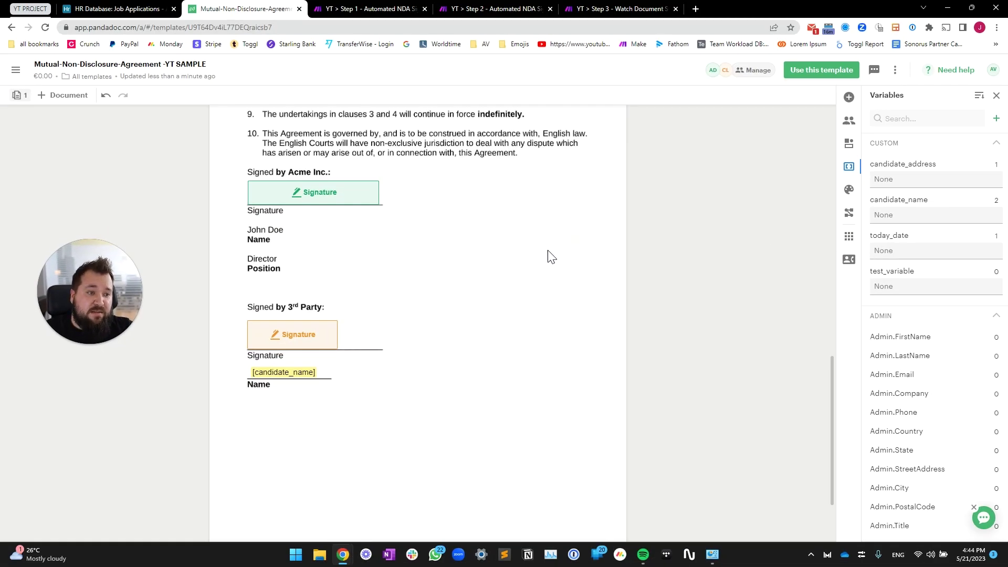
left_click(849, 99)
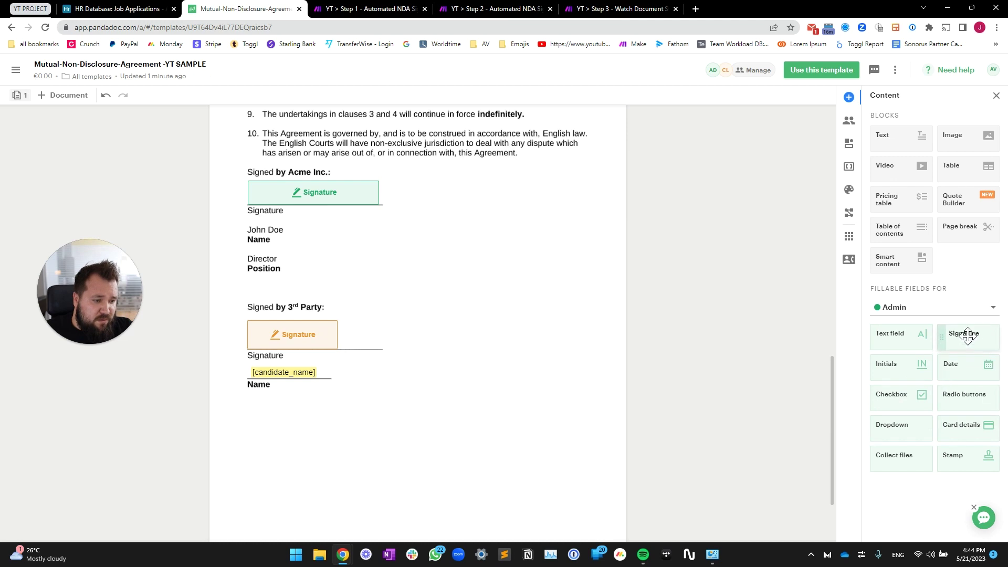
mouse_move(963, 333)
left_mouse_down()
mouse_move(651, 299)
mouse_move(466, 216)
mouse_move(479, 190)
left_mouse_up()
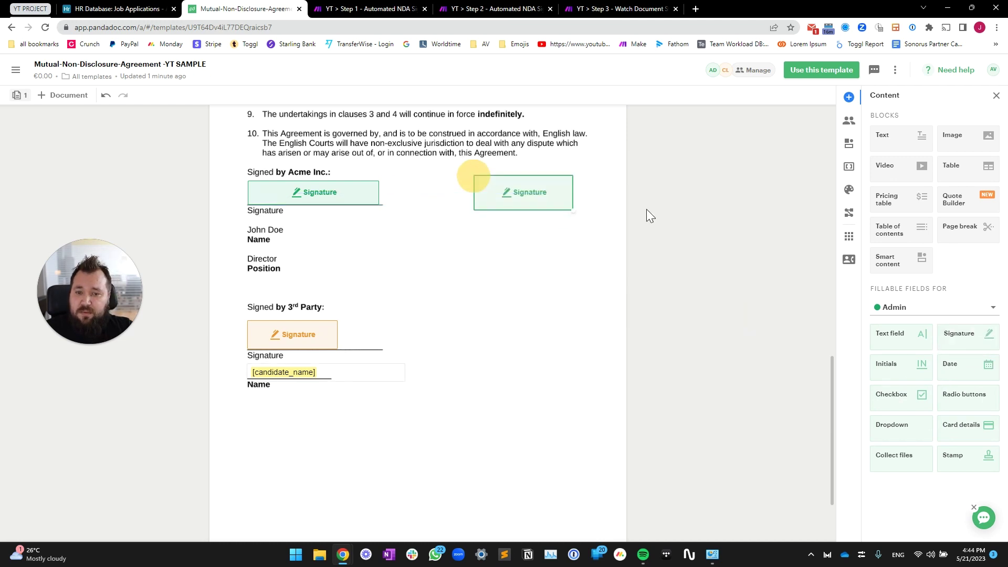
left_click(500, 164)
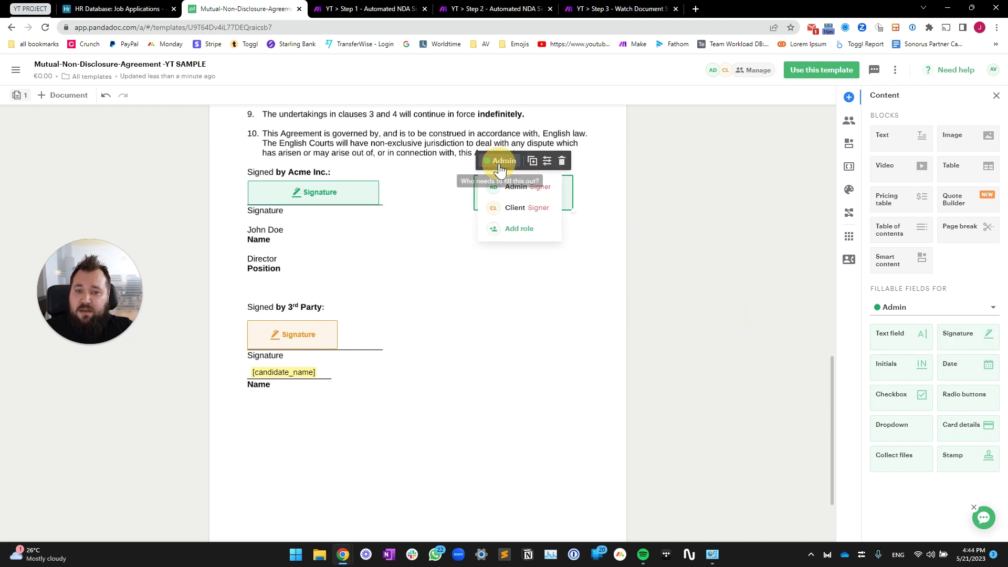
left_click(451, 264)
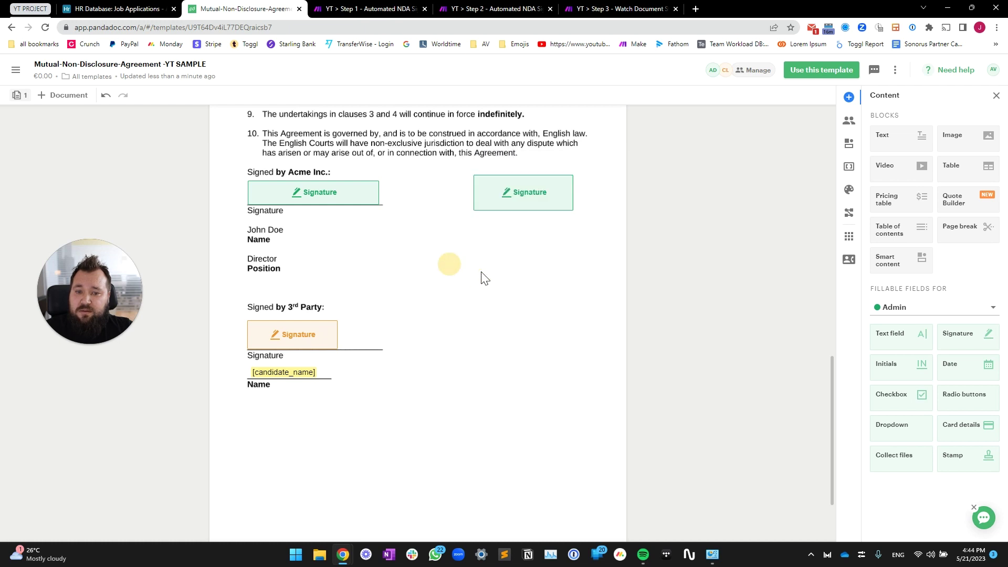
left_click(525, 205)
key("Delete")
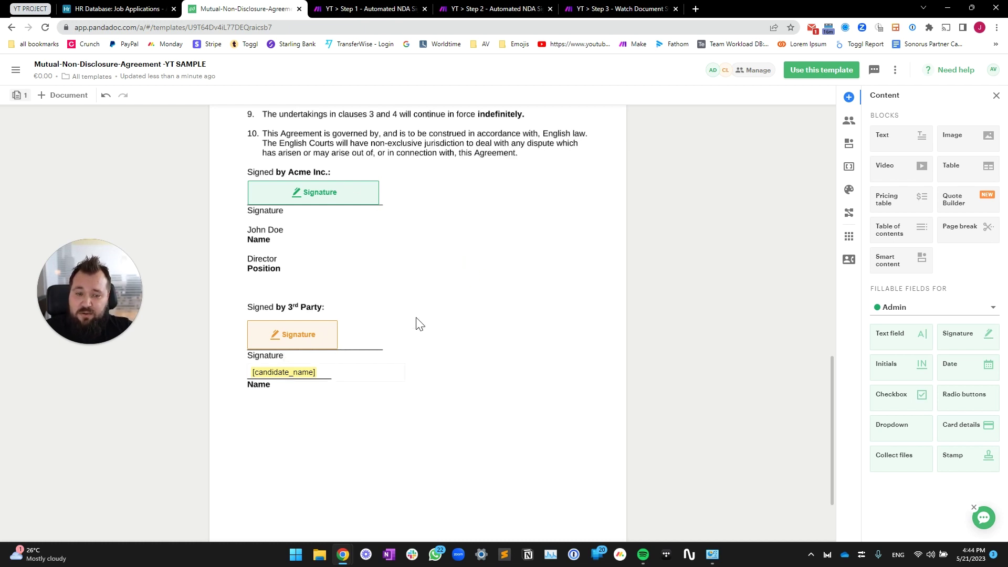
Check the signer roles of the 3rd Party and Acme Inc. signature fields and return to the template's first page
left_click(306, 340)
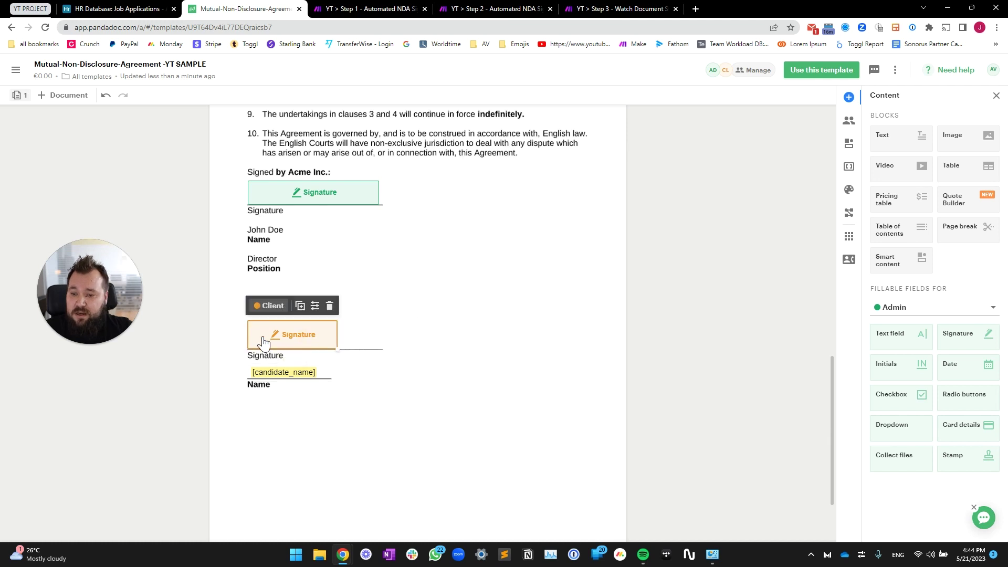
left_click(287, 192)
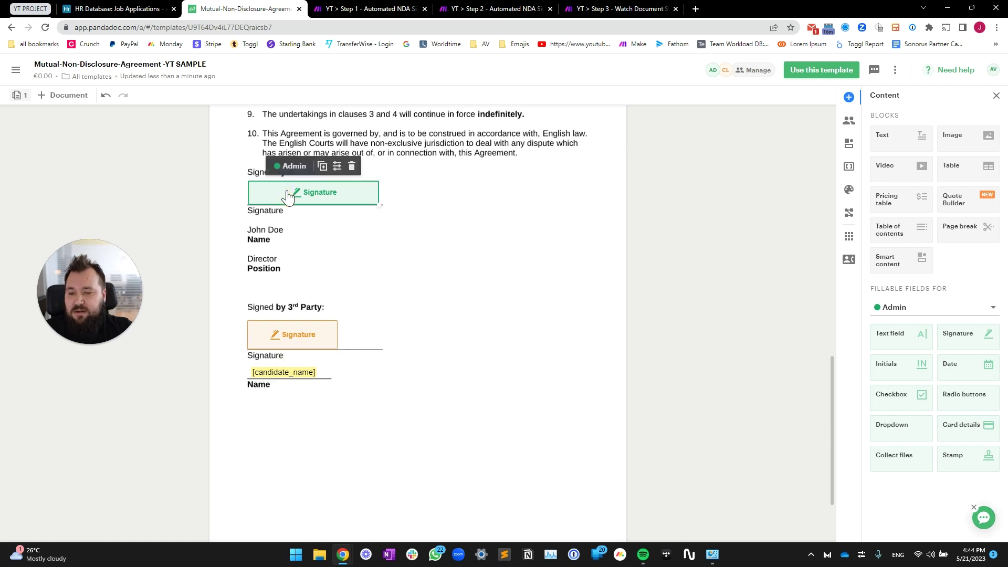
left_click(593, 243)
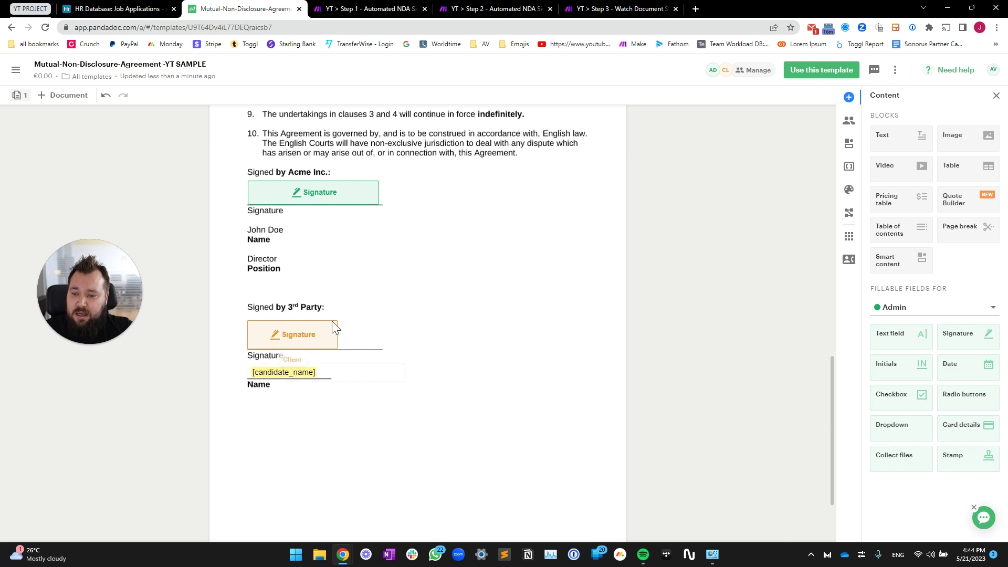
scroll(333, 326, "up", 15)
scroll(475, 364, "up", 2)
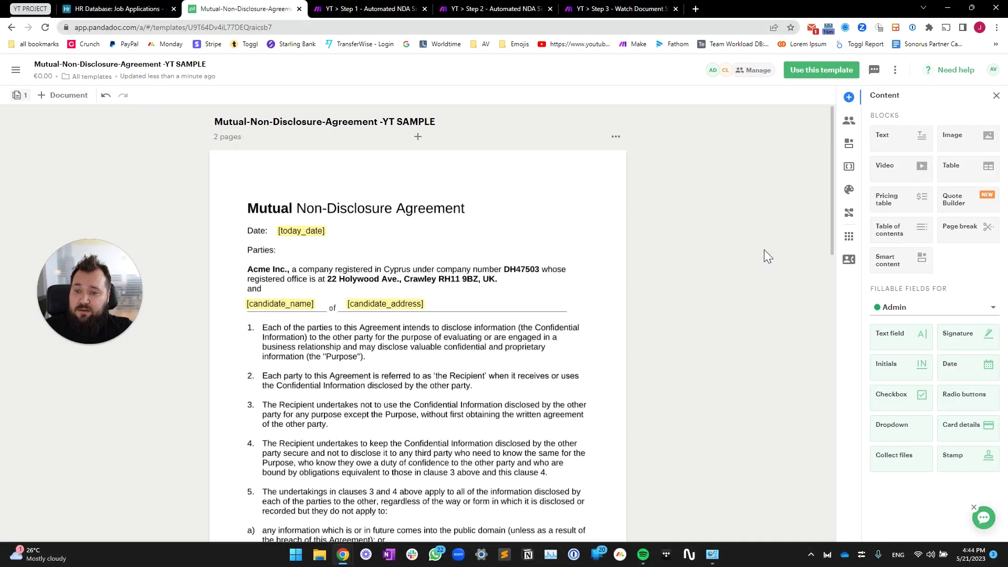
Compare the Airtable Job Applications table with the Step 1, Step 2 and Step 3 scenarios in Make
left_click(134, 2)
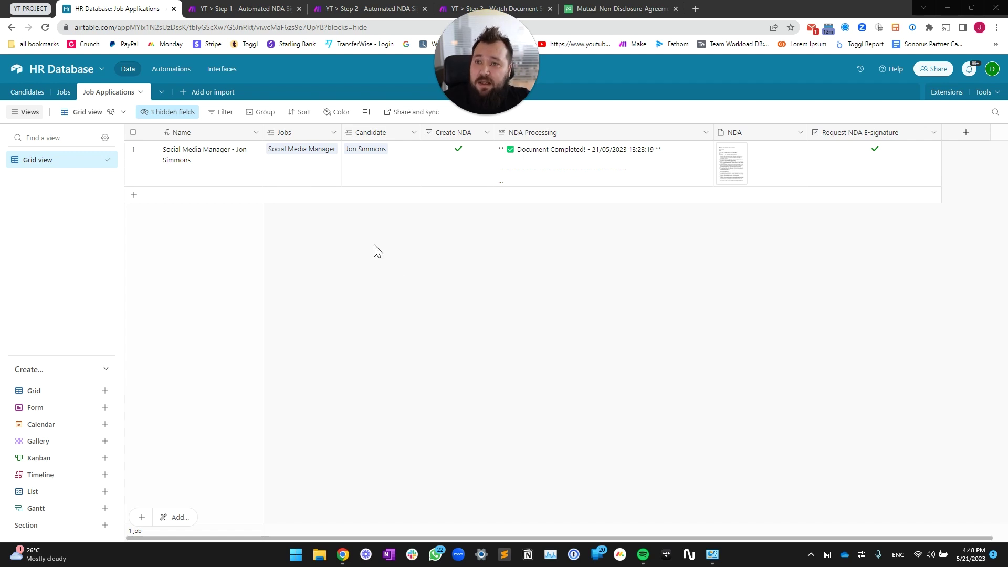
left_click(231, 9)
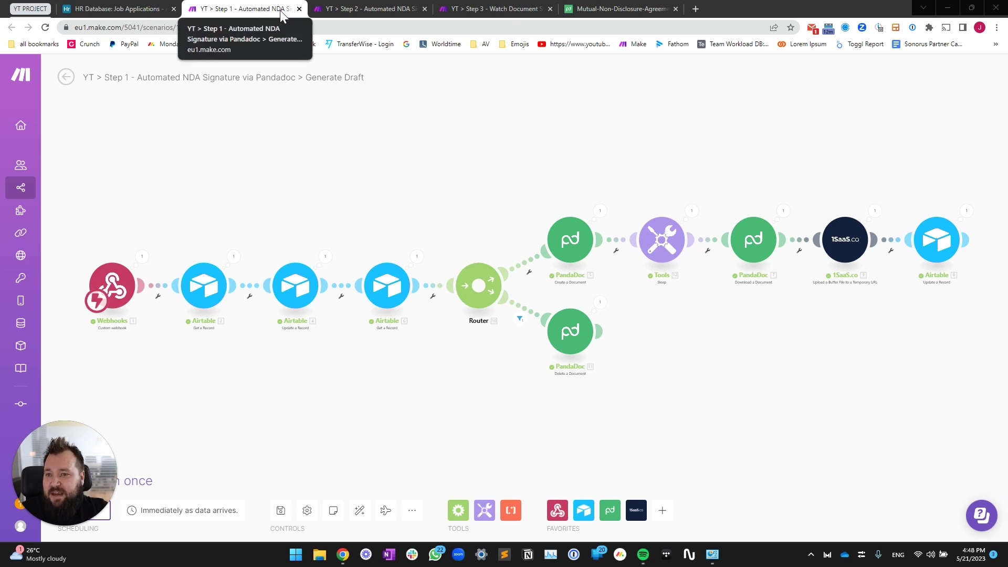
left_click(163, 10)
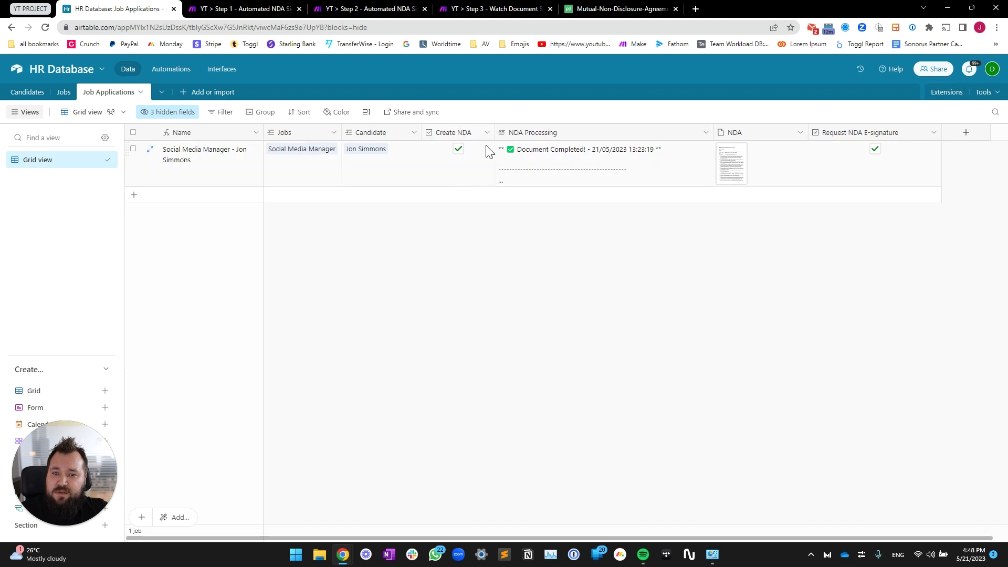
left_click(375, 9)
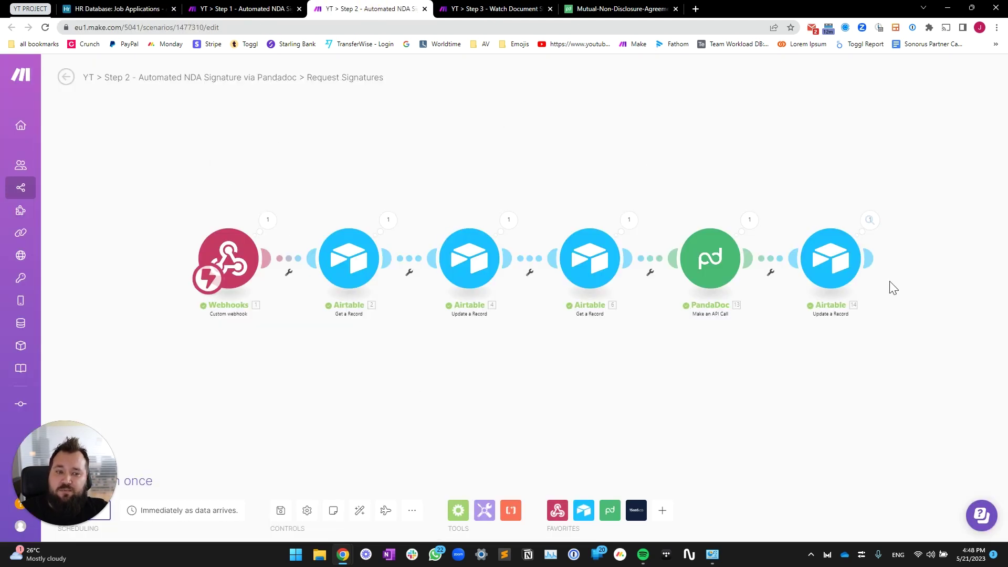
left_click(121, 9)
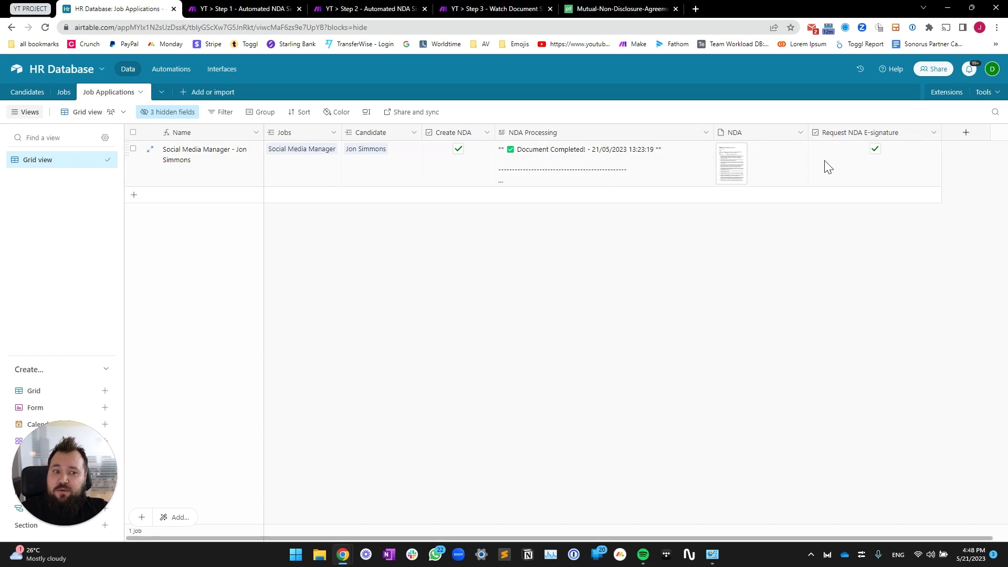
left_click(484, 6)
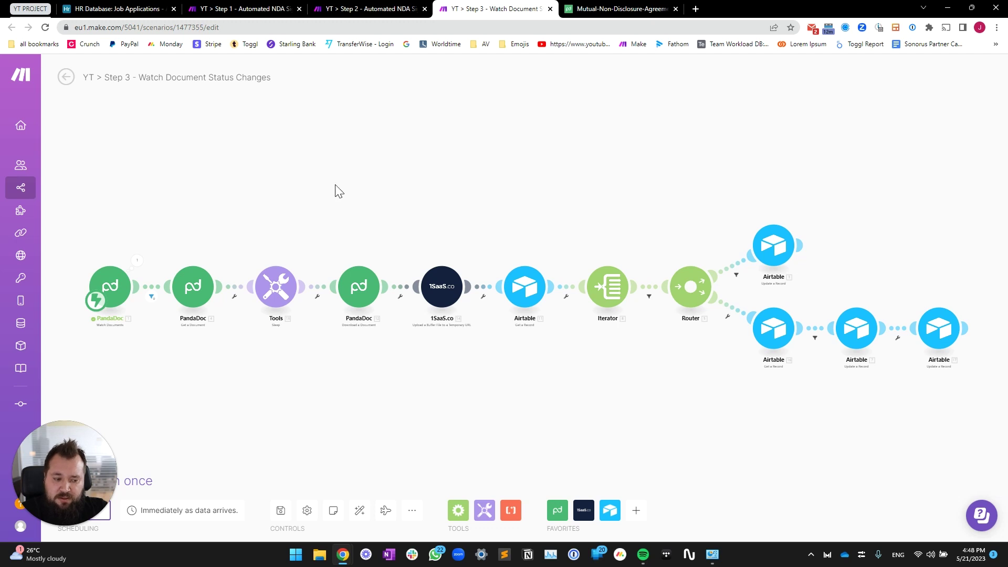
Expand the job application's NDA Processing log in Airtable and review its Admin Signed, Candidate Signed and Document Completed entries
left_click(113, 9)
left_click(568, 152)
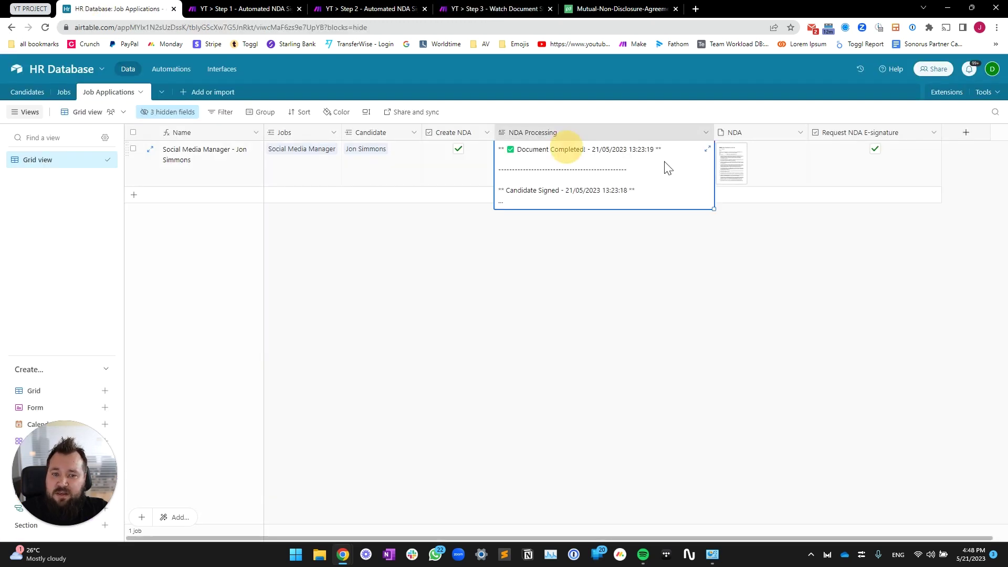
left_click(707, 151)
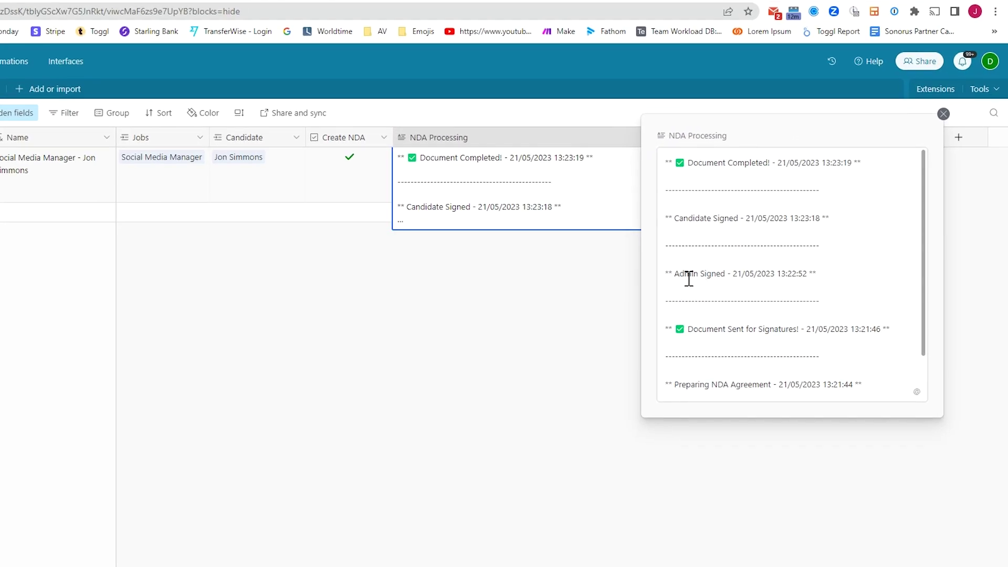
left_click_drag(688, 278, 840, 277)
left_click_drag(689, 219, 835, 218)
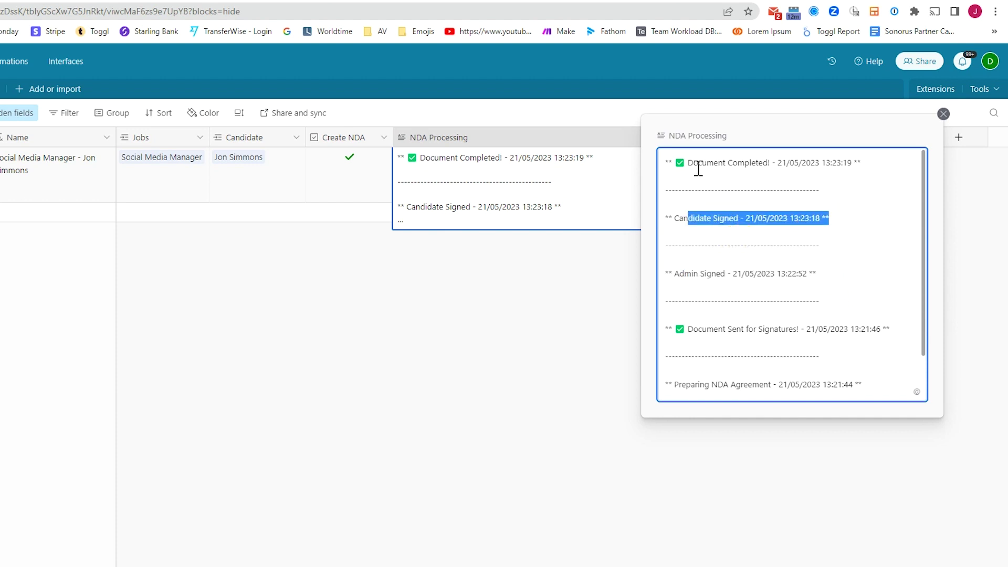
left_click_drag(698, 167, 836, 164)
left_click(508, 371)
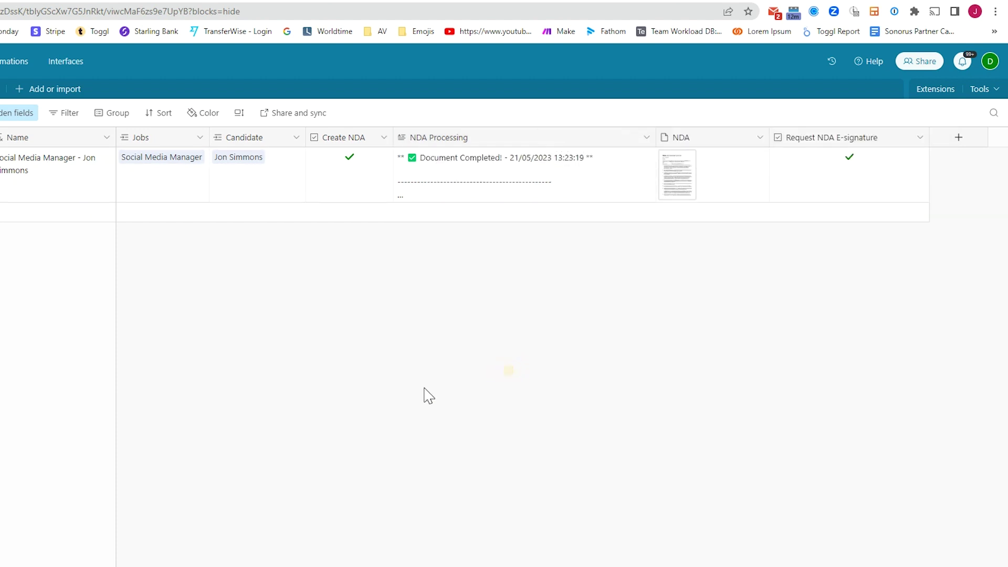
Revisit the Step 3 and Step 1 scenarios in Make and open the HR Database automations in Airtable
left_click(472, 9)
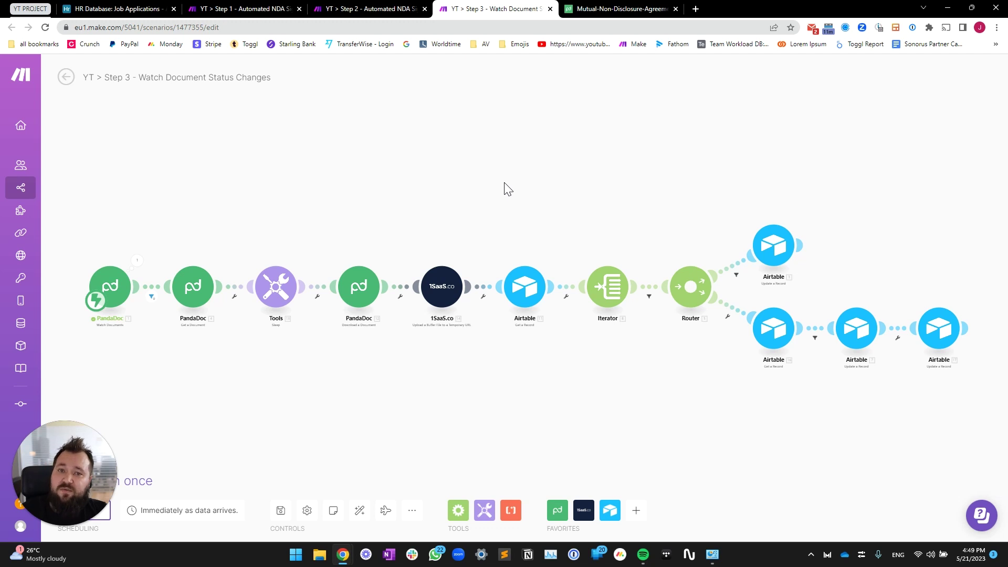
left_click(247, 9)
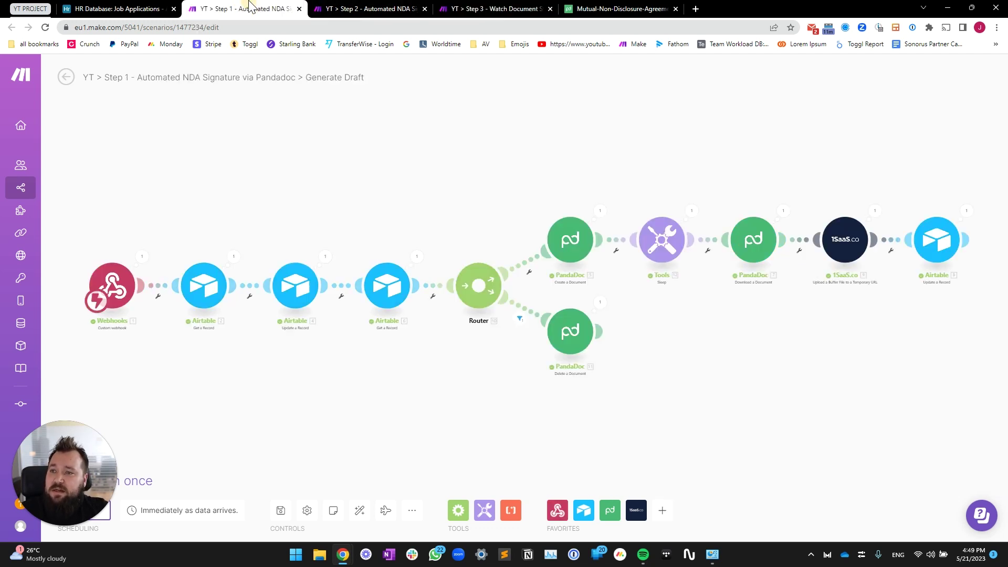
left_click(118, 9)
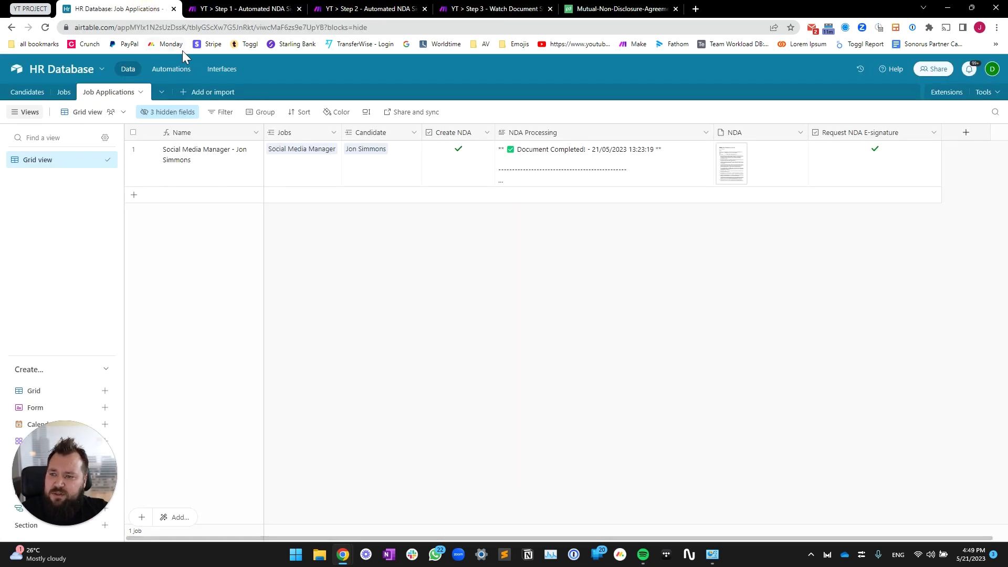
left_click(179, 70)
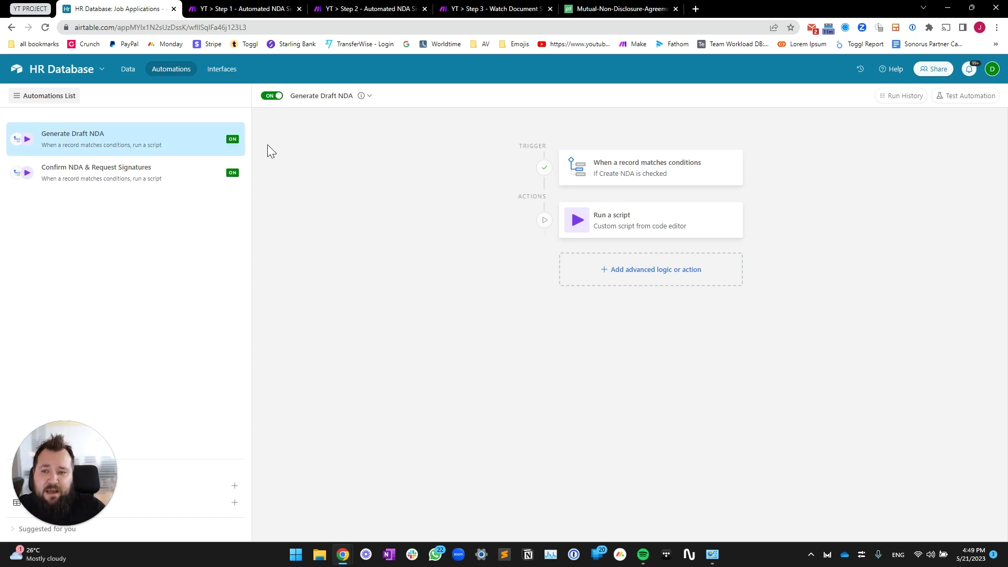
Check the Generate Draft NDA automation's Create NDA trigger condition and show its script action in a wider properties pane
left_click(178, 69)
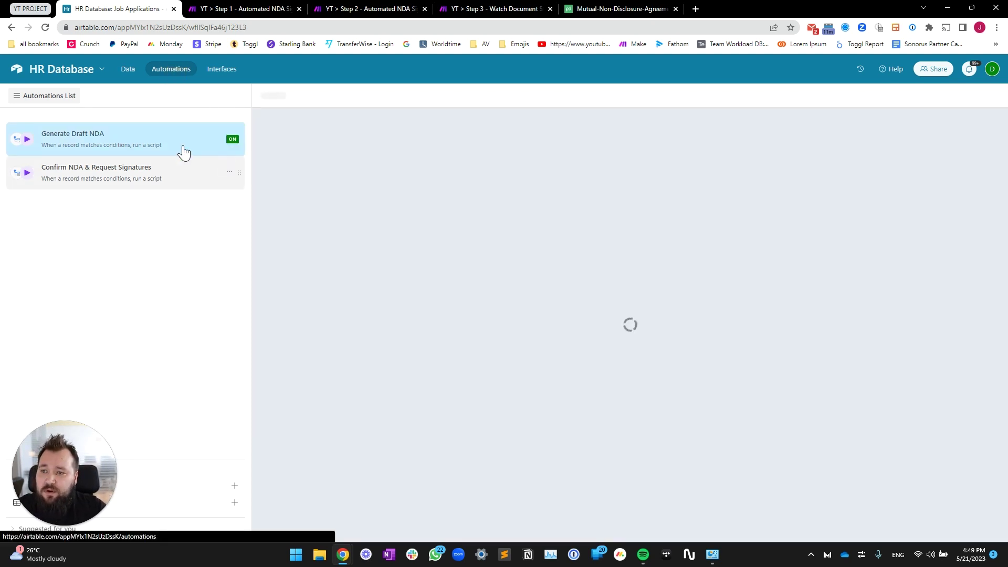
left_click(602, 168)
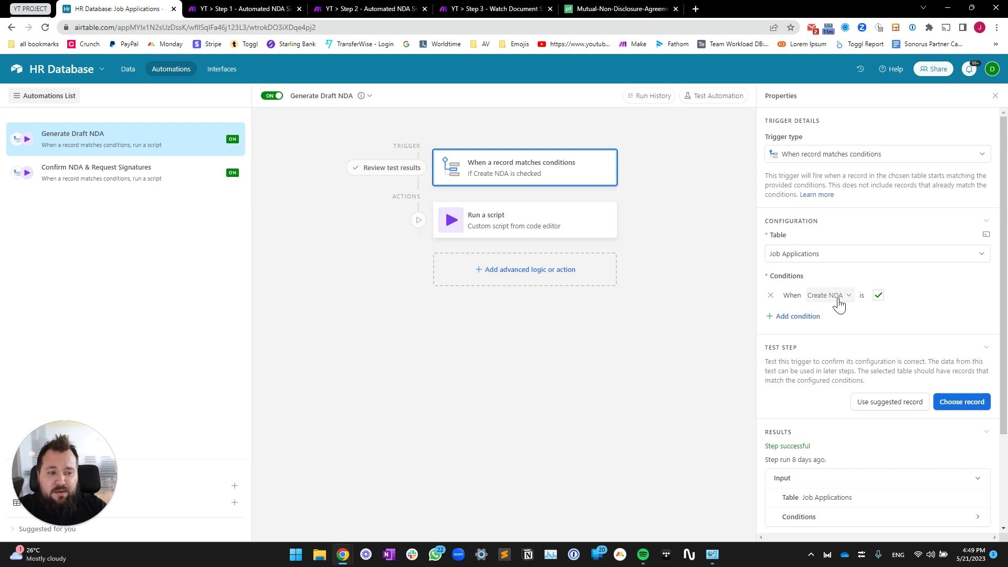
left_click(528, 225)
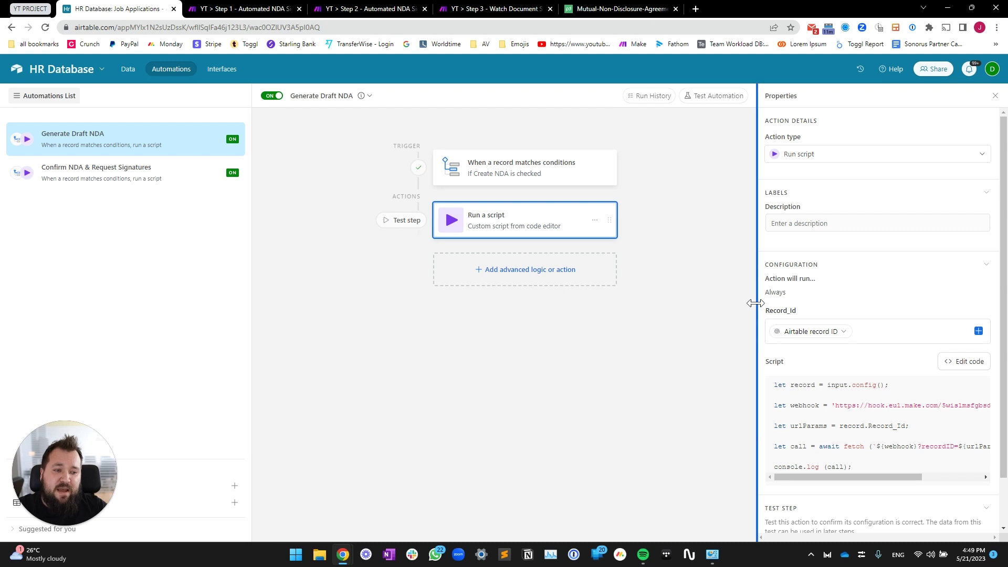
left_click_drag(757, 299, 597, 338)
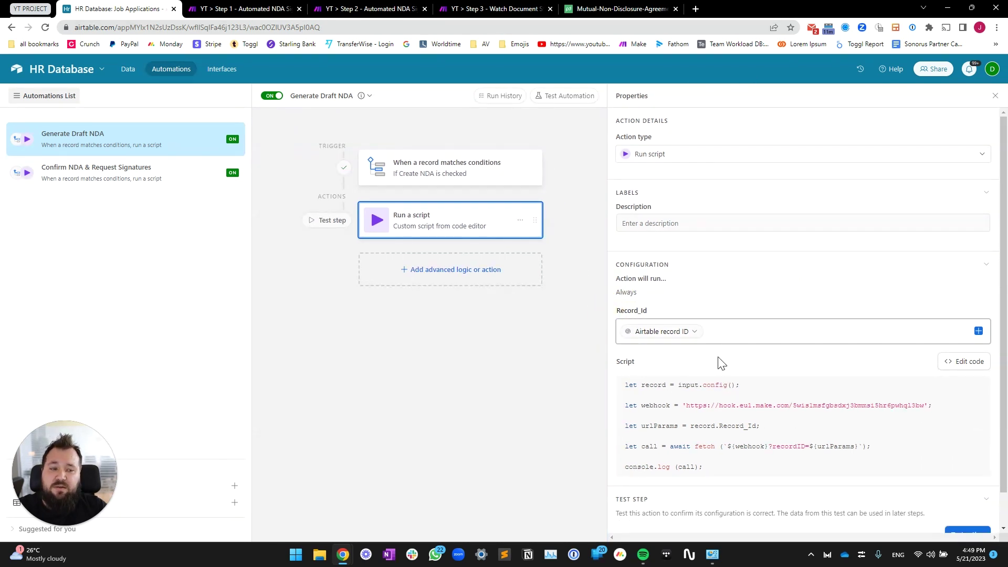
Examine the Generate Draft NDA script's webhook URL and Record_Id input variable in the code editor, then finish editing
left_click(974, 363)
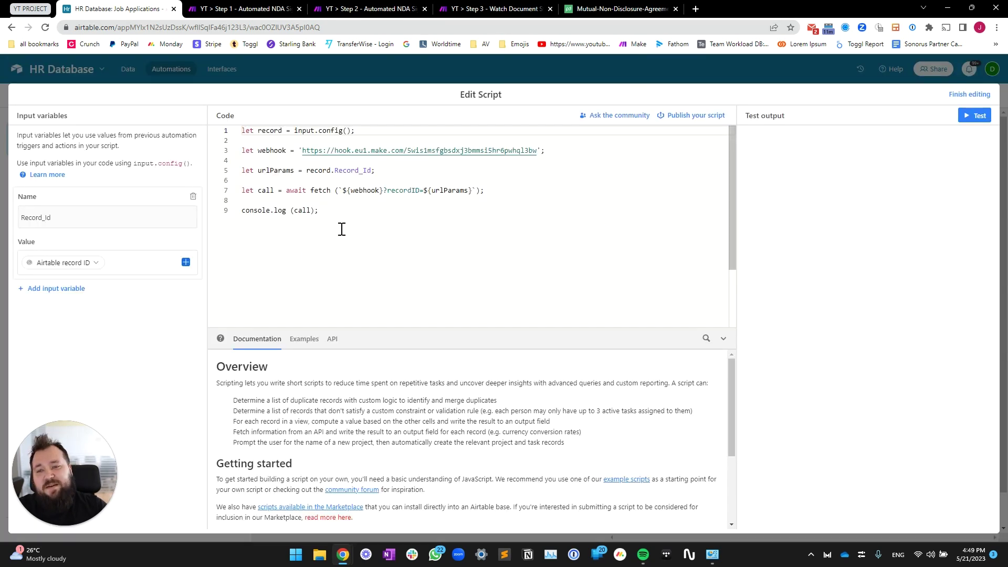
left_click(315, 211)
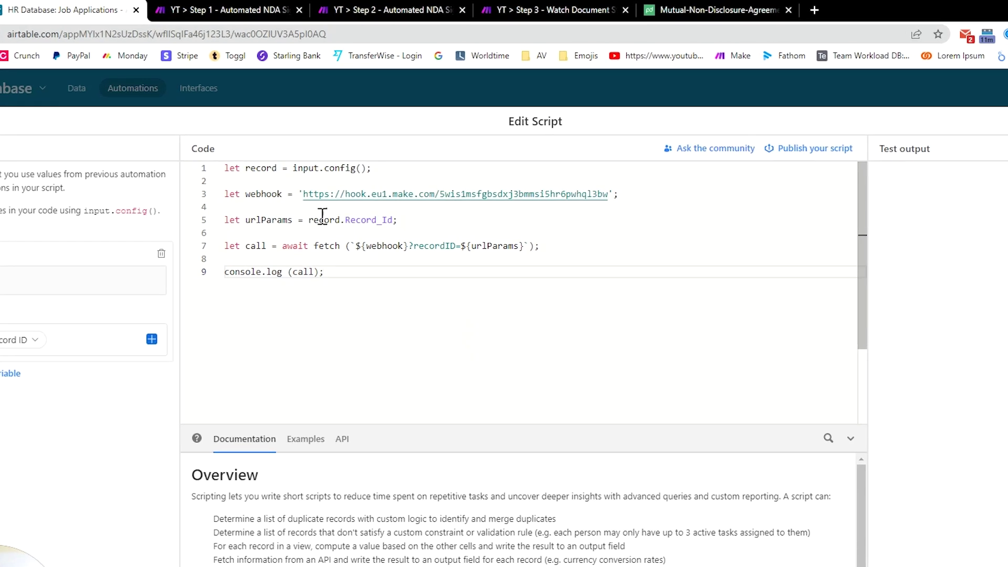
left_click_drag(303, 195, 608, 195)
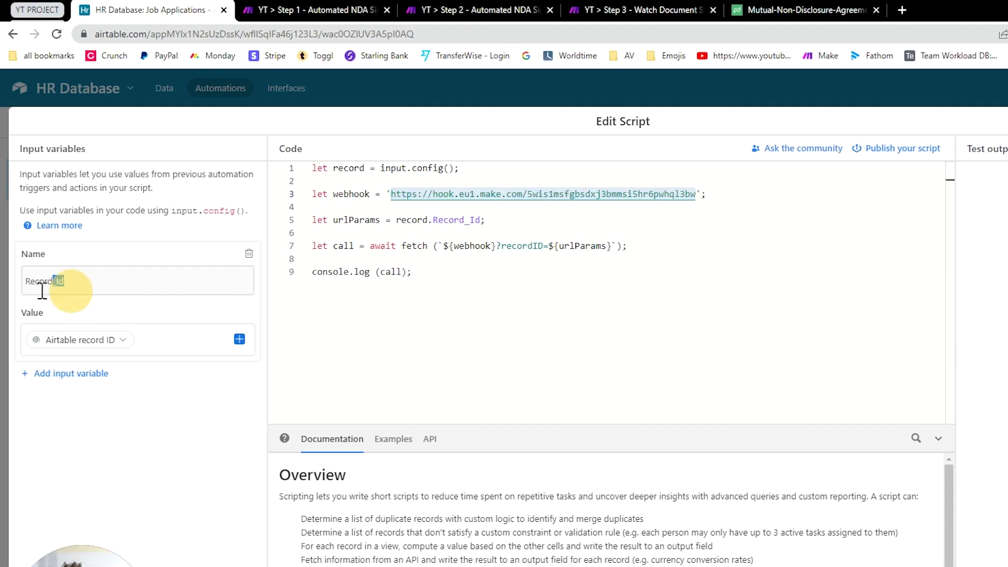
double_click(68, 283)
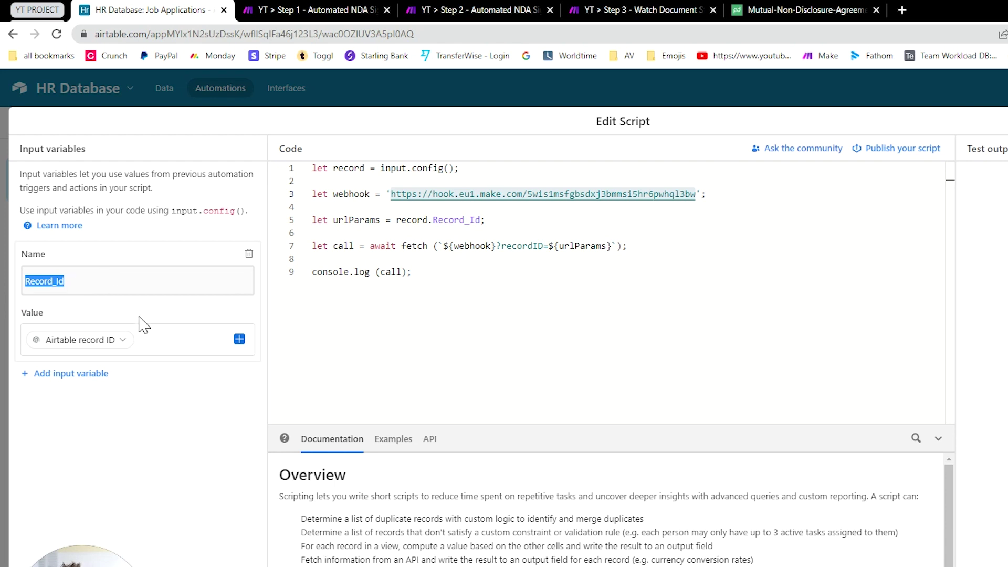
left_click(139, 340)
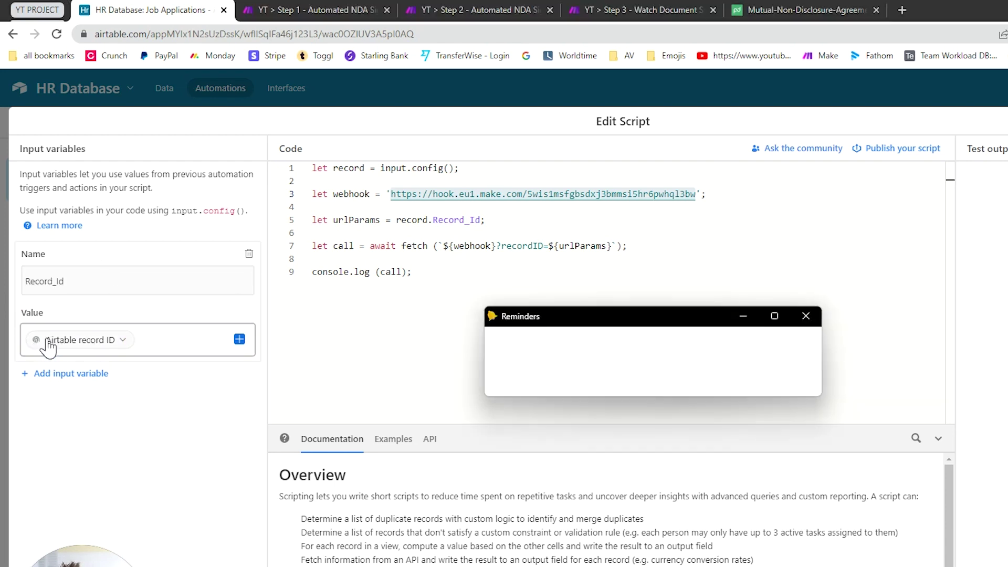
left_click(792, 357)
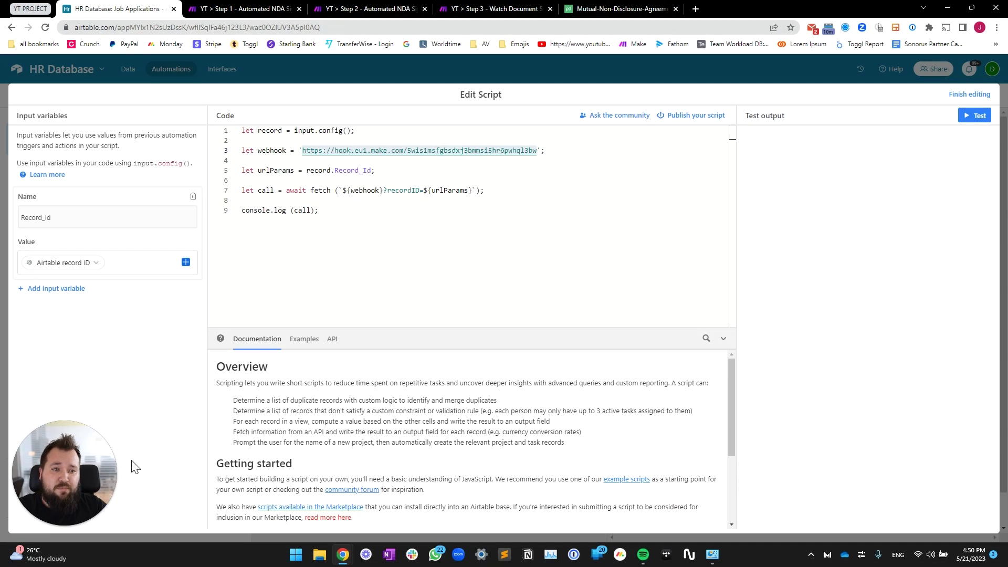
left_click(360, 284)
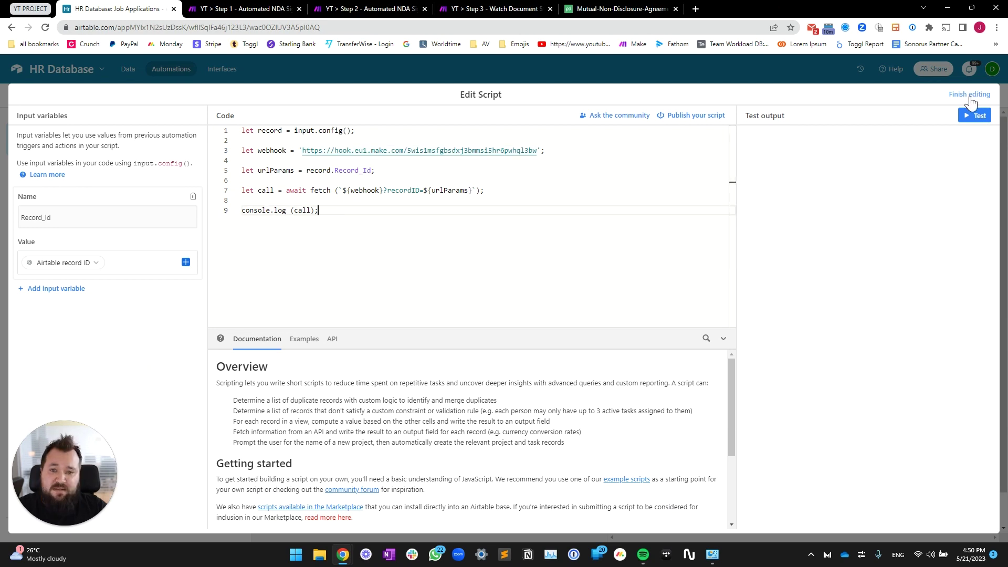
left_click(970, 95)
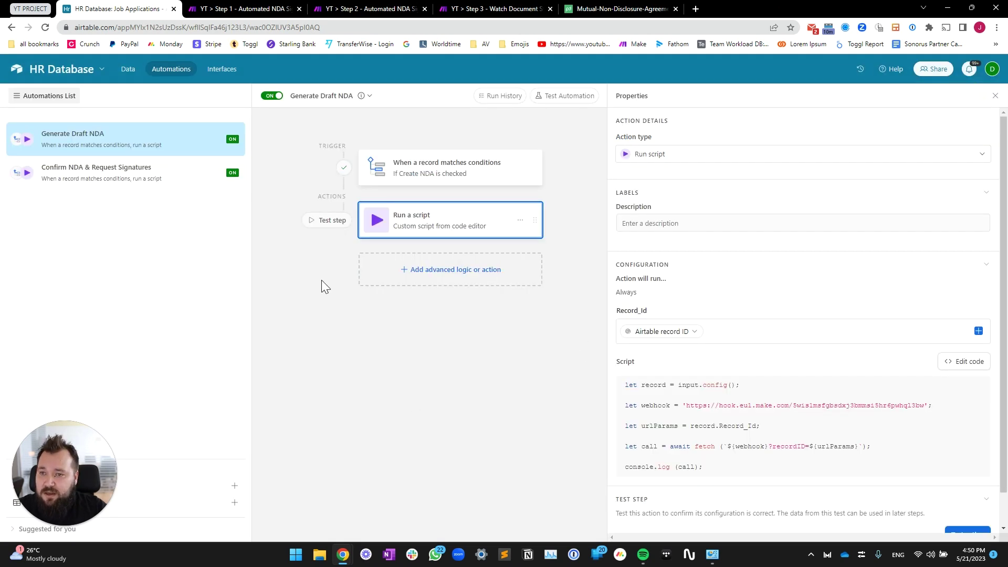
Compare the custom webhook address in Make's Step 1 scenario with the webhook URL in the Airtable script
left_click(226, 7)
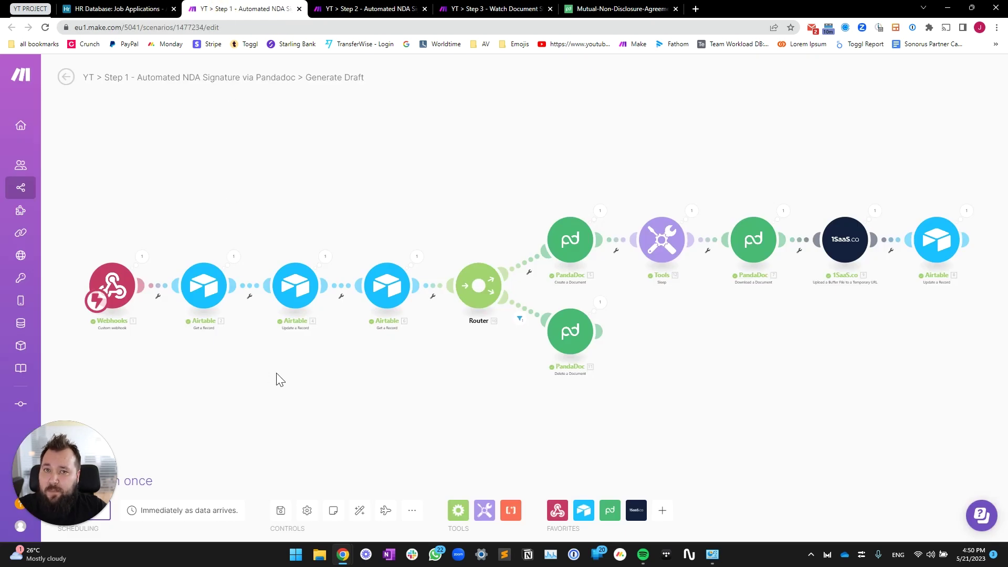
scroll(291, 377, "up", 2)
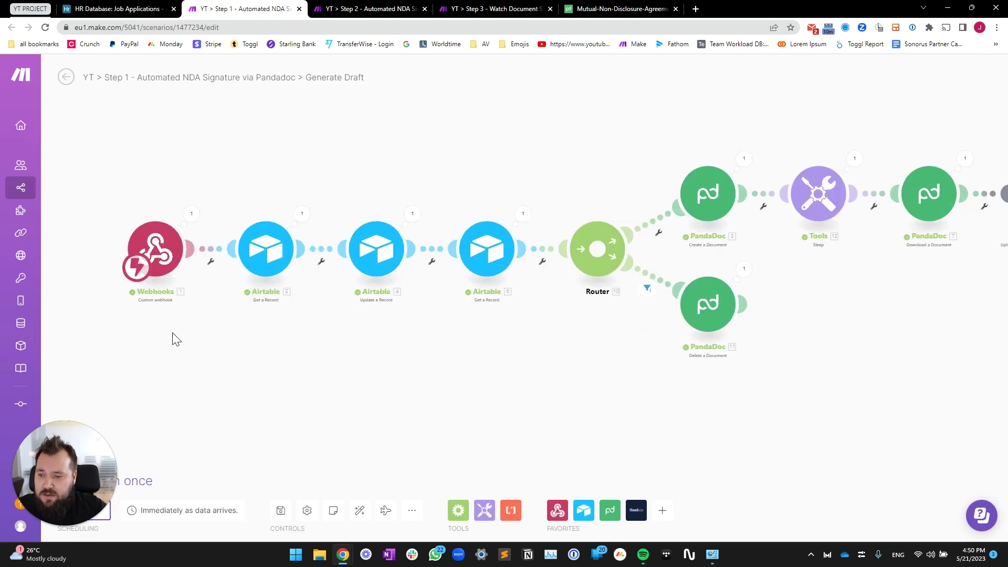
left_click(154, 247)
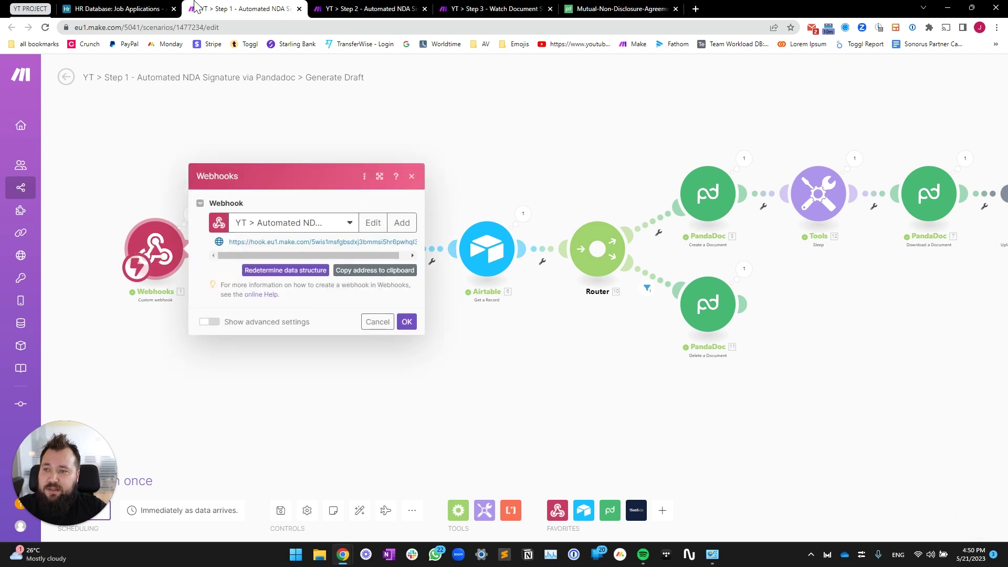
left_click(160, 8)
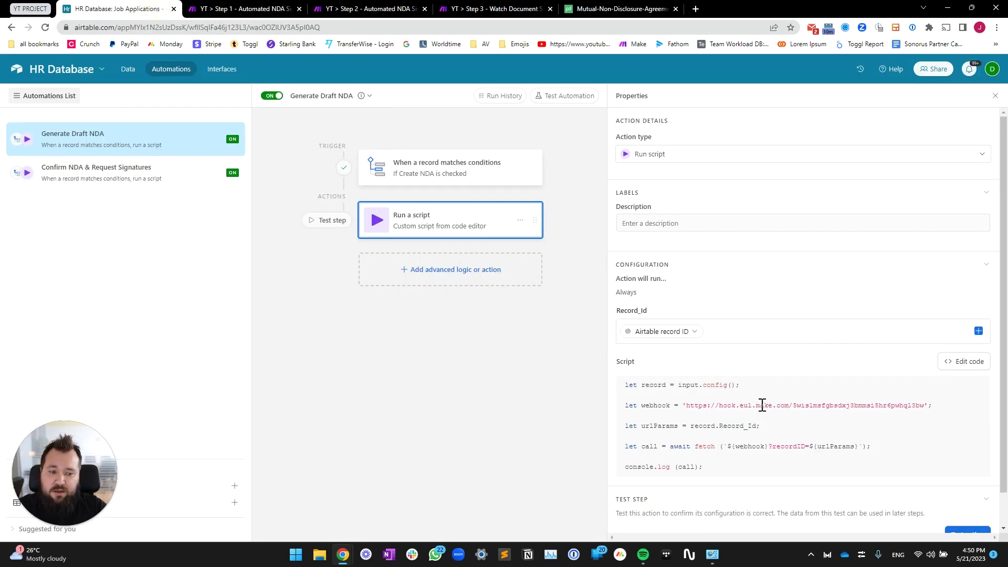
left_click(238, 8)
Check the first Airtable Get a Record module's settings and revisit the Job Applications table before returning to the Step 1 scenario
left_click(306, 362)
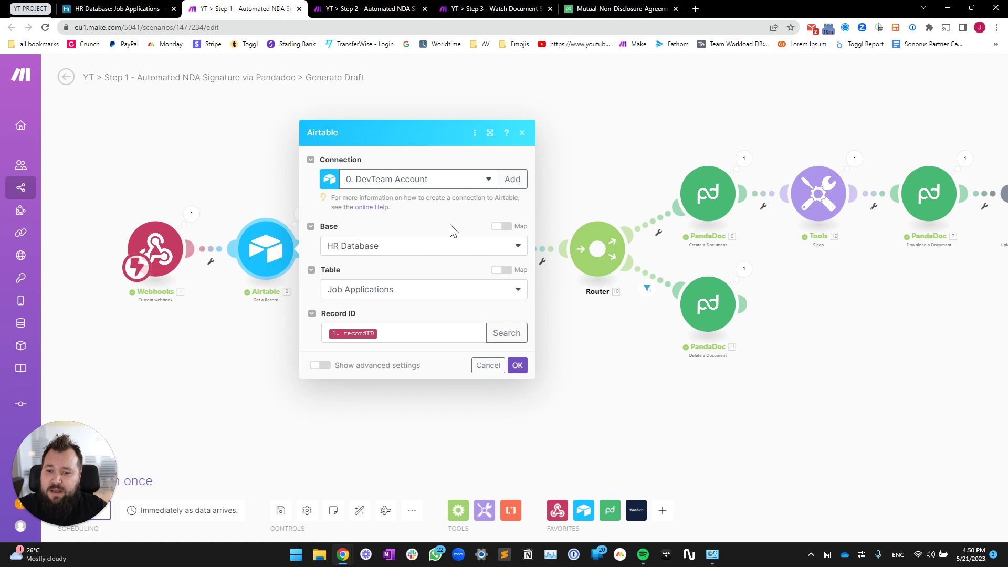
left_click(226, 419)
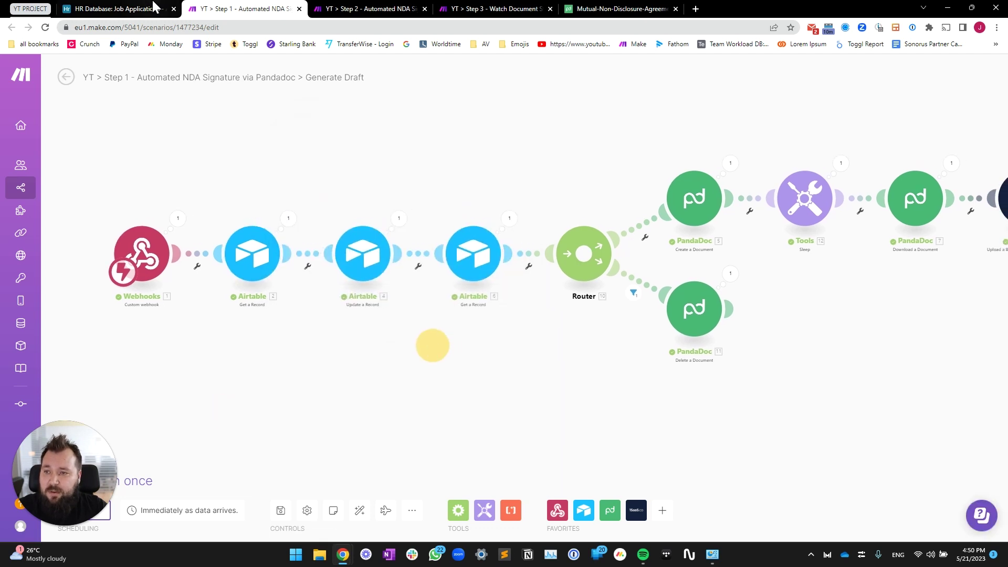
key("ctrl+shift+Tab")
left_click(128, 69)
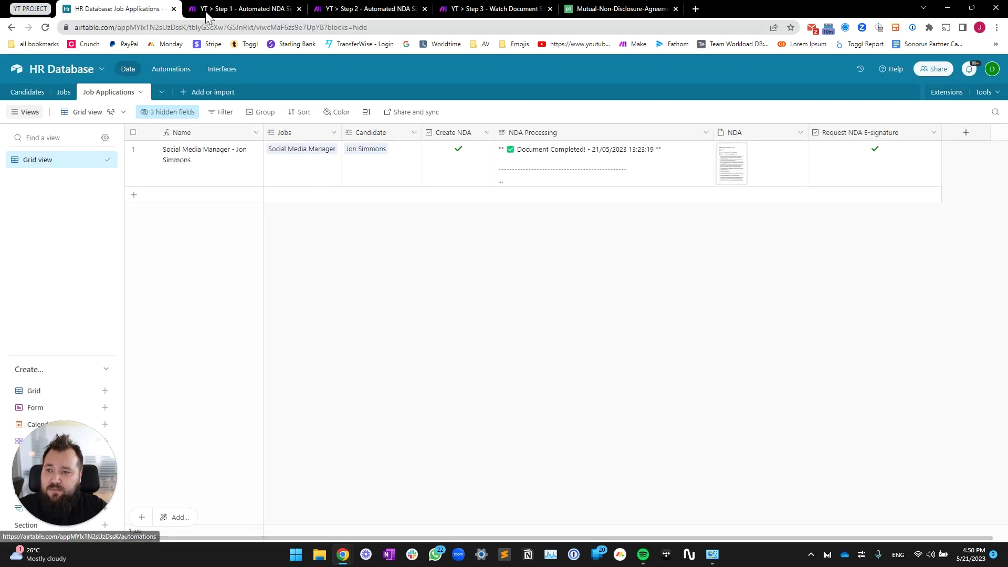
left_click(238, 9)
Examine the Update a Record module's NDA Processing text and its formatDate timestamp, enlarging the settings dialog to read it
left_click(362, 254)
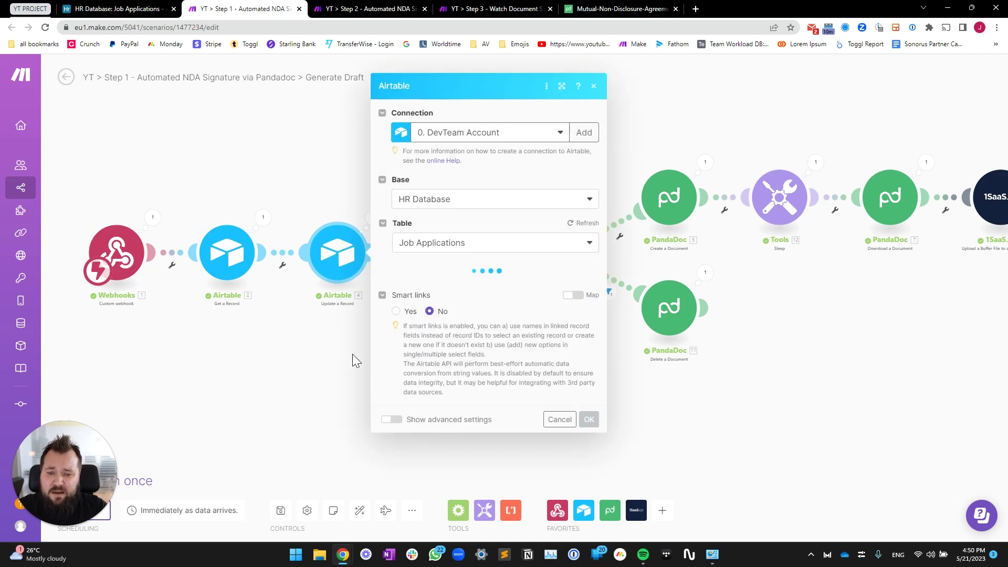
scroll(520, 333, "down", 3)
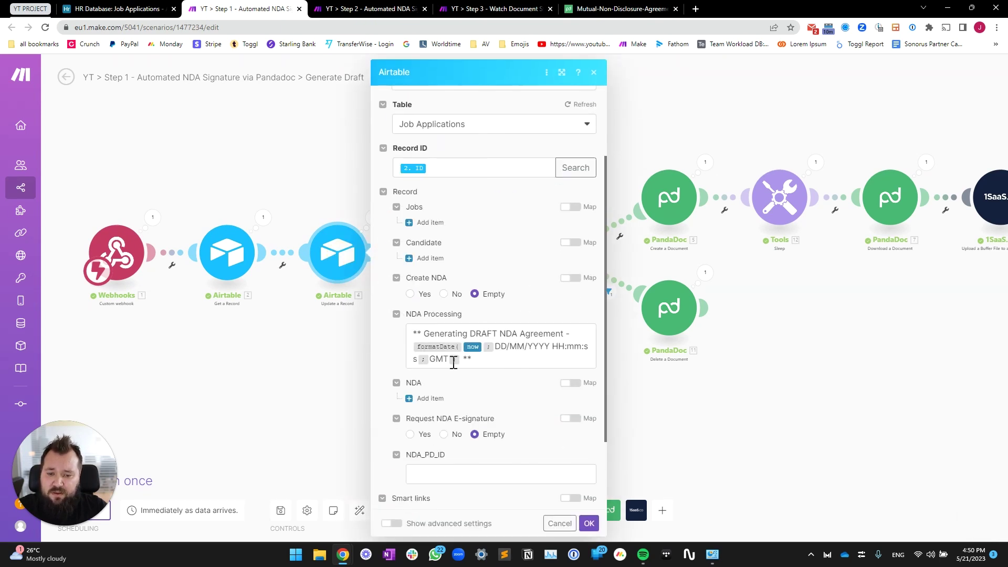
left_click_drag(413, 334, 499, 366)
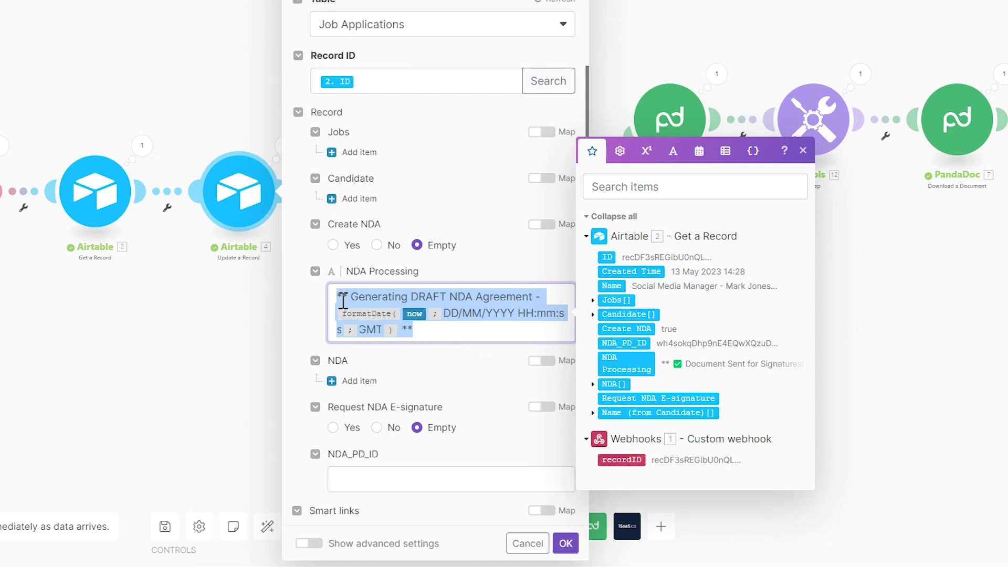
left_click(342, 301)
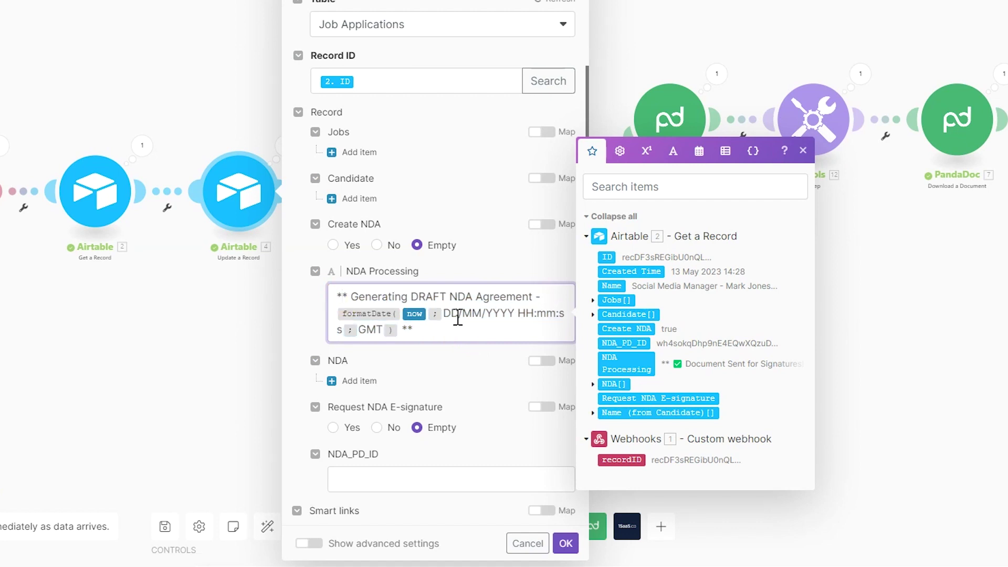
left_click(554, 345)
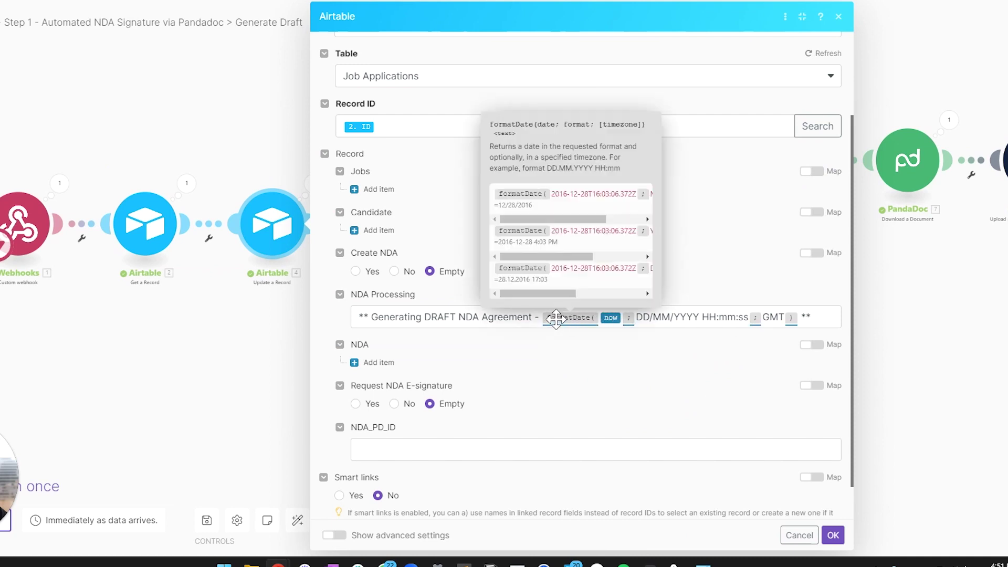
scroll(588, 329, "down", 1)
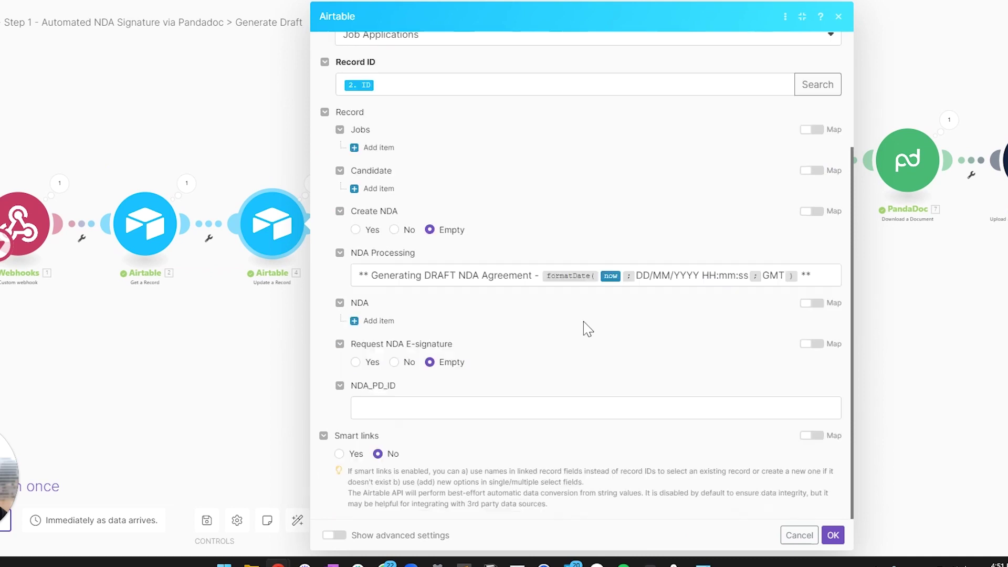
left_click(153, 385)
Examine the Candidates Get a Record module's Record ID mapping to the Candidate array and inspect the module's last run output
left_click(388, 302)
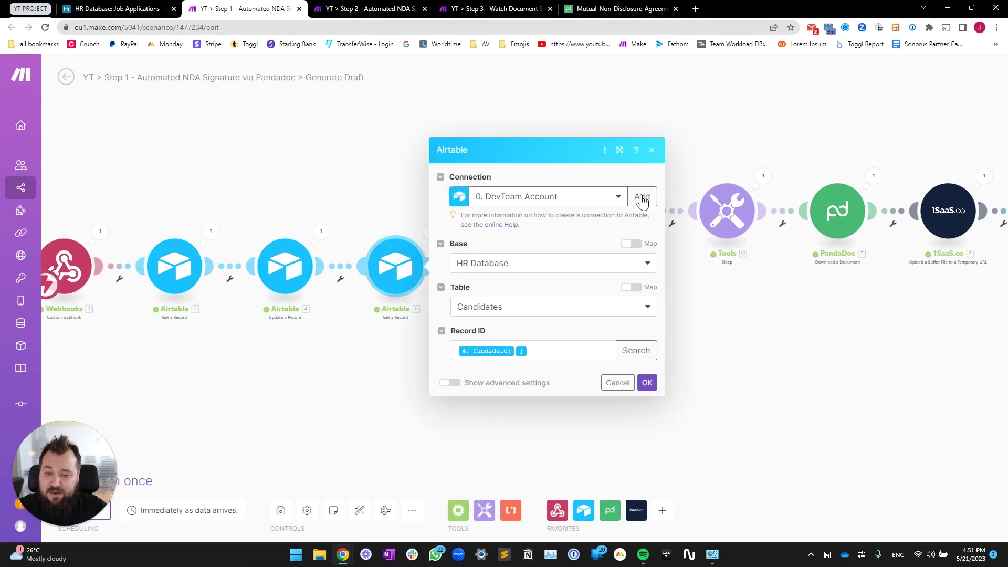
left_click(563, 351)
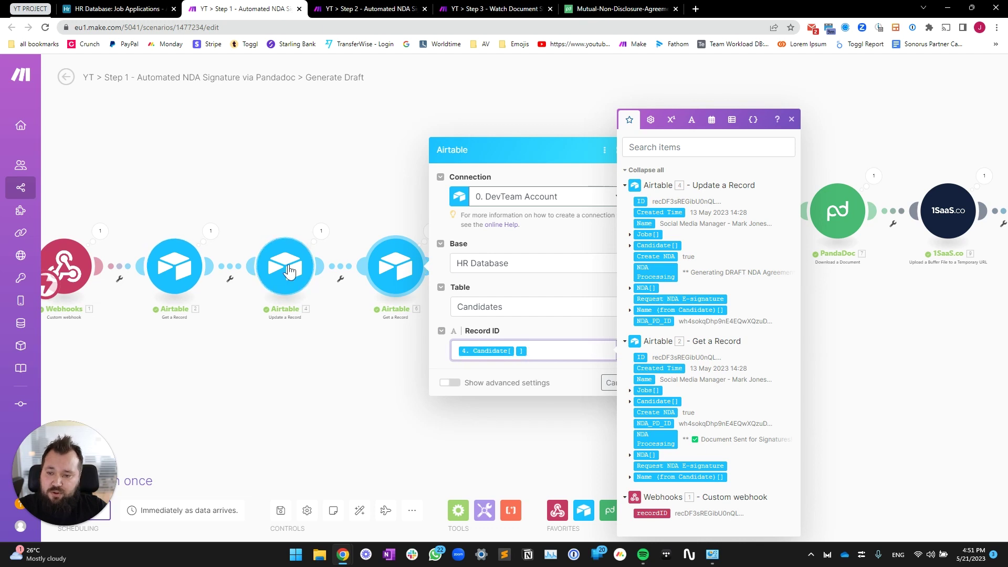
left_click(629, 245)
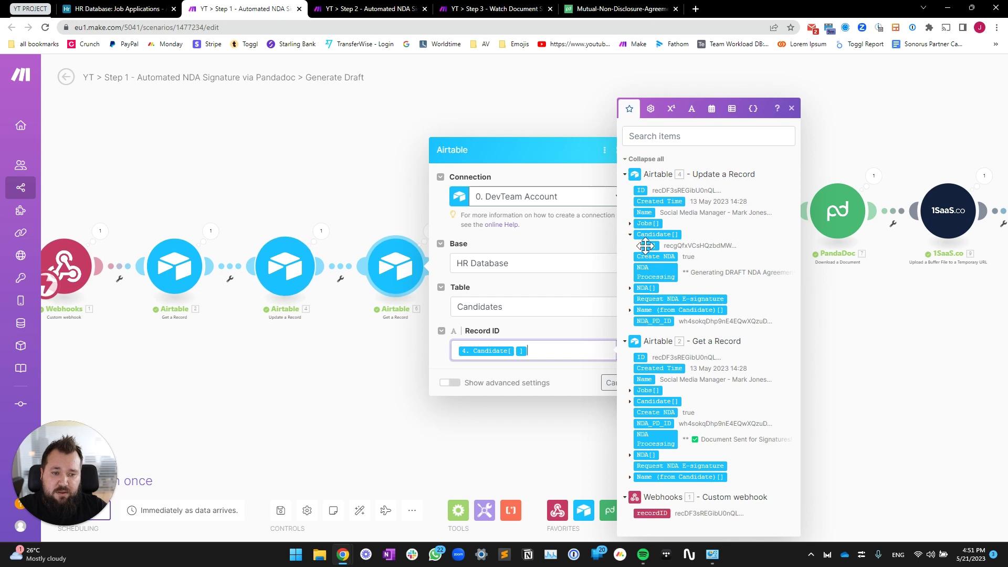
left_click_drag(650, 246, 596, 236)
left_click(344, 393)
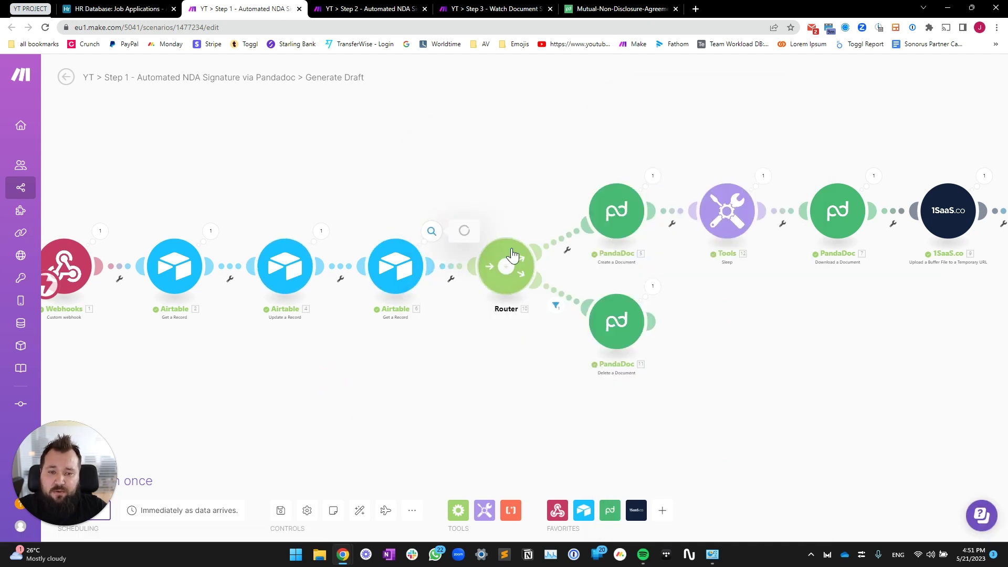
left_click(431, 234)
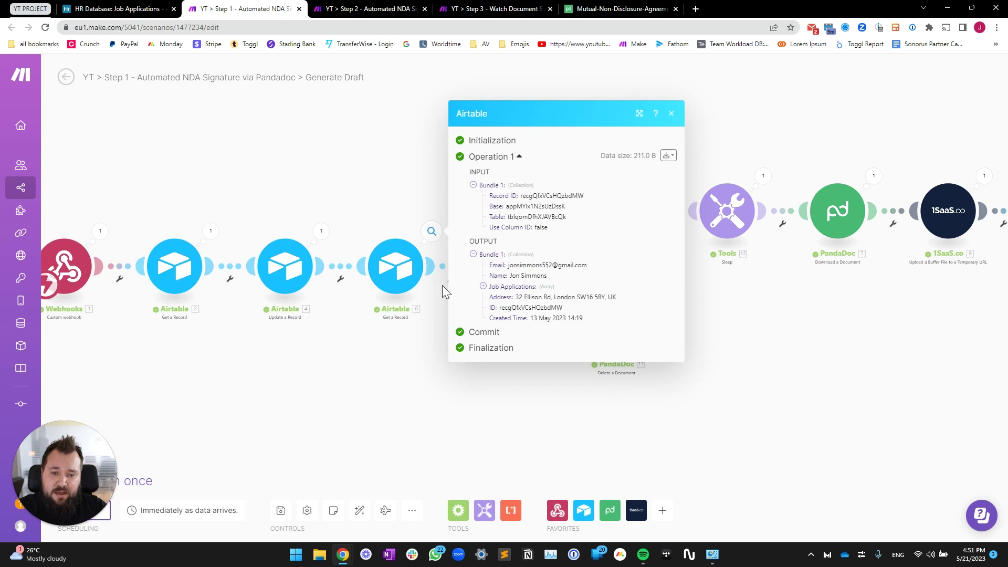
Examine the NDA_PD_ID Exists filter on the router's delete route and the Delete a Document module's Document ID mapping
scroll(427, 258, "right", 5)
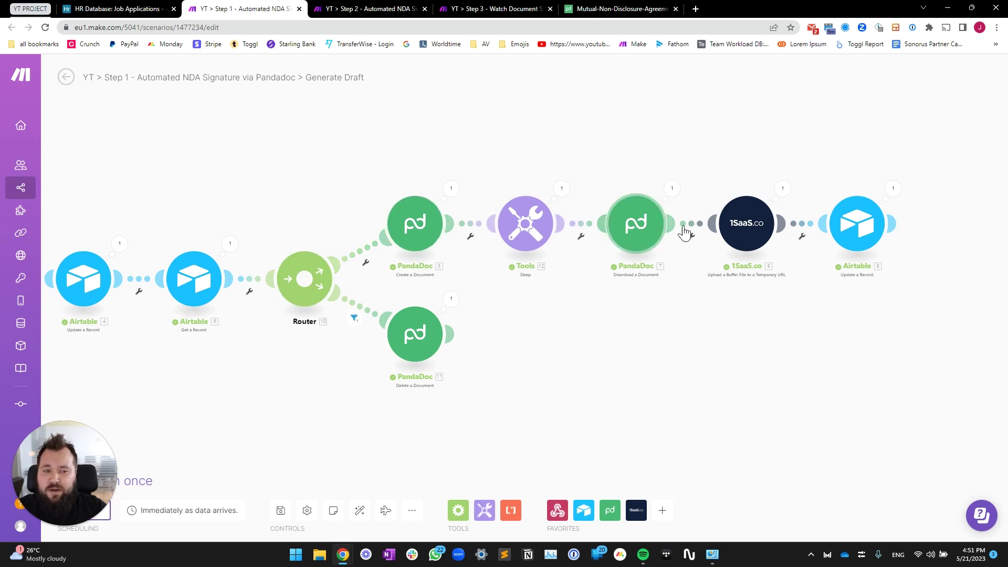
left_click(357, 309)
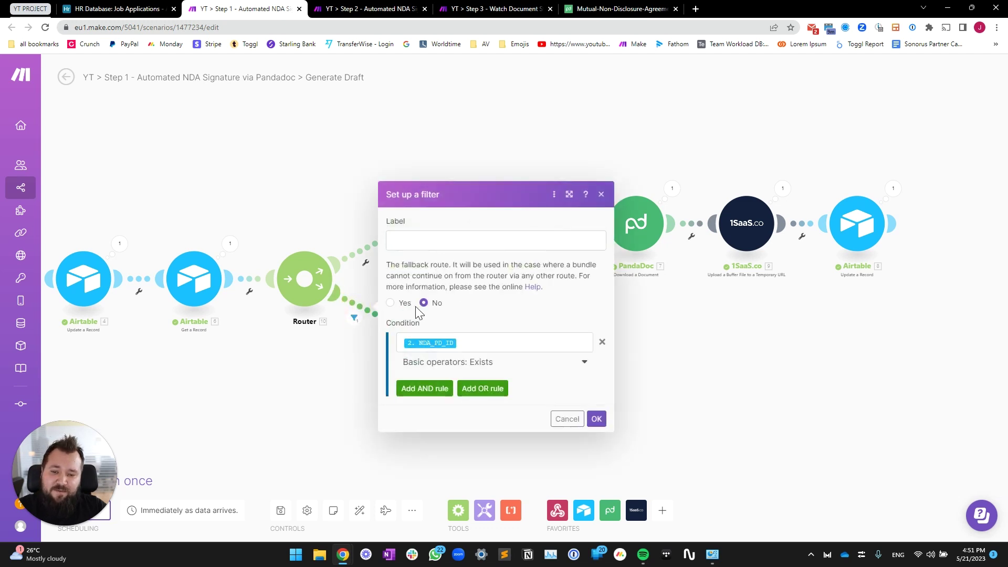
left_click(525, 342)
left_click(271, 383)
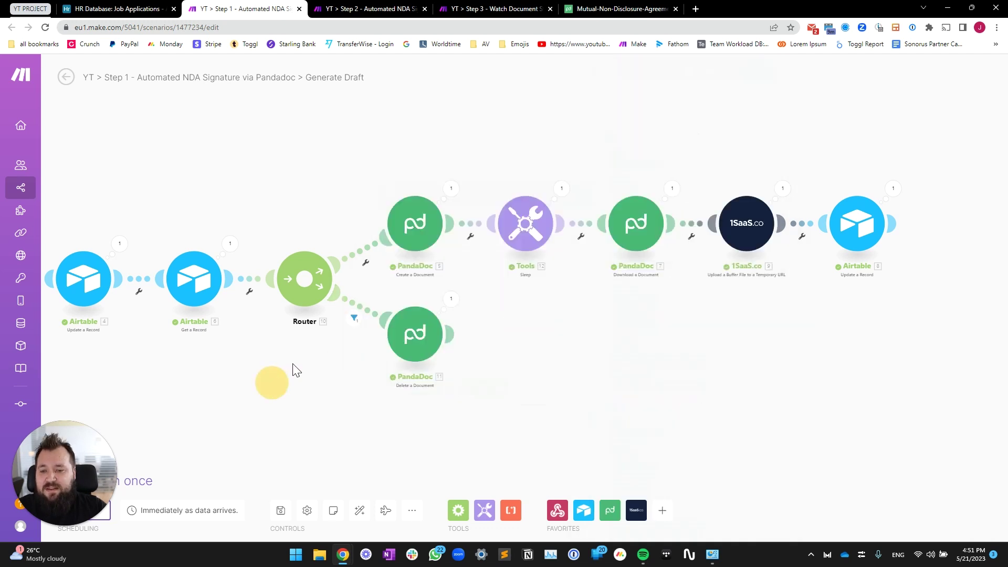
left_click(413, 354)
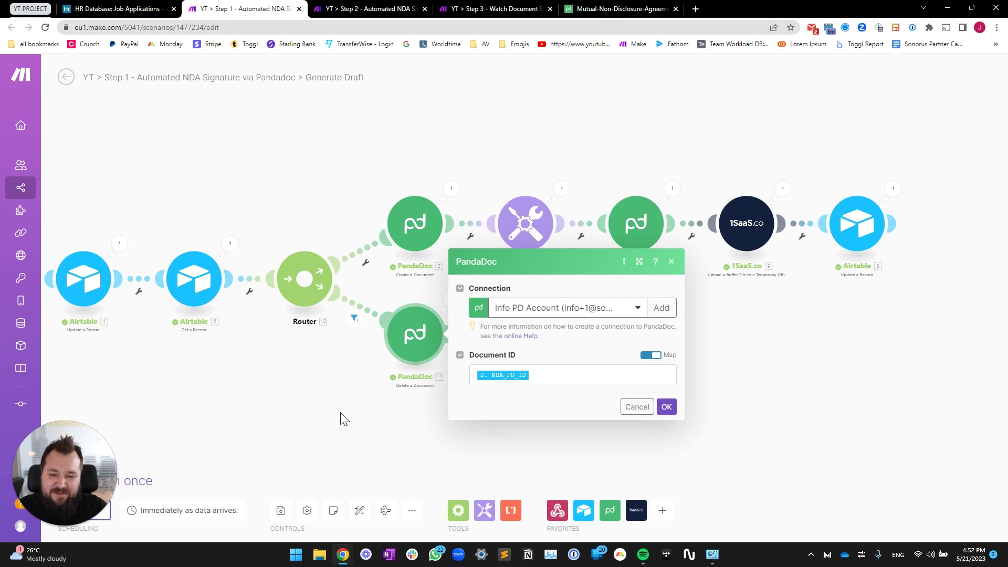
left_click(367, 314)
left_click(506, 341)
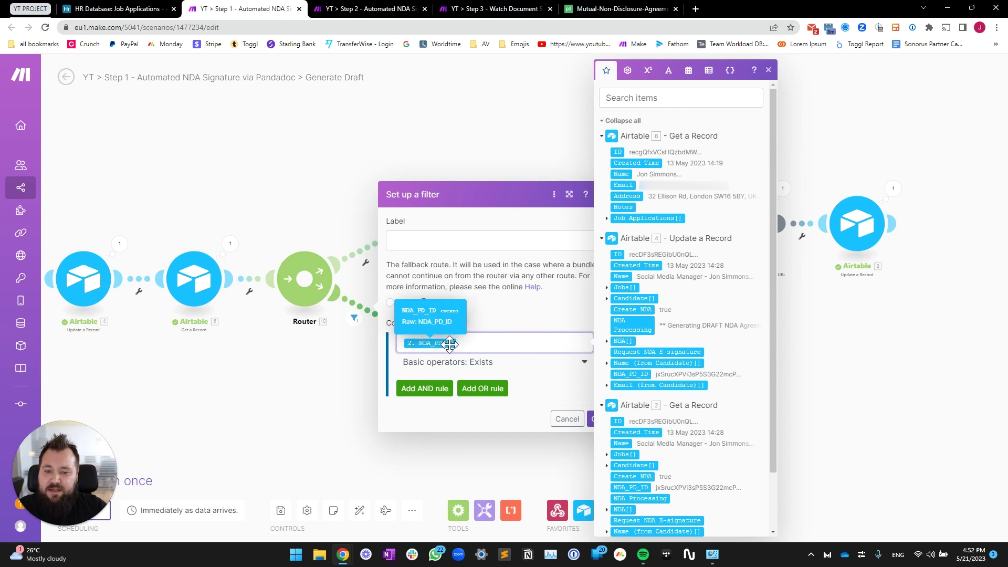
Unhide the Email (from Candidate), Name (from Candidate) and NDA_PD_ID fields in the Airtable Job Applications grid view
left_click(55, 7)
left_click(169, 108)
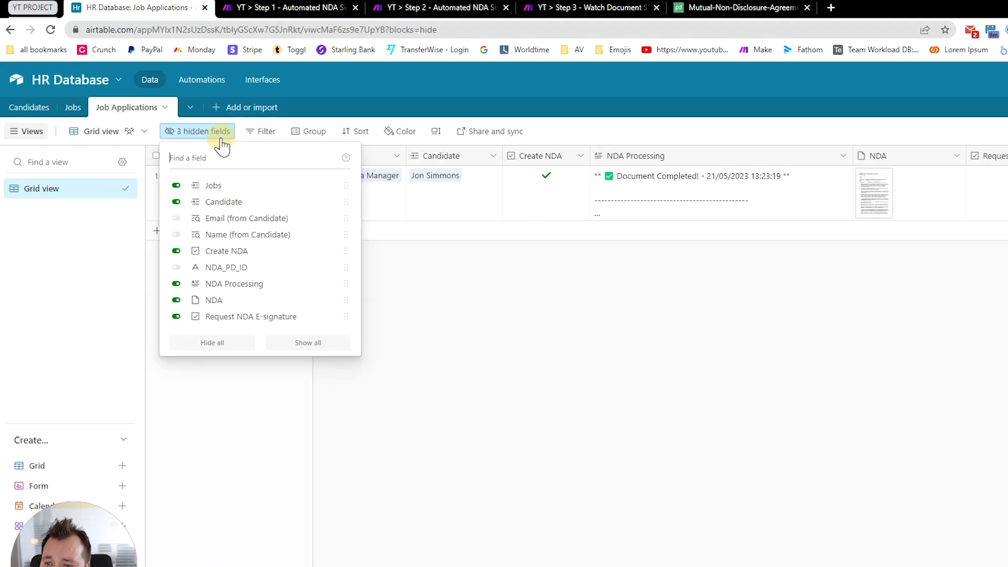
left_click(248, 219)
left_click(248, 234)
left_click(262, 268)
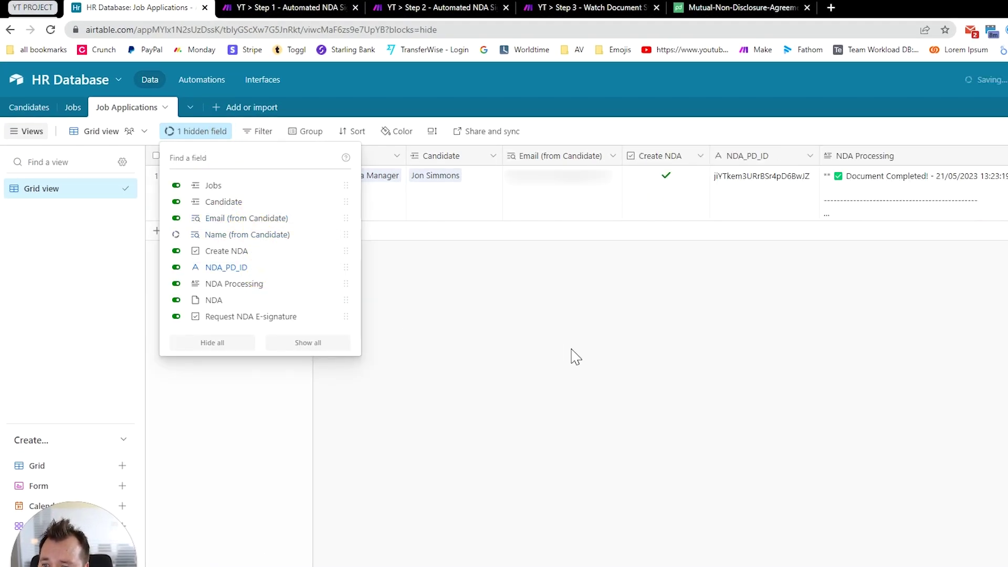
left_click(506, 325)
Widen the Email (from Candidate) and NDA_PD_ID columns and look across the record's candidate, NDA_PD_ID and NDA fields
left_click(565, 199)
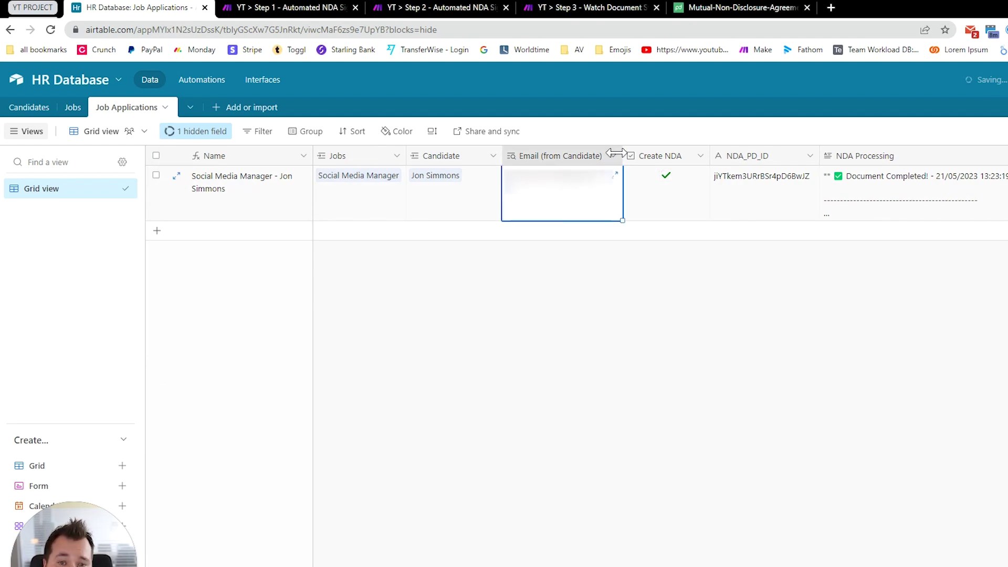
left_click_drag(622, 155, 649, 156)
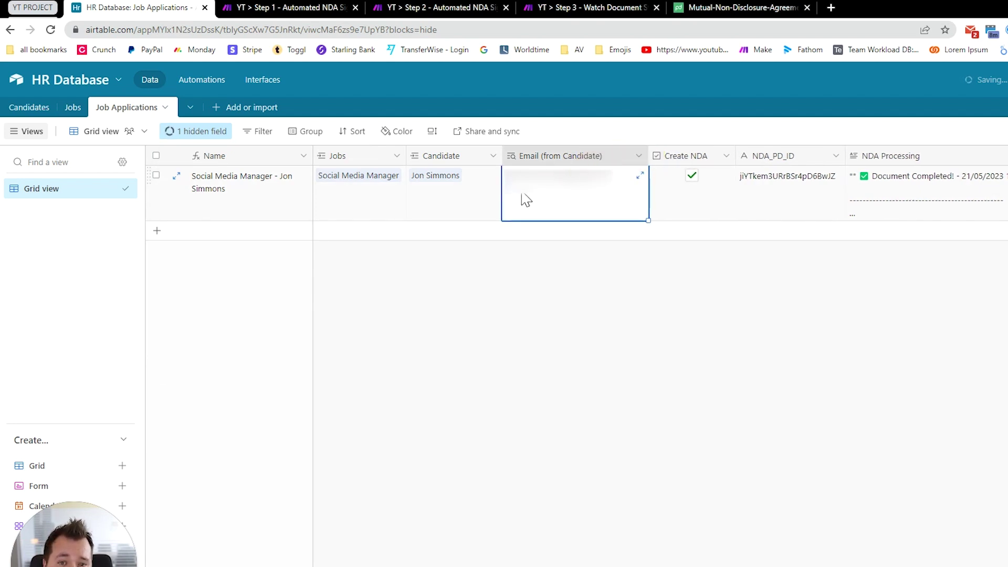
left_click(470, 192)
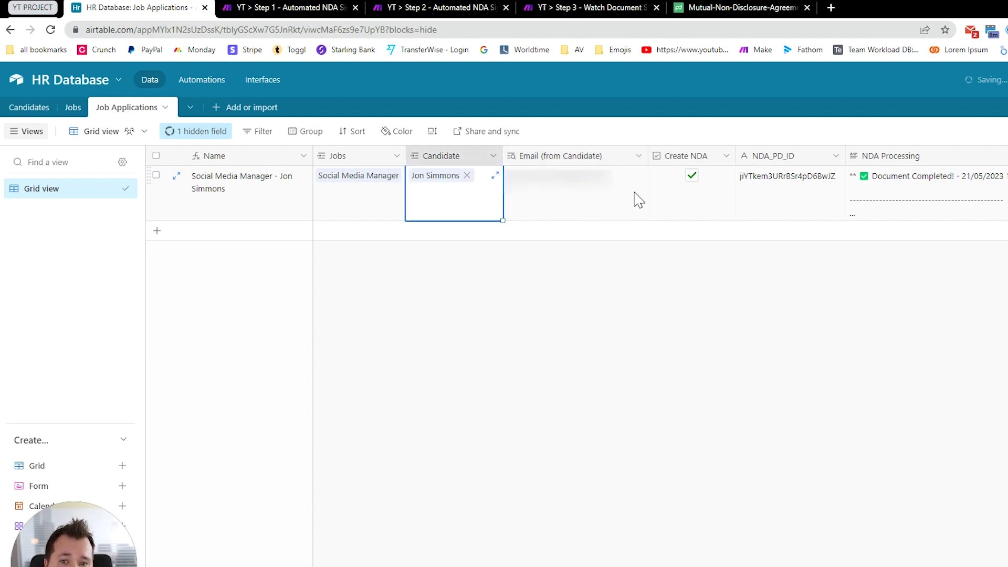
left_click(798, 194)
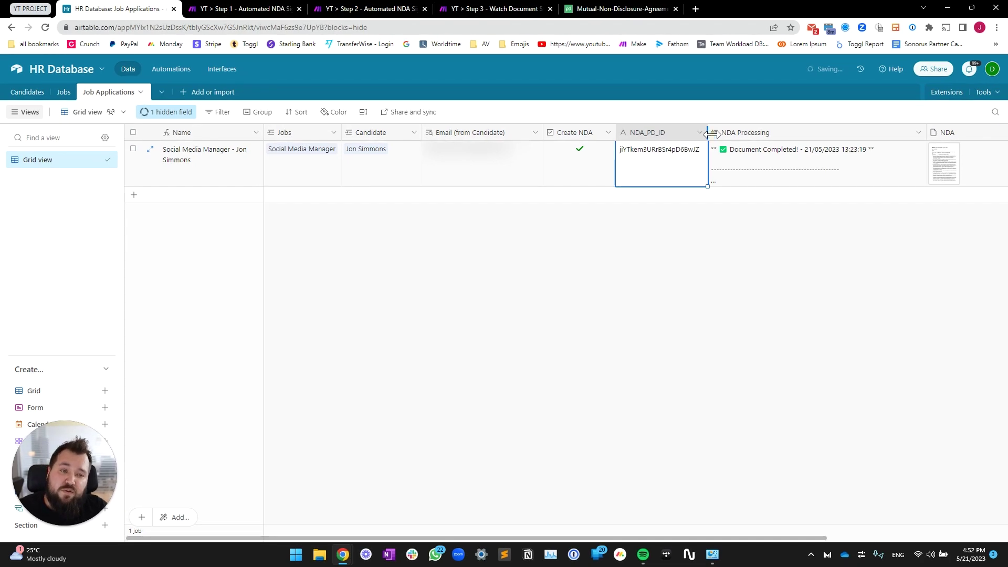
left_click_drag(712, 134, 719, 134)
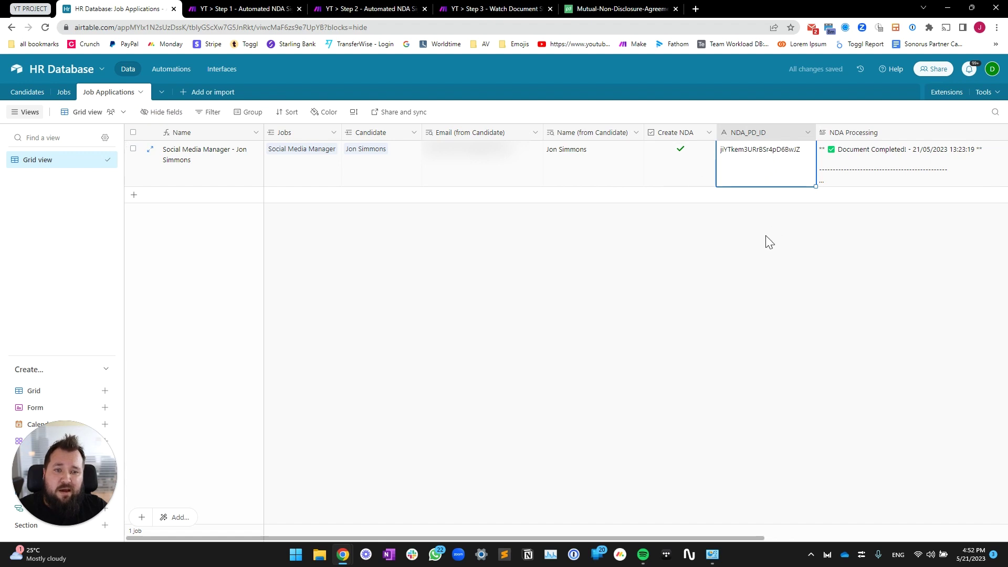
left_click(732, 304)
scroll(732, 304, "right", 6)
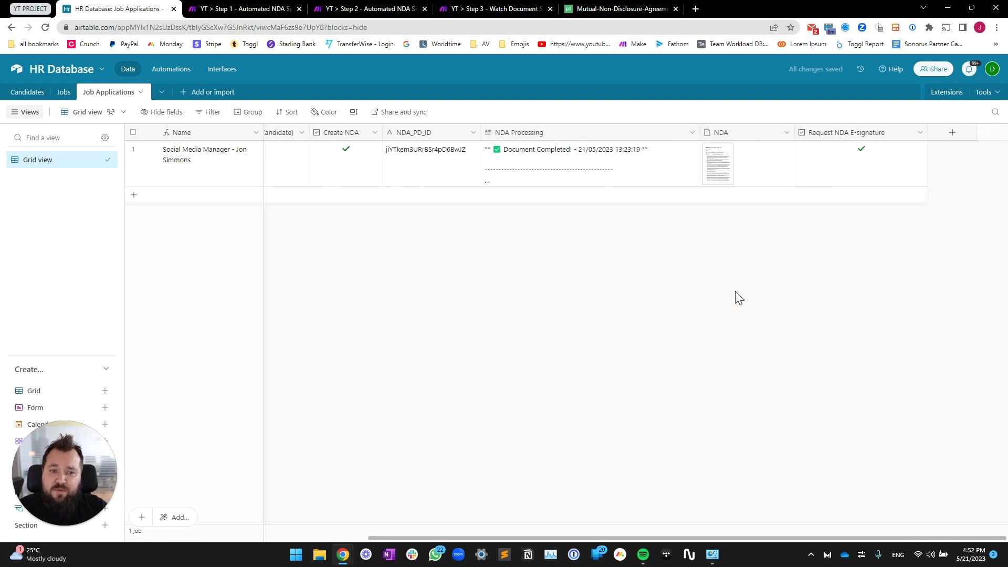
Return to the Step 1 scenario in Make, close the route filter, and recheck the Delete a Document module's Document ID mapping
left_click(246, 9)
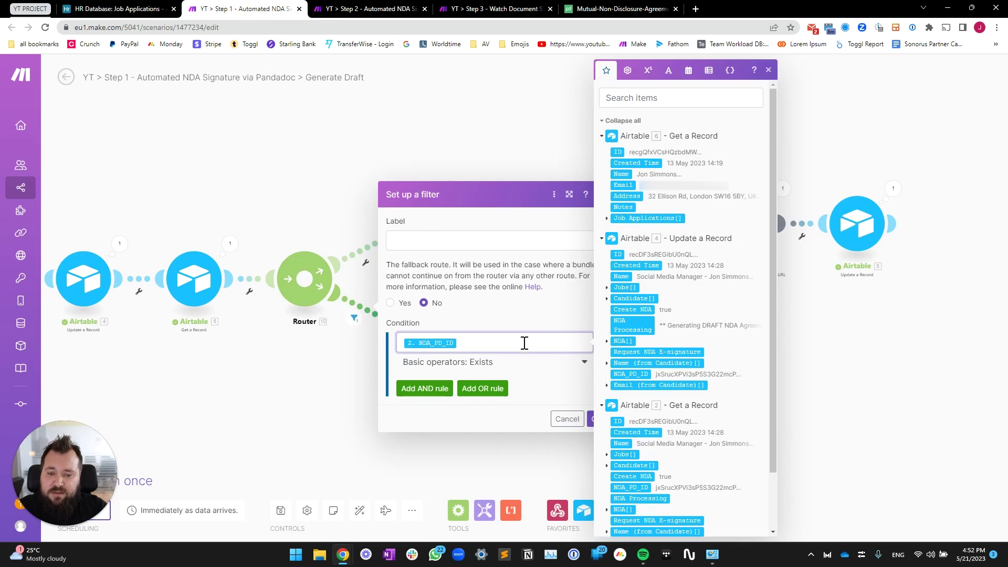
left_click(338, 362)
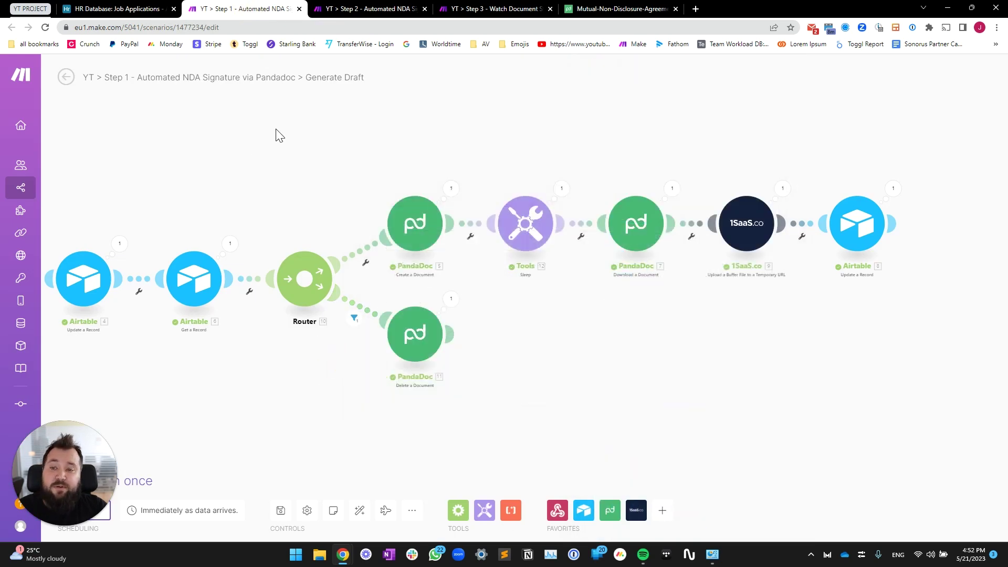
left_click(410, 343)
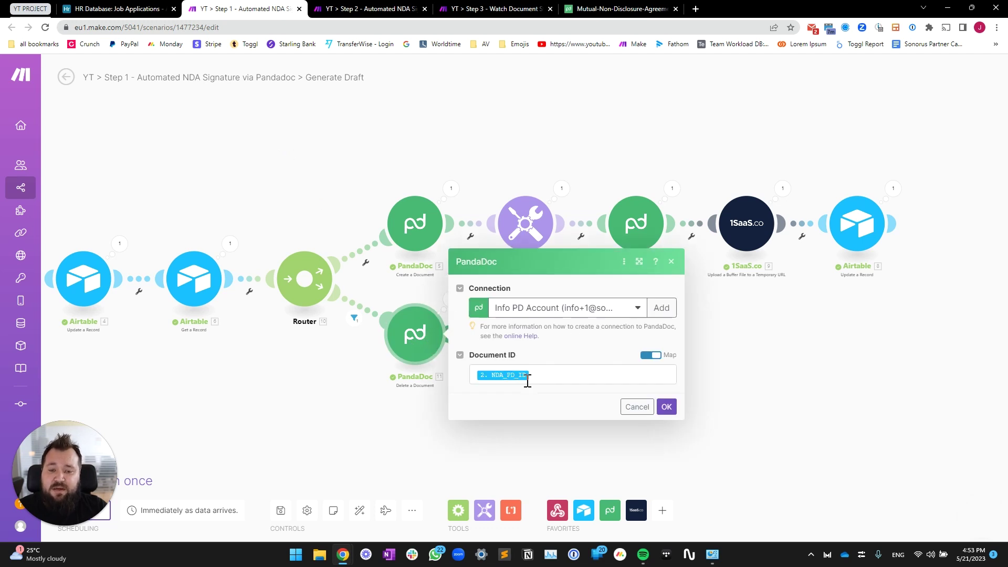
left_click(302, 416)
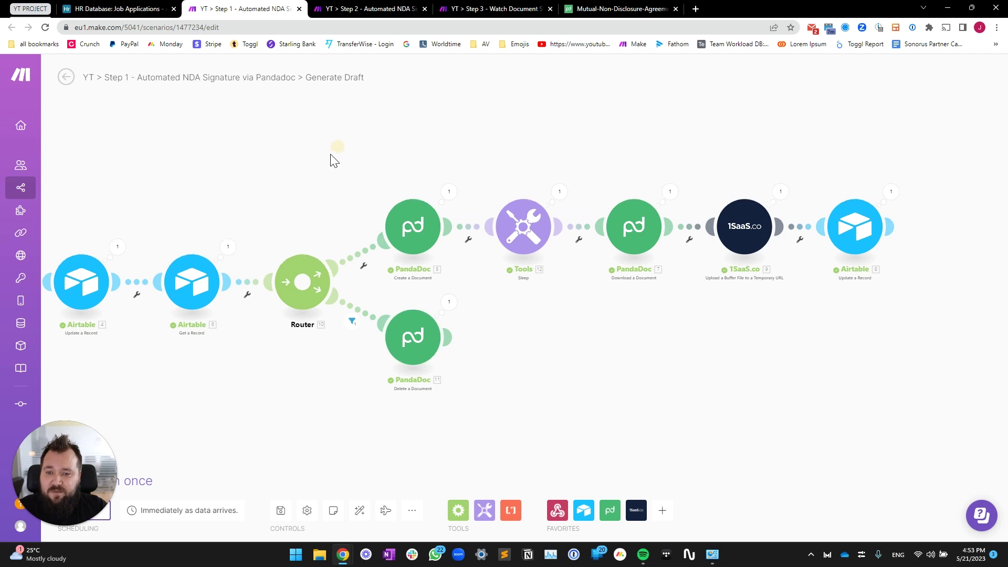
Open the PandaDoc Create a Document module in an enlarged dialog and examine its replace and substring Document Name formula
left_click_drag(338, 145, 311, 168)
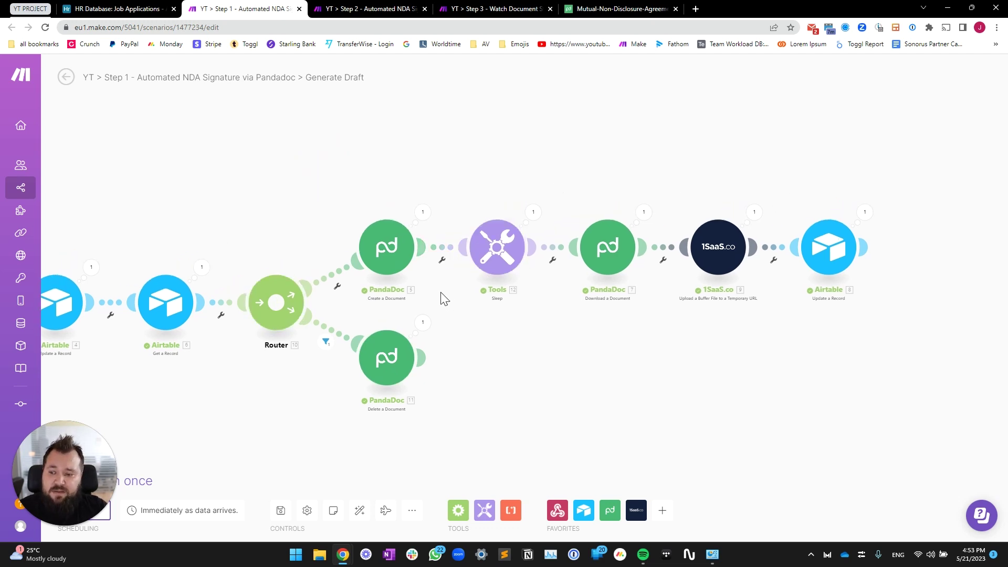
left_click(394, 247)
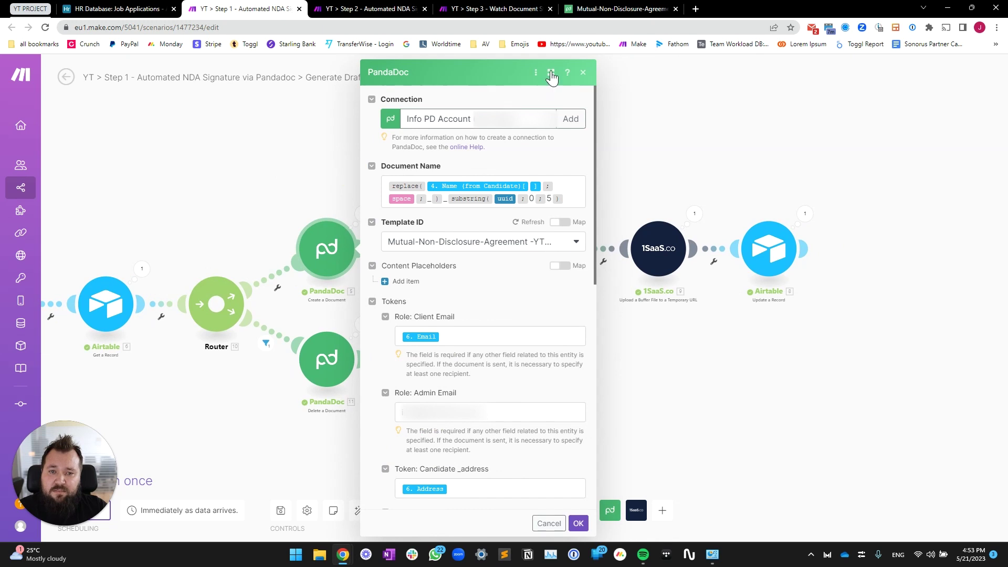
left_click(555, 72)
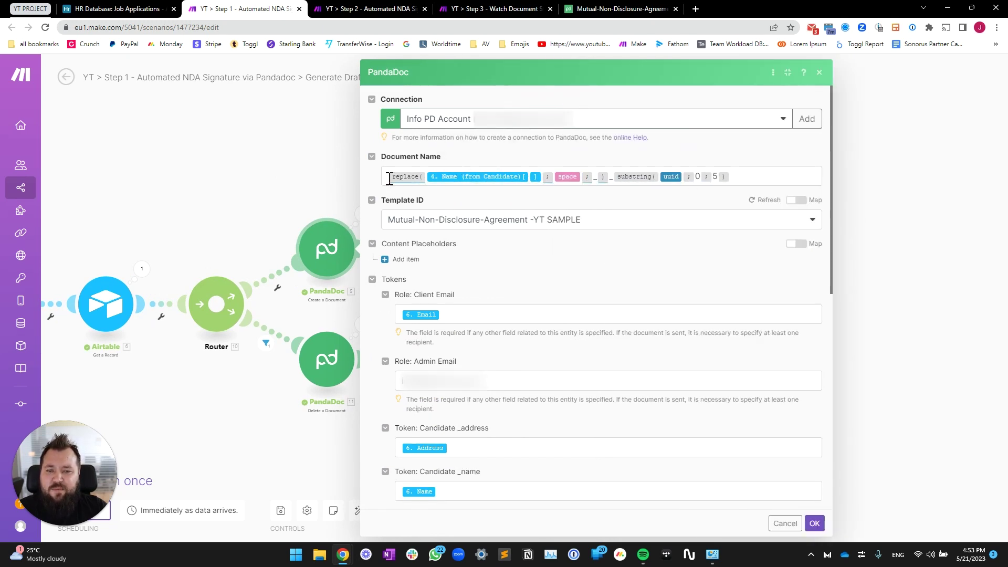
left_click(595, 177)
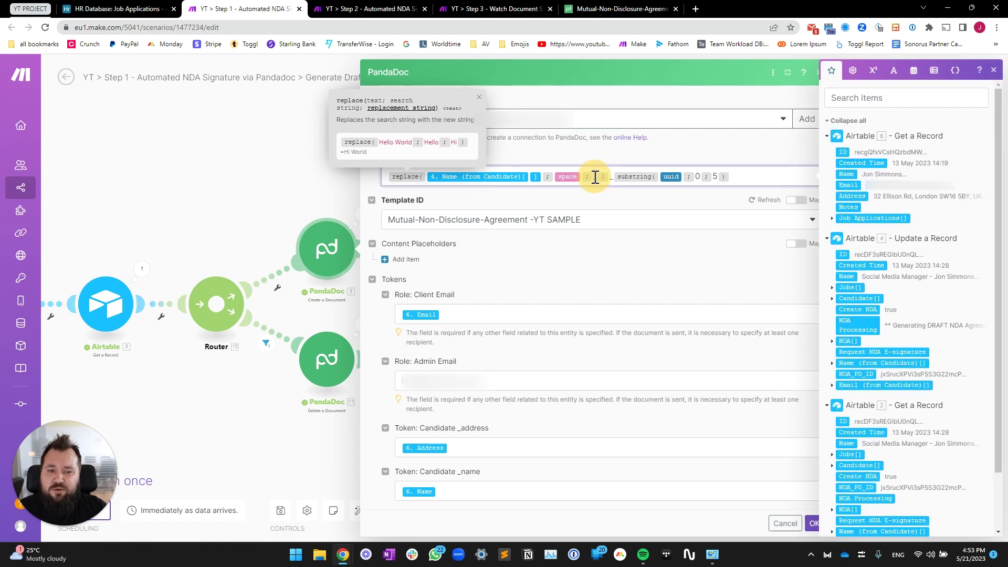
left_click(615, 152)
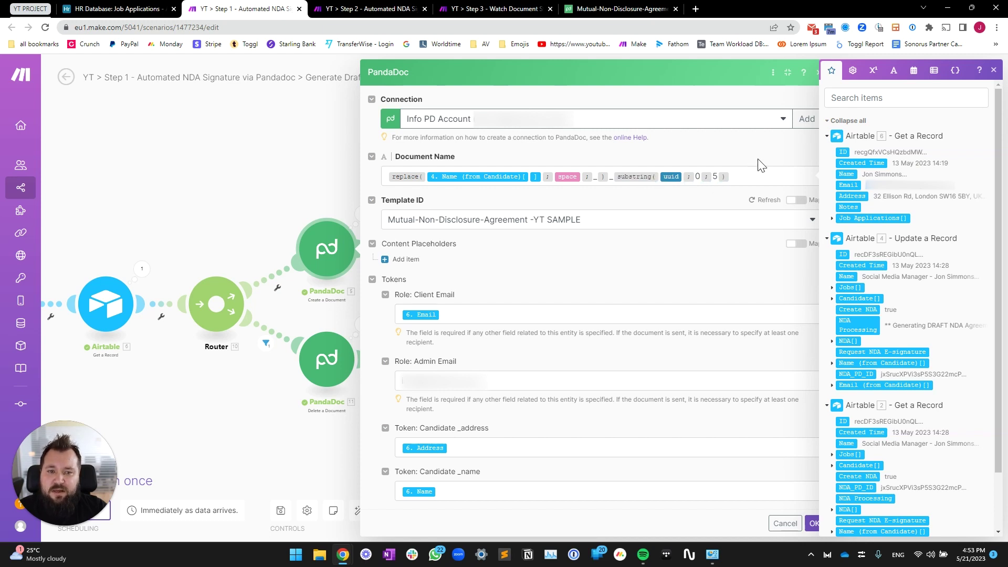
Check the NDA attachment's file name in the Airtable Job Applications table, then return to the Step 1 scenario
left_click(609, 8)
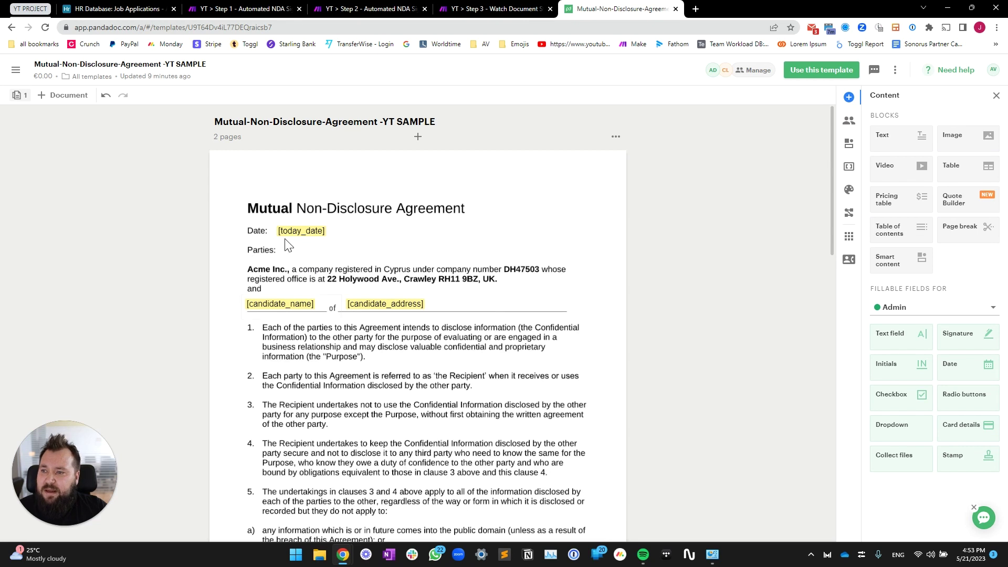
left_click(141, 12)
left_click(715, 175)
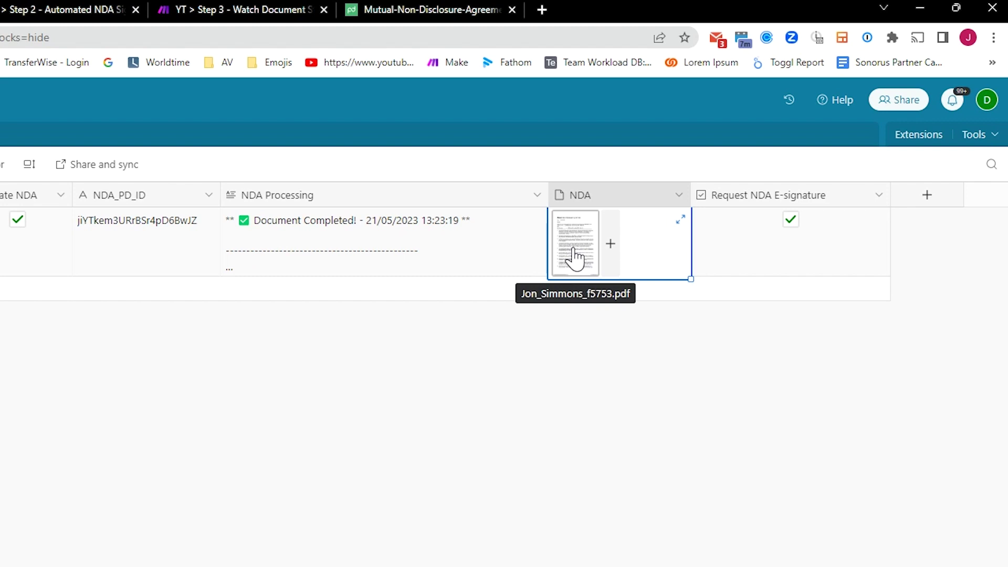
left_click(253, 9)
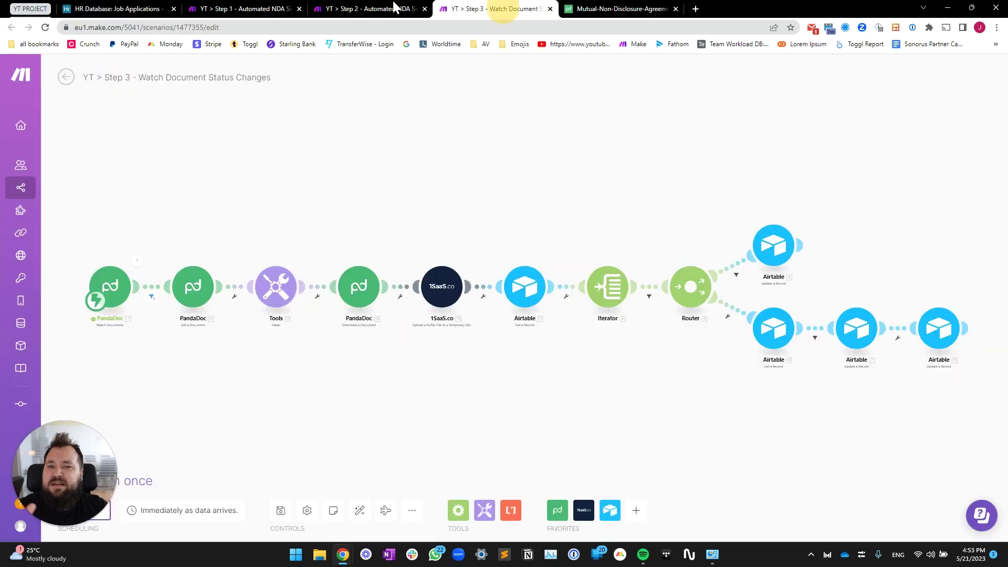
left_click(246, 9)
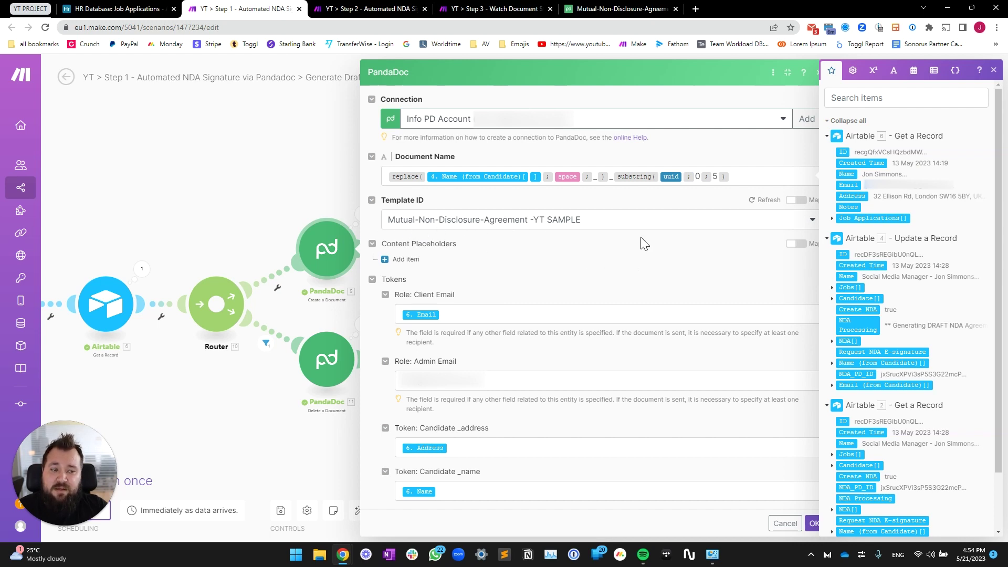
Review the Create a Document module's role and token fields and compare them with the placeholders in the PandaDoc NDA template
scroll(654, 286, "down", 2)
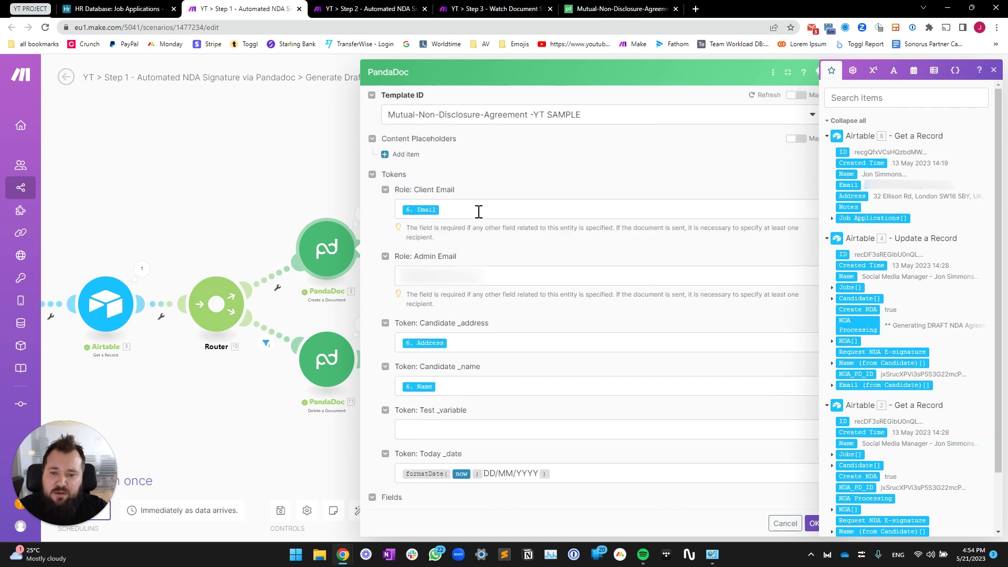
scroll(671, 307, "down", 2)
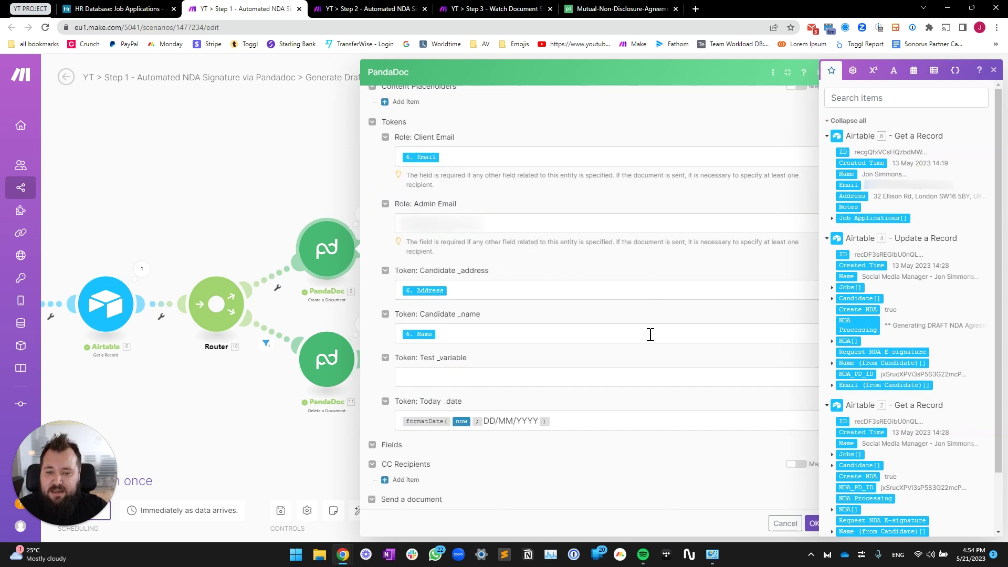
scroll(651, 334, "up", 8)
left_click(618, 9)
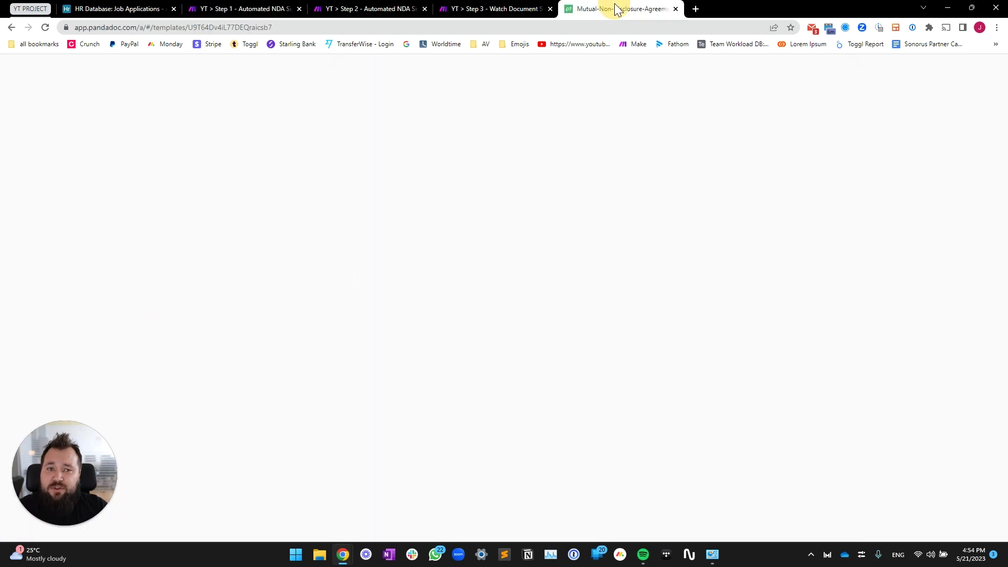
scroll(249, 212, "down", 3)
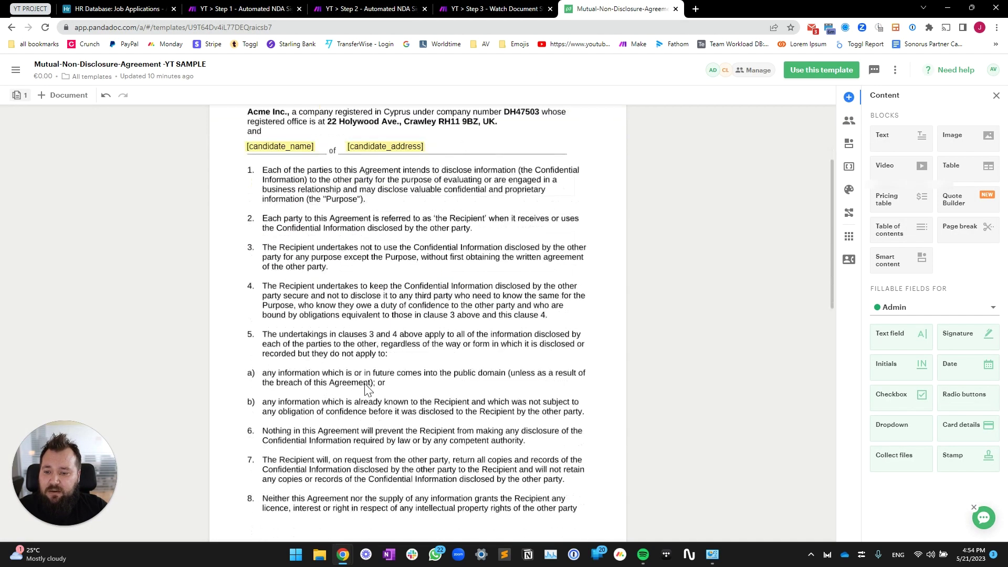
scroll(249, 213, "up", 3)
left_click(239, 9)
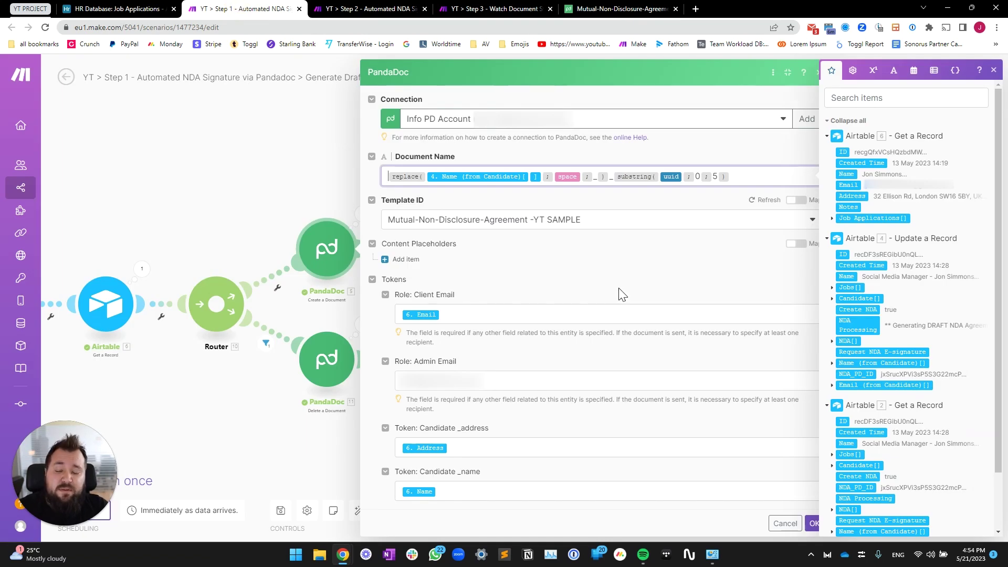
Examine the Role: Client Email mapping and the Role: Admin Email value in the Create a Document module's tokens
scroll(594, 304, "down", 2)
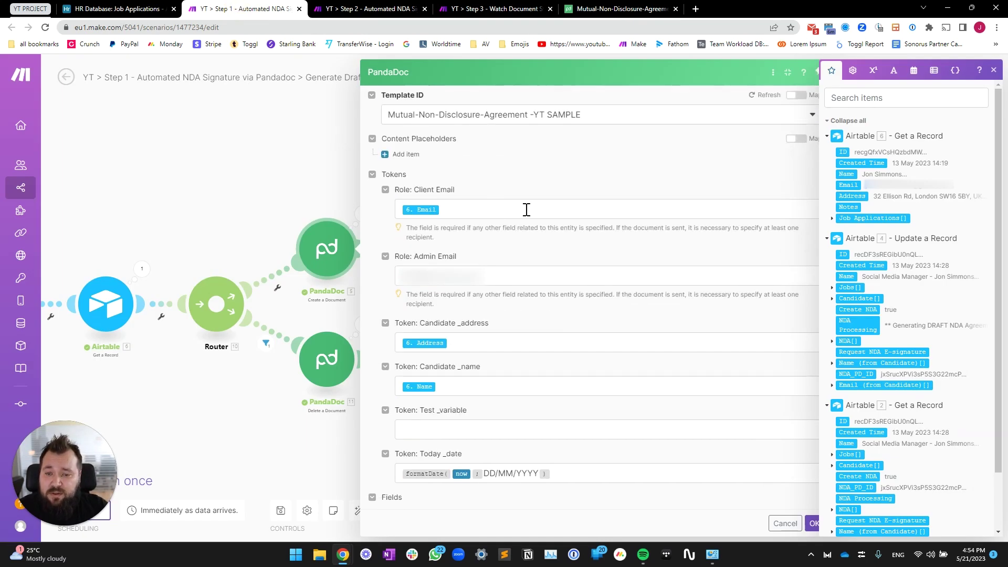
left_click(455, 213)
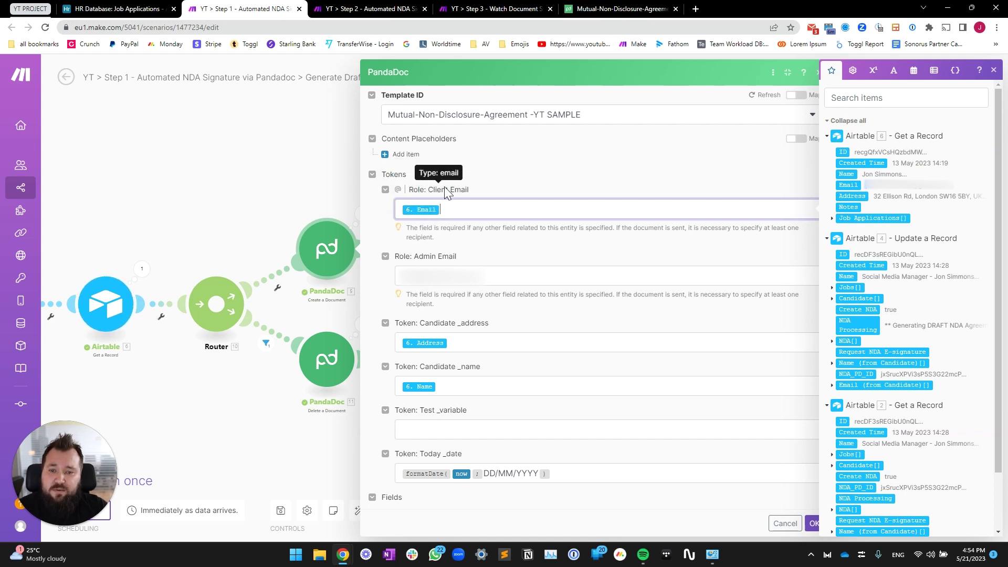
left_click(450, 276)
left_click(379, 292)
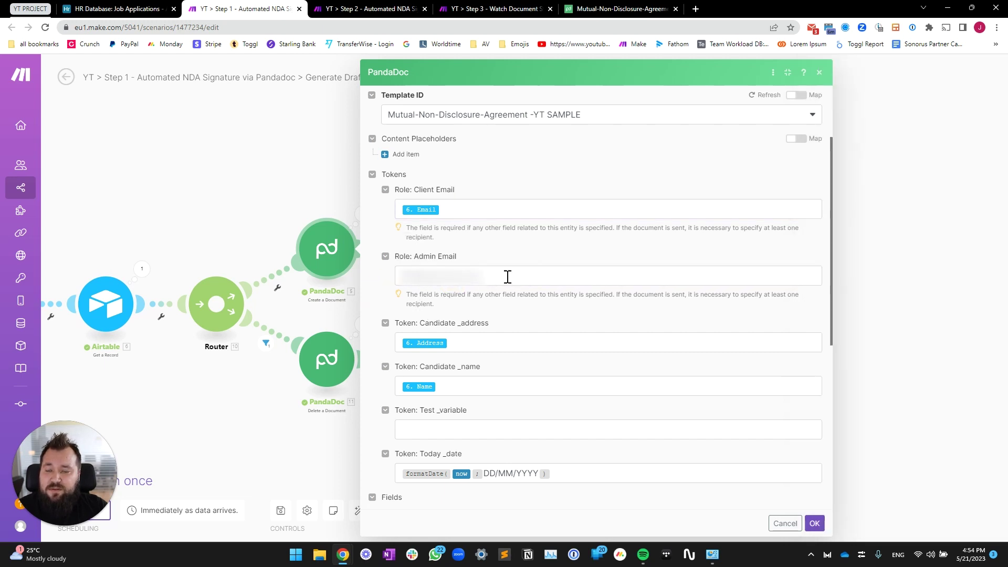
Inspect the Candidate_address, Candidate_name, Test_variable and Today_date tokens in the Create a Document module
scroll(383, 284, "down", 2)
left_click(499, 235)
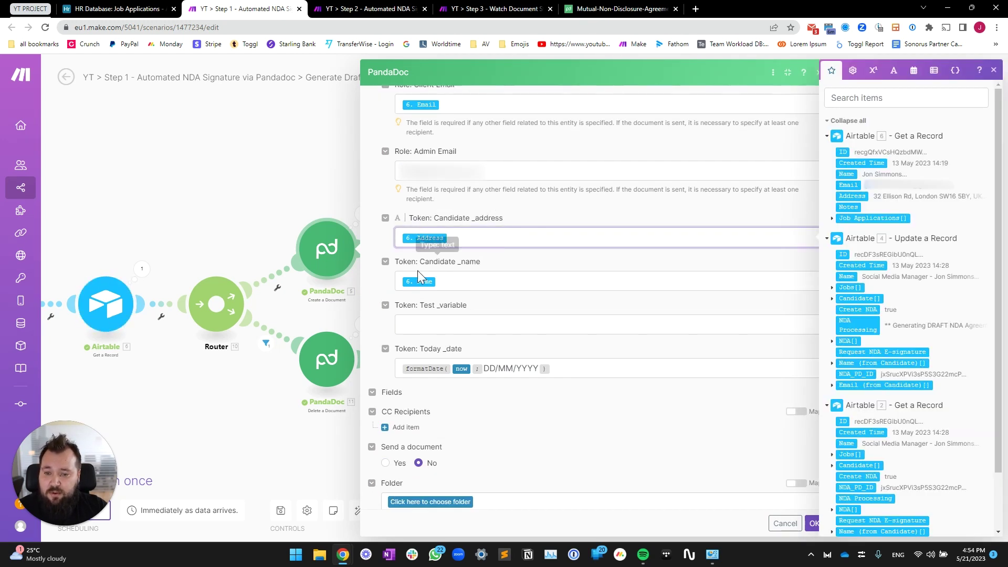
left_click(471, 284)
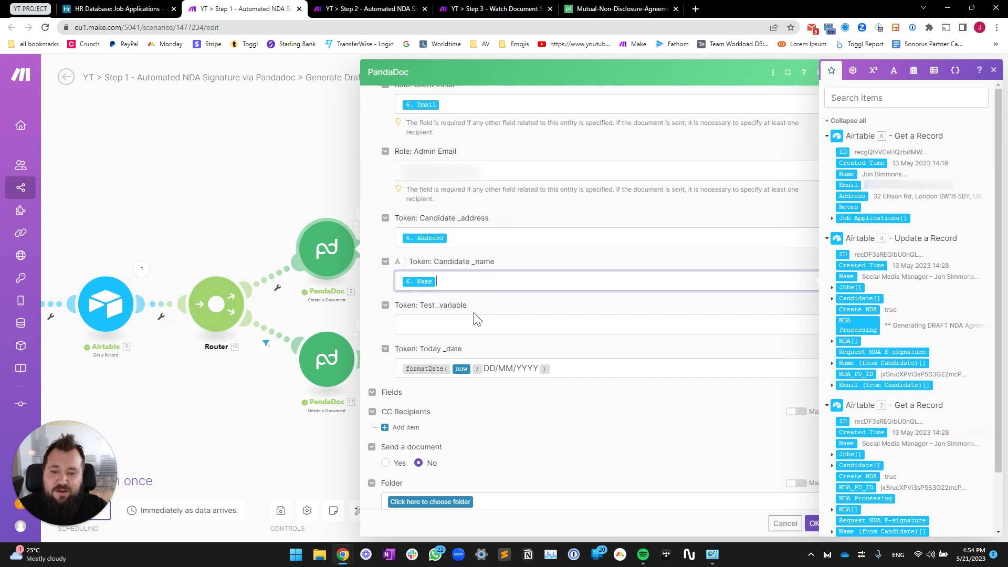
scroll(477, 317, "down", 2)
left_click(449, 213)
left_click(376, 169)
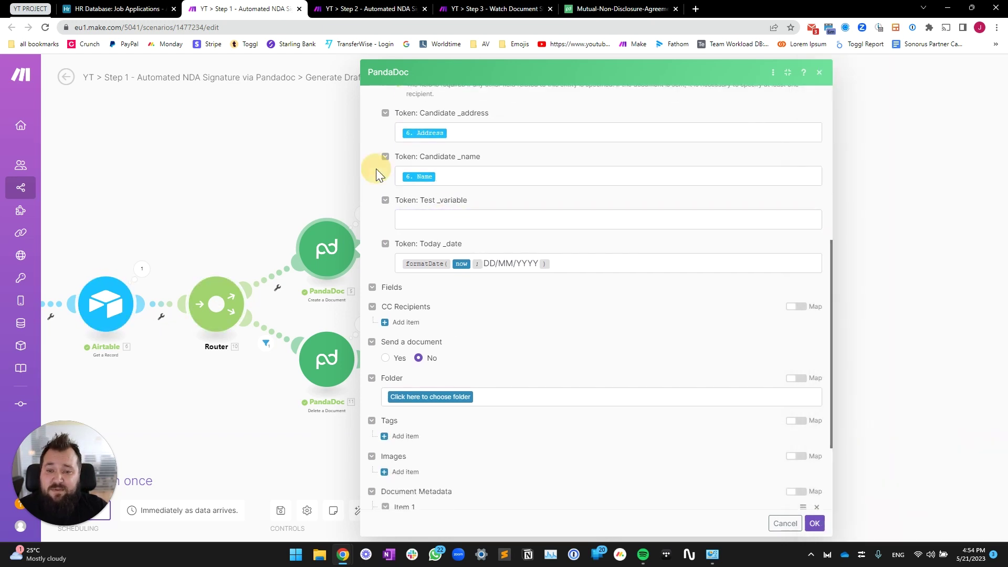
Look through the PandaDoc NDA template's pages and open its variables list to check the custom variables
left_click(619, 9)
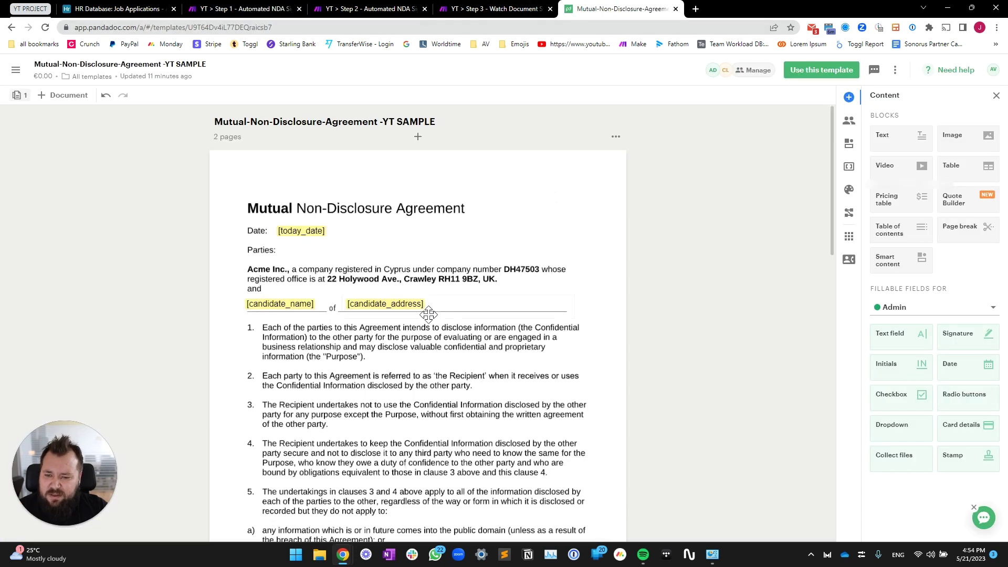
scroll(429, 342, "down", 10)
scroll(432, 355, "down", 5)
scroll(432, 357, "up", 6)
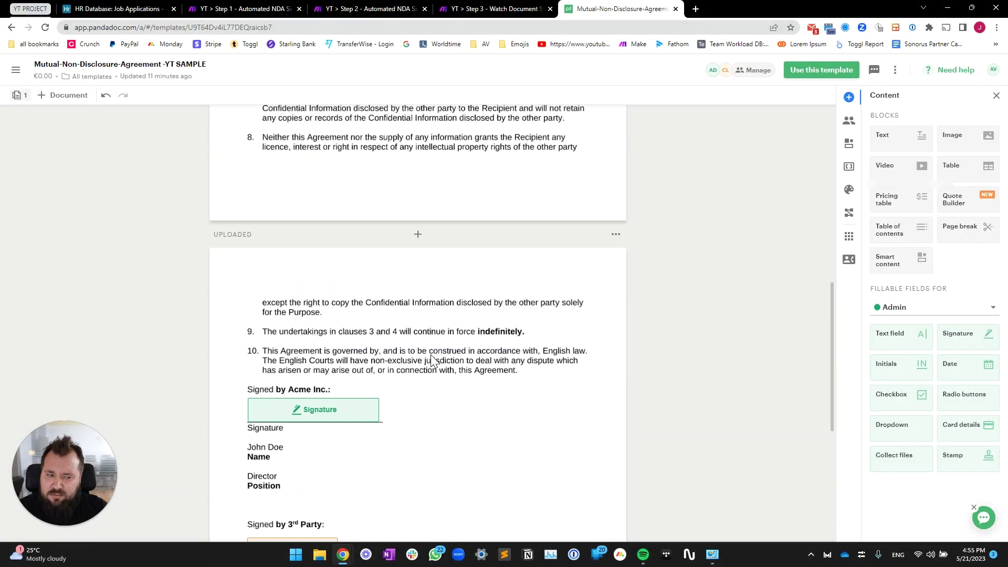
left_click(849, 167)
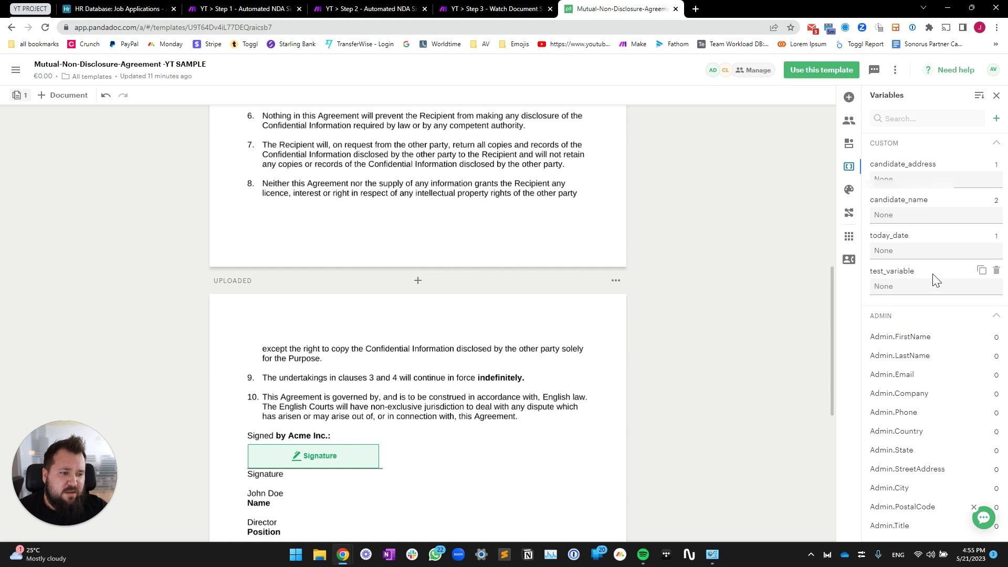
Delete the test_variable custom variable from the PandaDoc NDA template and switch back to the Step 1 scenario in Make
left_click(997, 270)
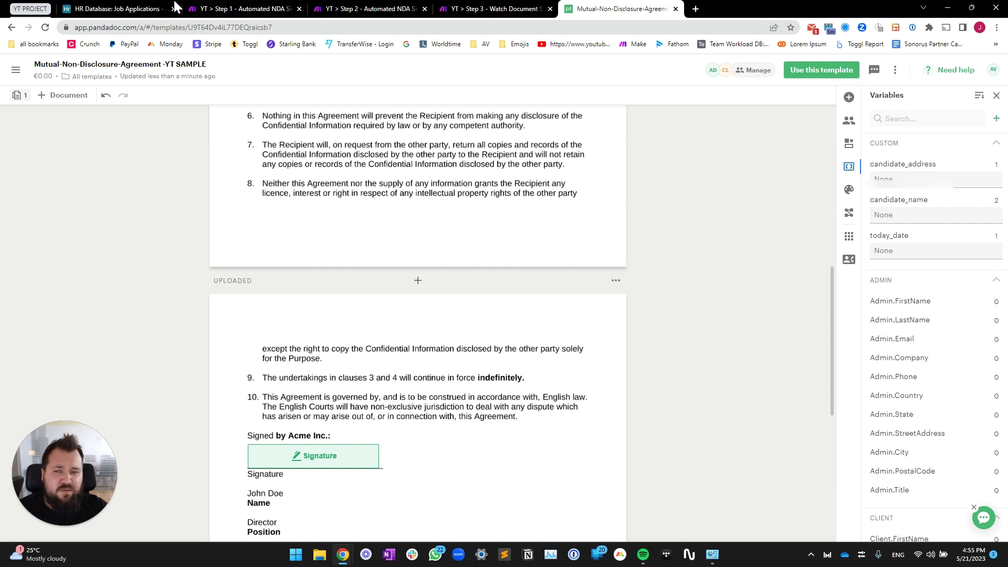
left_click(244, 8)
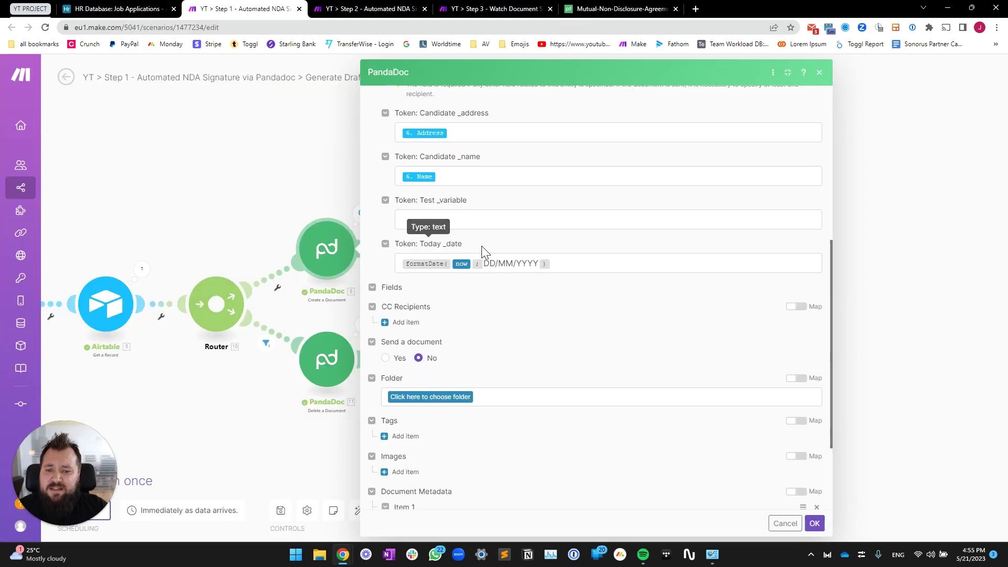
Examine the formatDate expression and its DD/MM/YYYY format in the Create a Document module's Today_date token
left_click(577, 261)
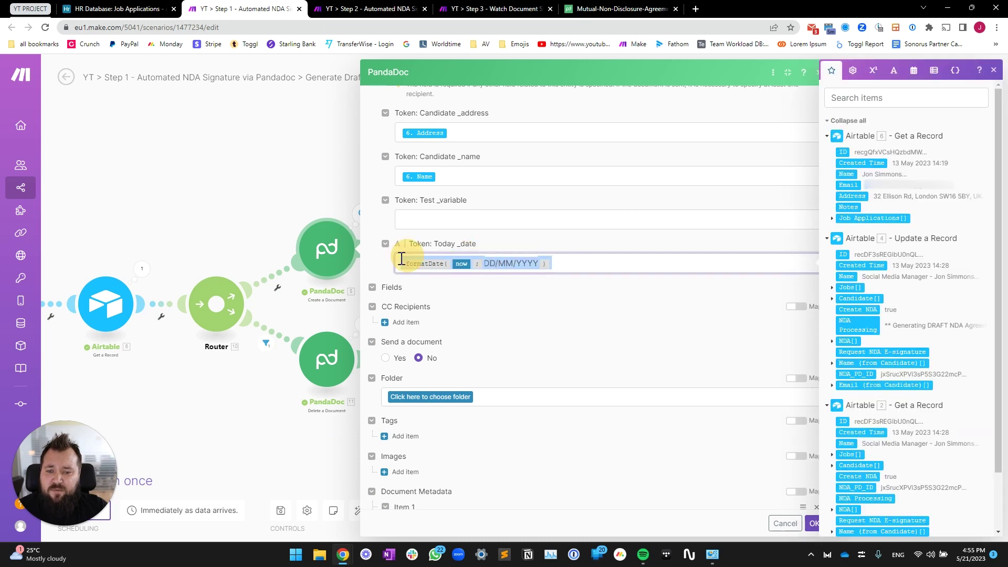
left_click(487, 264)
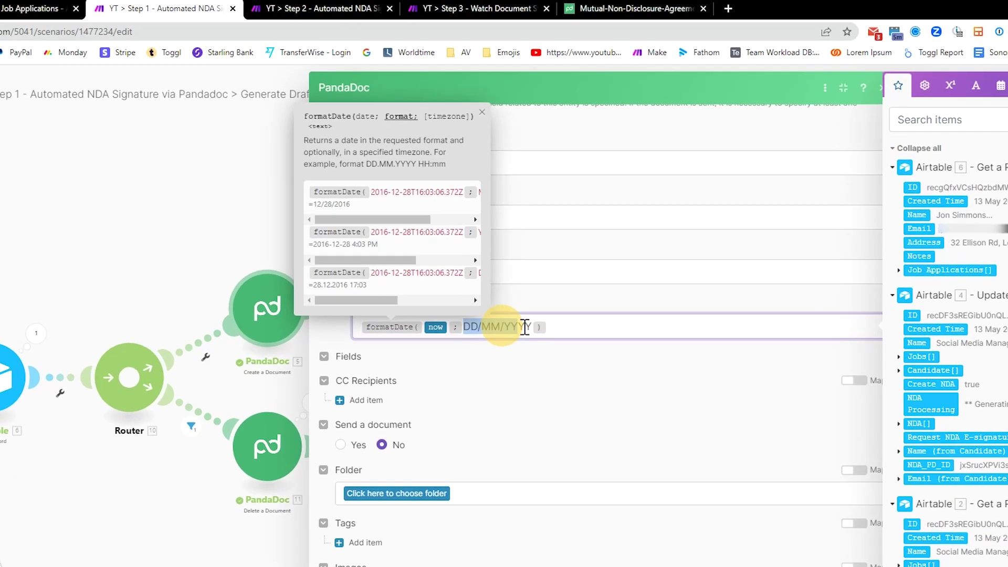
left_click_drag(535, 264, 489, 264)
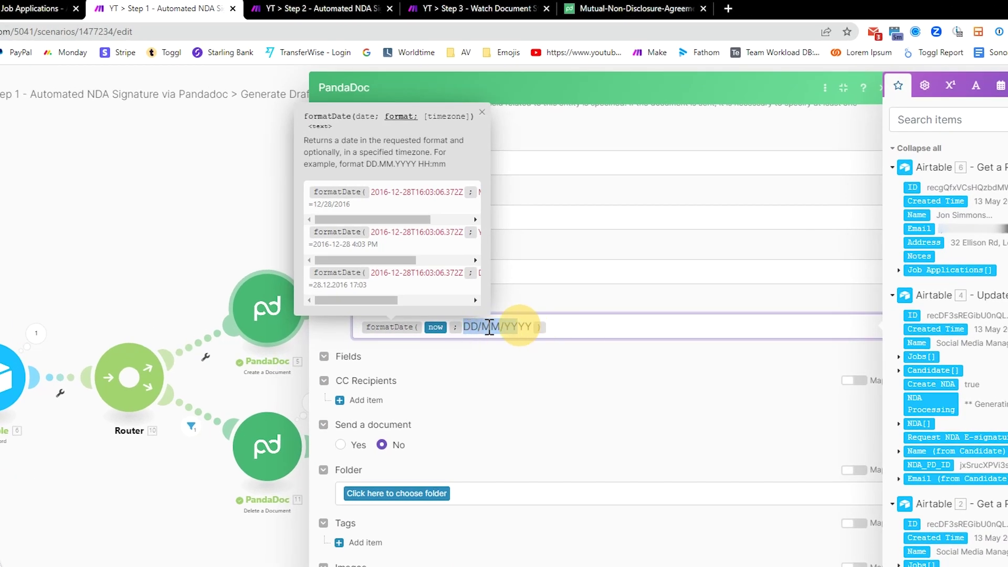
left_click(518, 328)
left_click(588, 312)
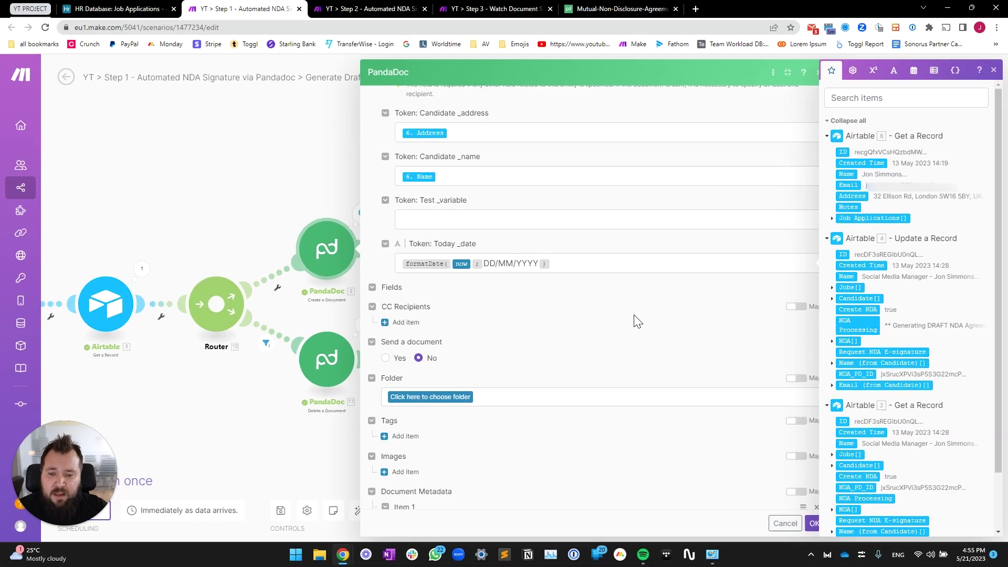
Inspect the at_application_id key and its mapped ID value in the Create a Document module's metadata, and close the module settings
scroll(655, 397, "down", 3)
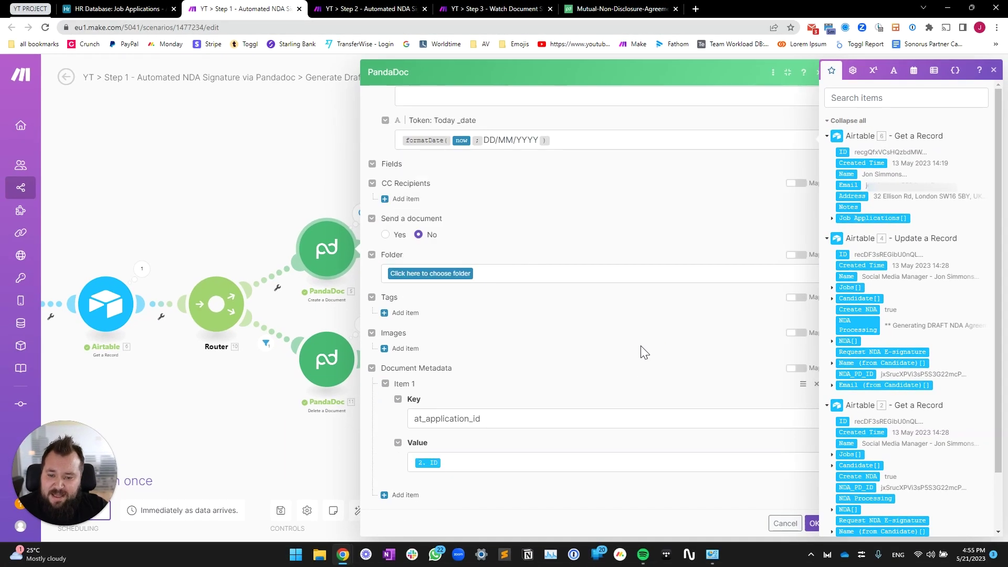
left_click(520, 420)
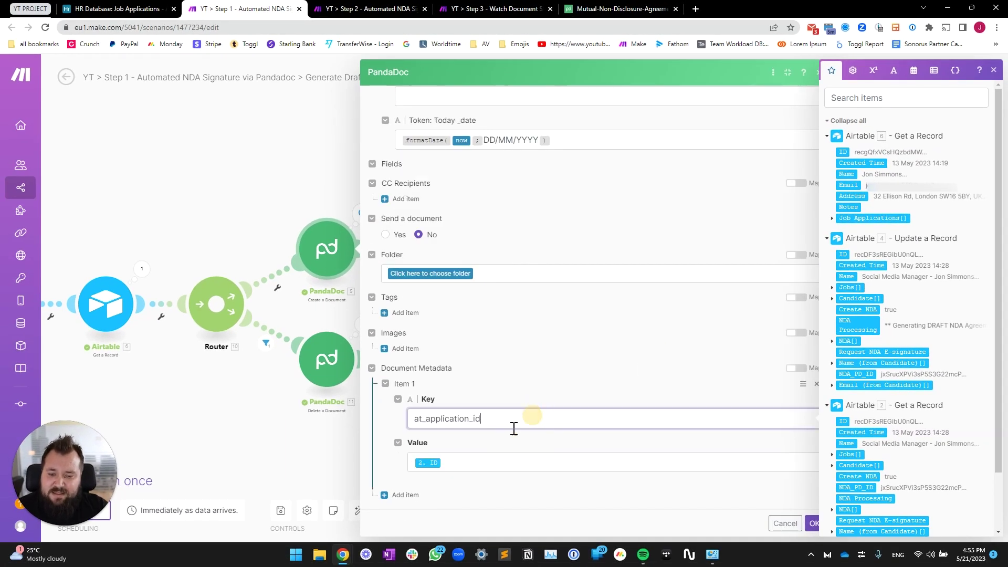
left_click(994, 70)
left_click_drag(387, 368, 482, 418)
left_click(411, 419)
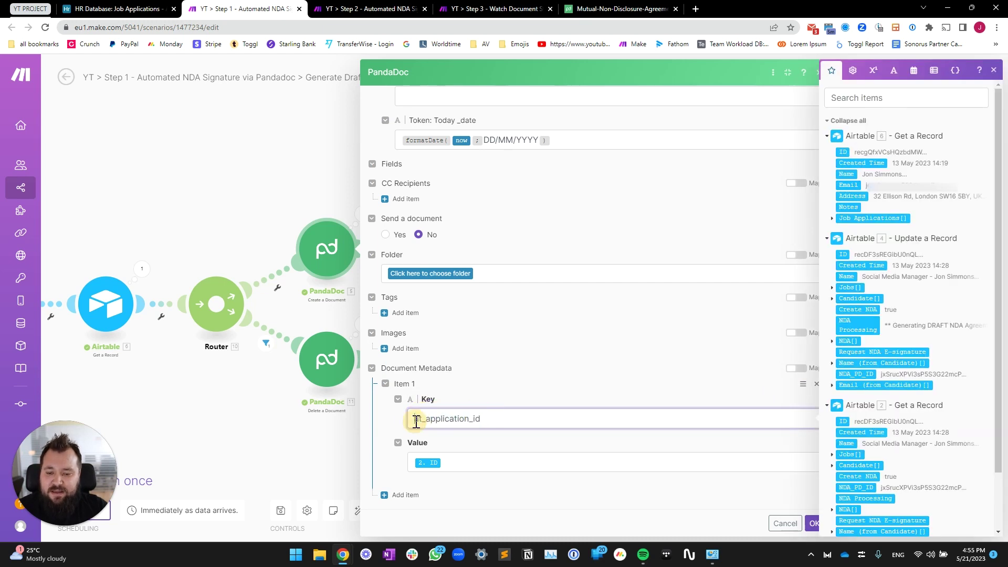
left_click(429, 420)
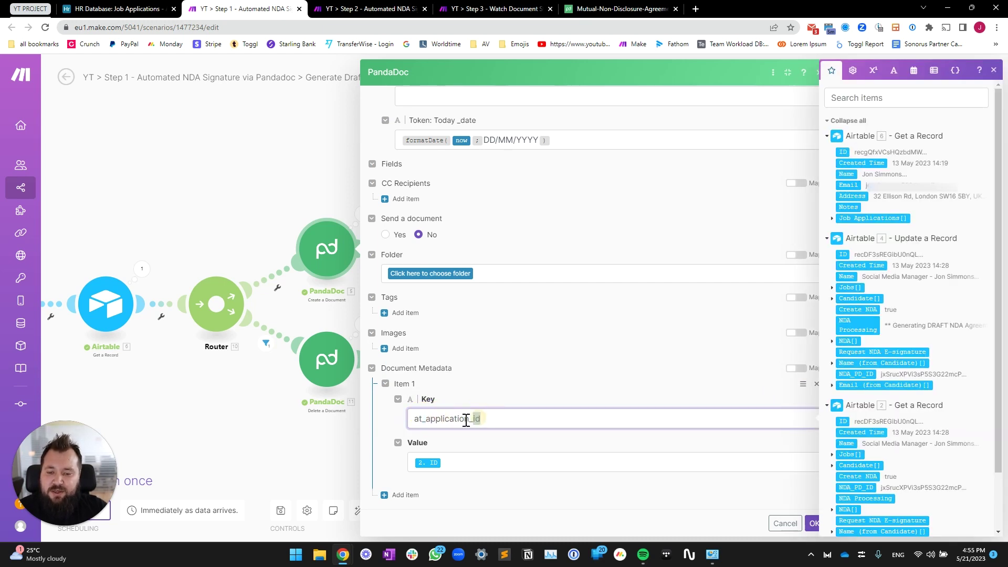
left_click_drag(475, 418, 410, 419)
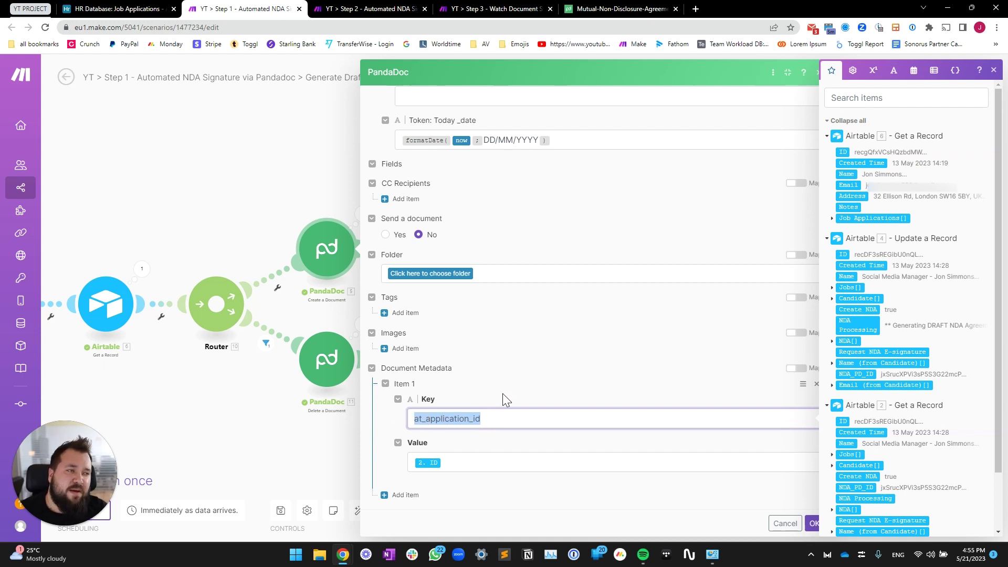
left_click(496, 418)
double_click(496, 418)
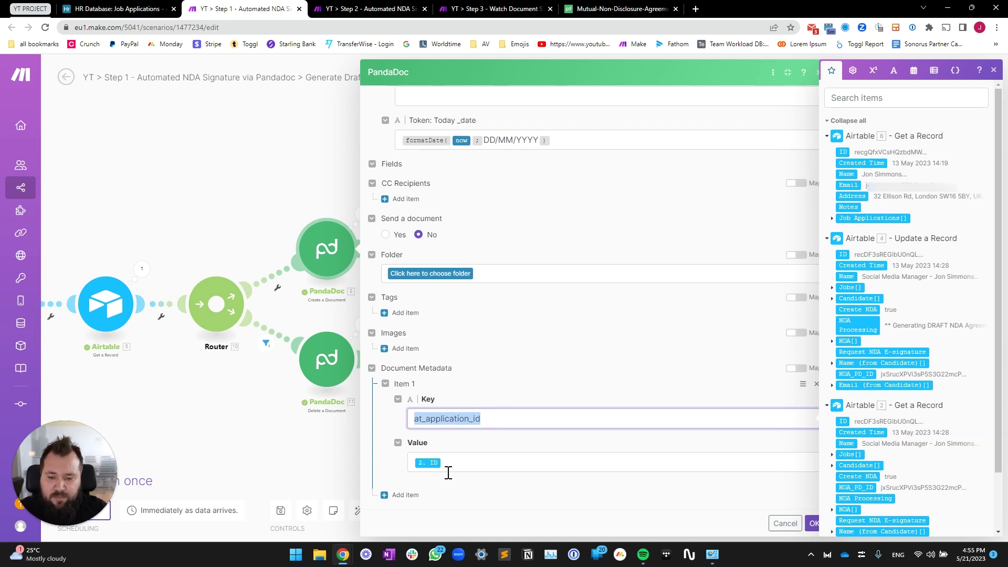
left_click(479, 467)
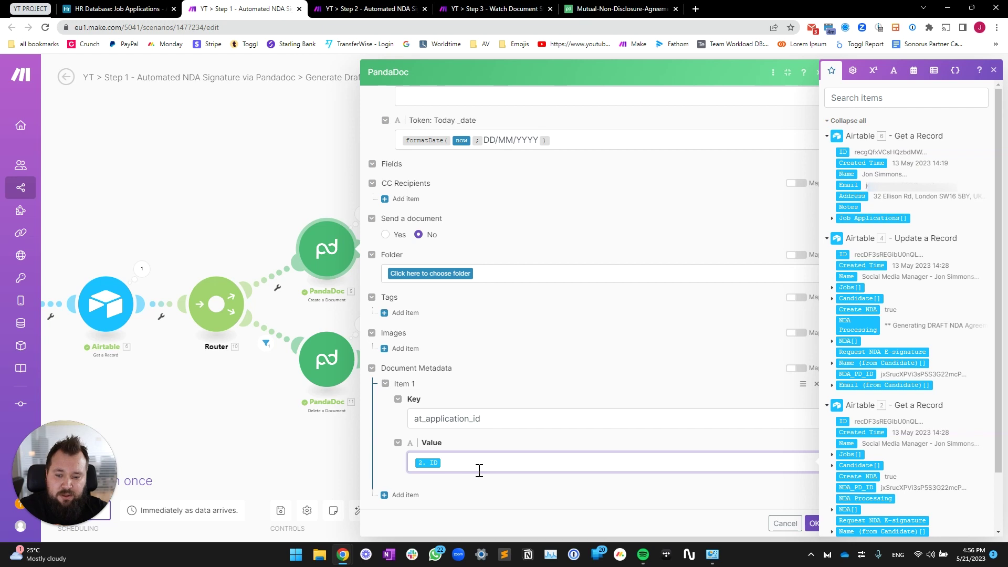
left_click(617, 350)
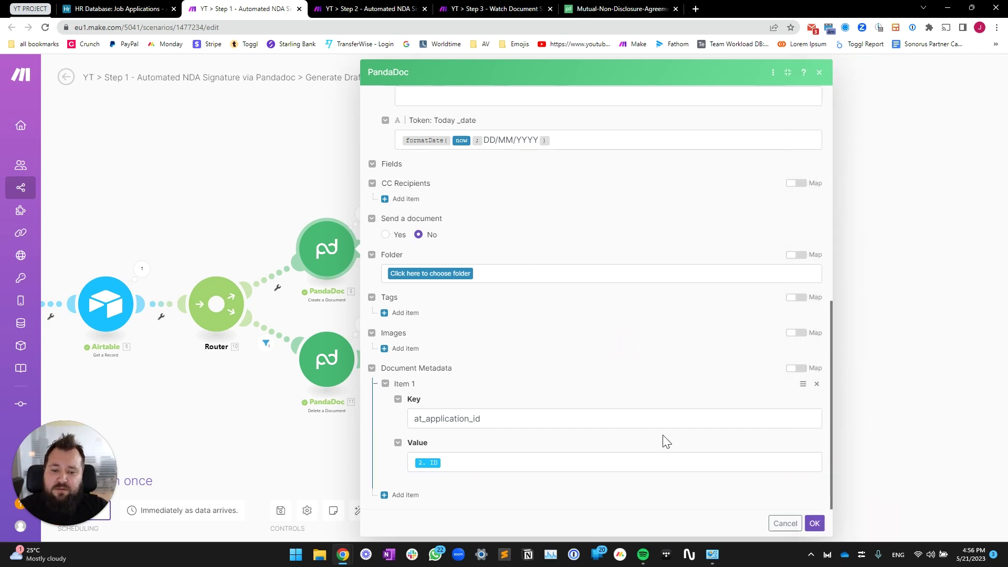
left_click(814, 524)
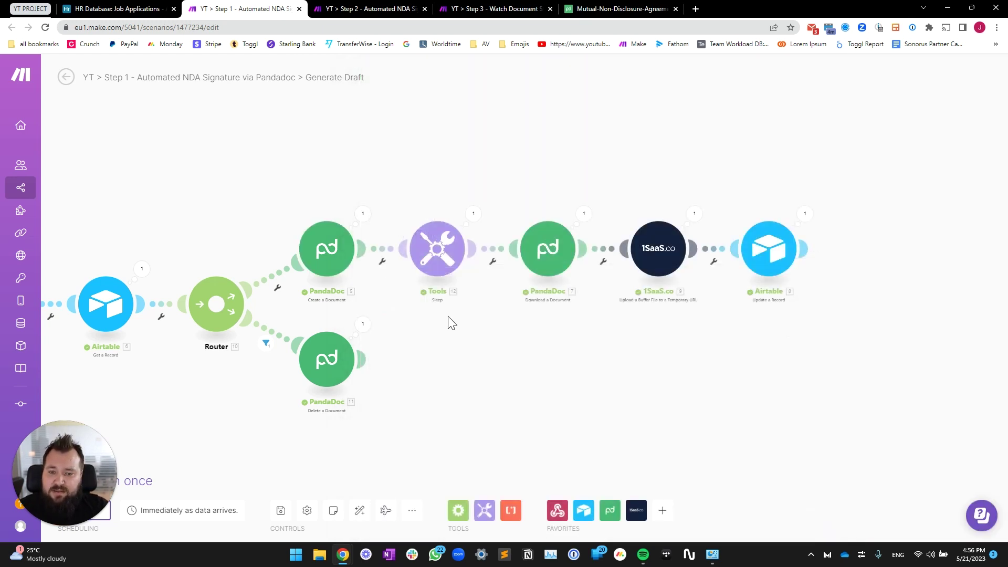
Check the delay setting of the Tools Sleep module that follows Create a Document
left_click(452, 252)
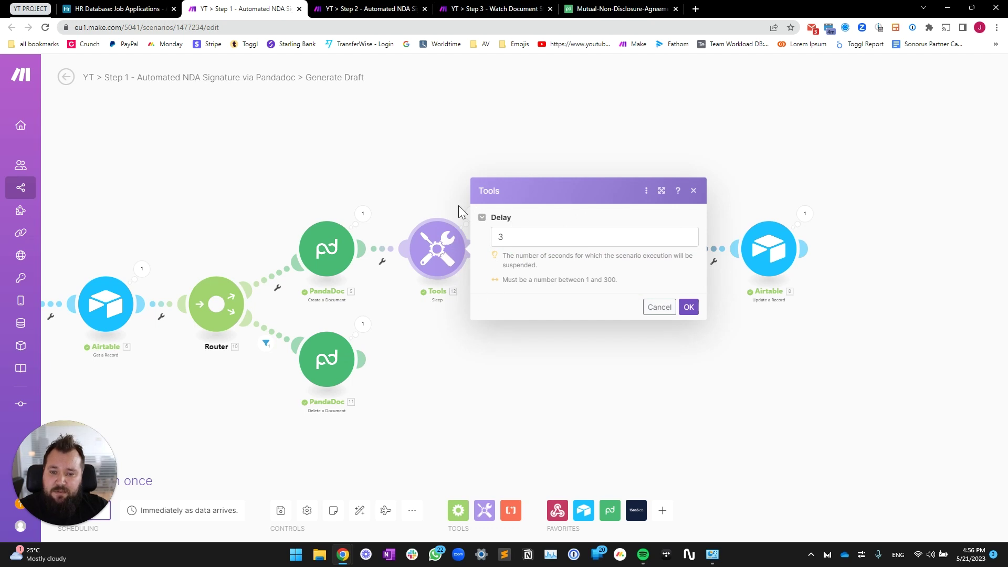
left_click(547, 234)
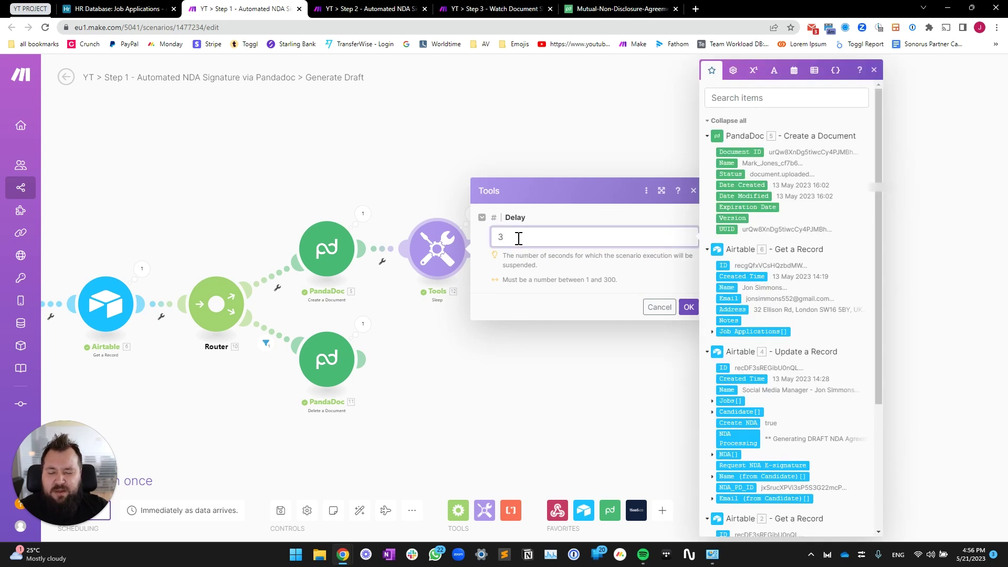
left_click(512, 354)
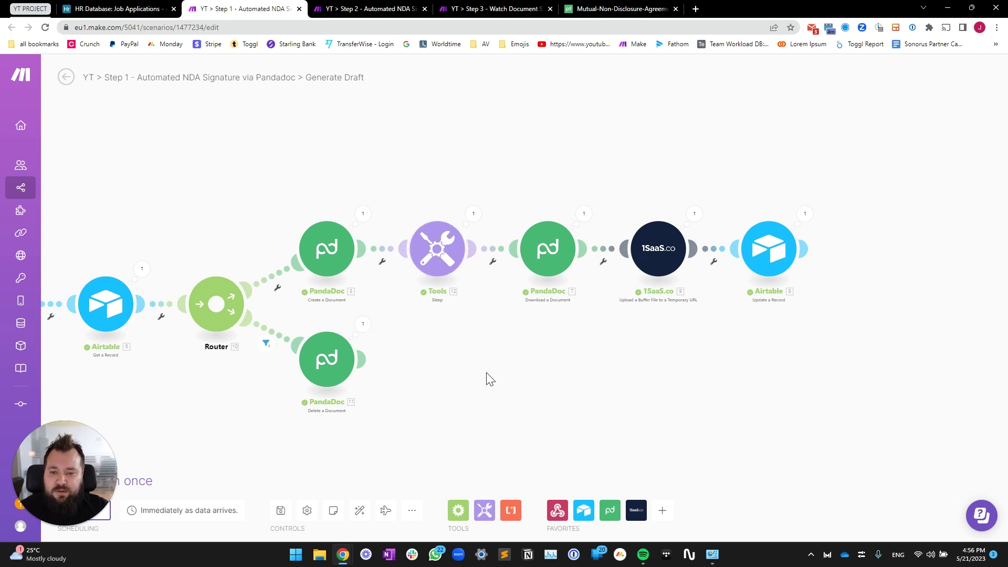
Review the Document ID mapping in the PandaDoc Download a Document module
left_click_drag(619, 377, 513, 405)
scroll(500, 342, "up", 3)
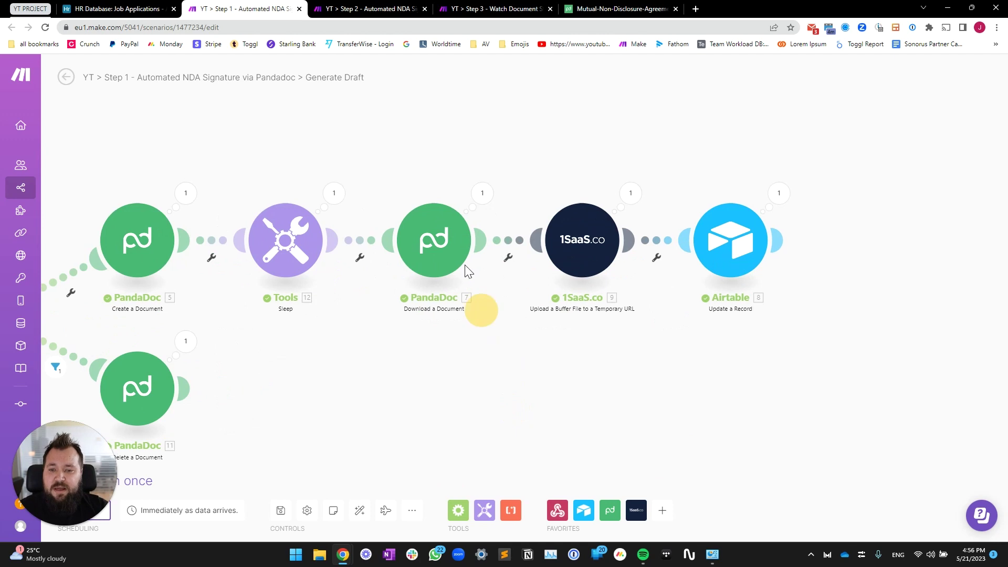
left_click(445, 231)
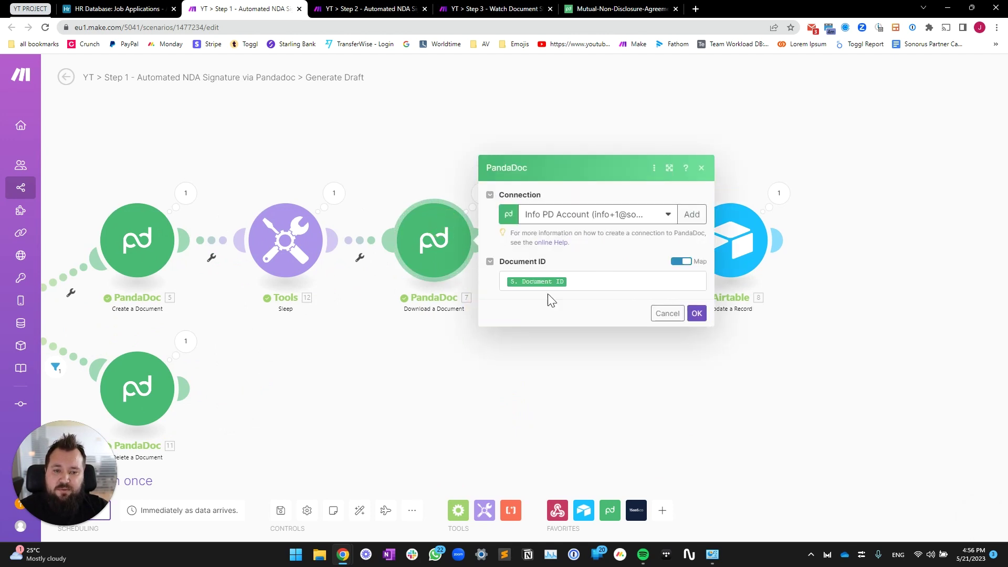
left_click(604, 284)
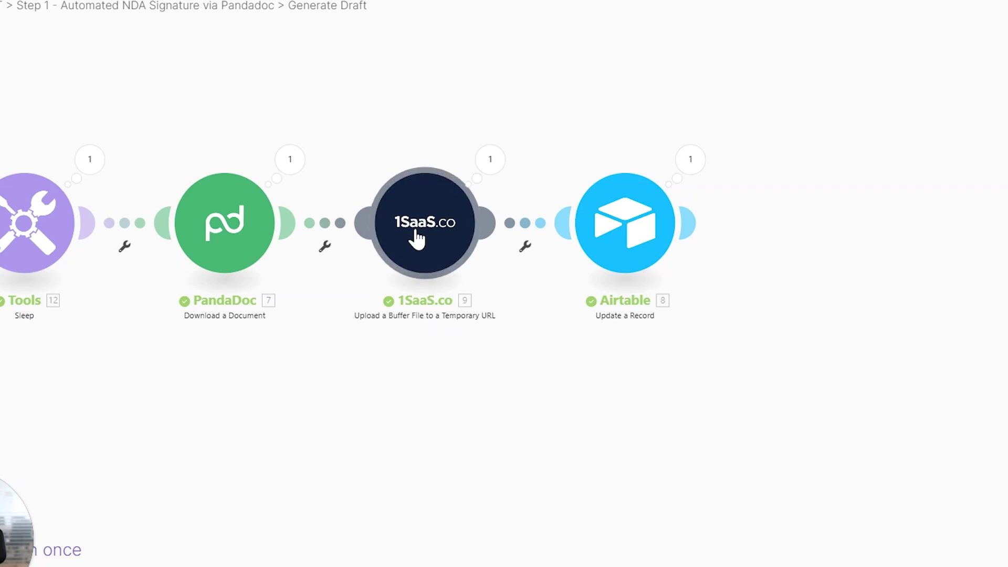
Review the connection and file source in the 1SaaS.co Upload a Buffer File to a Temporary URL module
left_click(433, 231)
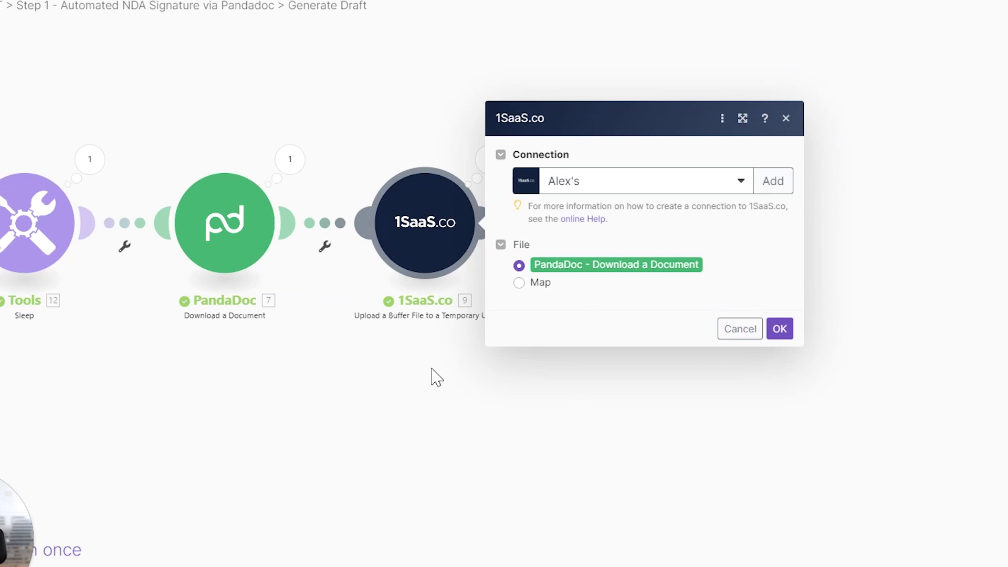
left_click(385, 400)
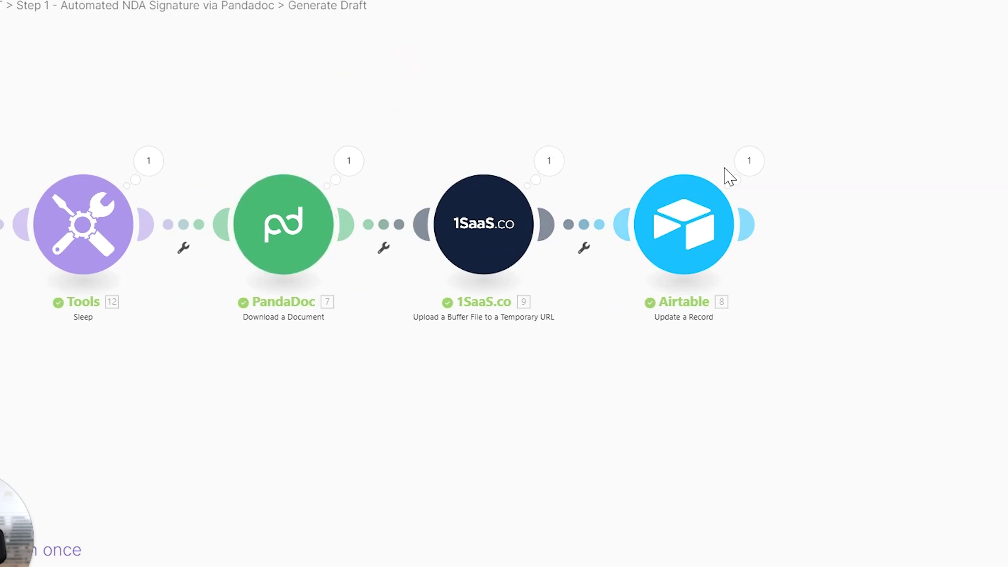
left_click(470, 480)
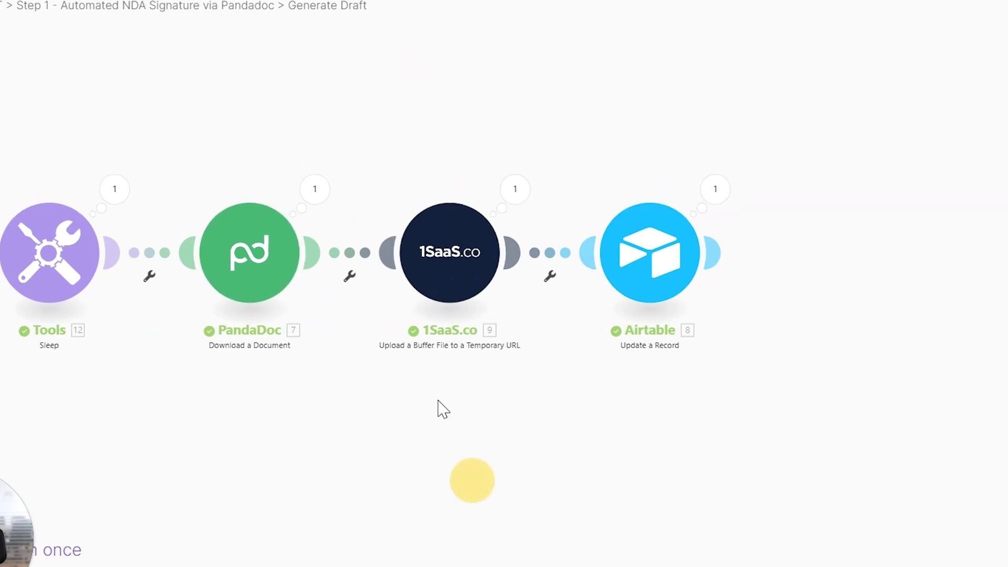
Inspect the binary file data in the Download a Document module's output from the last run
left_click(317, 187)
left_click(445, 235)
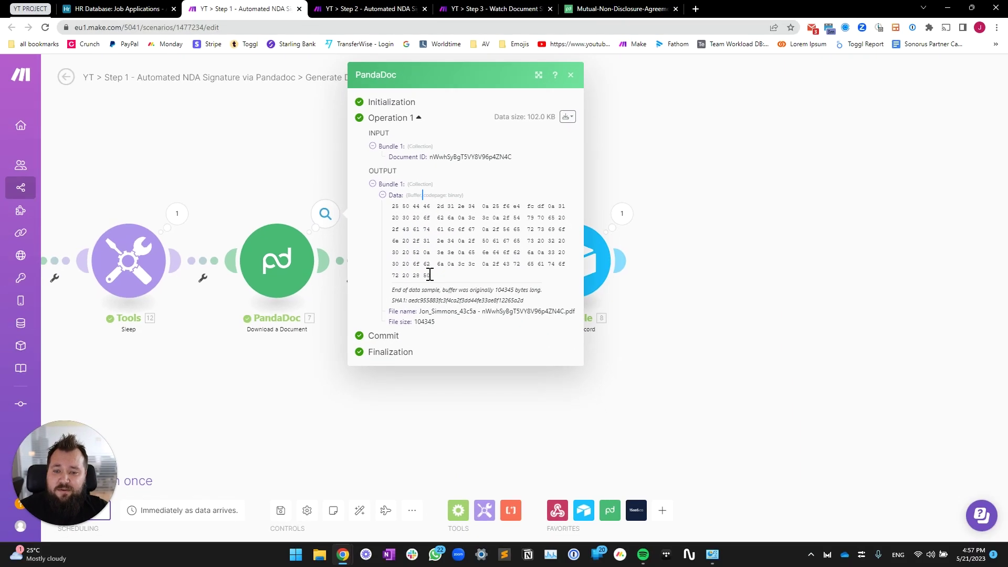
left_click_drag(430, 275, 371, 189)
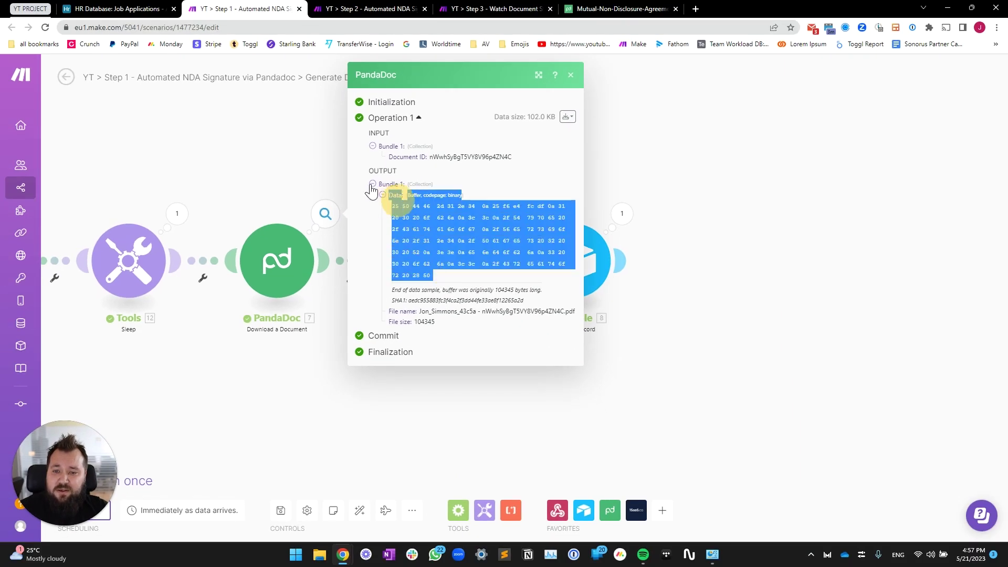
left_click(260, 282)
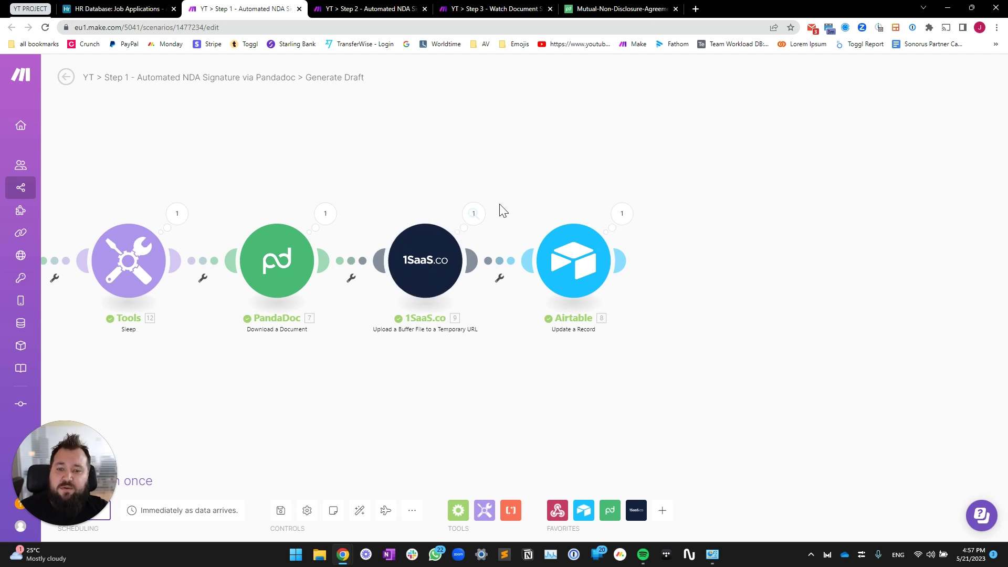
Review the Record ID, NDA_PD_ID and NDA Processing mappings in the final Airtable Update a Record module
left_click_drag(541, 196, 468, 197)
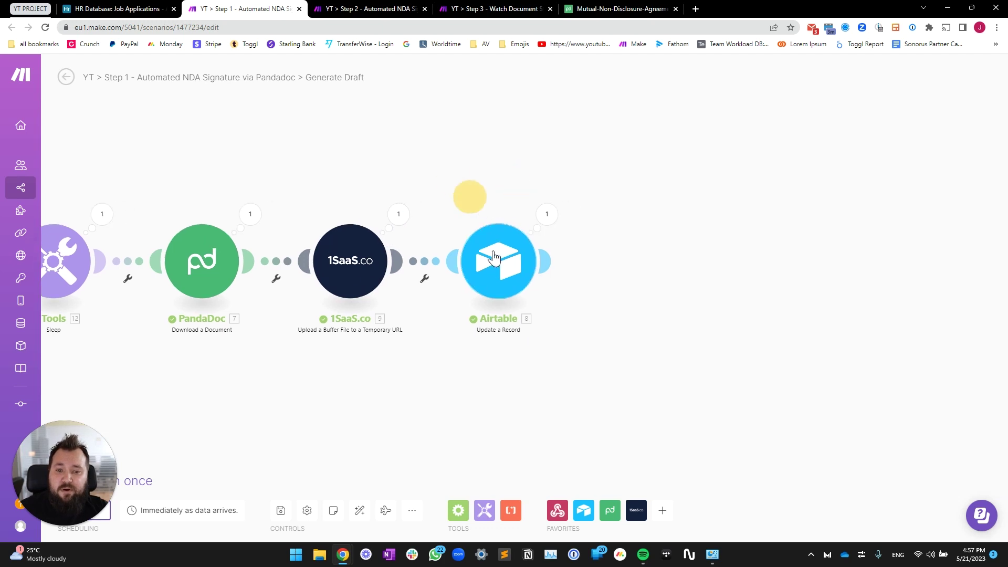
left_click(493, 269)
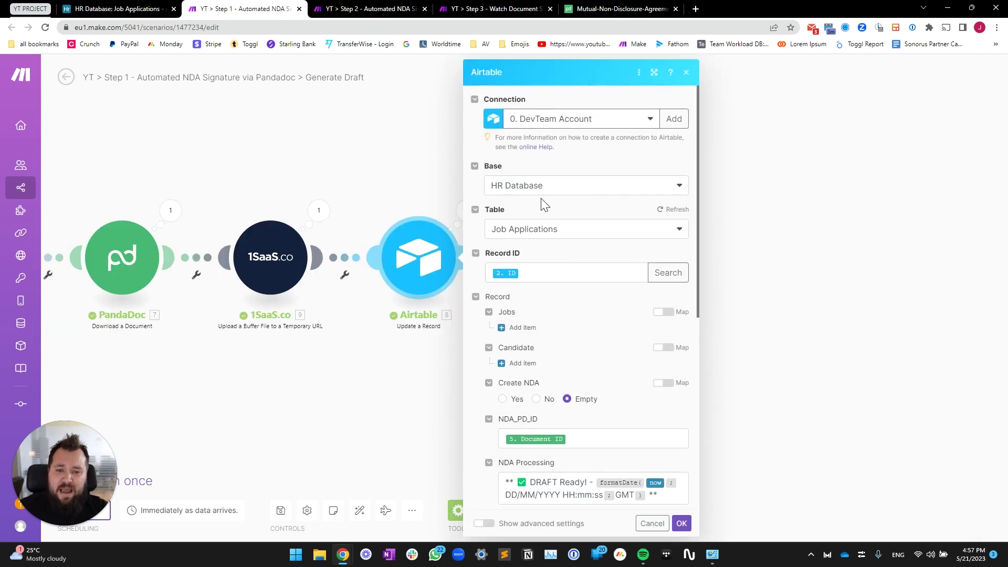
left_click(556, 276)
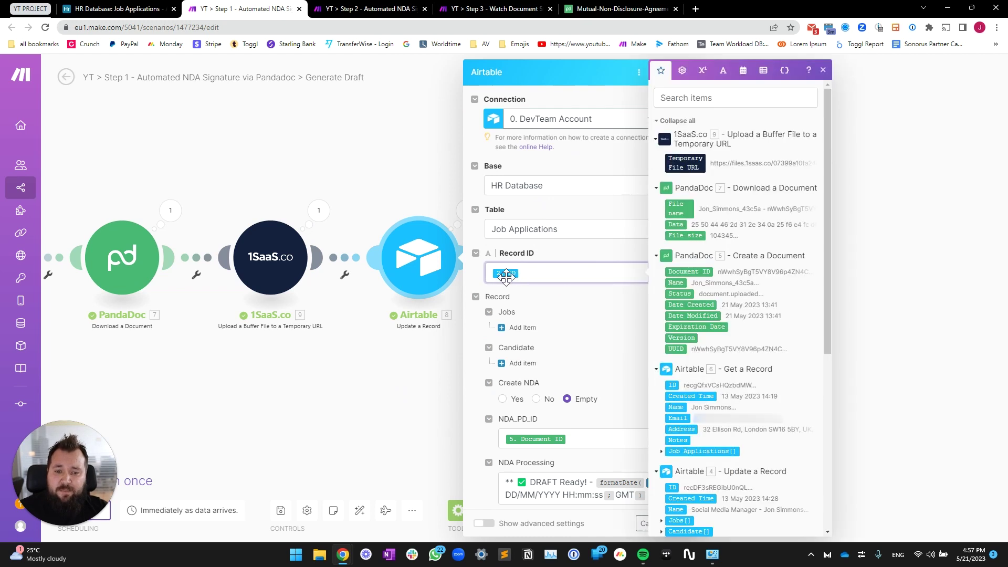
scroll(569, 239, "down", 1)
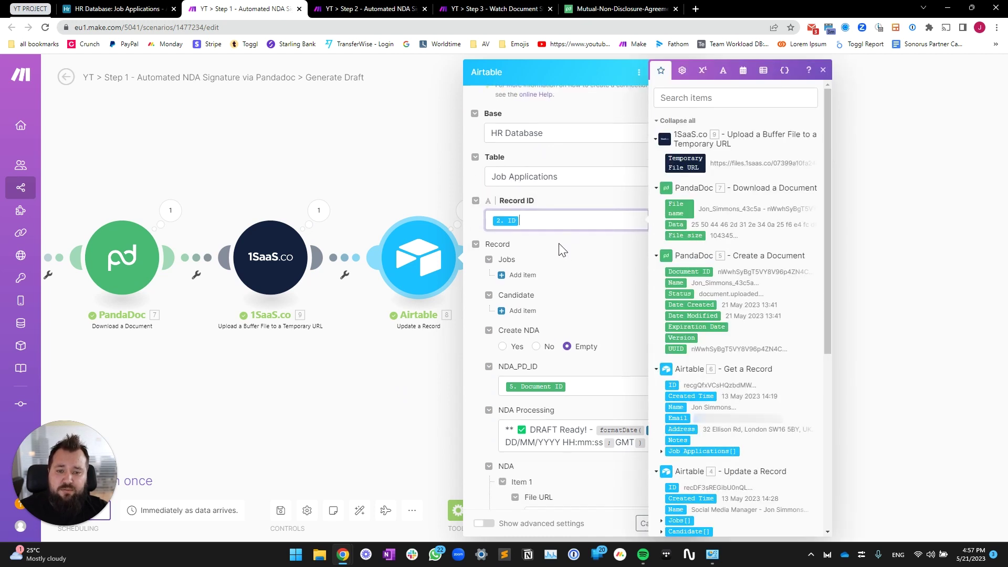
scroll(559, 214, "down", 2)
left_click(598, 278)
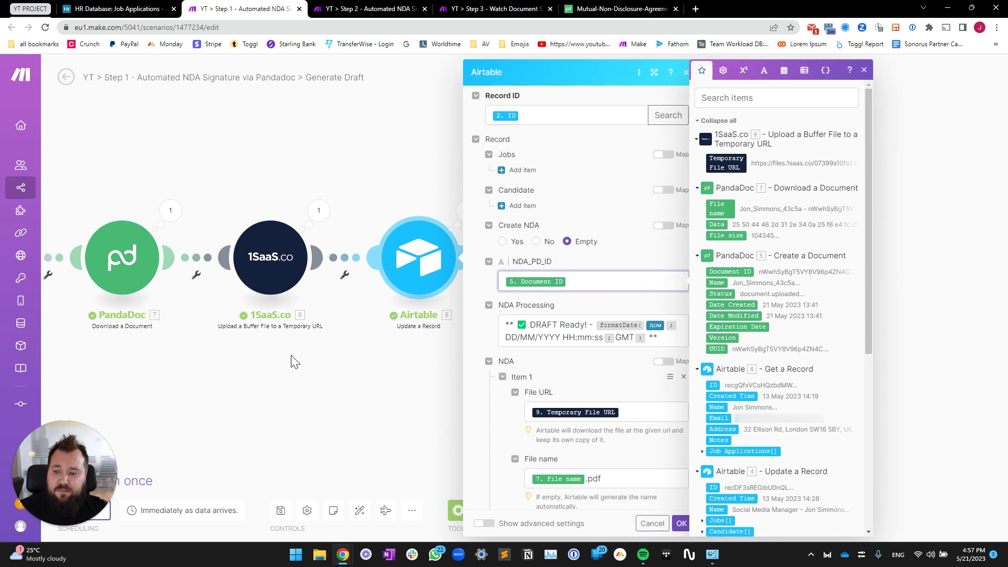
left_click_drag(294, 362, 220, 329)
left_click(470, 337)
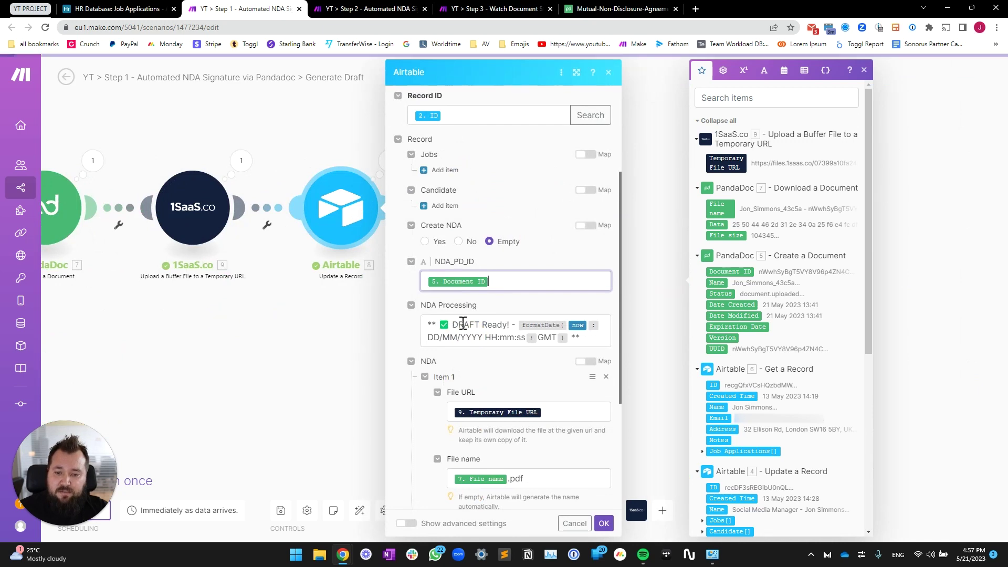
Review the NDA Processing message and File URL mapping in the Airtable update module, and compare with the NDA field in the Airtable table
left_click(443, 324)
left_click(449, 327)
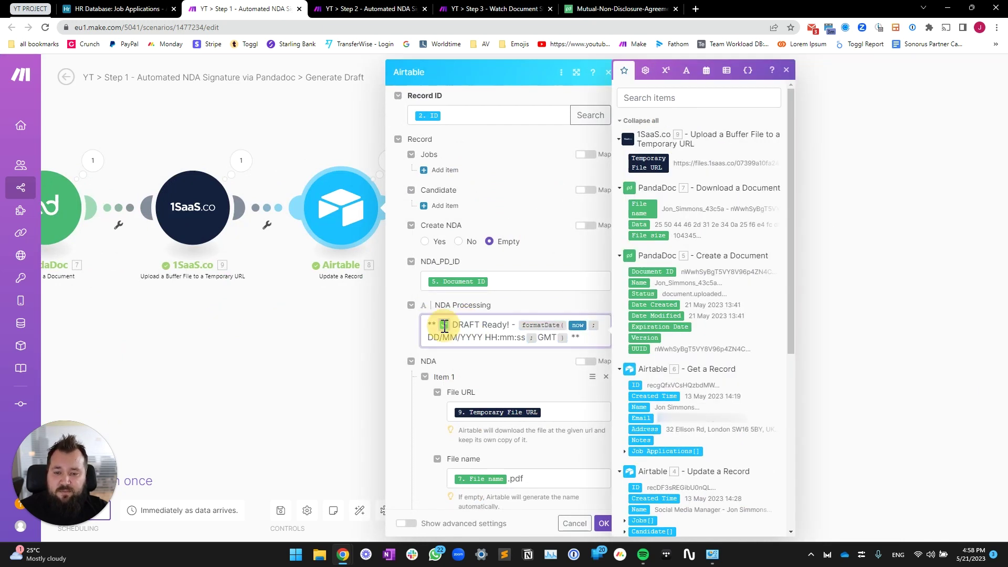
left_click_drag(454, 325, 521, 337)
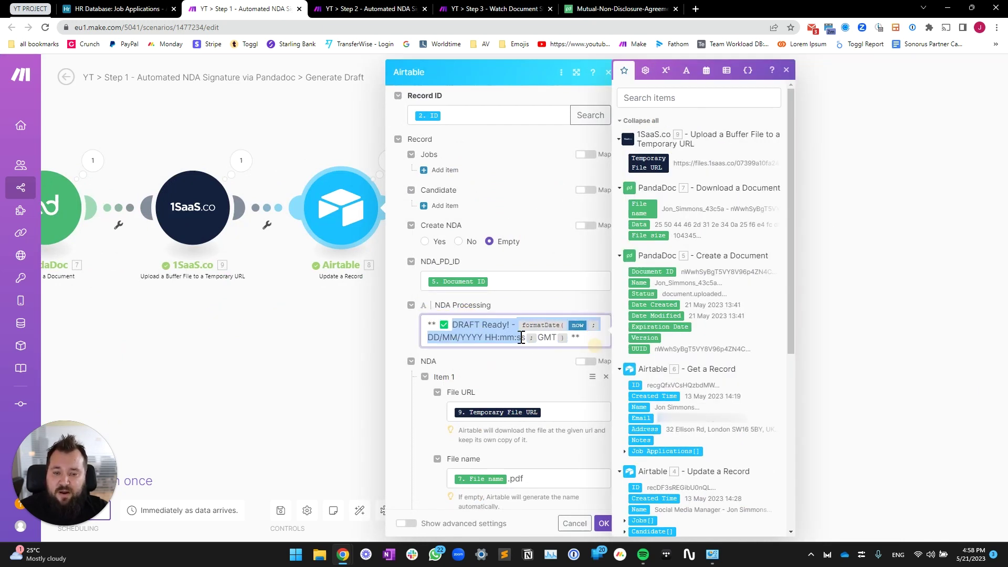
scroll(413, 288, "down", 2)
left_click(563, 307)
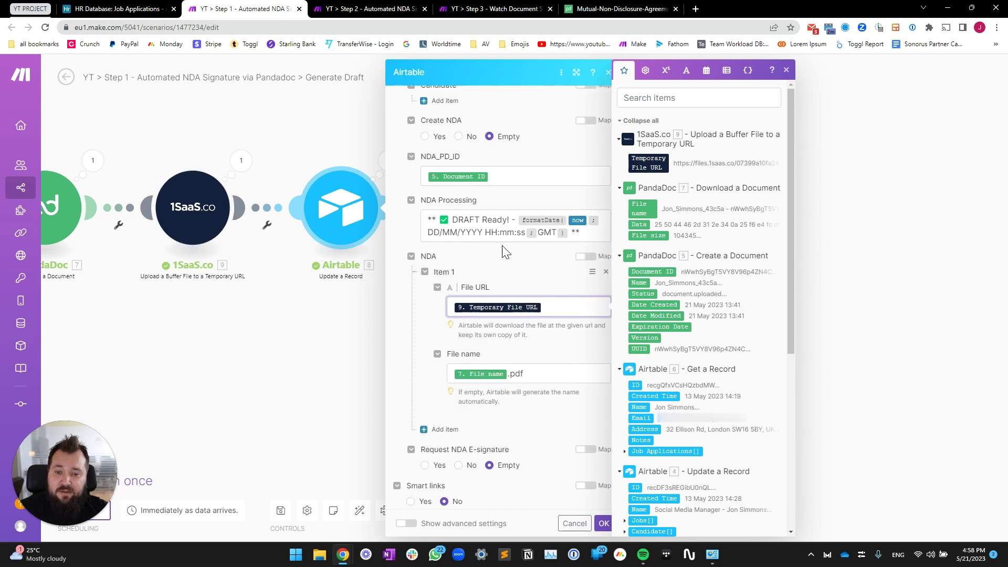
left_click(118, 9)
left_click(727, 155)
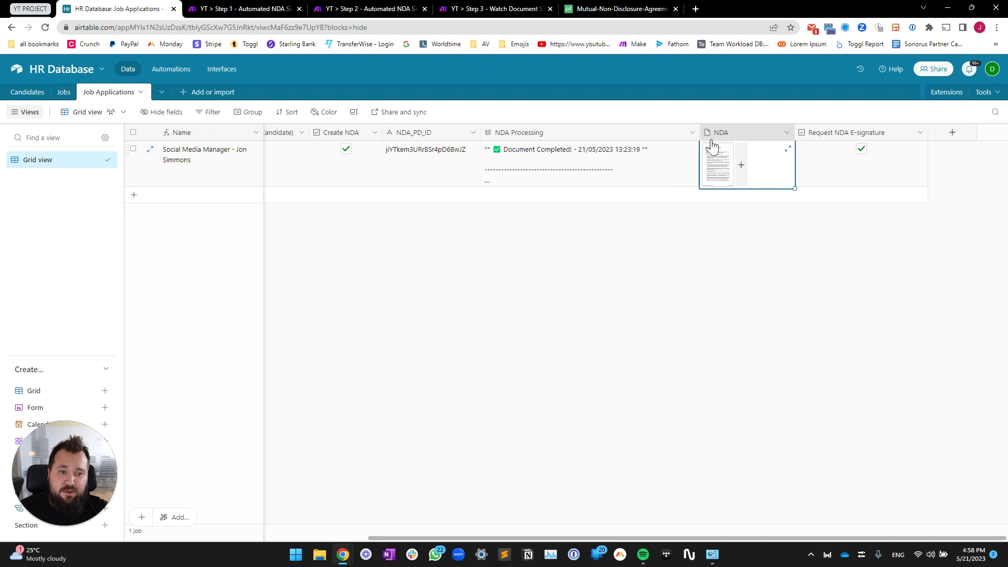
left_click(244, 9)
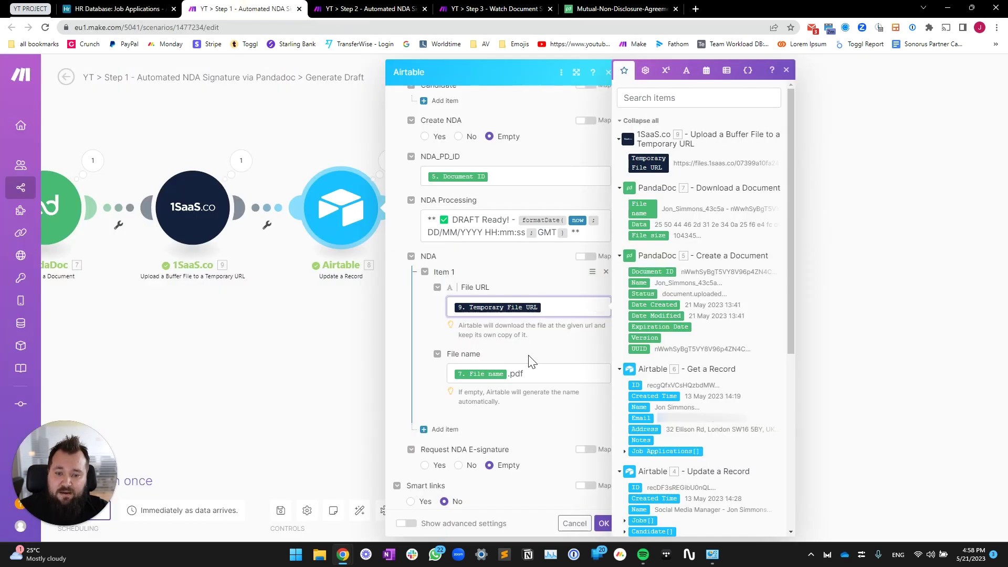
Review the NDA attachment's File name mapping and the remaining update module settings, checking the Airtable record, and close the module
left_click(540, 377)
left_click_drag(540, 376, 452, 376)
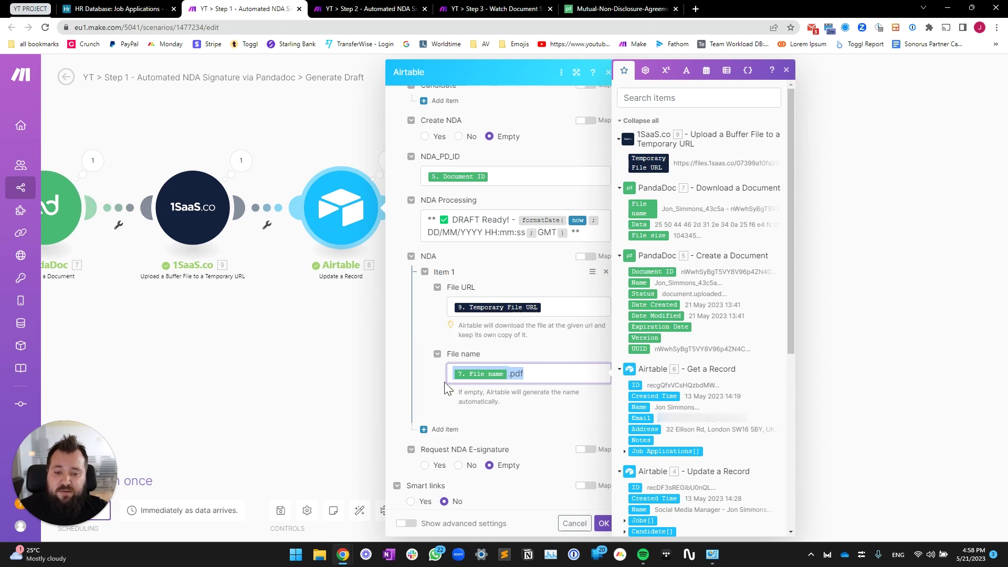
left_click(152, 8)
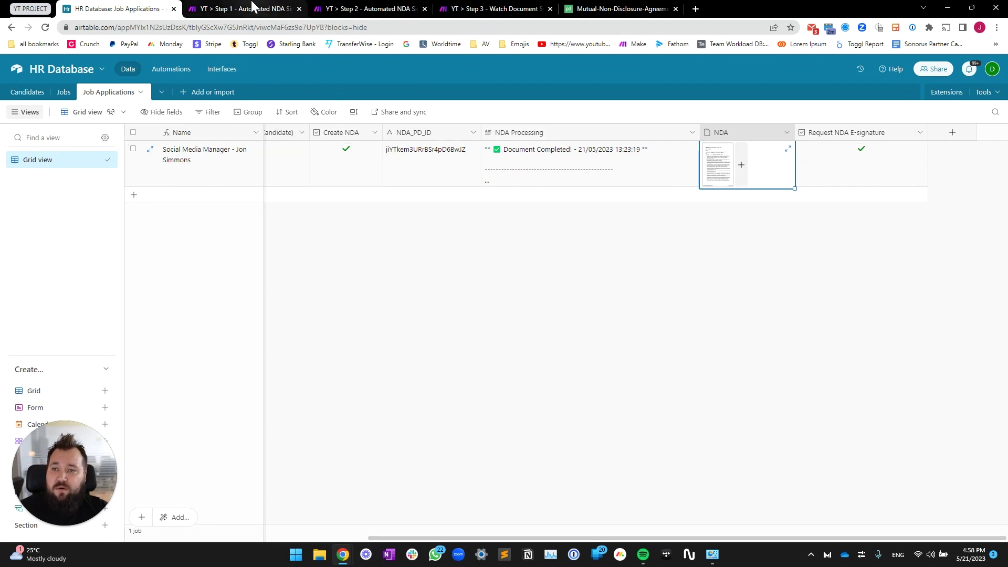
left_click(242, 9)
scroll(431, 338, "down", 3)
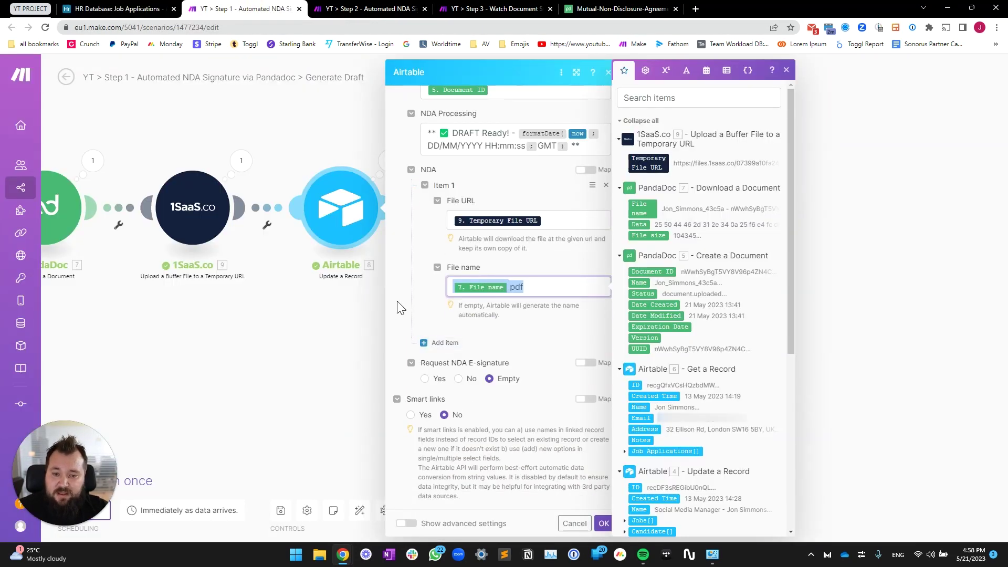
left_click(604, 524)
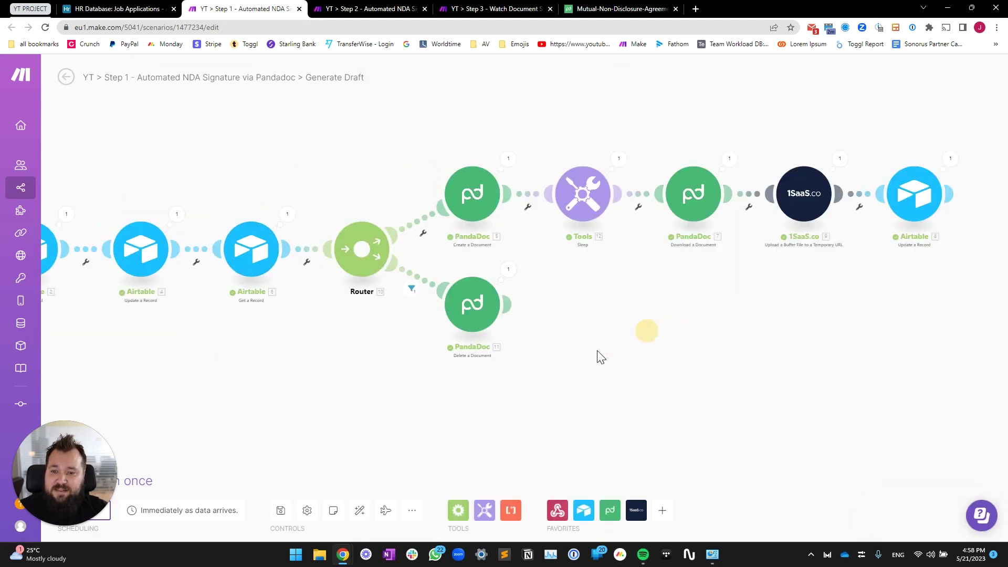
In Airtable, clear the job application's cells from Create NDA through Request NDA E-signature
left_click(139, 8)
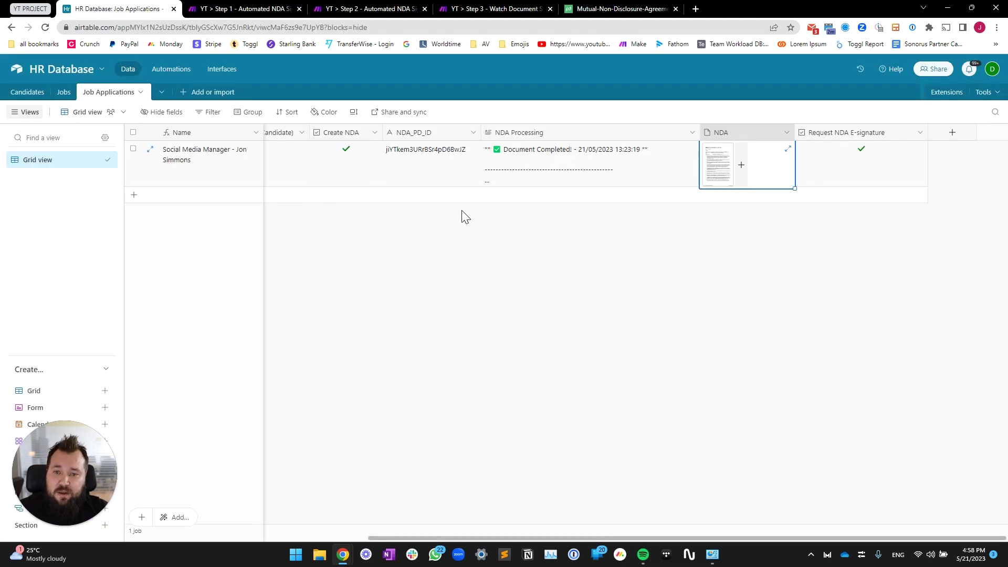
left_click_drag(371, 162, 840, 166)
key("Delete")
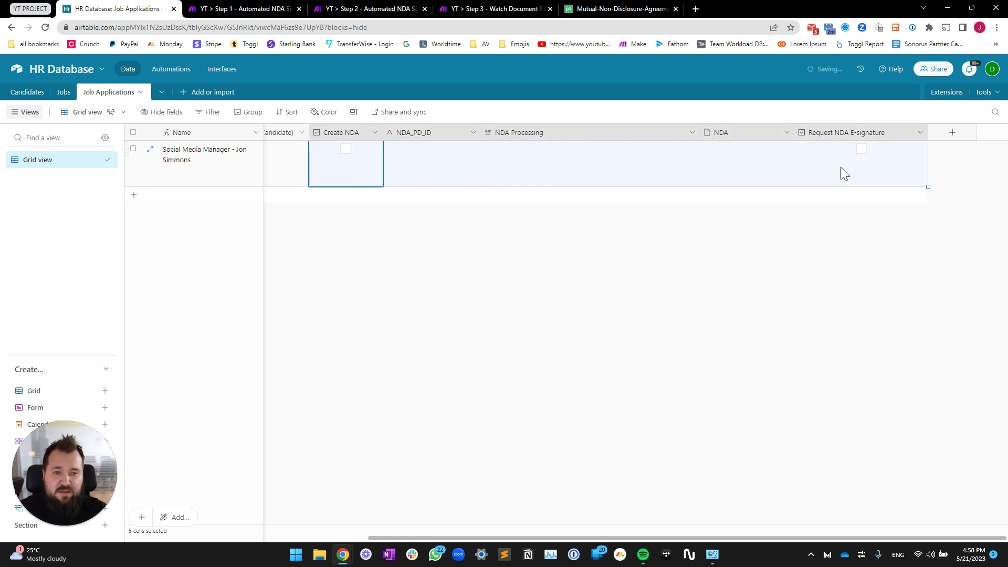
scroll(450, 237, "left", 3)
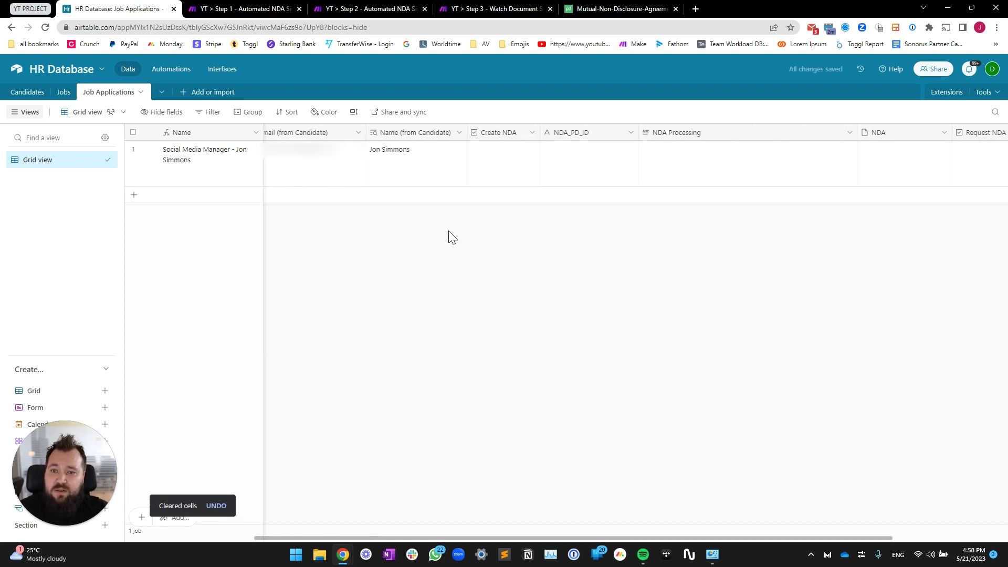
Run the Step 1 scenario once in Make and tick Create NDA for the Social Media Manager record in Airtable
left_click(242, 9)
left_click_drag(232, 373, 439, 407)
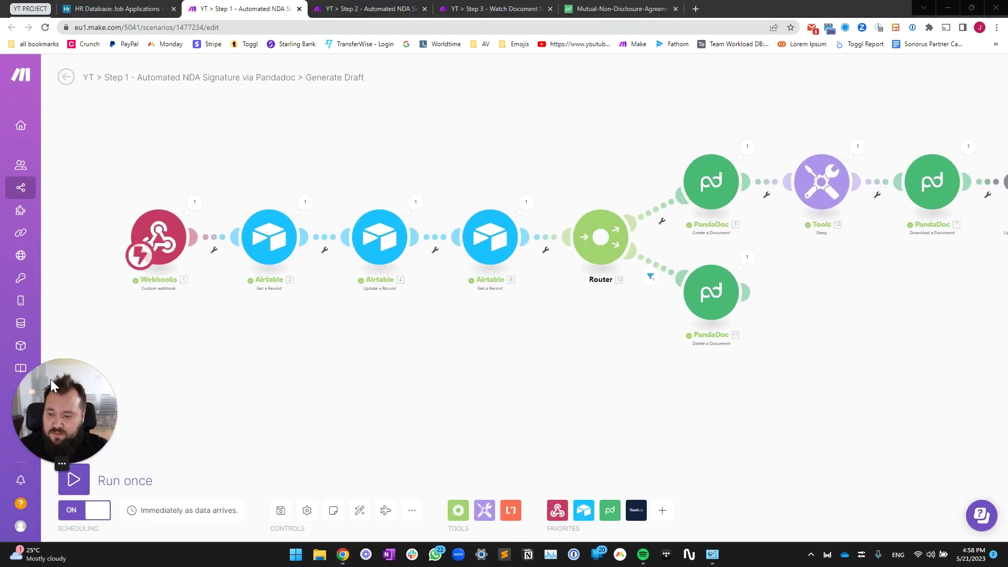
left_click(74, 480)
left_click(130, 8)
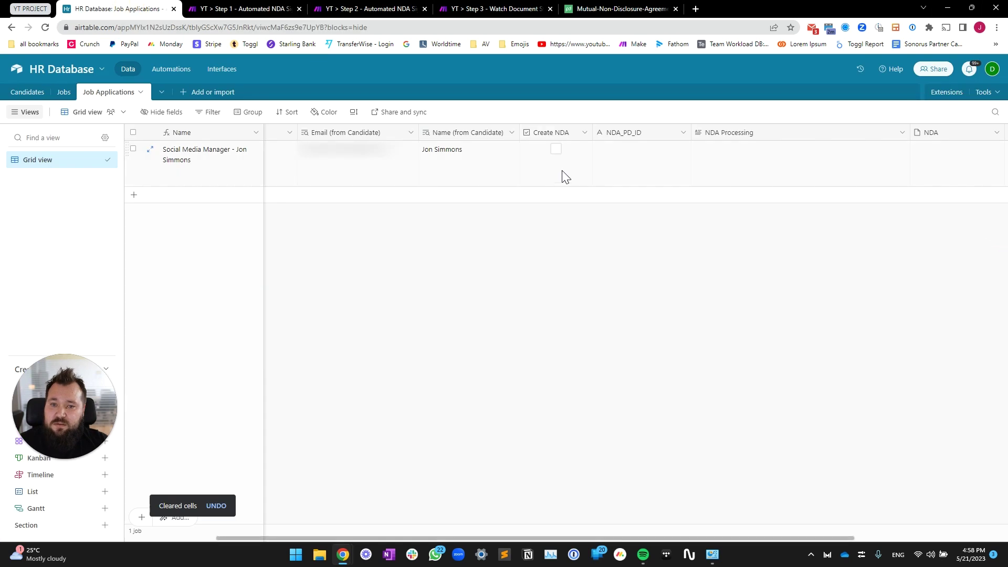
left_click(557, 152)
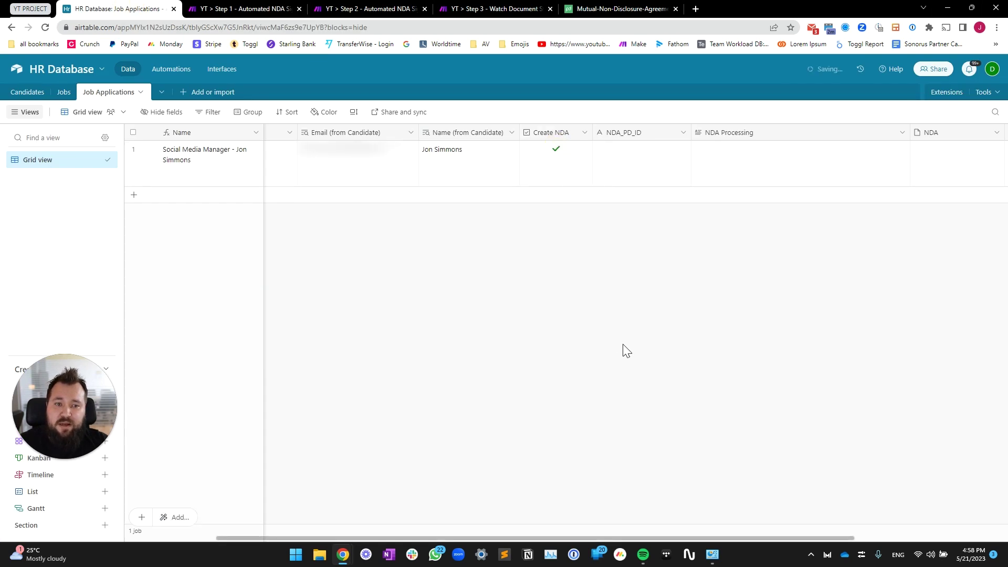
Hide the Email (from Candidate) and Name (from Candidate) fields in the Job Applications grid
left_click(369, 152)
left_click(446, 133, "shift")
right_click(447, 134)
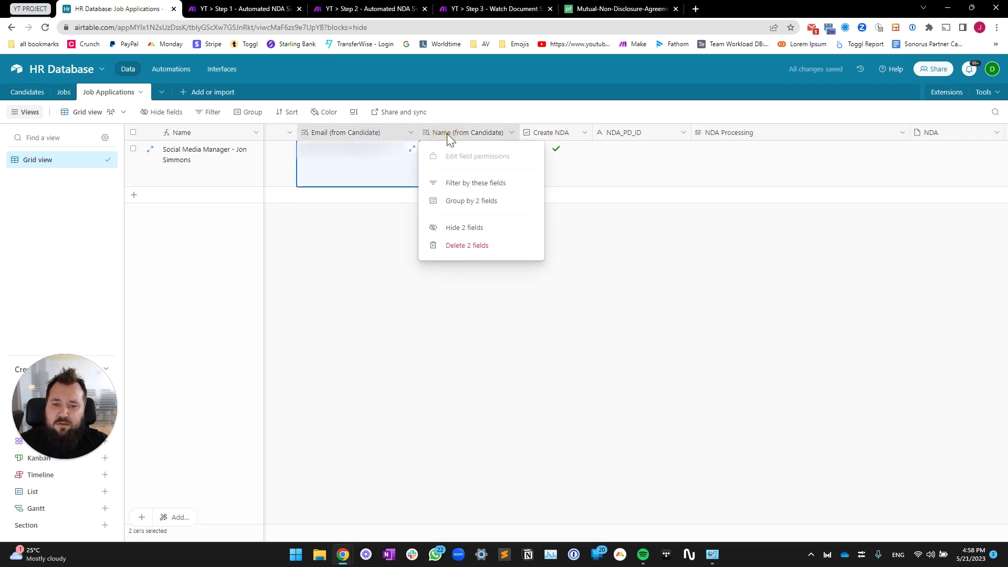
left_click(466, 233)
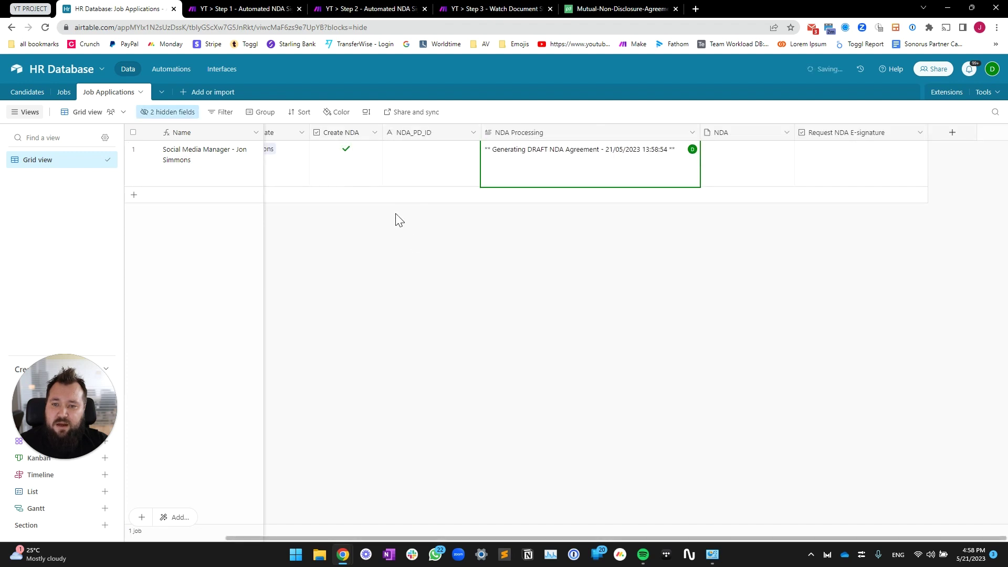
Check the Step 1 scenario run in Make and examine the record's NDA, NDA_PD_ID and NDA Processing cells in Airtable
left_click(258, 8)
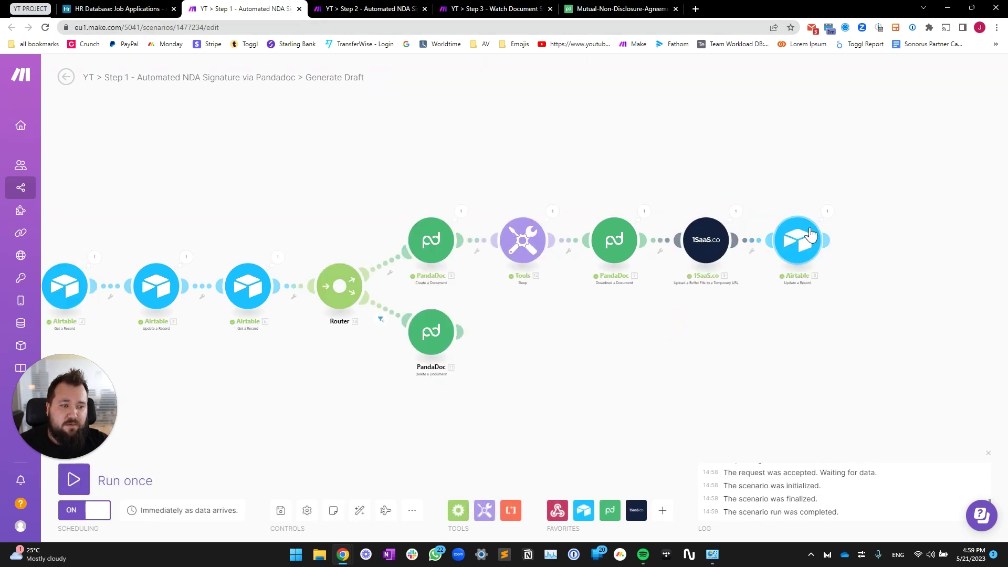
left_click(154, 11)
left_click(756, 173)
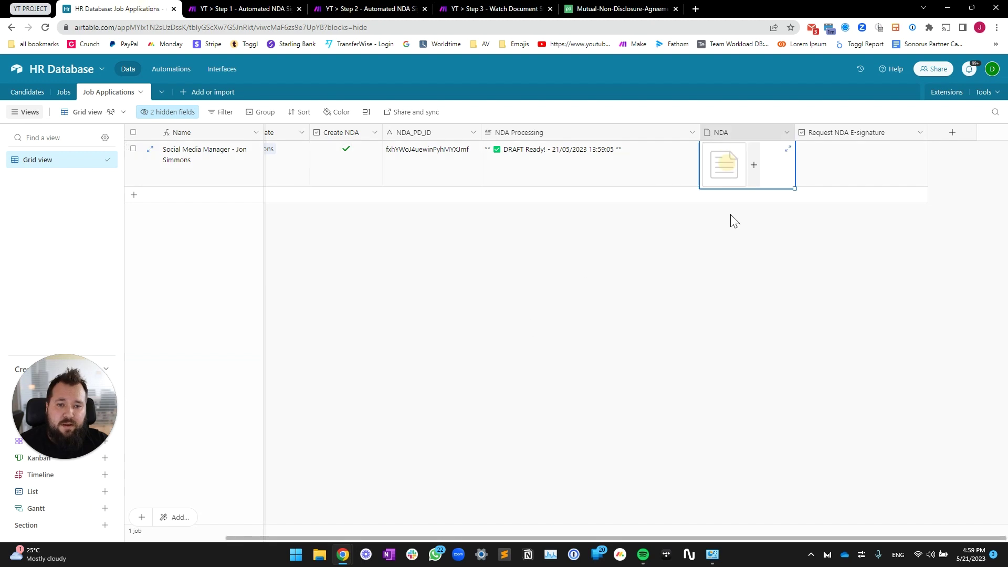
left_click(410, 159)
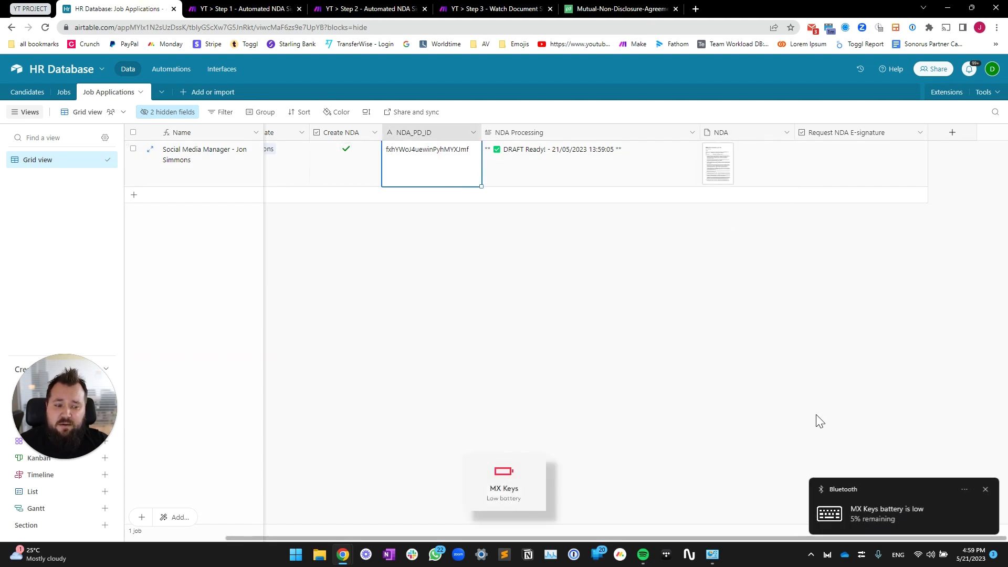
left_click(983, 489)
left_click(537, 166)
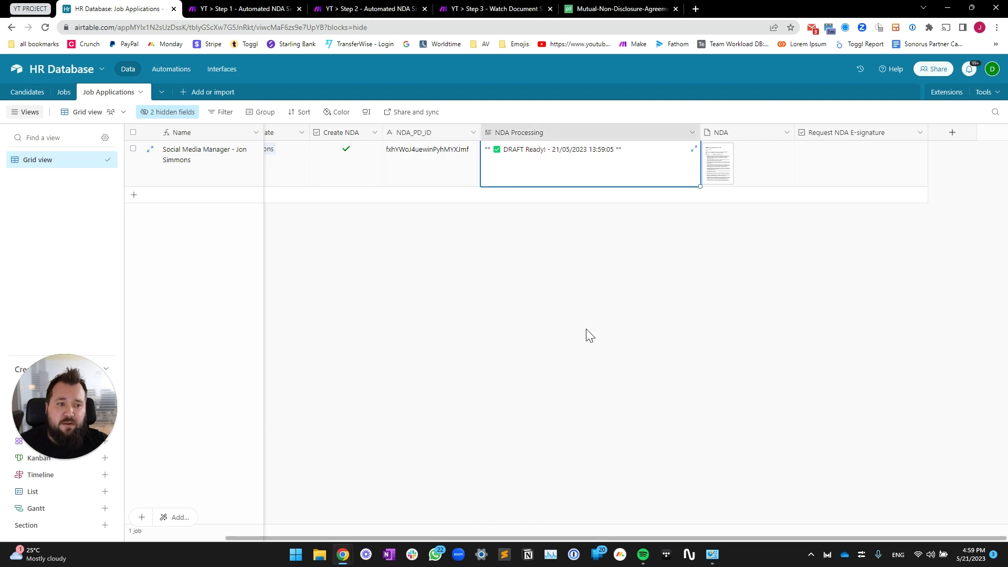
left_click(586, 328)
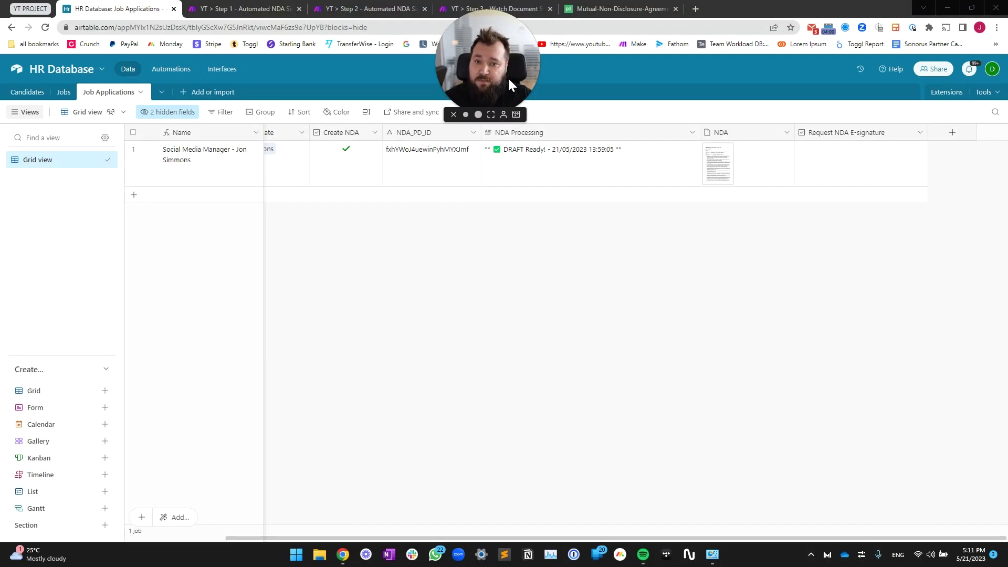
left_click_drag(508, 77, 221, 206)
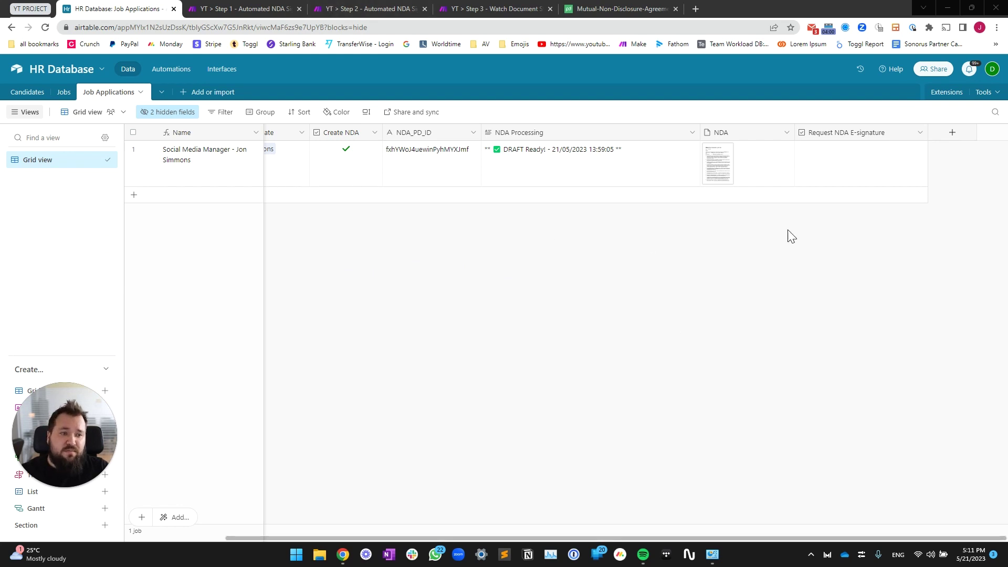
Open the Confirm NDA & Request Signatures automation and examine its trigger table and Request NDA E-signature condition
left_click(181, 70)
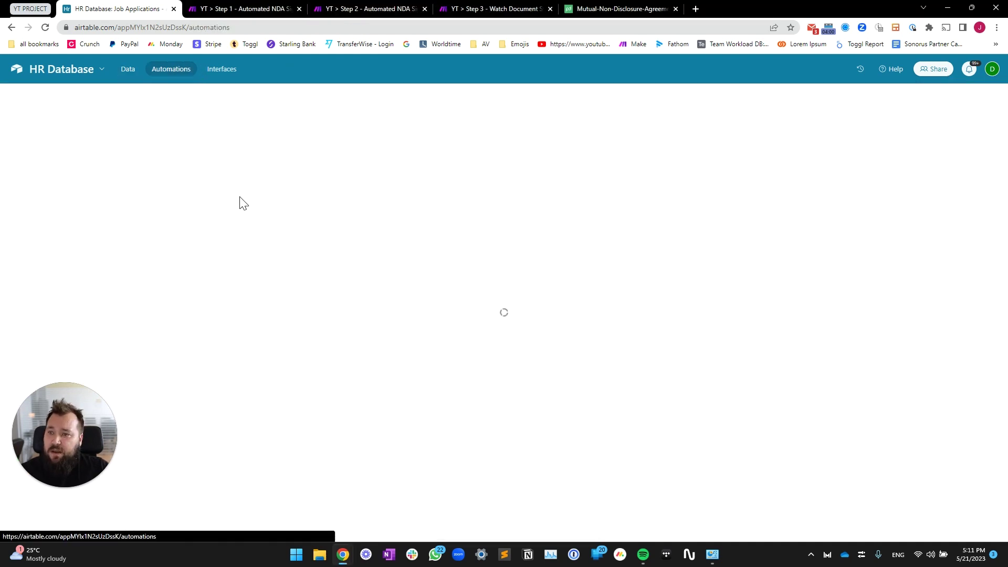
left_click(101, 181)
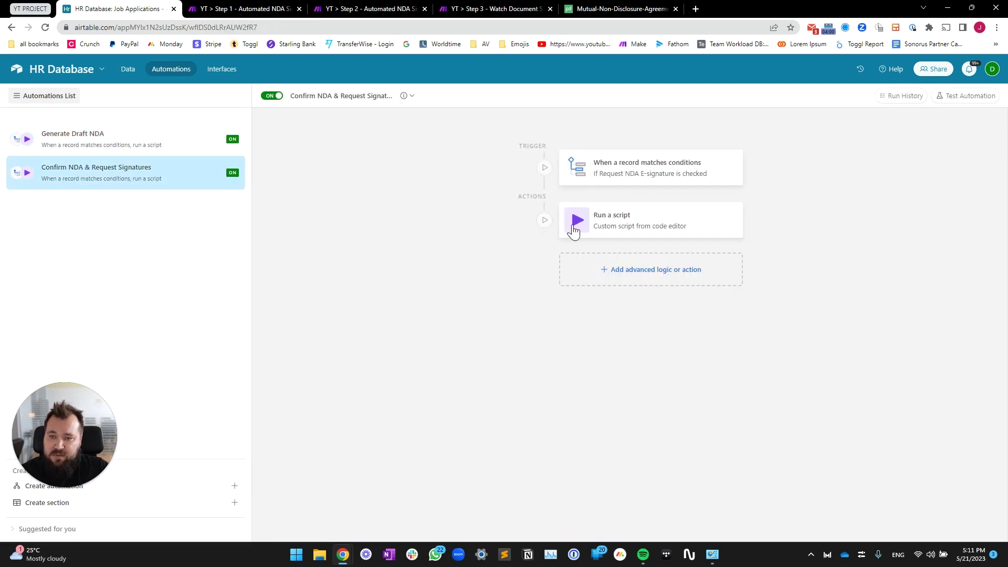
left_click(649, 161)
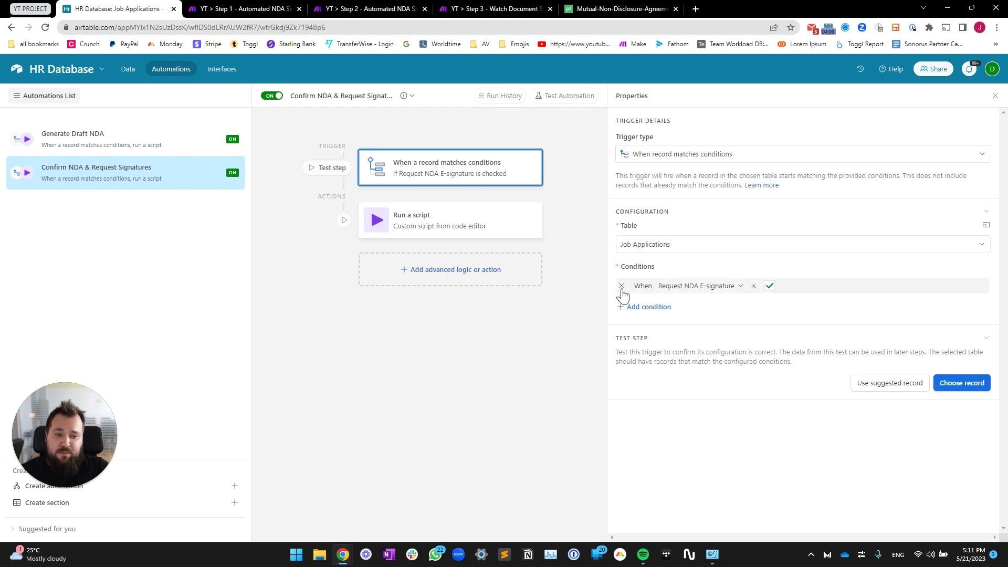
left_click(769, 286)
left_click(769, 285)
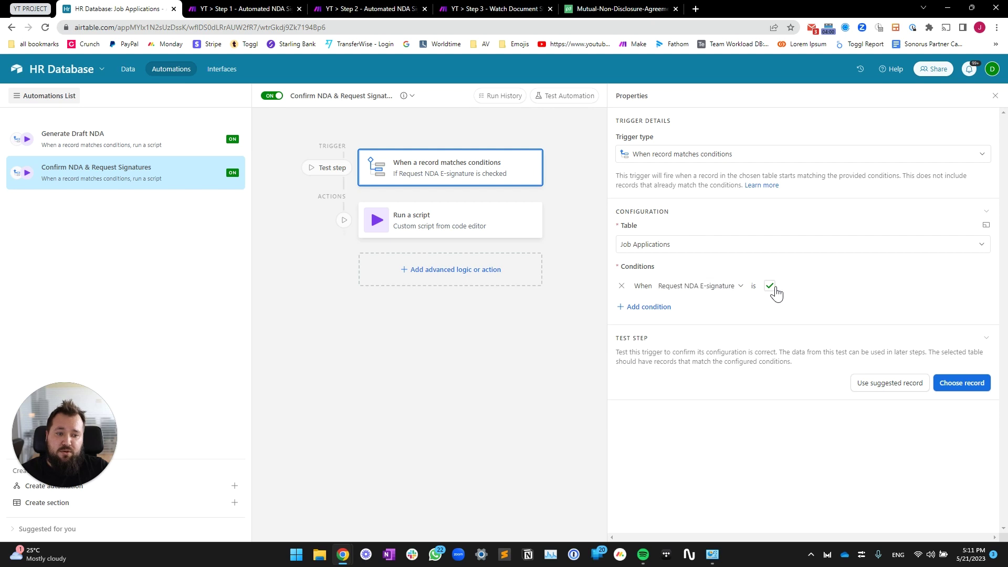
Inspect the automation's script, its webhook URL and Record_Id input variable, finish editing and return to the Job Applications data
left_click(467, 215)
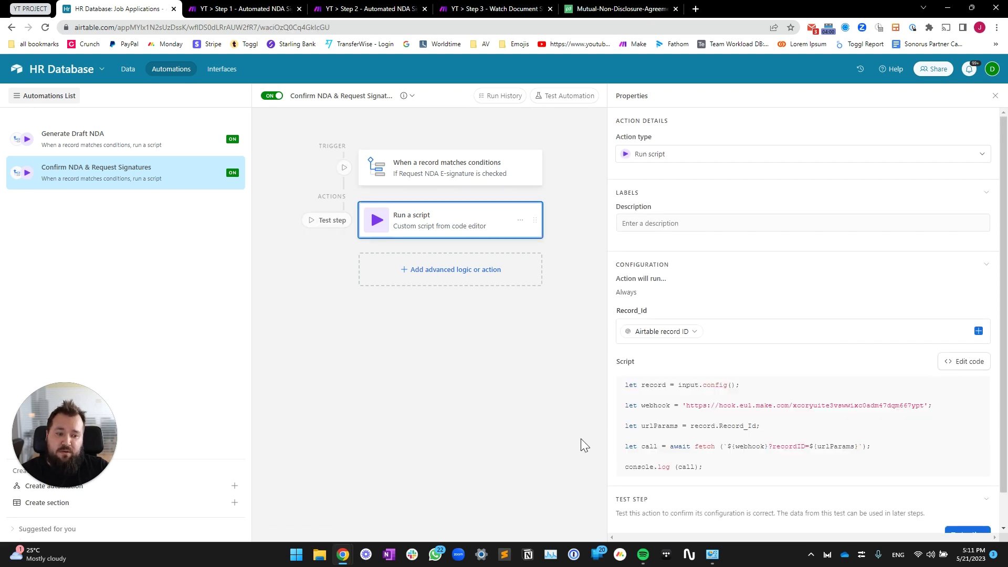
left_click(980, 362)
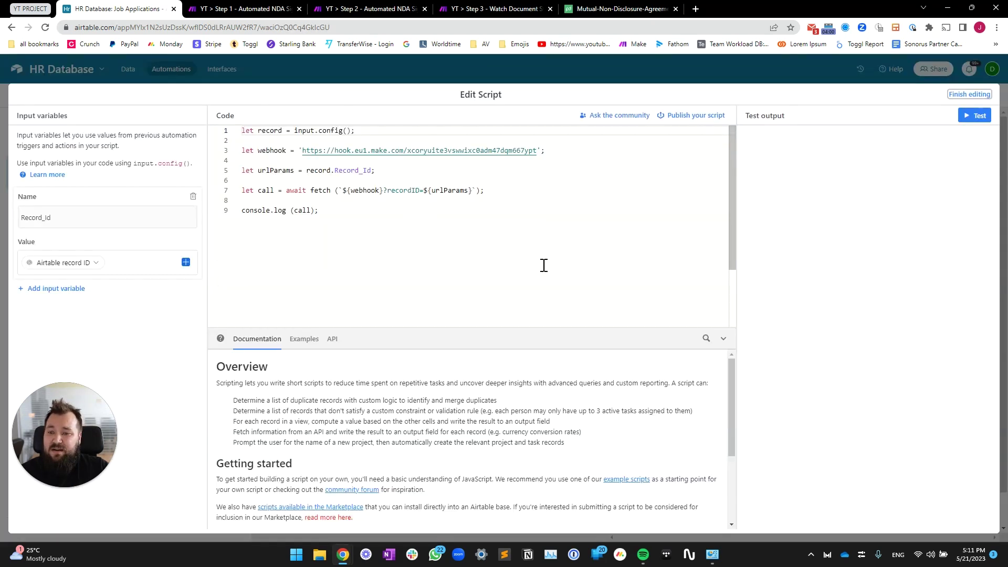
left_click_drag(302, 151, 540, 153)
left_click(51, 211)
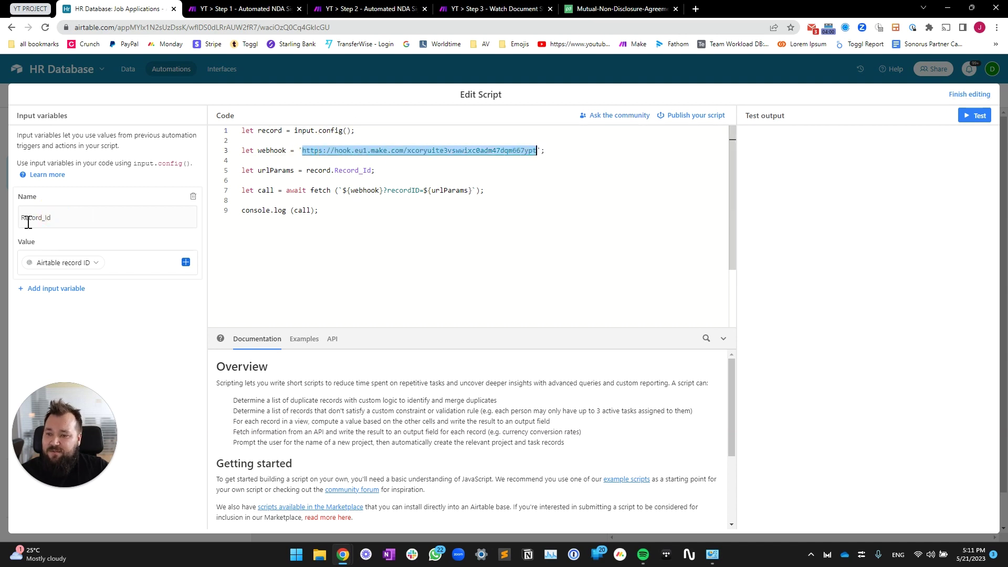
left_click(976, 94)
left_click(133, 75)
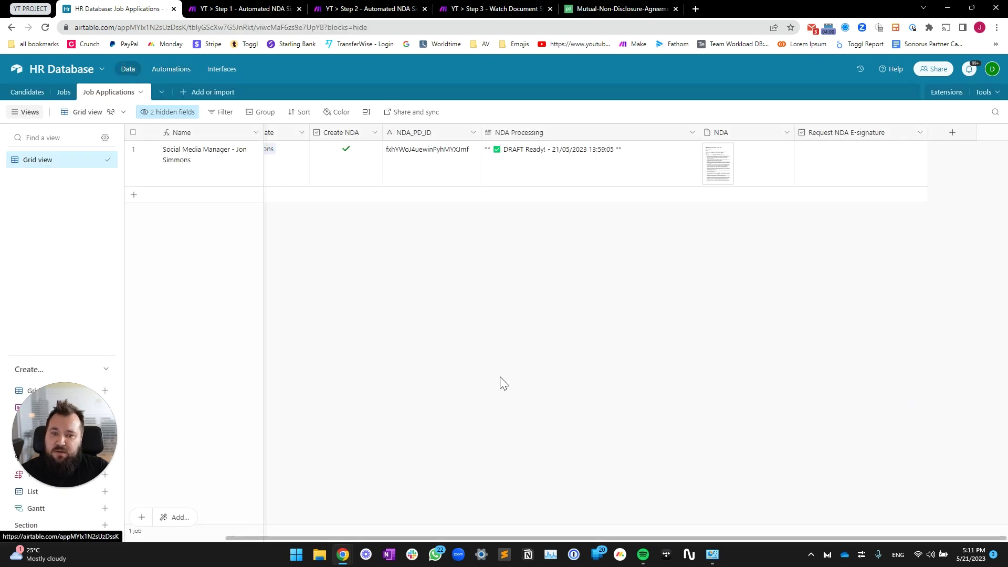
Open the Step 2 Request Signatures scenario in Make and examine its custom webhook and the Job Applications Get a Record module
left_click(362, 8)
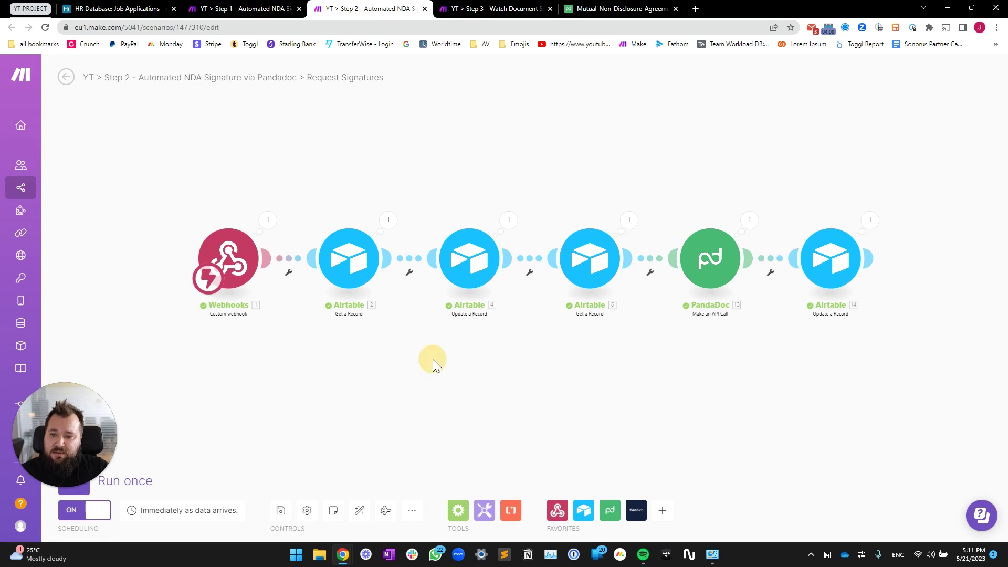
left_click_drag(432, 359, 429, 333)
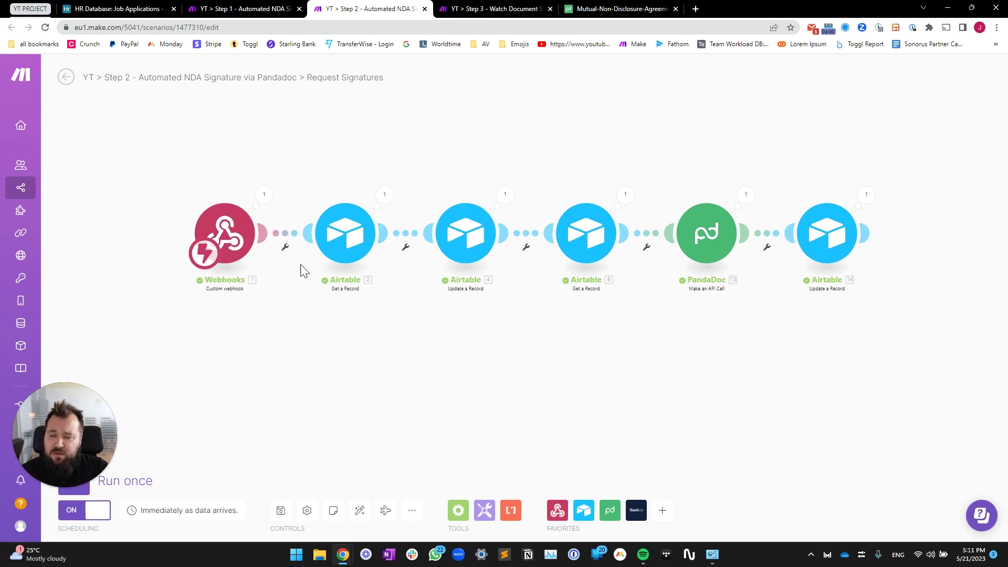
left_click(234, 237)
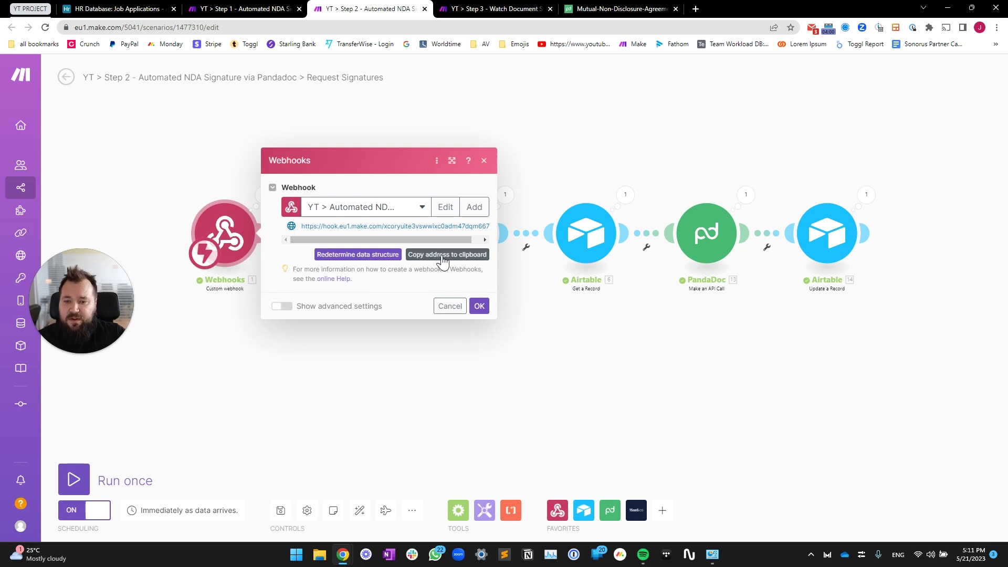
left_click(189, 306)
left_click(339, 252)
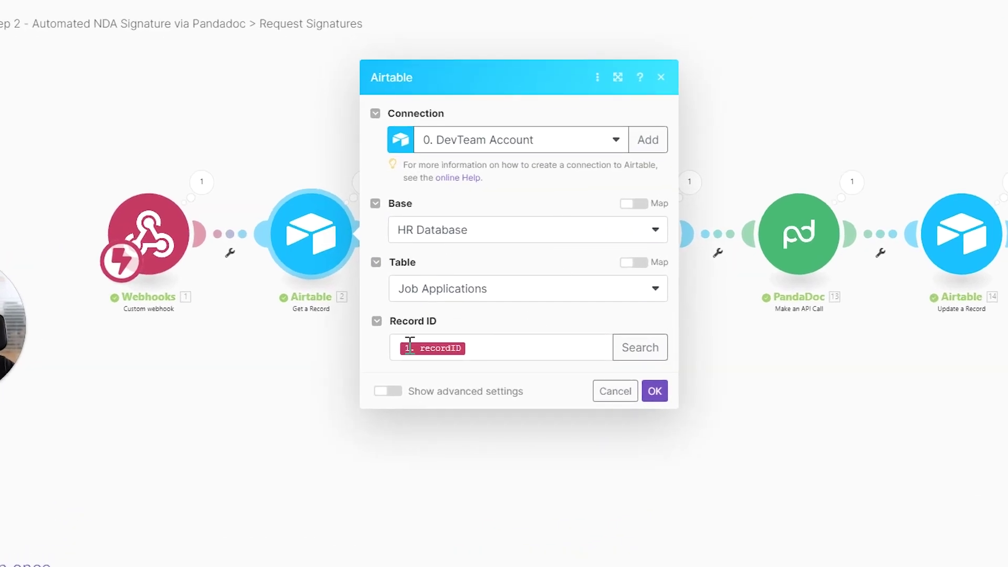
left_click(231, 362)
Examine the Update a Record module's NDA Processing text and the Candidates lookup in the Get a Record module after it
left_click(473, 227)
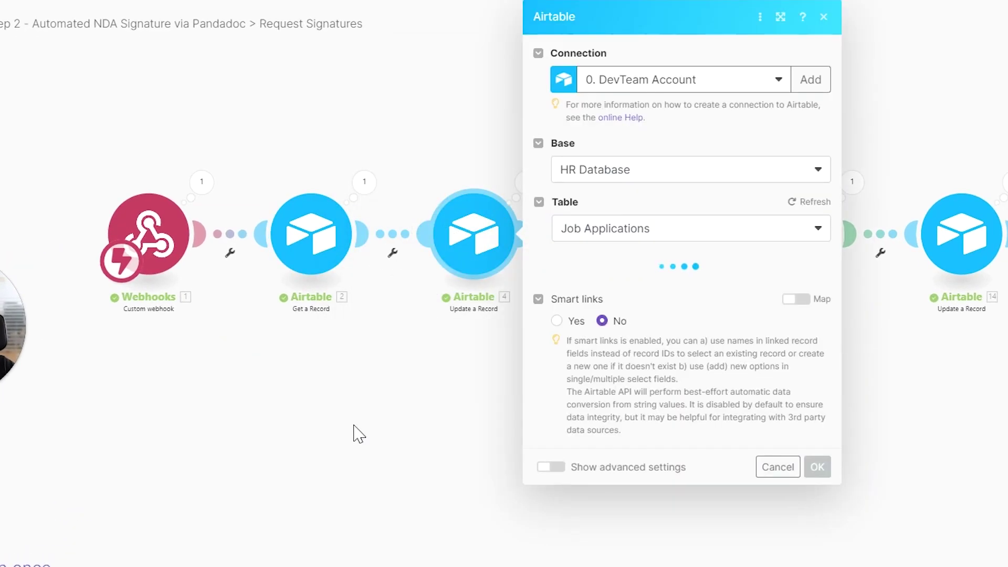
left_click_drag(494, 431, 371, 425)
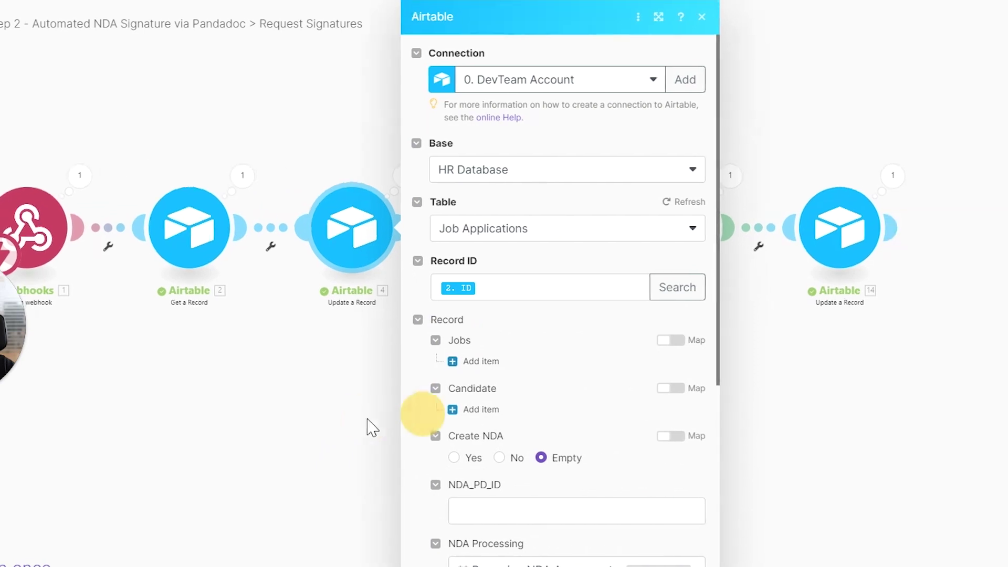
scroll(608, 360, "down", 5)
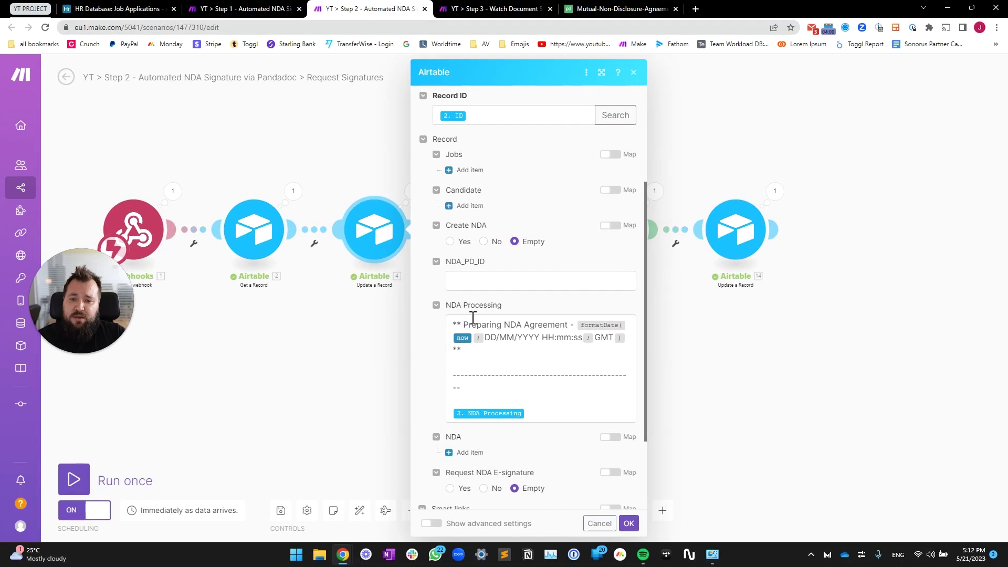
left_click_drag(452, 326, 550, 365)
left_click_drag(536, 315, 616, 281)
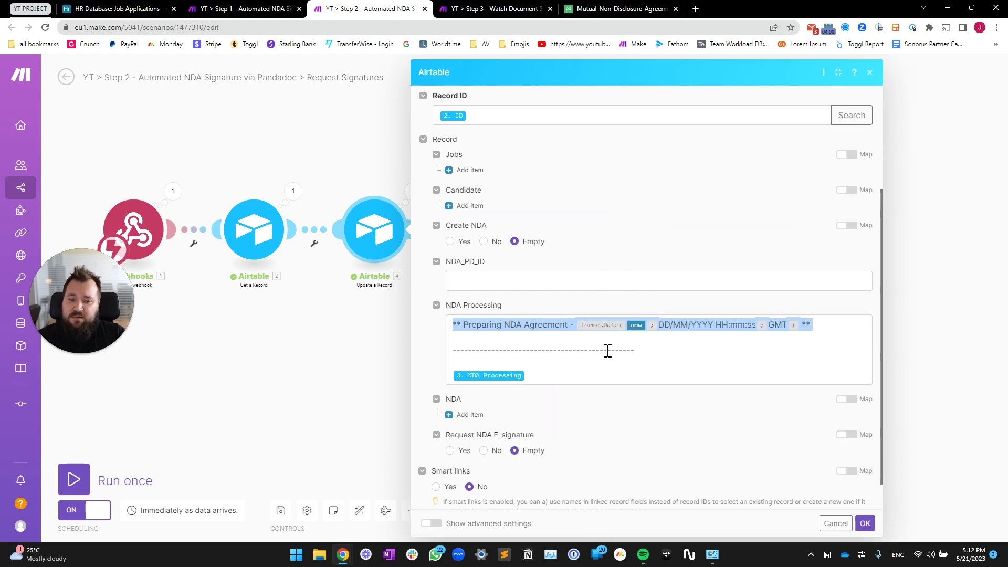
left_click(484, 326)
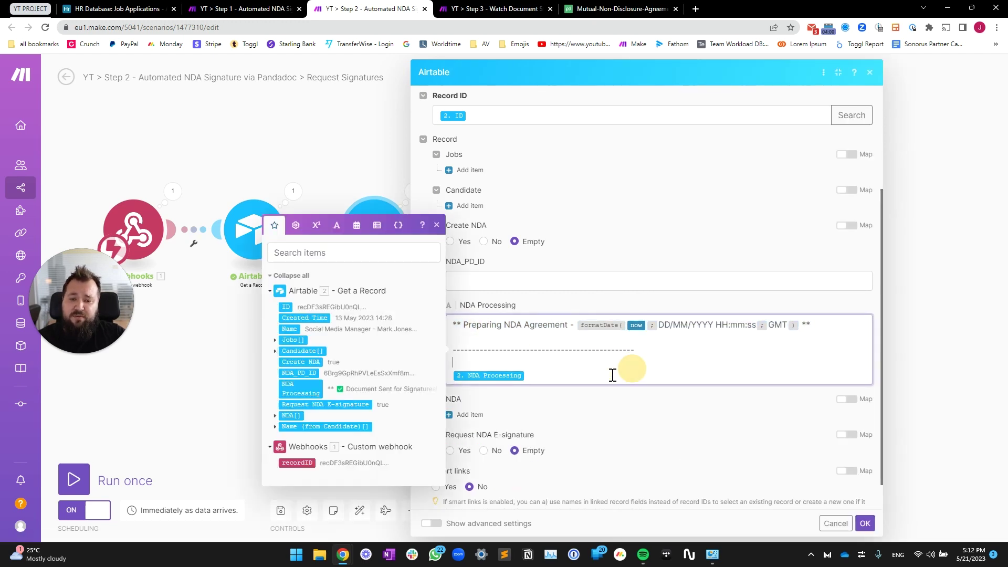
left_click(452, 373)
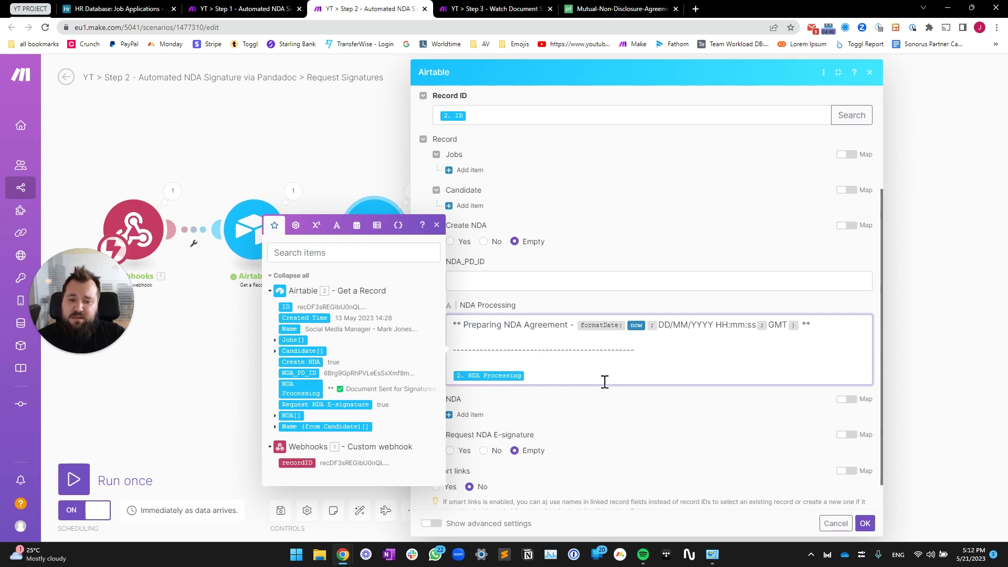
left_click(799, 305)
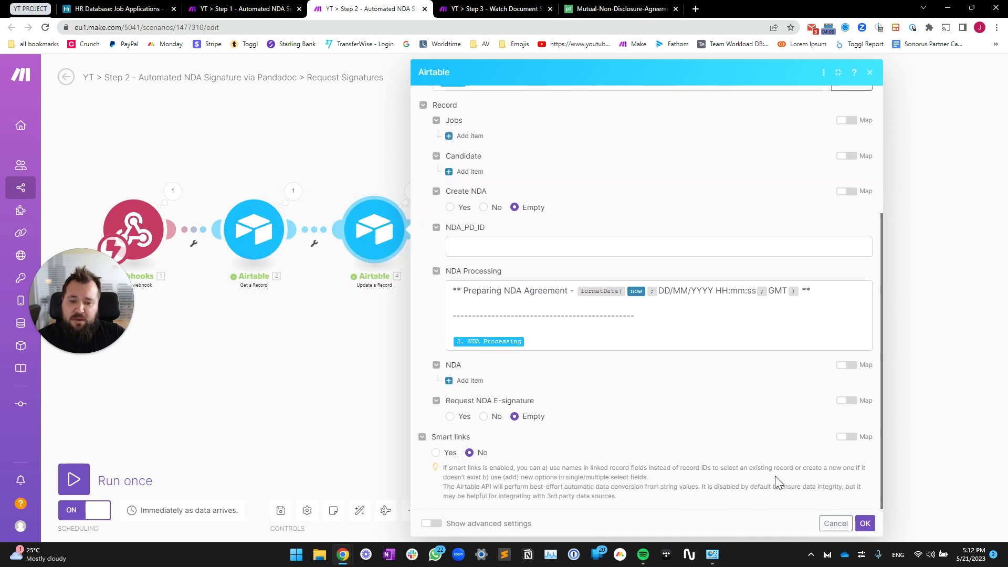
left_click(865, 523)
left_click(470, 229)
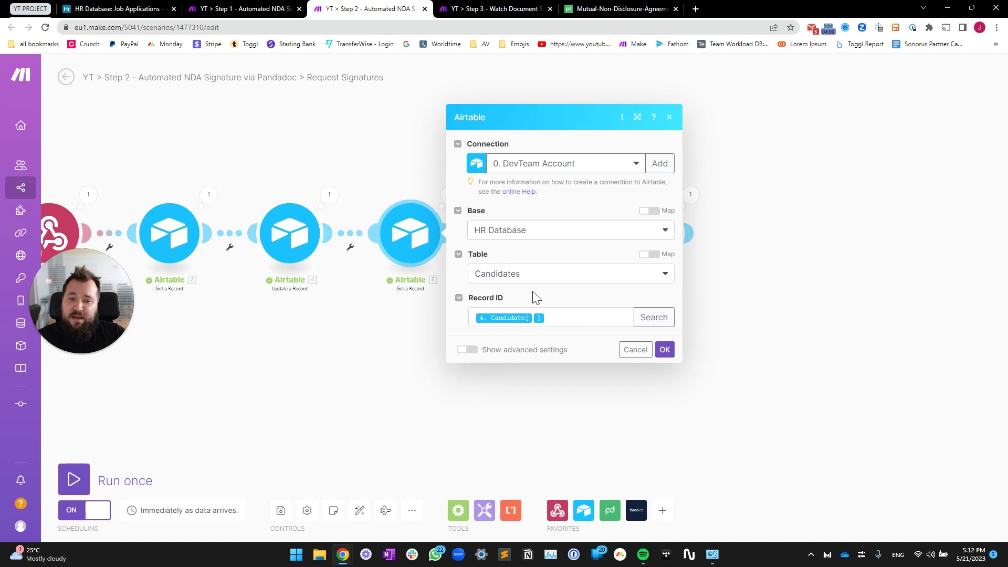
left_click(344, 342)
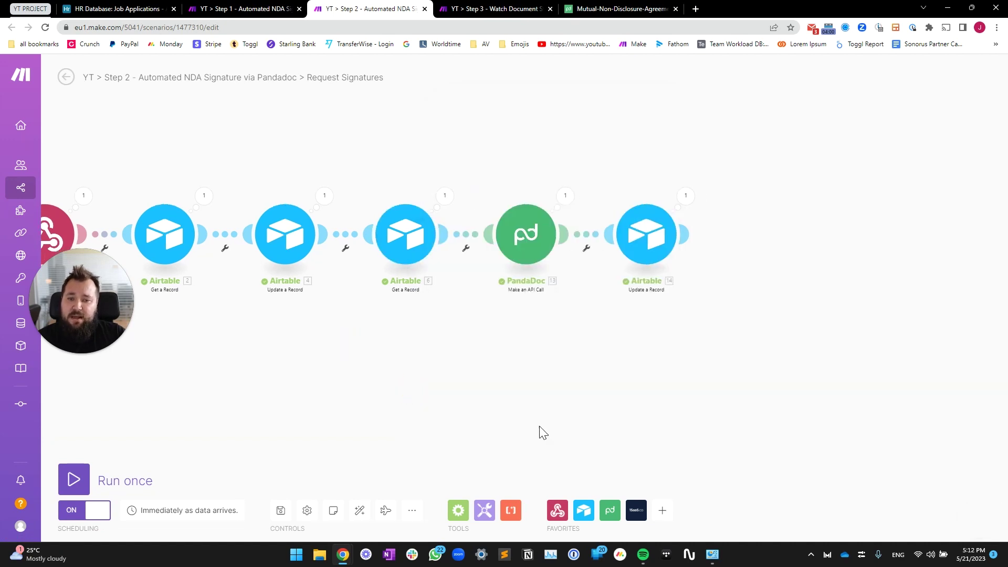
Look over the PandaDoc Make an API Call module's settings and the list of available PandaDoc modules
left_click_drag(501, 424, 405, 426)
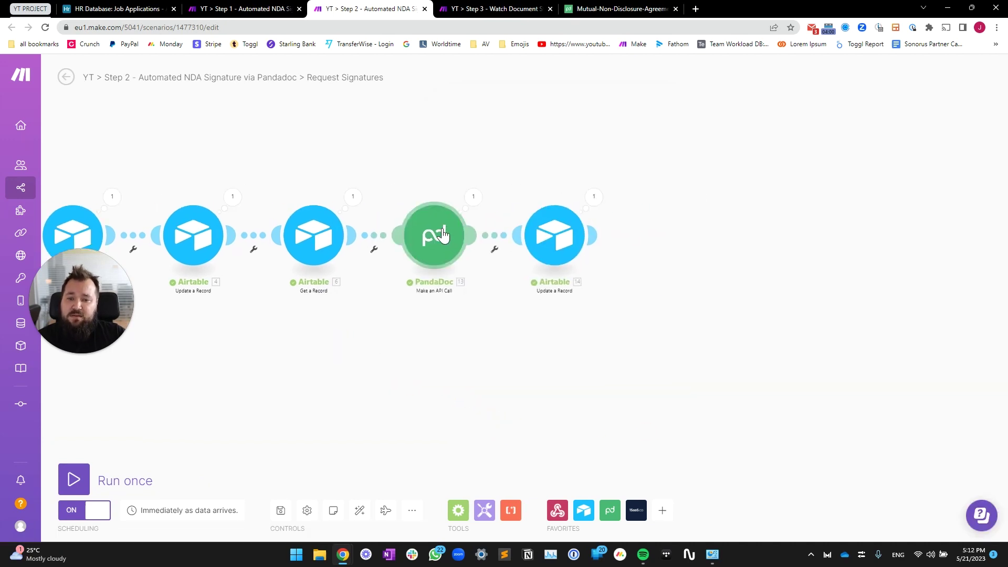
left_click(439, 253)
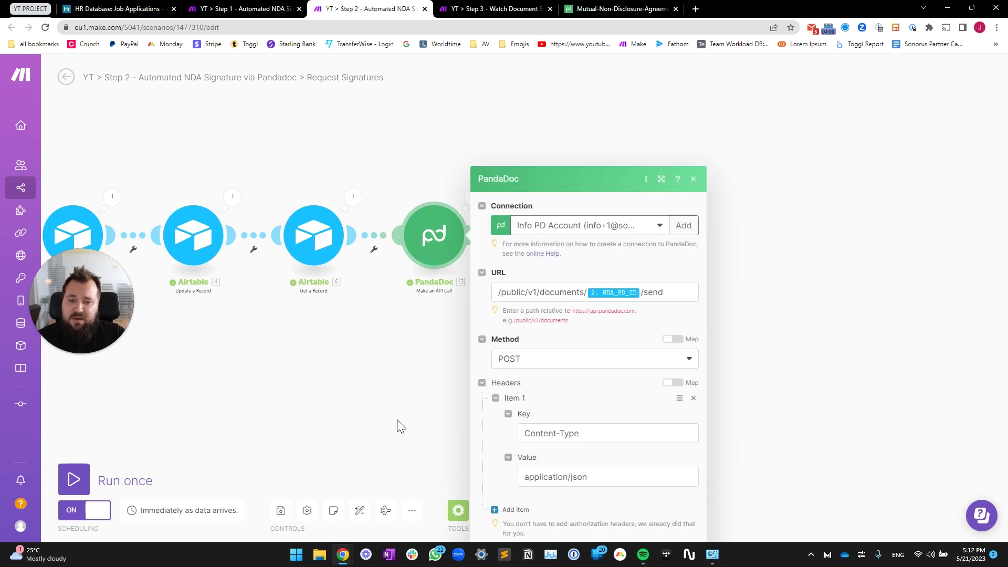
left_click_drag(427, 386, 338, 349)
left_click(342, 341)
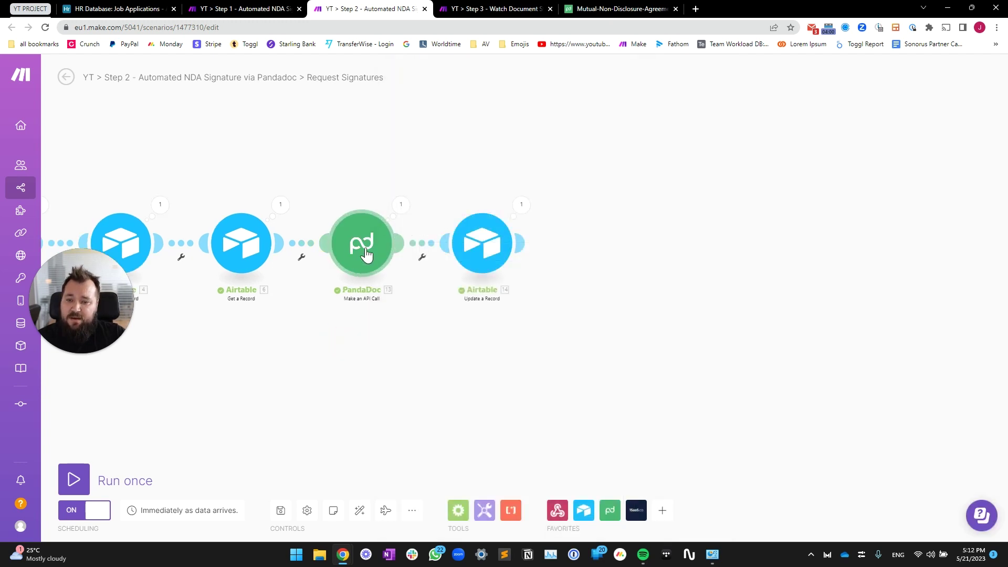
left_click(611, 511)
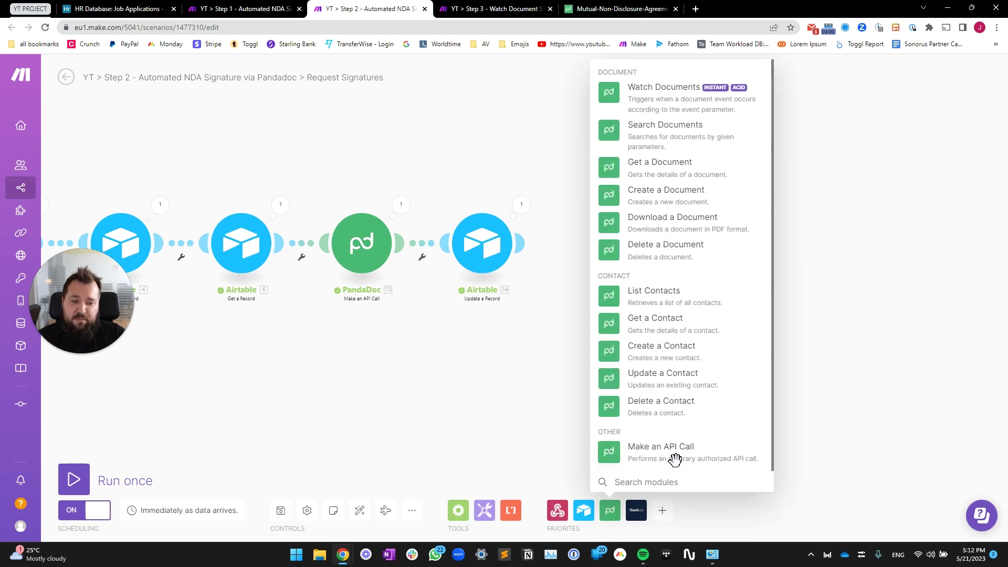
left_click(400, 411)
Examine the PandaDoc API call's URL, including its documents path, mapped NDA_PD_ID and /send ending
left_click(367, 259)
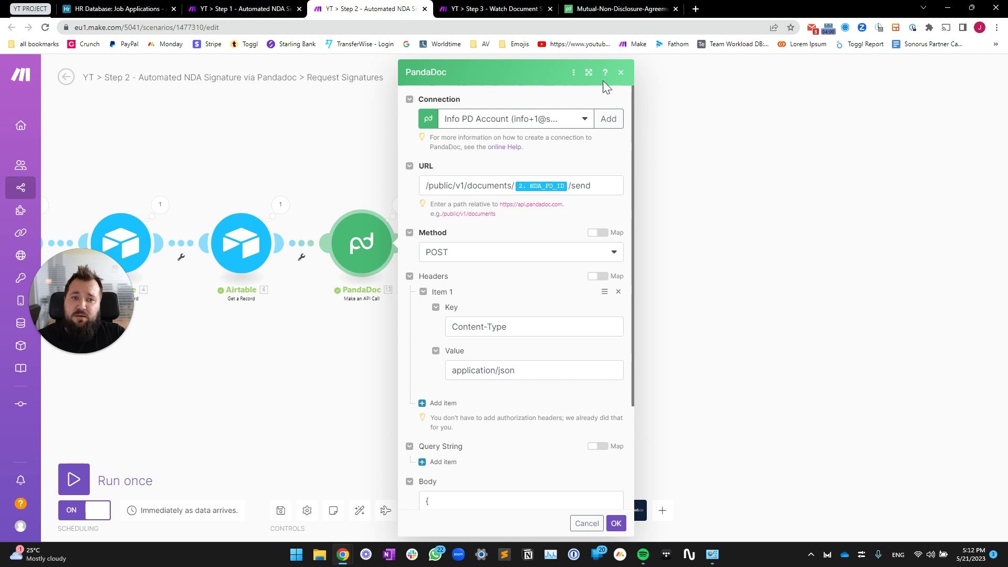
left_click(434, 182)
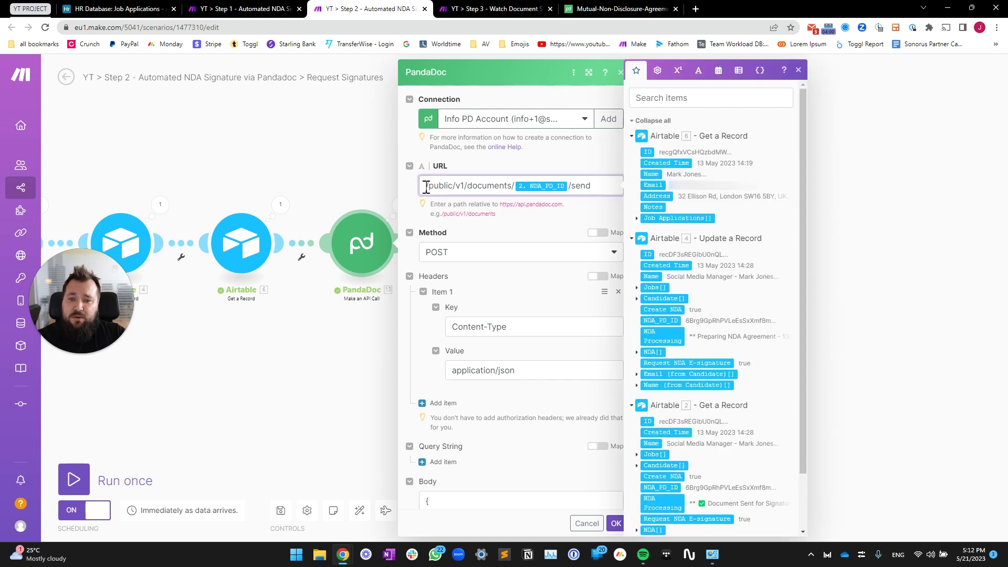
left_click_drag(425, 186, 605, 187)
left_click(603, 189)
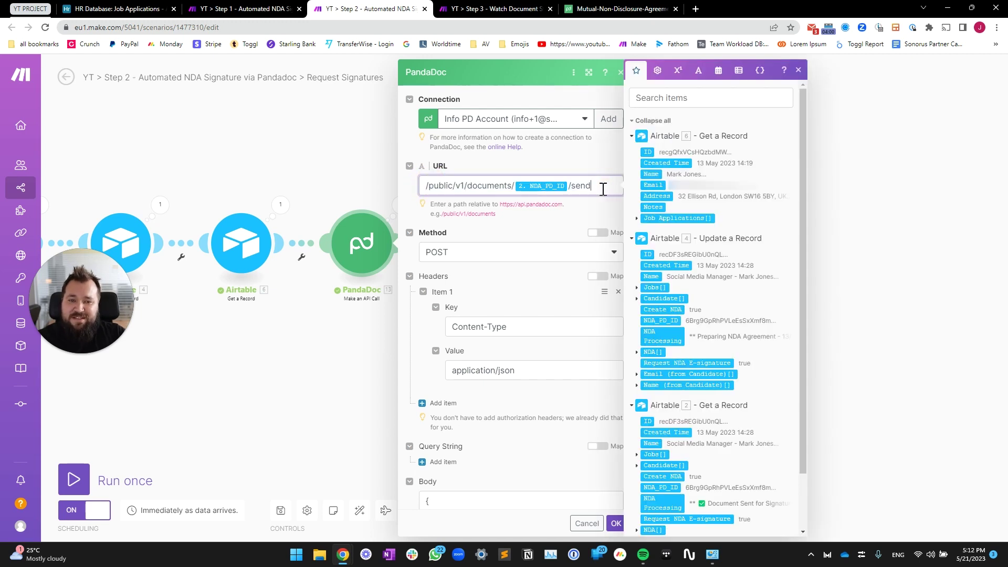
left_click_drag(427, 188, 509, 187)
left_click(497, 189)
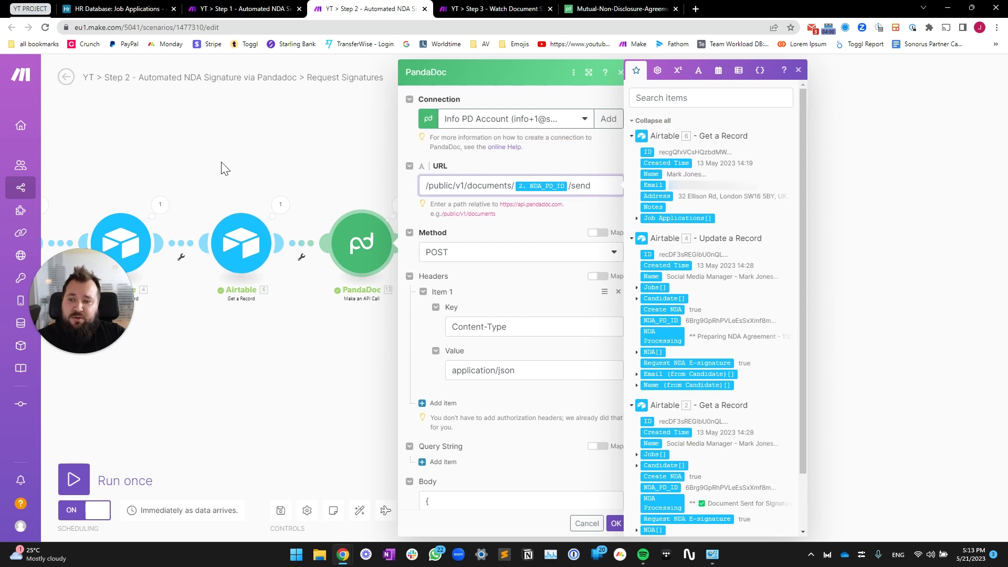
left_click_drag(221, 161, 360, 146)
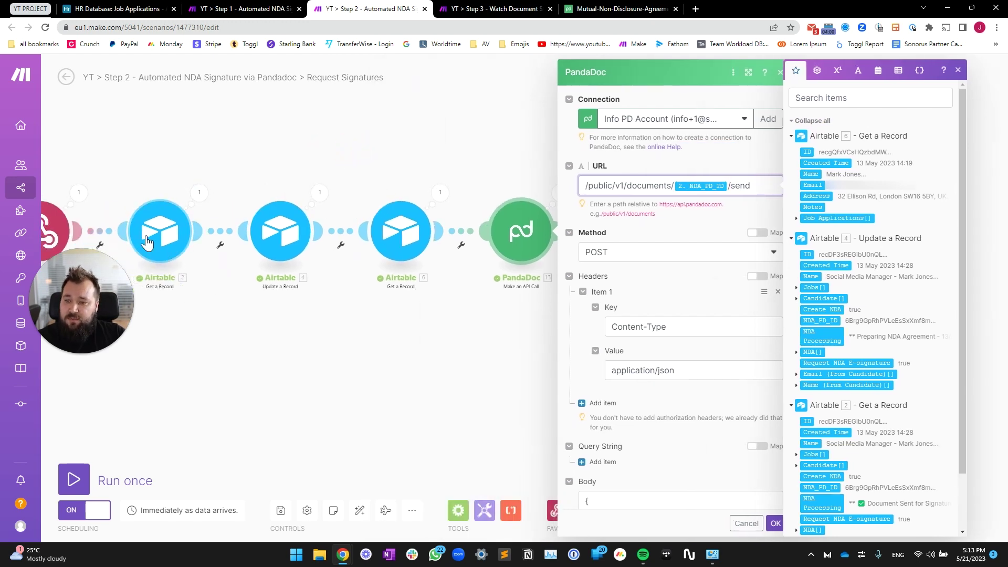
scroll(546, 174, "right", 3)
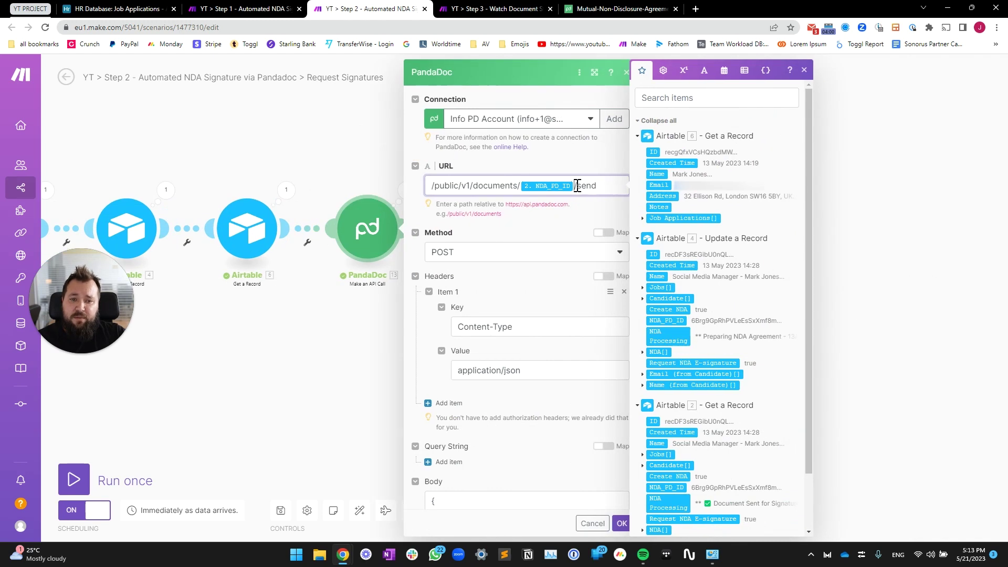
left_click_drag(603, 187, 568, 186)
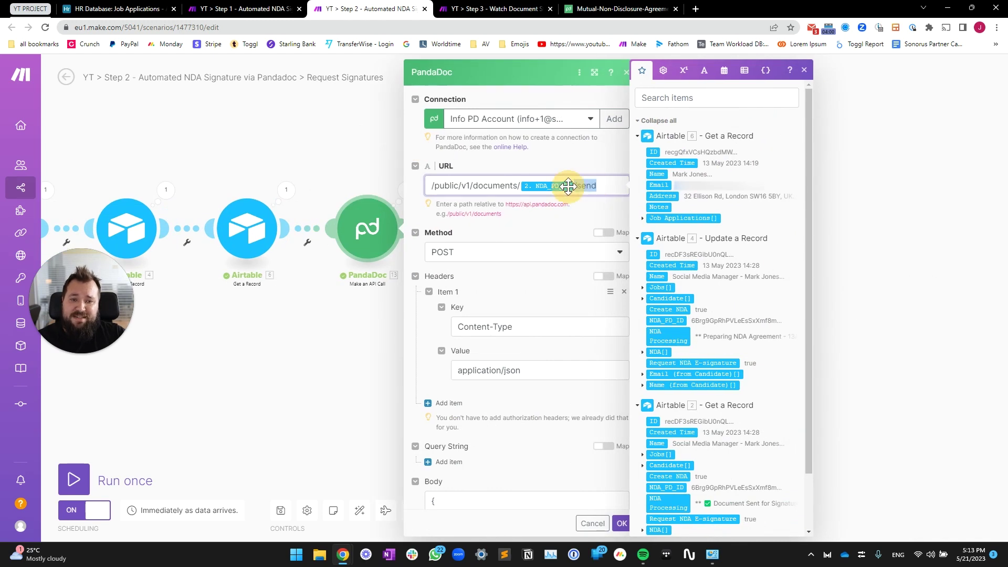
left_click(508, 298)
Enlarge the PandaDoc module's settings and examine the request body's subject, message, silent and forwarding settings
scroll(525, 294, "down", 3)
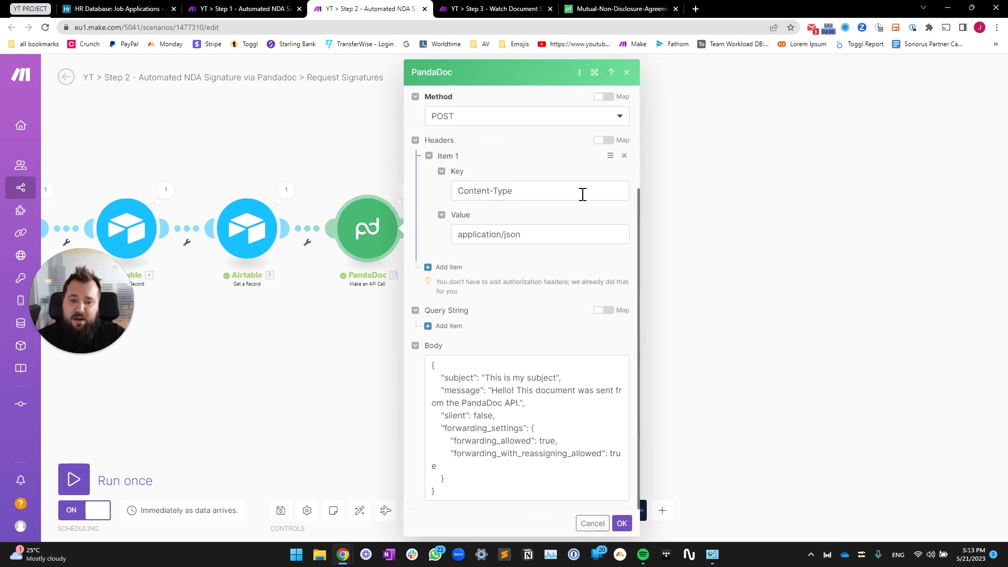
left_click(594, 72)
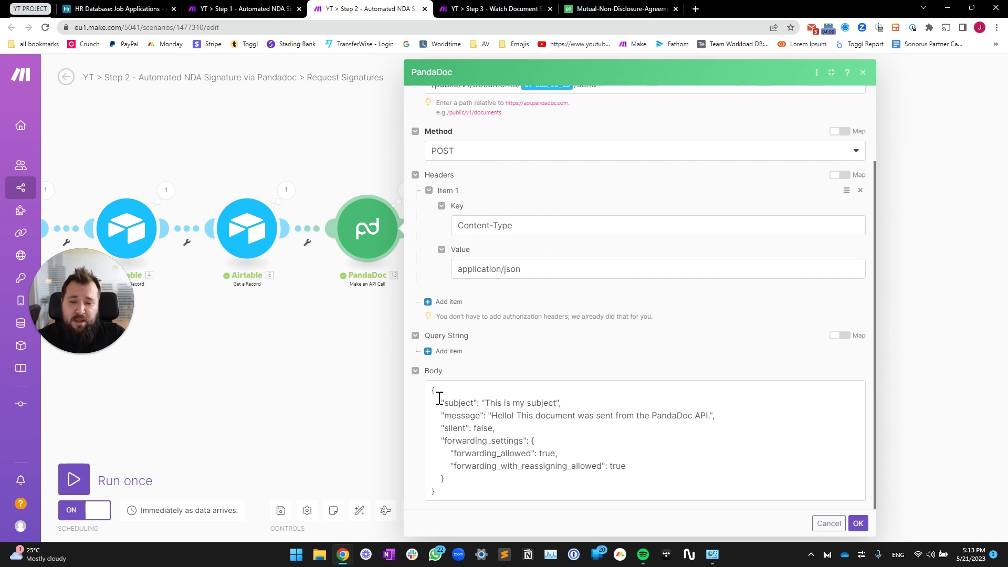
left_click_drag(432, 394, 494, 478)
left_click(502, 443)
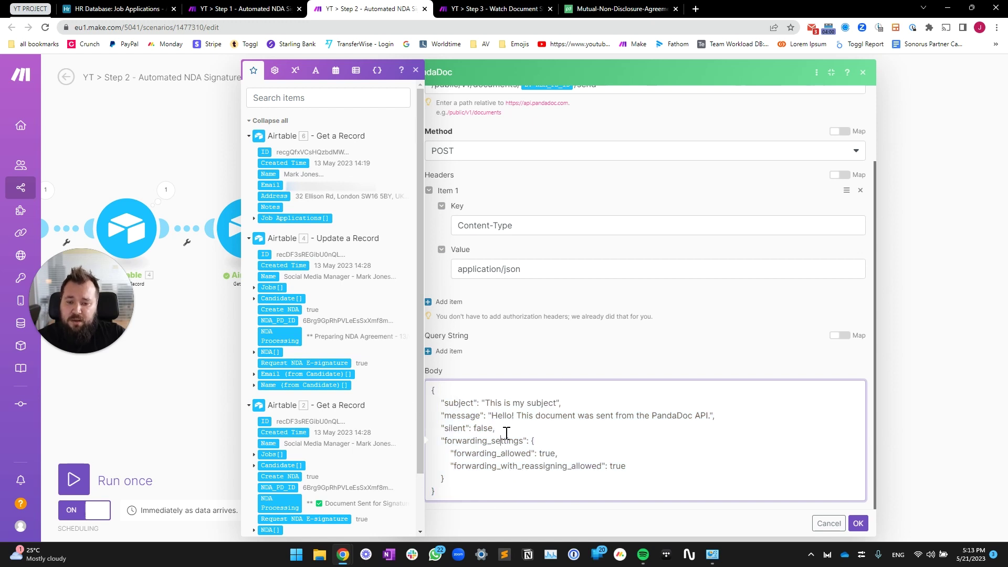
left_click_drag(487, 404, 559, 405)
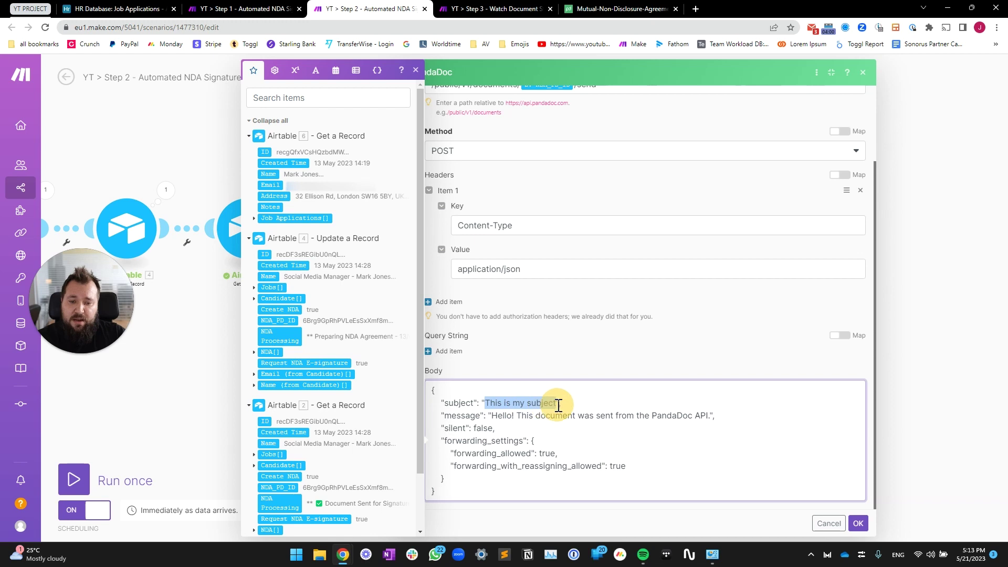
left_click(525, 403)
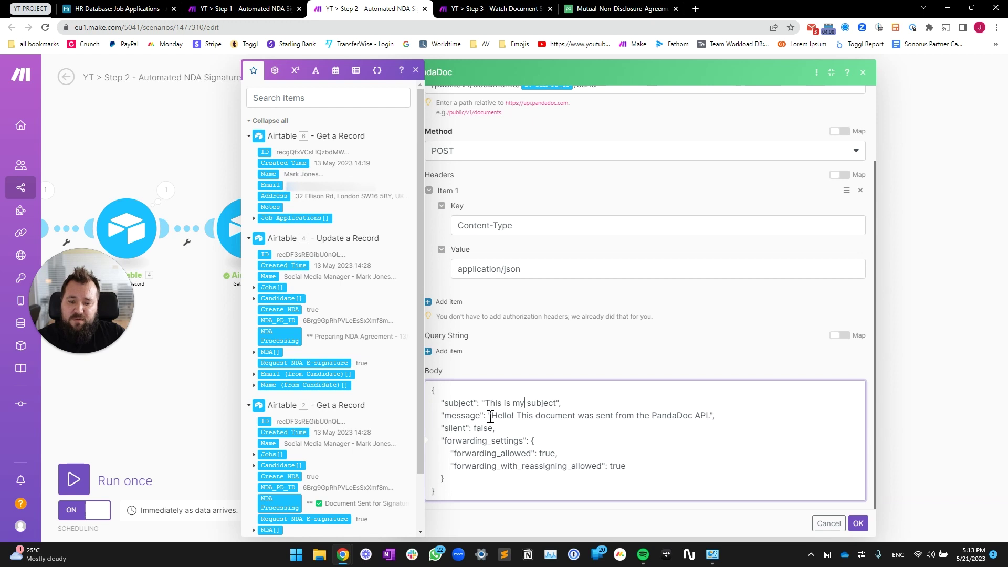
left_click_drag(491, 416, 712, 416)
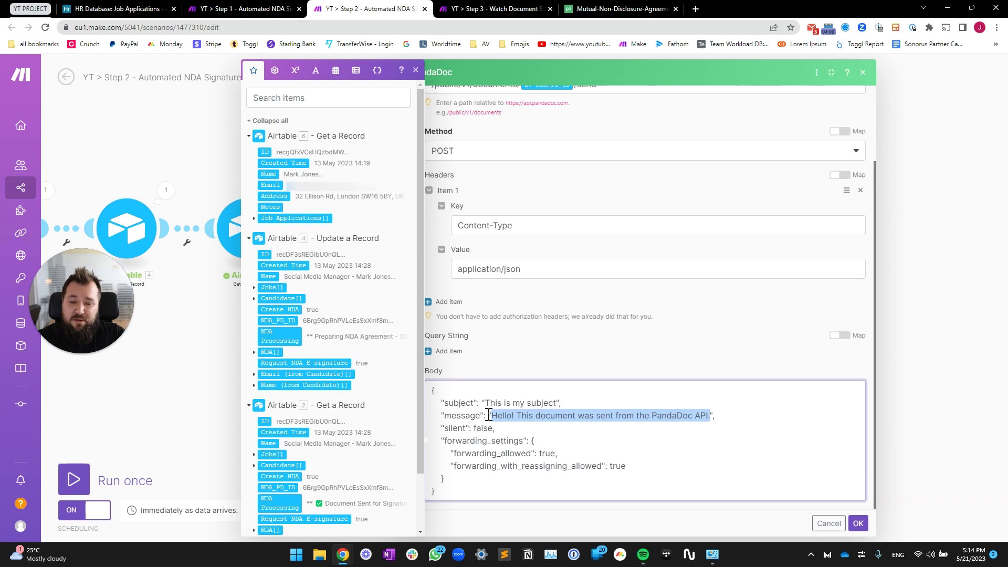
left_click(488, 415)
left_click(711, 414)
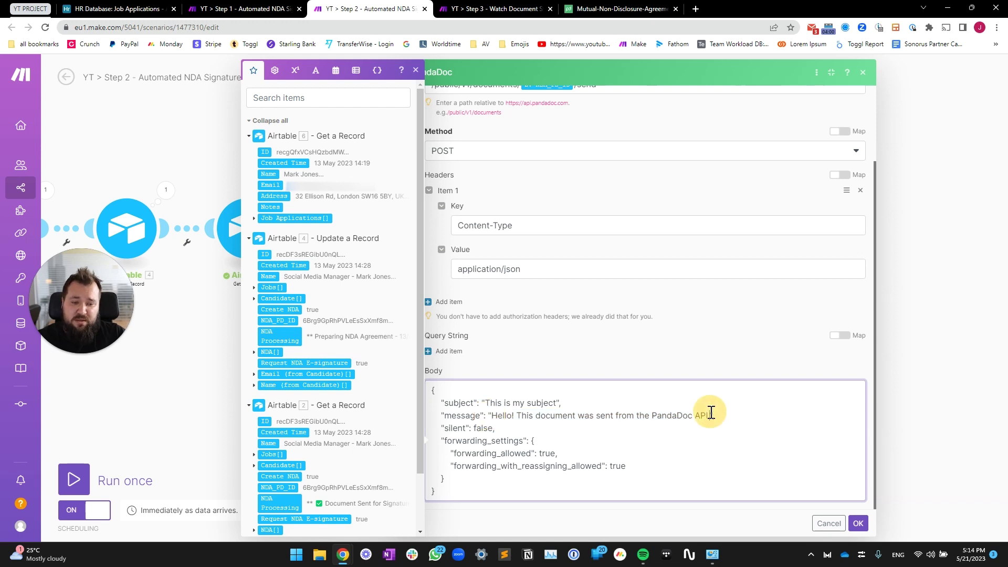
left_click(549, 436)
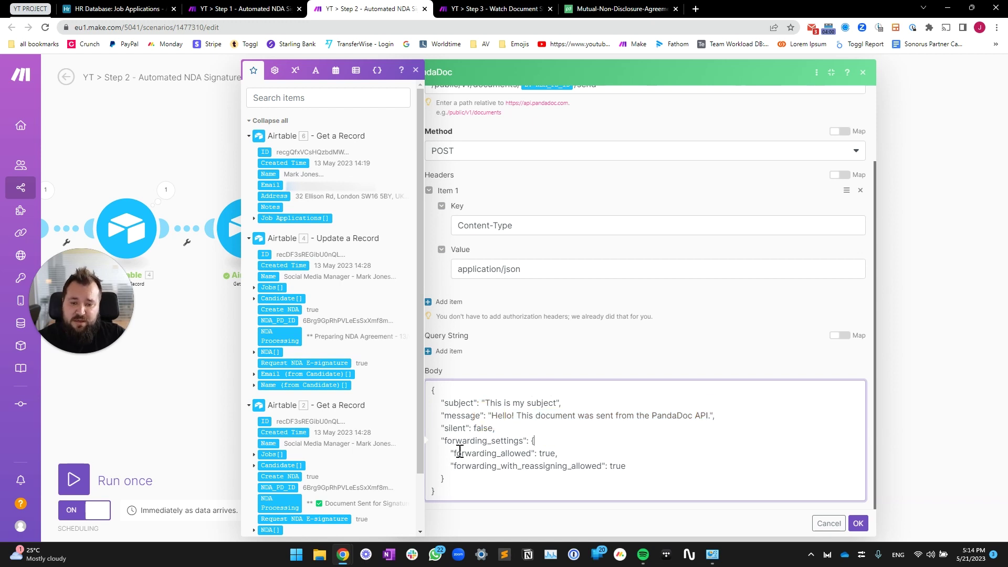
double_click(465, 428)
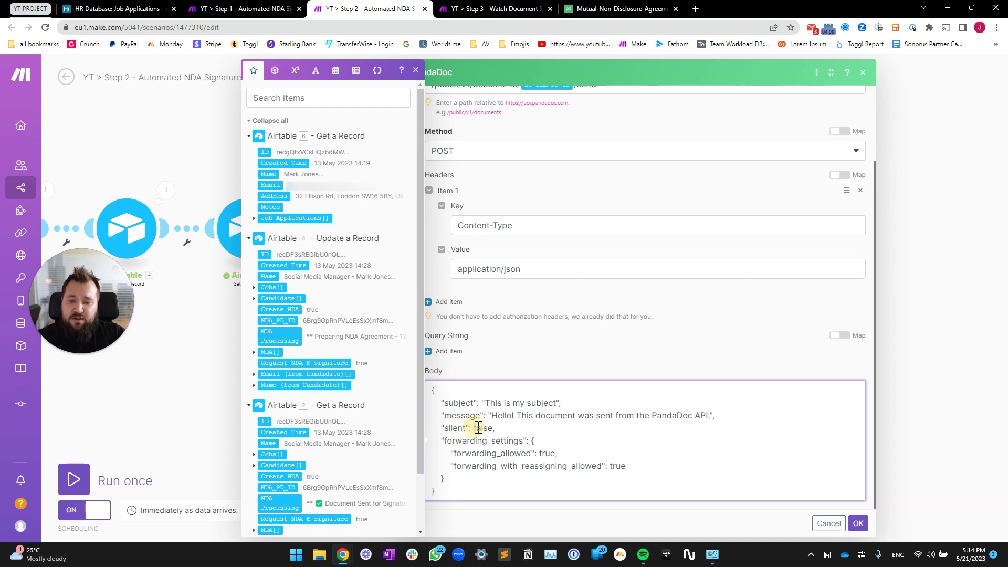
left_click_drag(451, 453, 586, 453)
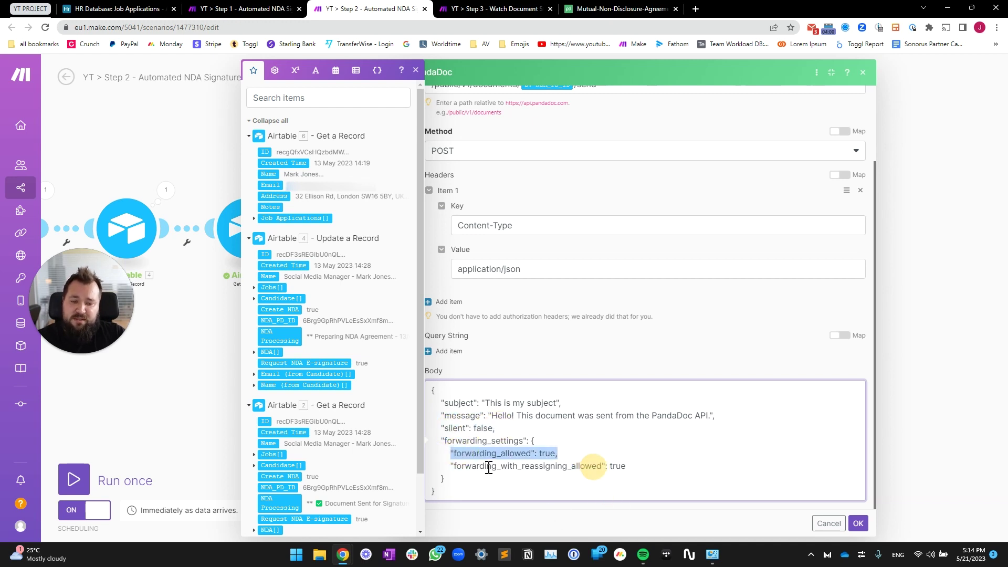
left_click_drag(450, 465, 613, 466)
left_click(554, 452)
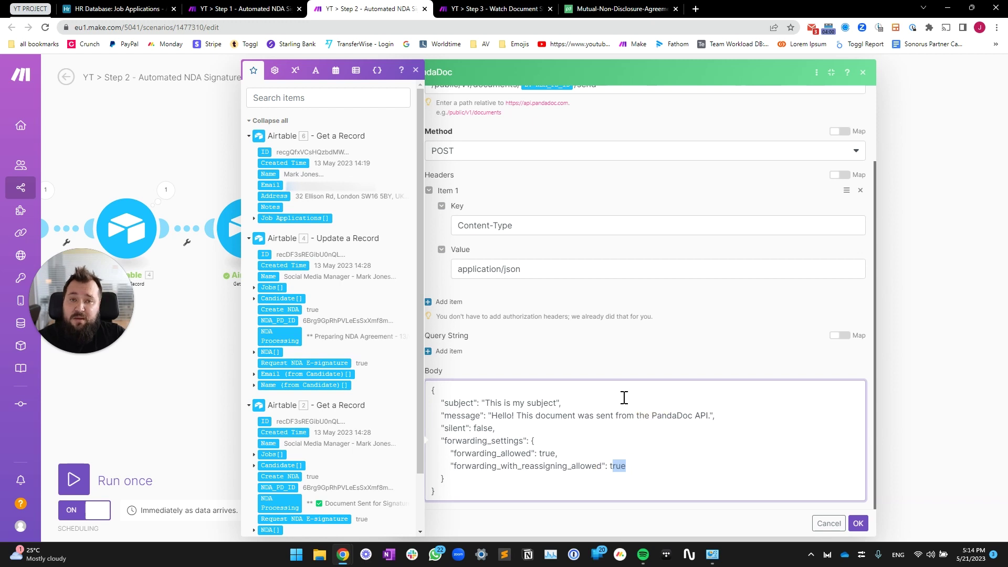
Confirm the PandaDoc API call's settings and examine its last run, including the response body, recipients and status code
left_click(703, 363)
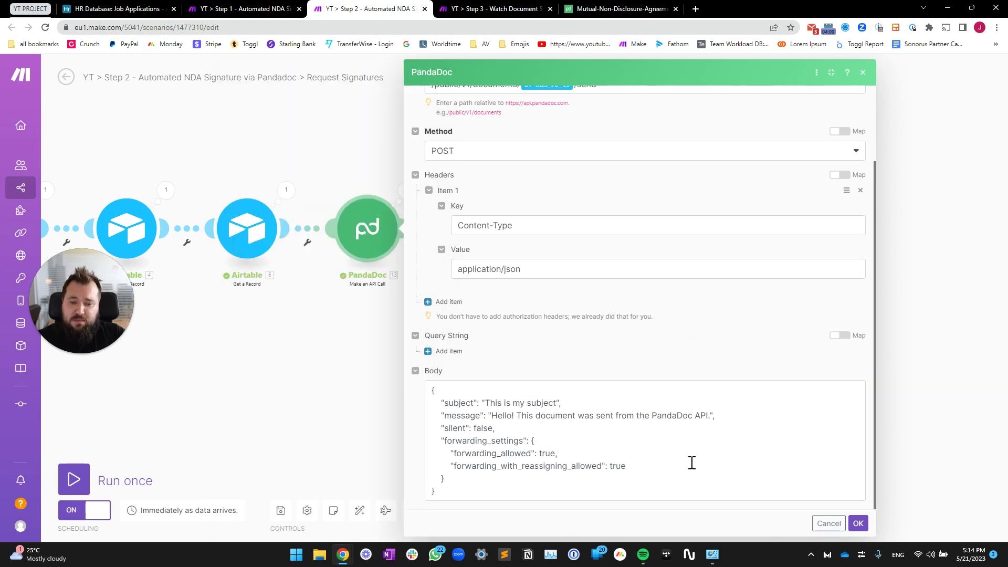
left_click(858, 524)
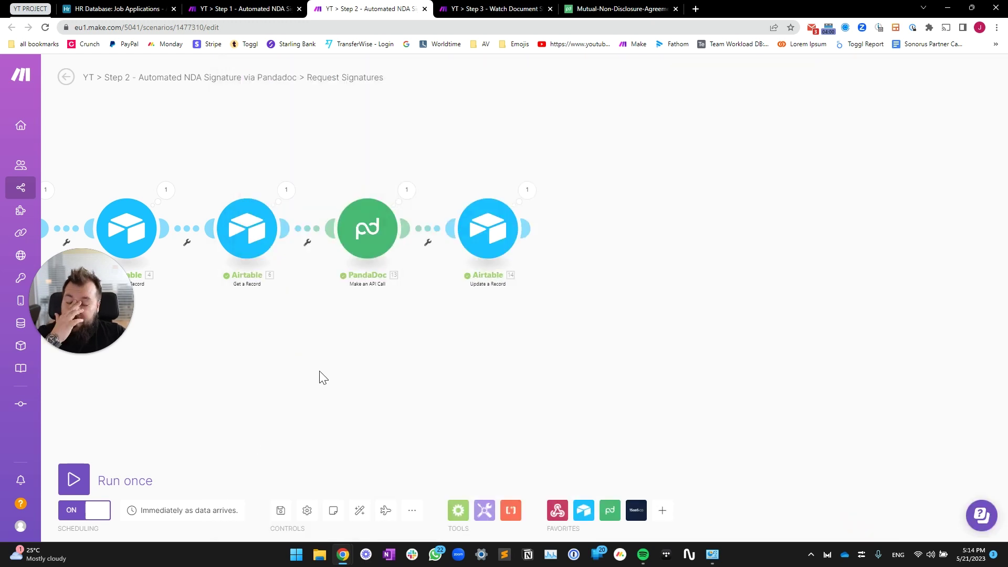
left_click(408, 224)
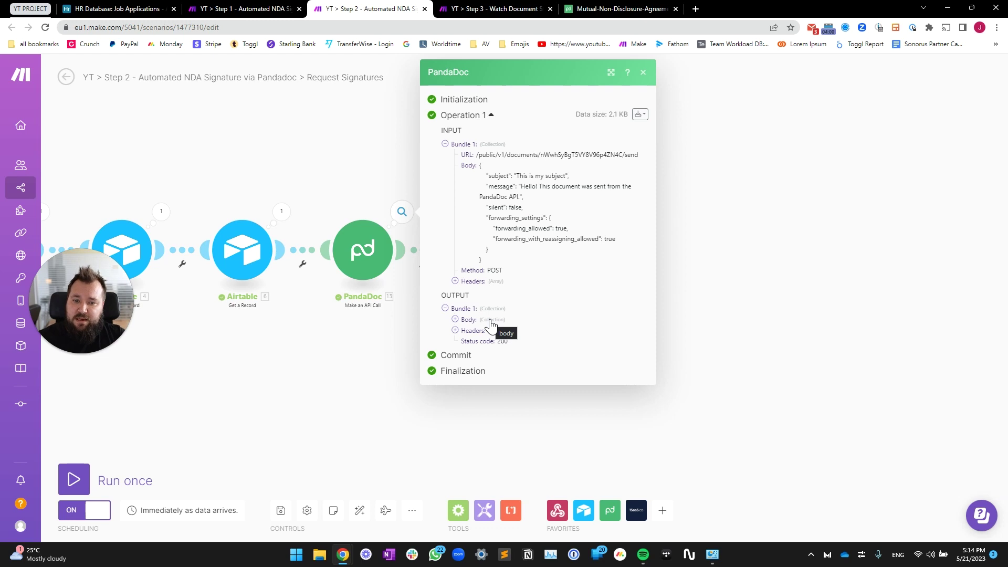
left_click(490, 321)
left_click(488, 424)
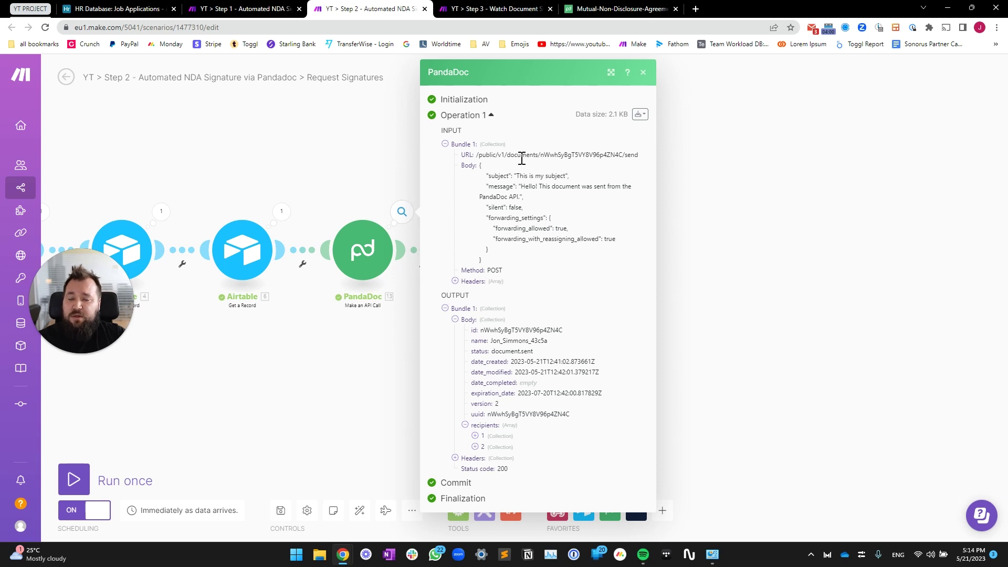
double_click(504, 469)
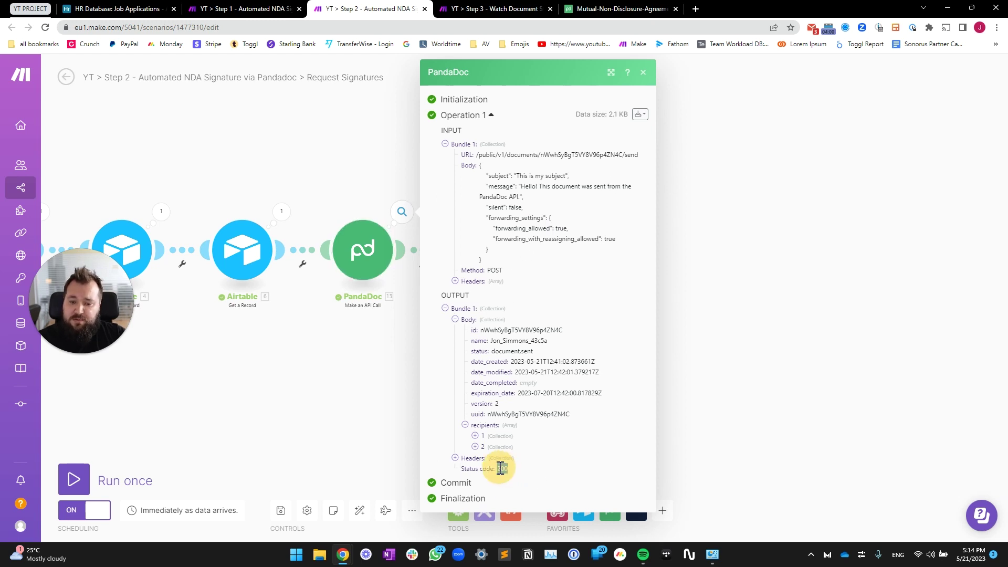
left_click(284, 390)
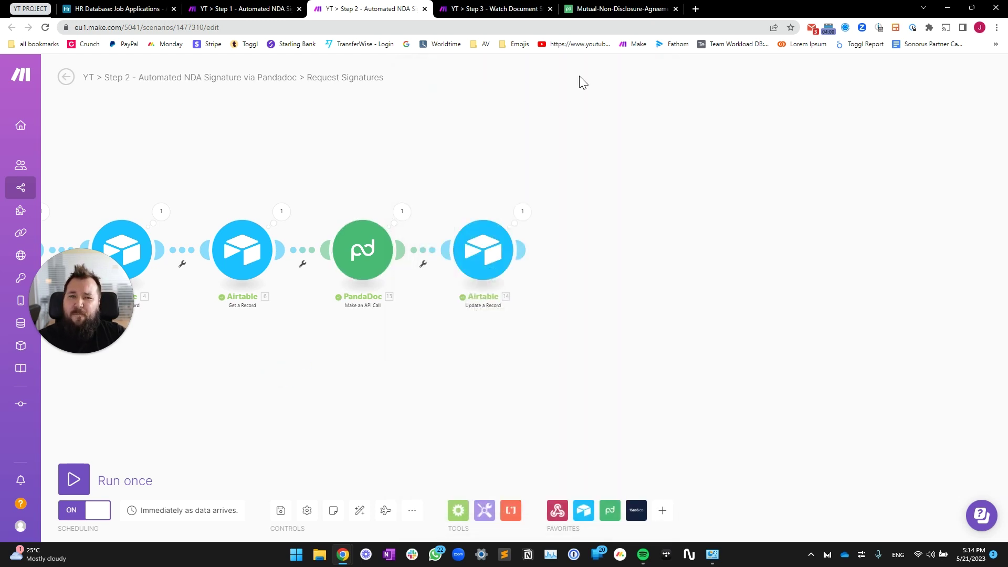
Switch to the Mutual-Non-Disclosure-Agreement template in PandaDoc, show its roles and signing order, and dismiss the collaboration notice
left_click(606, 9)
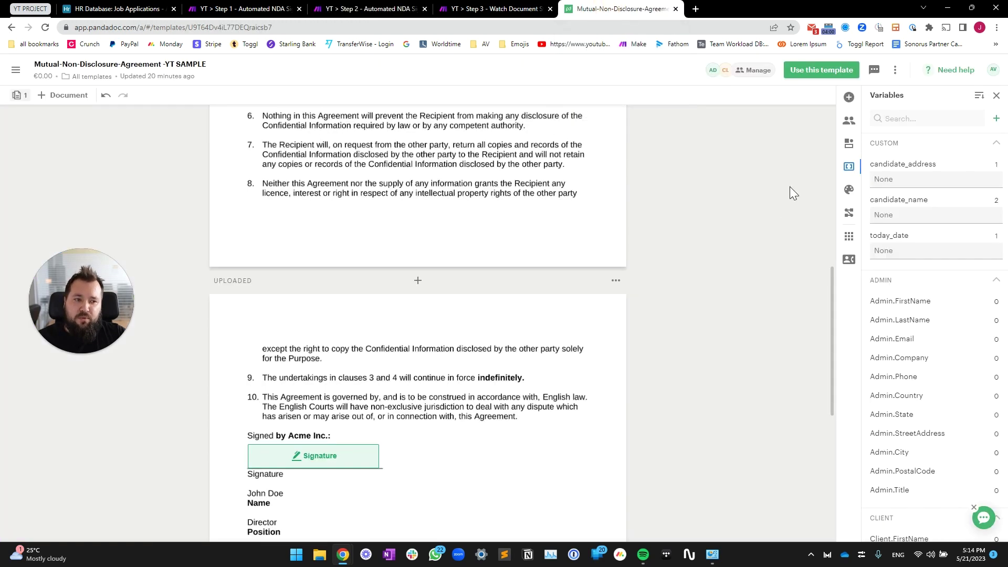
left_click(849, 121)
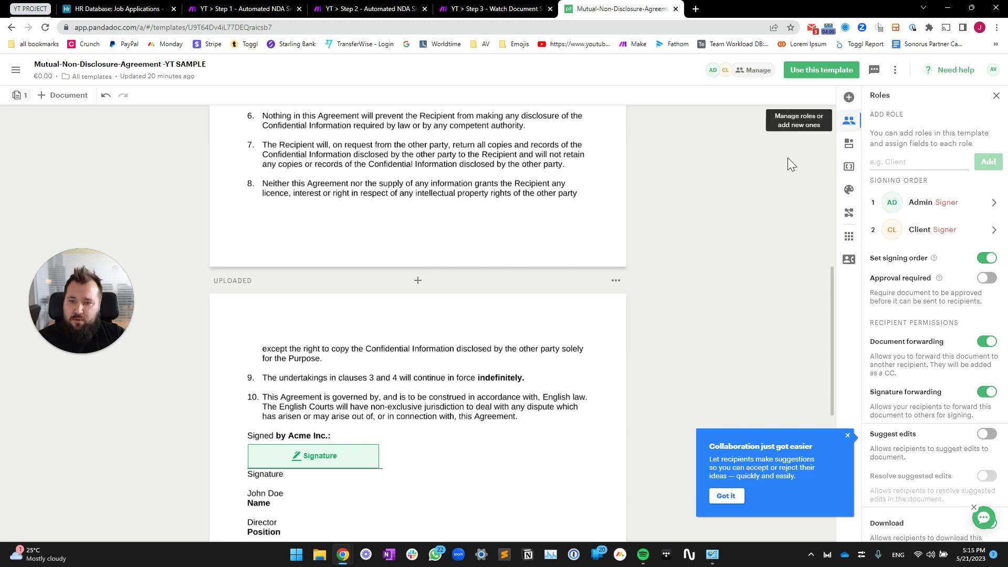
scroll(640, 367, "up", 5)
scroll(807, 312, "up", 3)
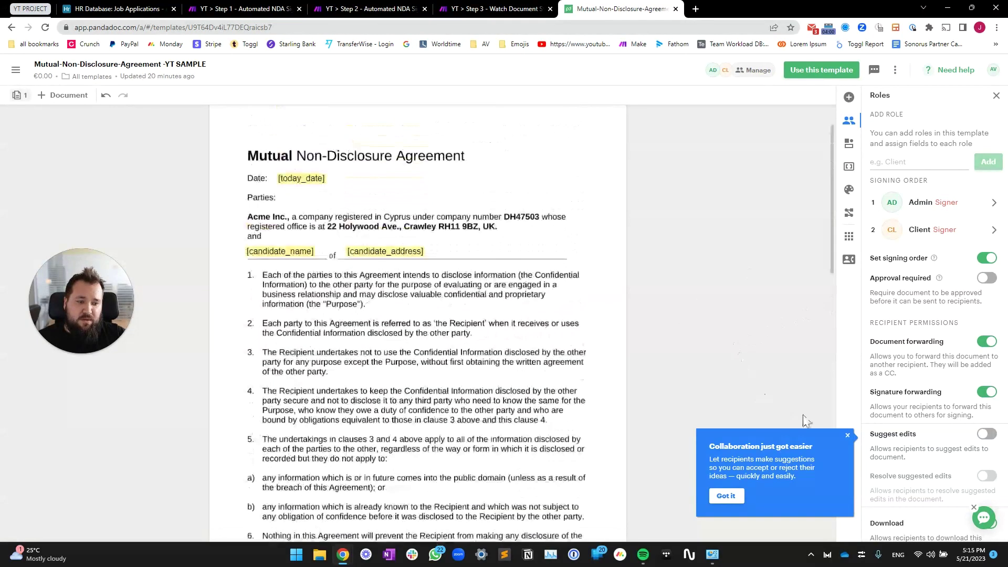
left_click(743, 494)
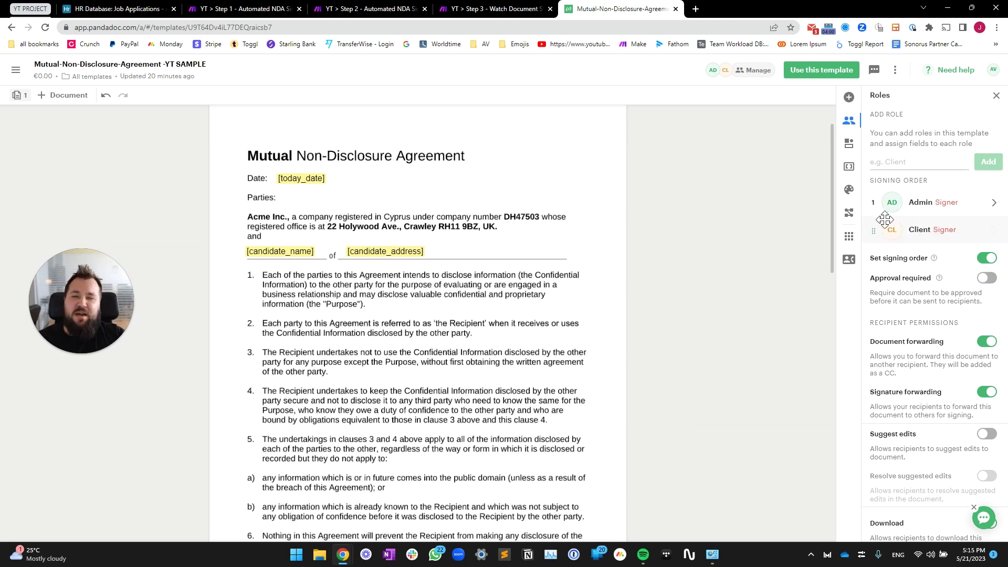
Turn the template's signing order off and back on, and try out reordering the Client signer
left_click(988, 261)
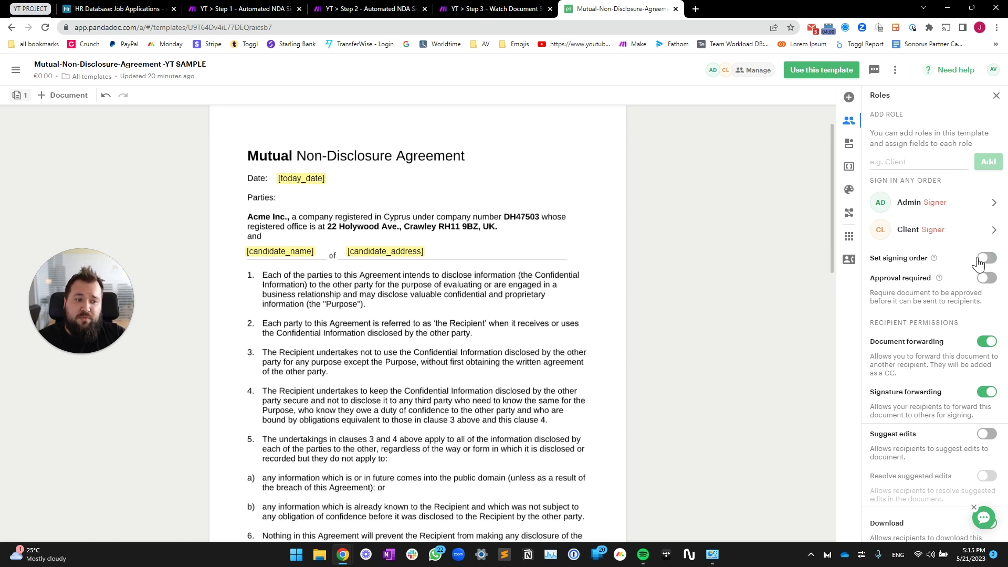
left_click(986, 259)
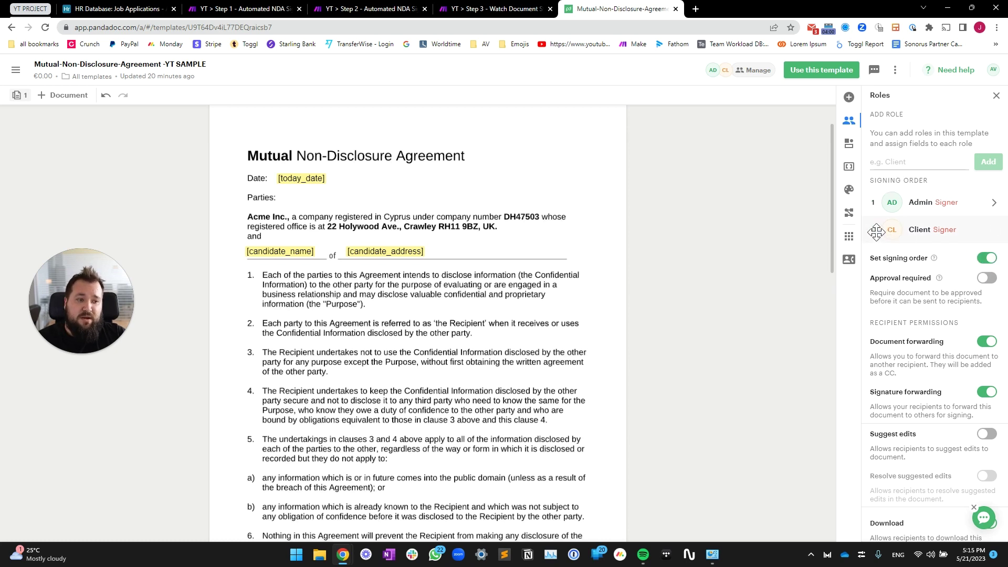
mouse_move(876, 231)
left_mouse_down()
mouse_move(881, 198)
mouse_move(887, 231)
mouse_move(868, 203)
mouse_move(879, 226)
mouse_move(882, 205)
mouse_move(882, 226)
left_mouse_up()
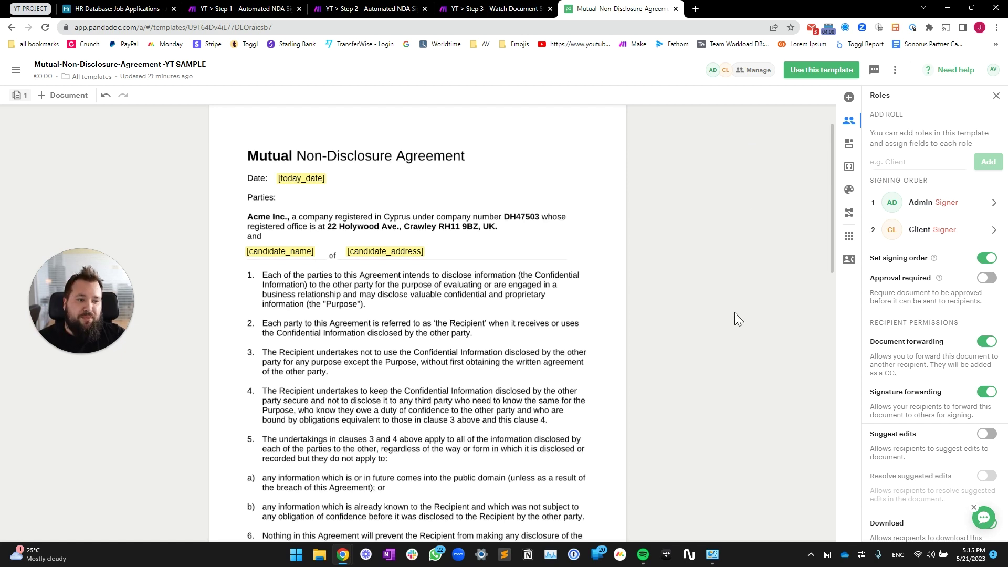
Return to the Step 2 scenario in Make and examine the final Airtable Update a Record module's NDA Processing text and record mapping
key("ctrl+3")
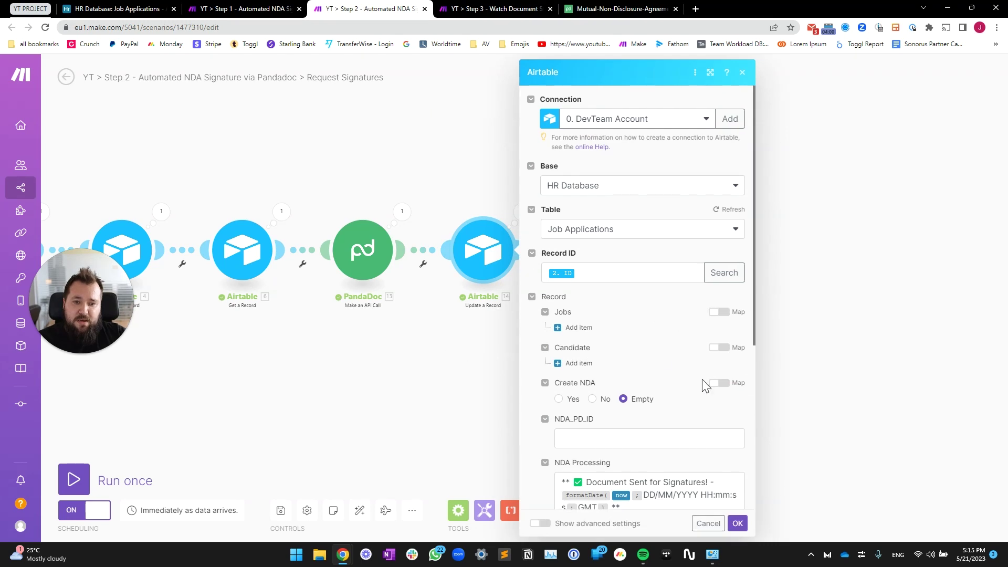
scroll(704, 386, "down", 3)
left_click_drag(404, 406, 323, 407)
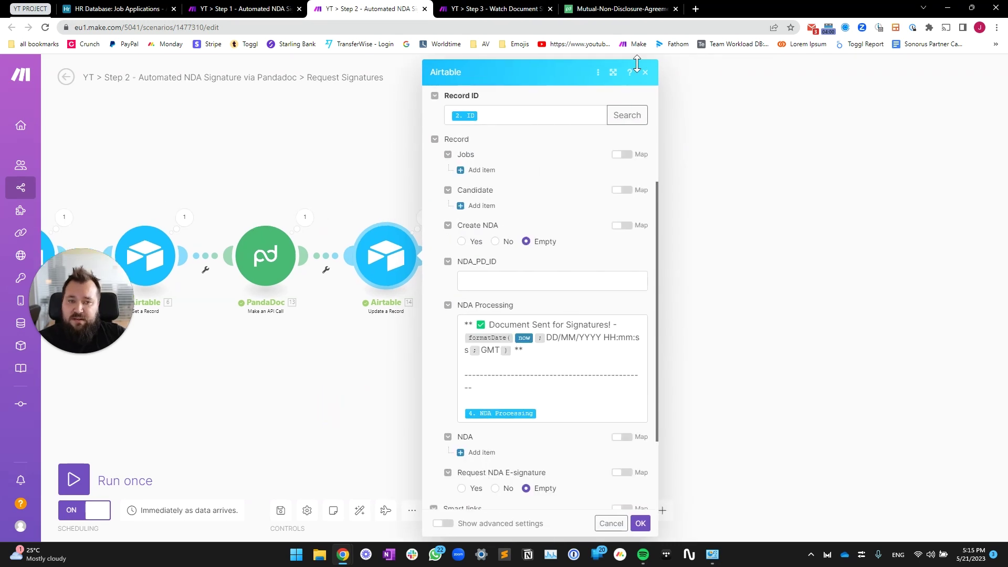
left_click(629, 72)
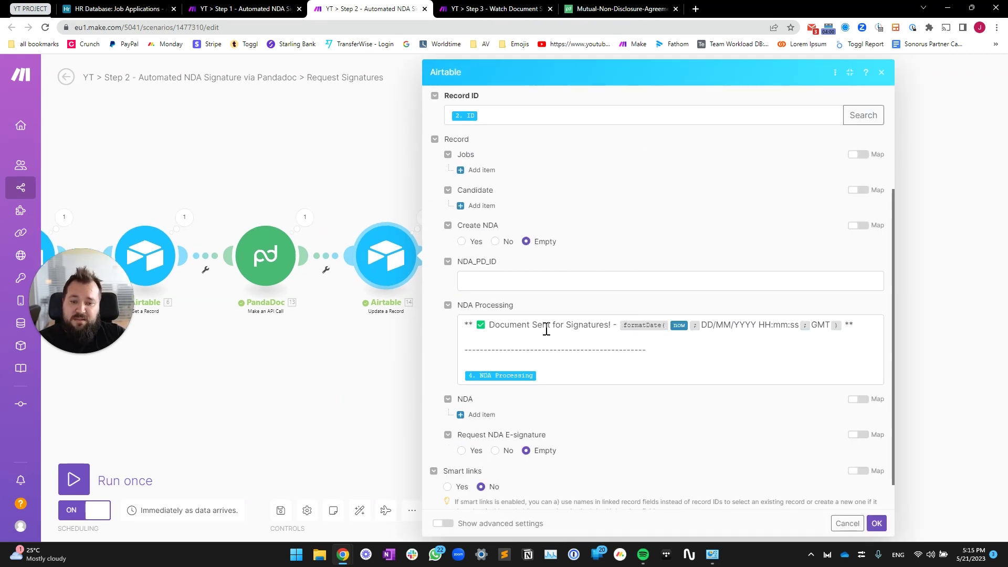
scroll(608, 348, "up", 3)
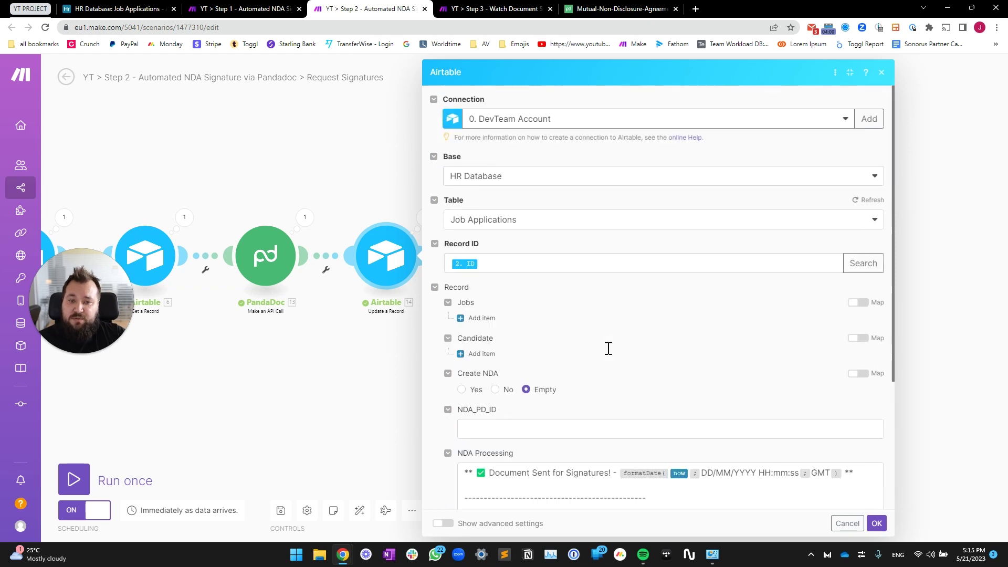
left_click(349, 333)
Run the Request Signatures scenario once in Make and tick Request NDA E-signature on the Airtable job application to trigger it
key("ctrl+1")
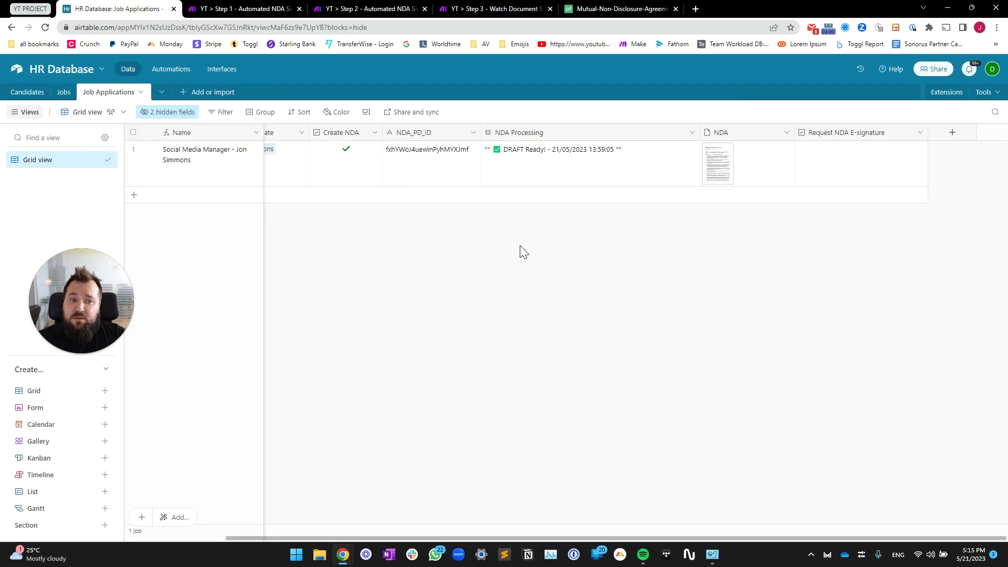
left_click(368, 9)
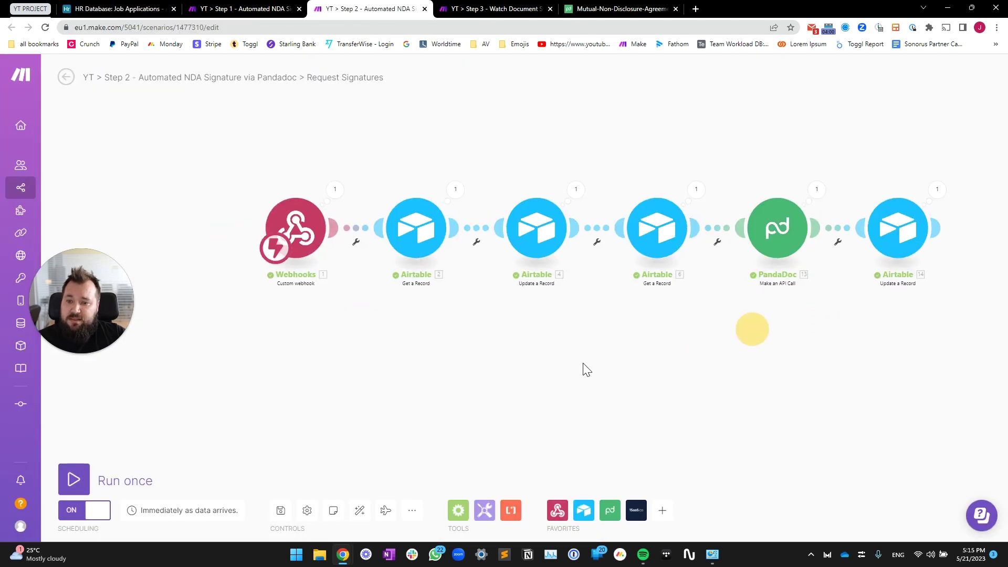
left_click(74, 480)
left_click(118, 9)
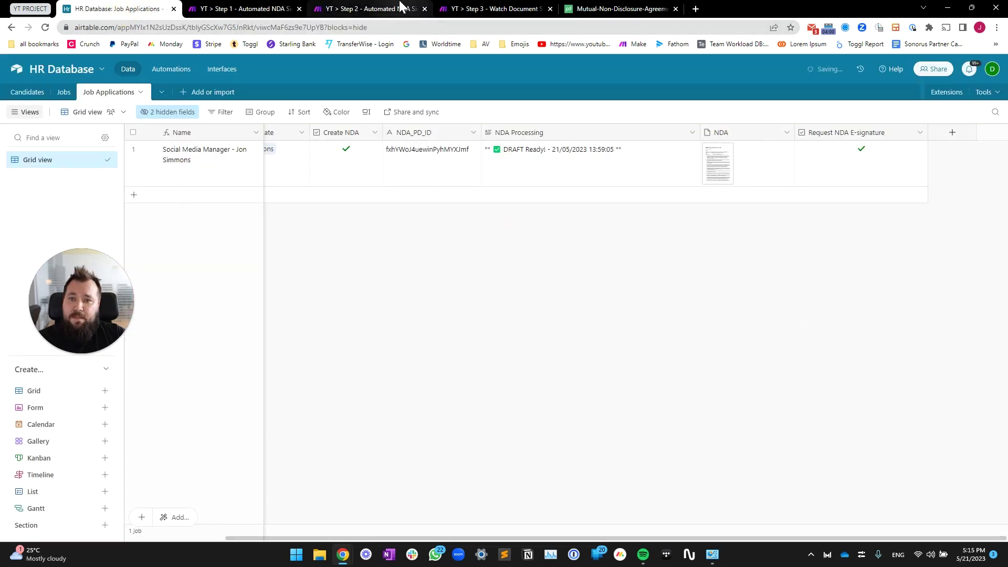
left_click(388, 9)
scroll(368, 210, "down", 1)
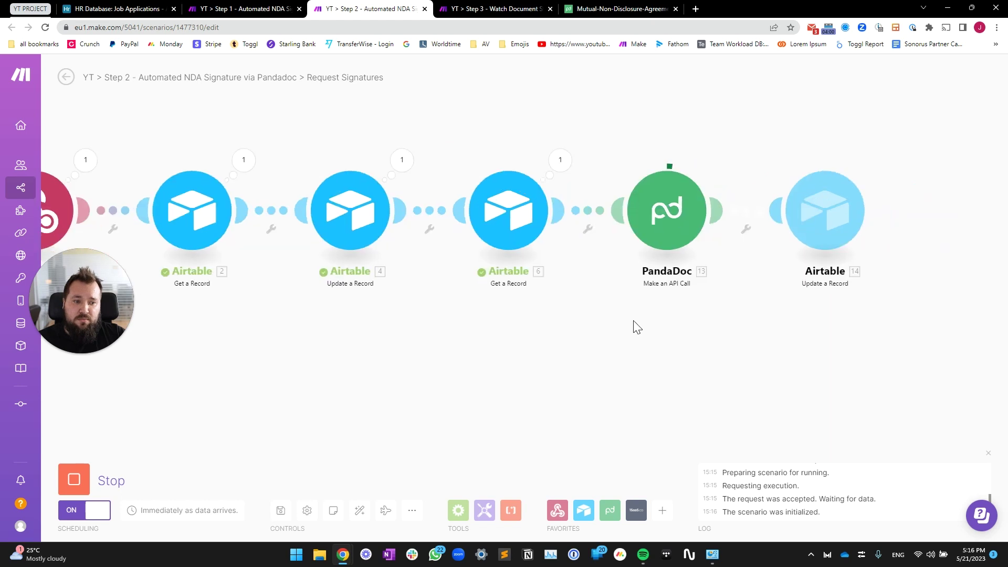
scroll(643, 262, "right", 2)
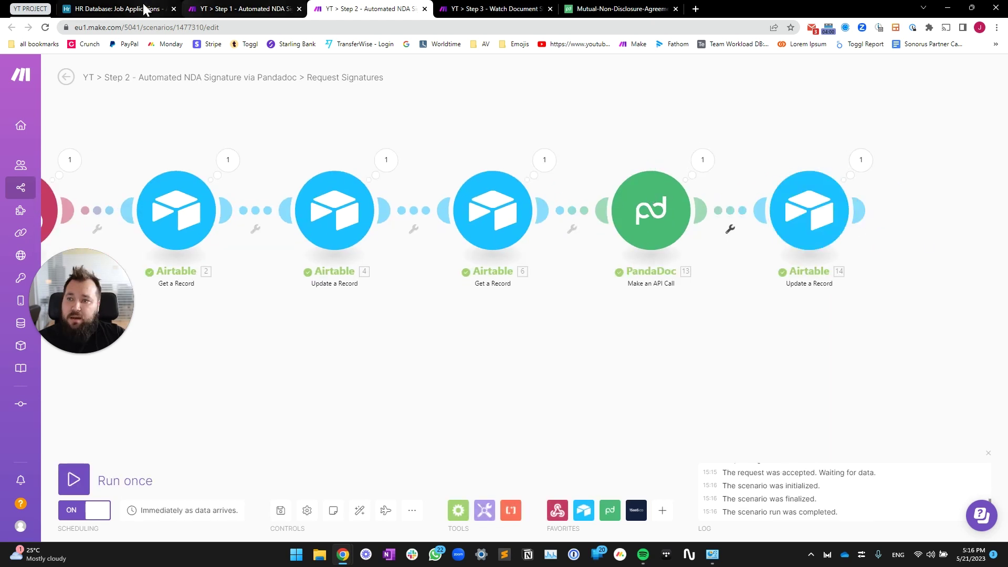
Reload the Job Applications table in Airtable and read the record's full NDA Processing log
left_click(118, 9)
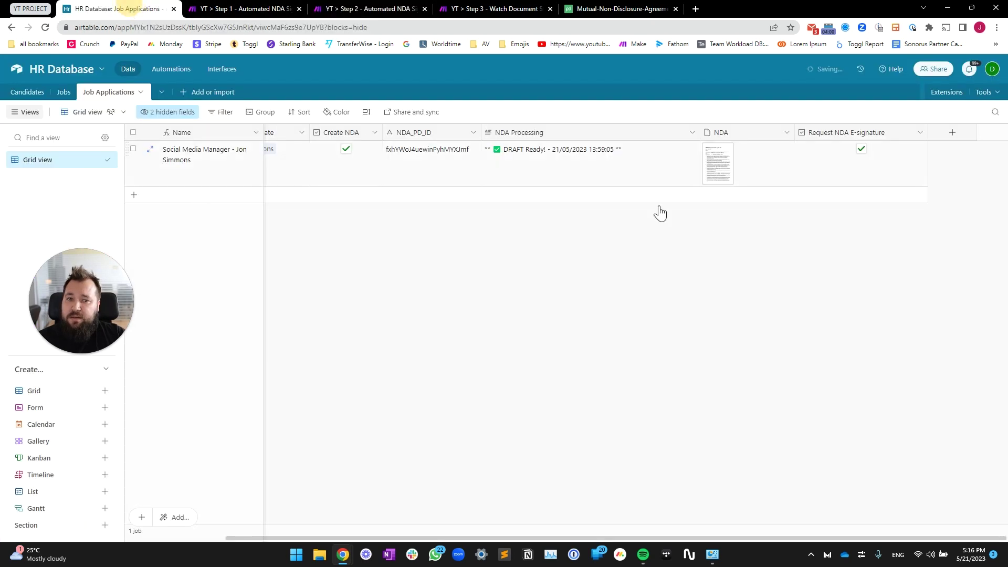
left_click(638, 168)
left_click(698, 160)
left_click(673, 320)
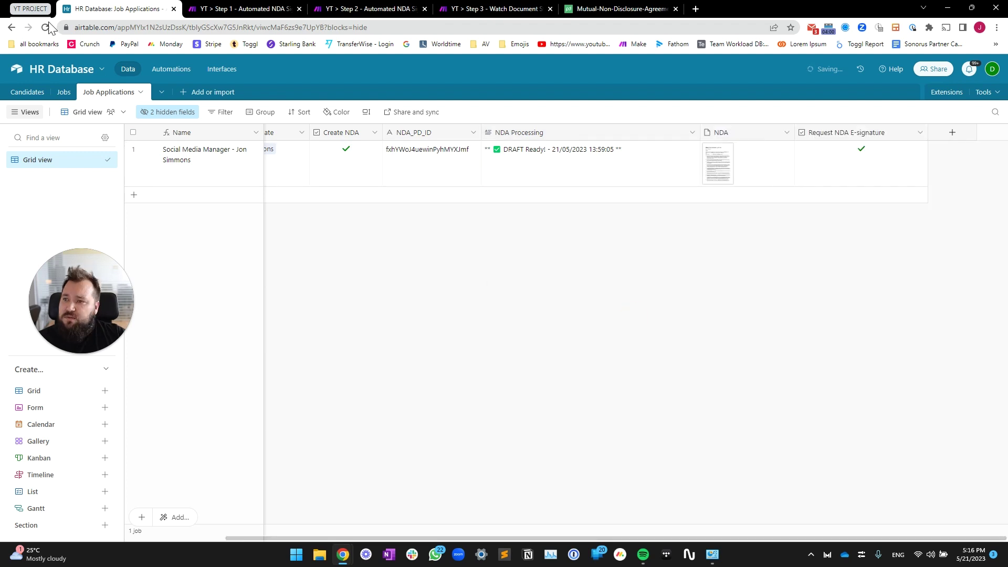
left_click(562, 165)
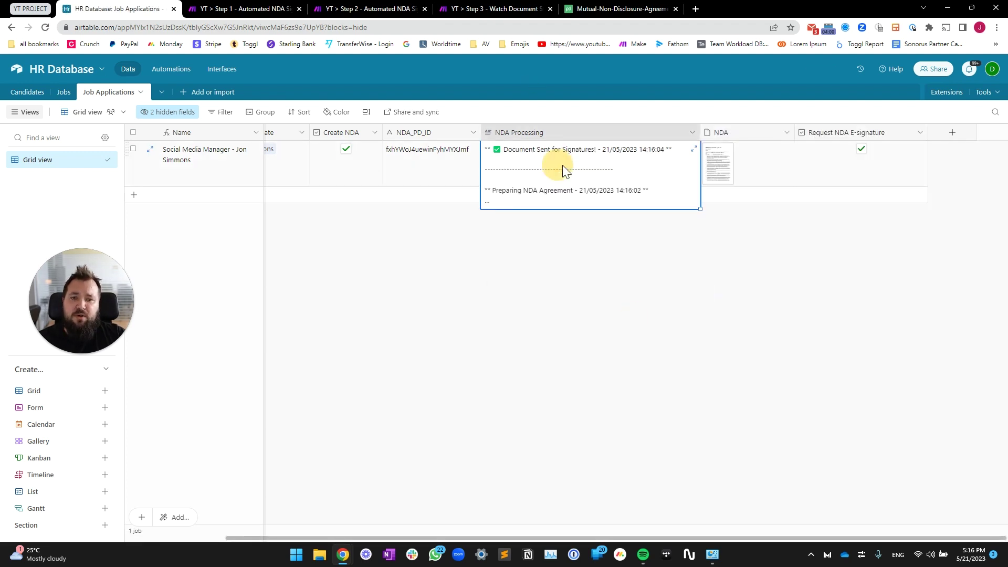
left_click(693, 151)
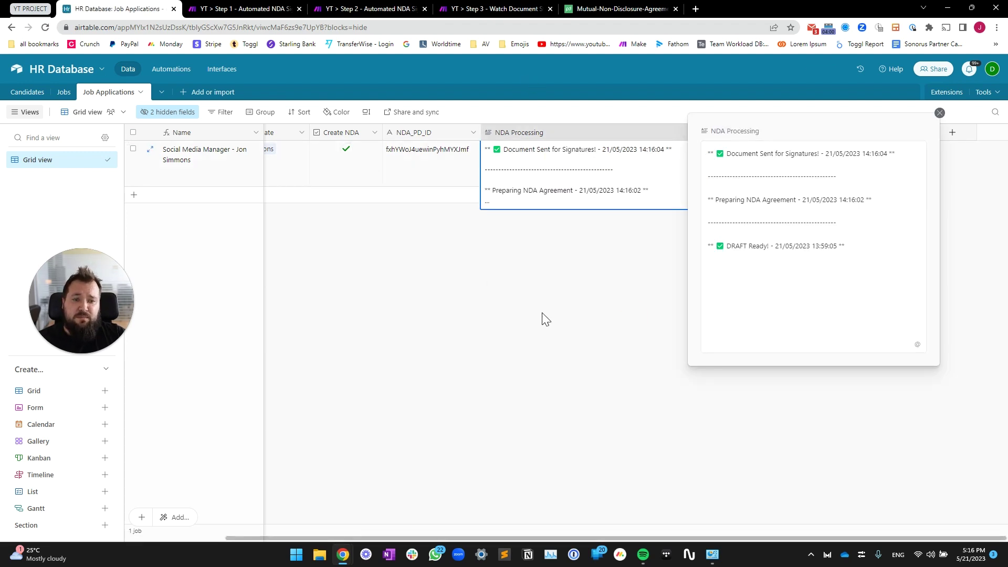
left_click(543, 315)
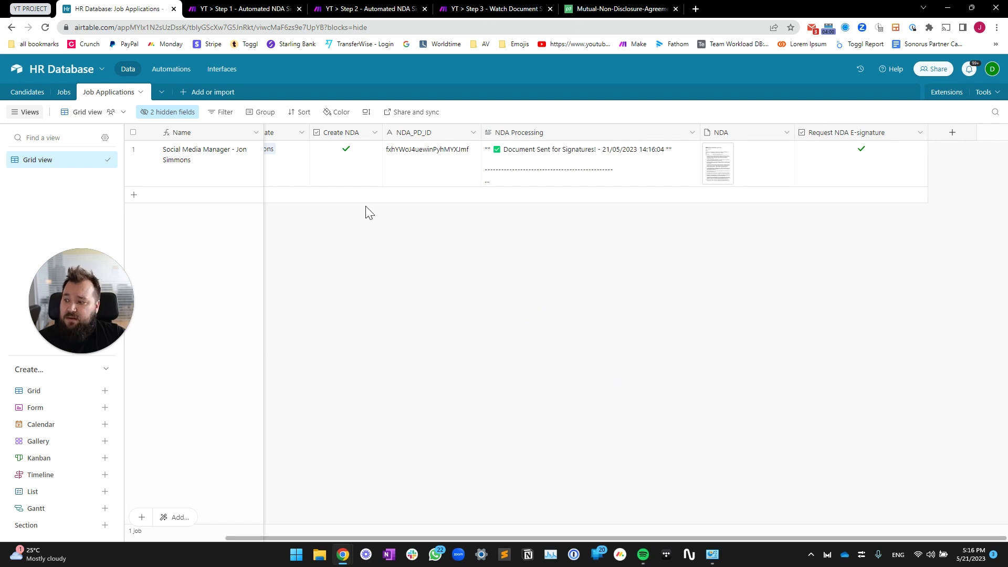
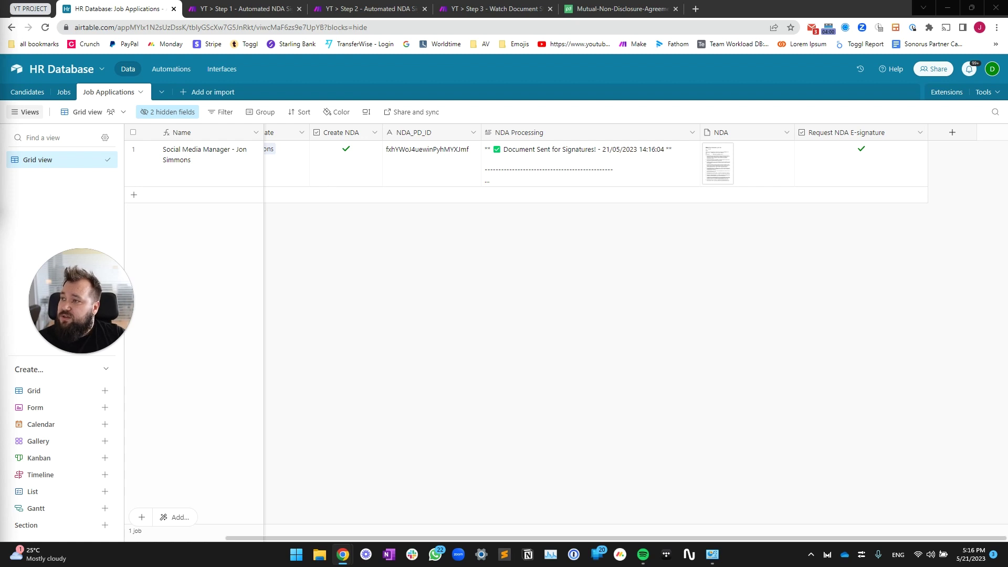
Open the signature request e-mail in Gmail and its PandaDoc document, placing the candidate's Gmail inbox beside it
left_click_drag(0, 131, 1001, 141)
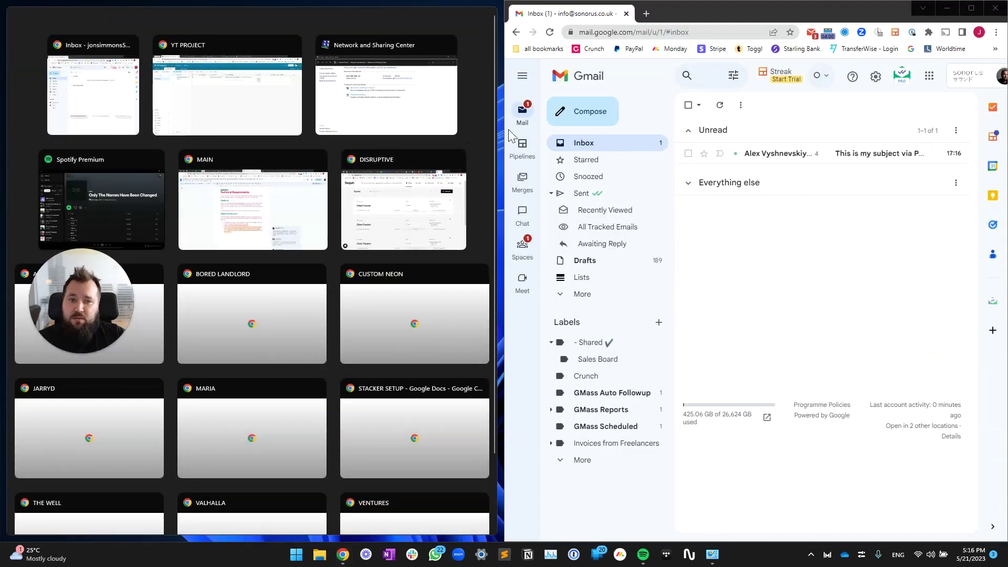
left_click(765, 265)
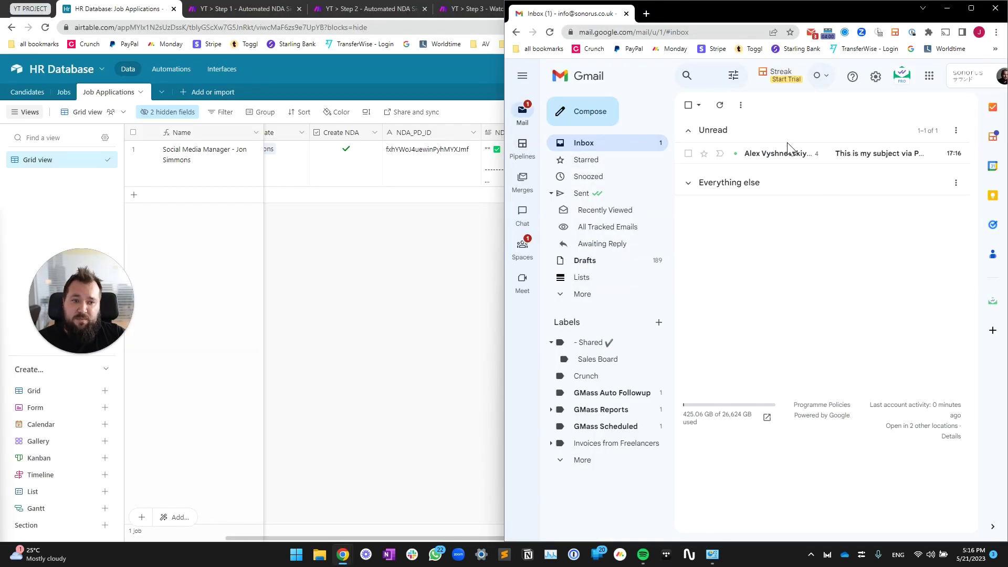
left_click(771, 155)
left_click(800, 352)
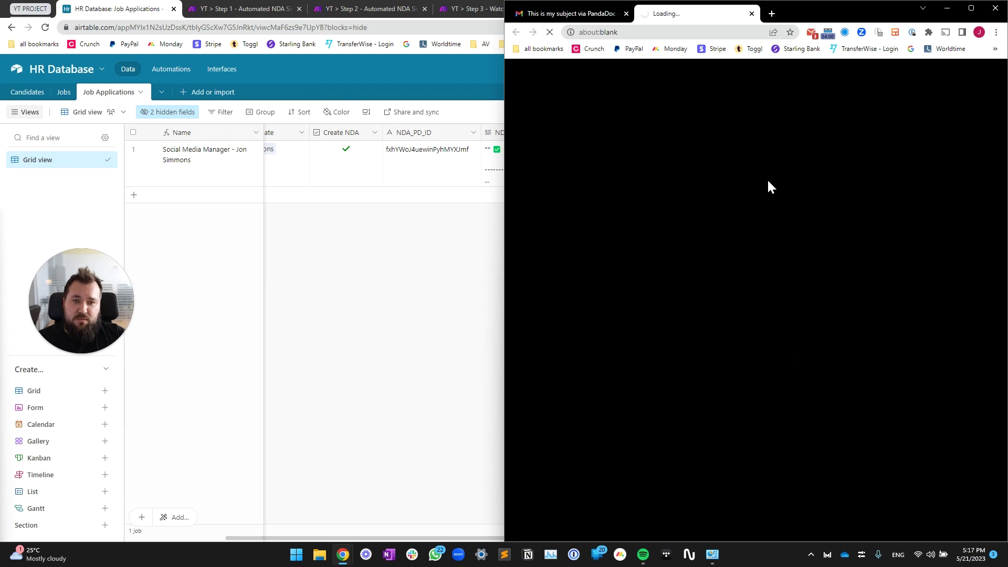
left_click_drag(218, 209, 5, 174)
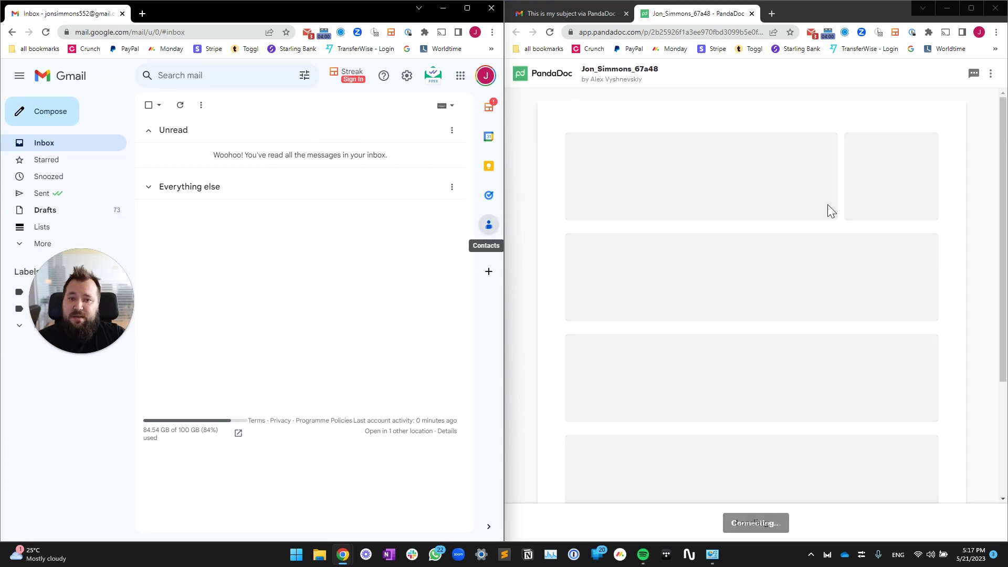
Sign the NDA in PandaDoc for Acme Inc. with a hand-drawn signature and finish the document
scroll(720, 310, "down", 5)
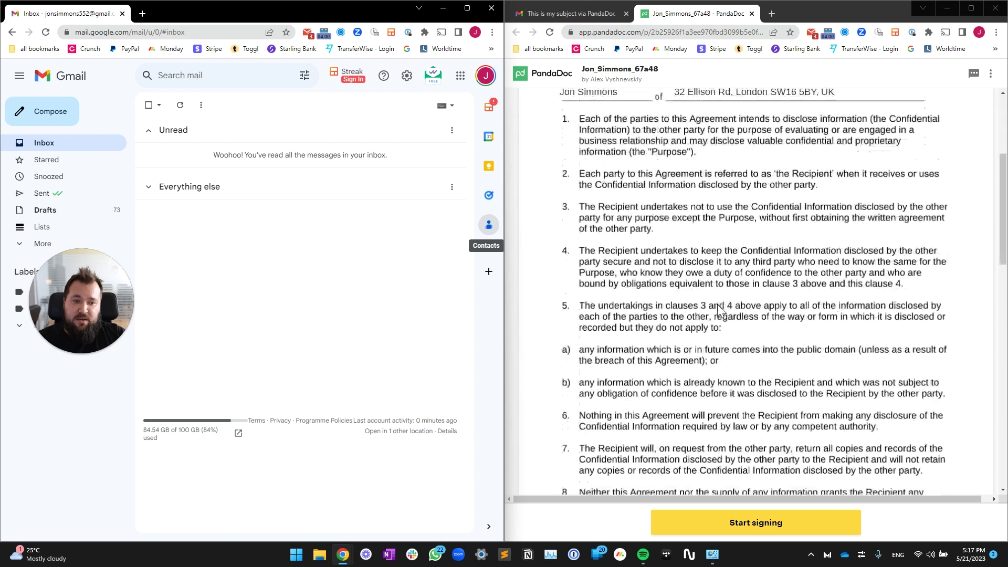
scroll(717, 310, "down", 10)
scroll(704, 289, "up", 3)
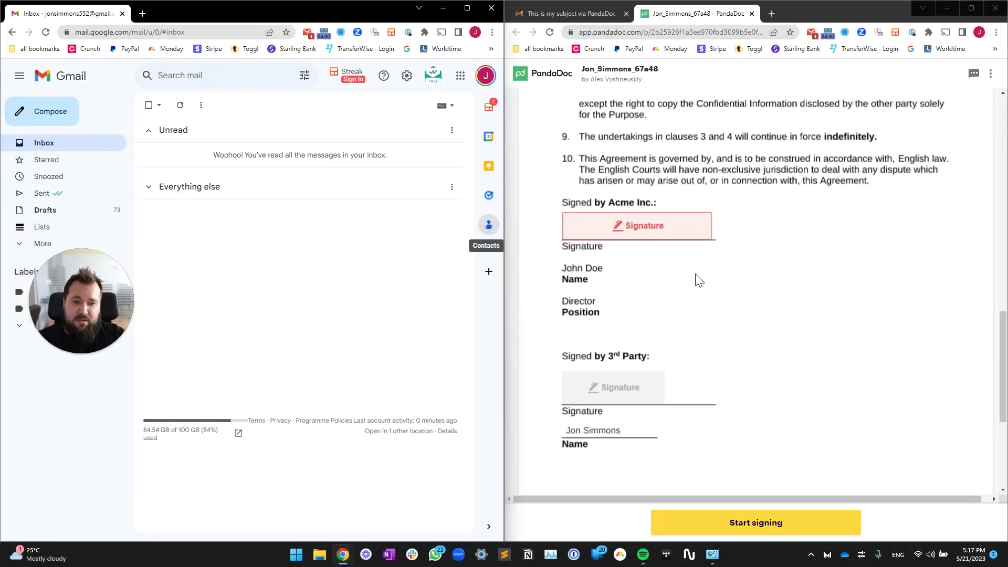
left_click(634, 231)
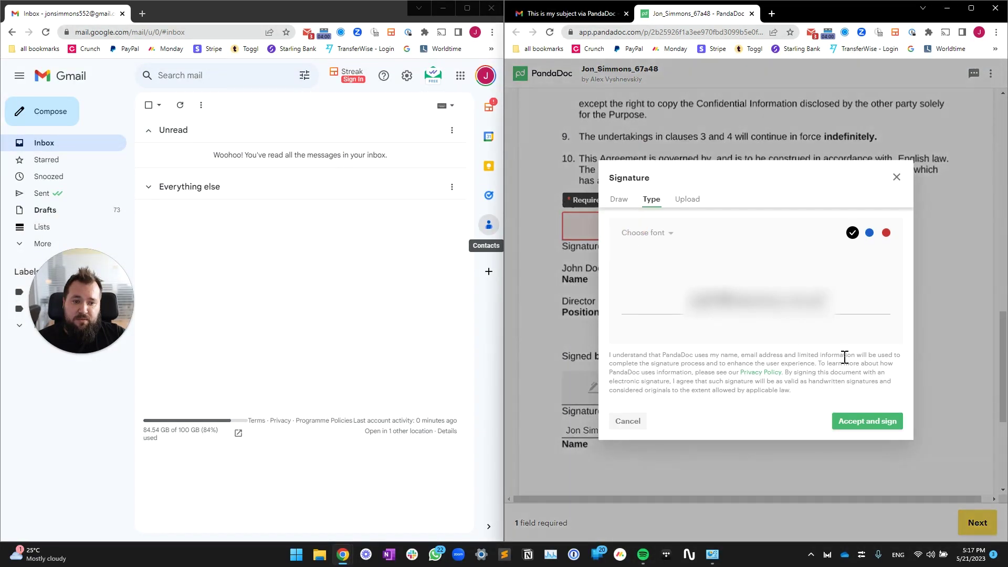
left_click(629, 202)
left_click_drag(656, 284, 792, 279)
left_click(868, 420)
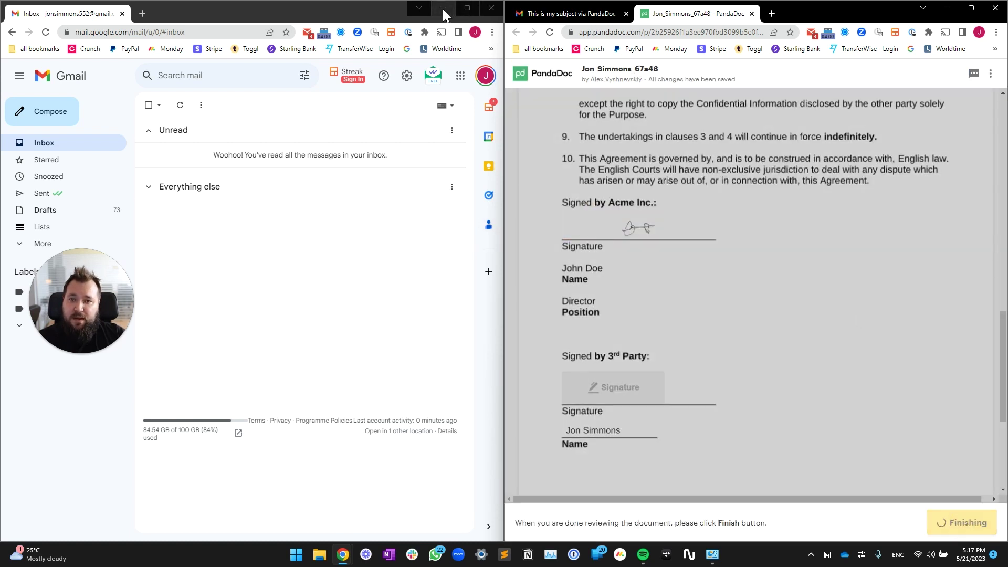
Return to the Airtable Job Applications table and check the Acme Inc. signature in the record's updated NDA attachment
left_click(443, 8)
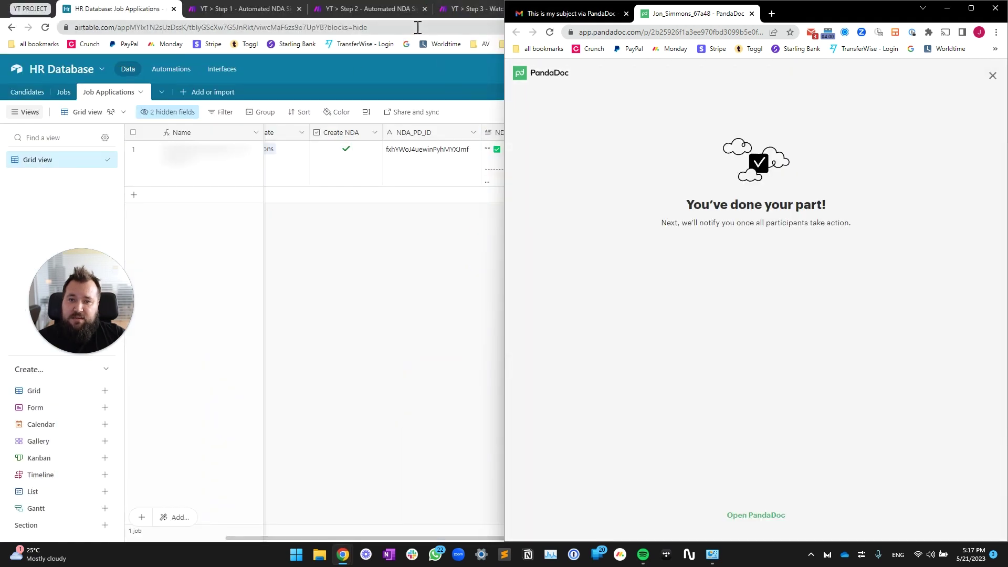
left_click(947, 7)
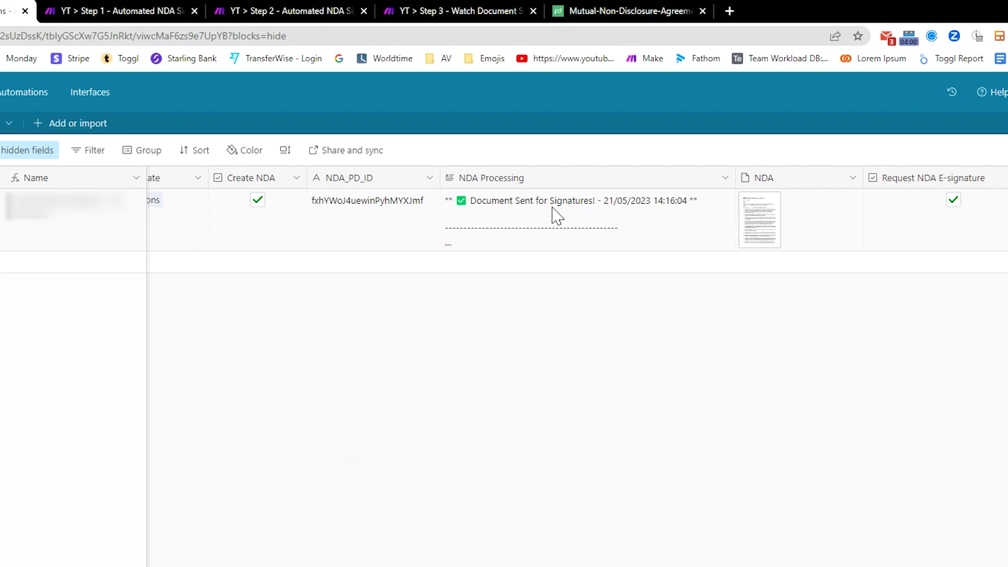
left_click(548, 444)
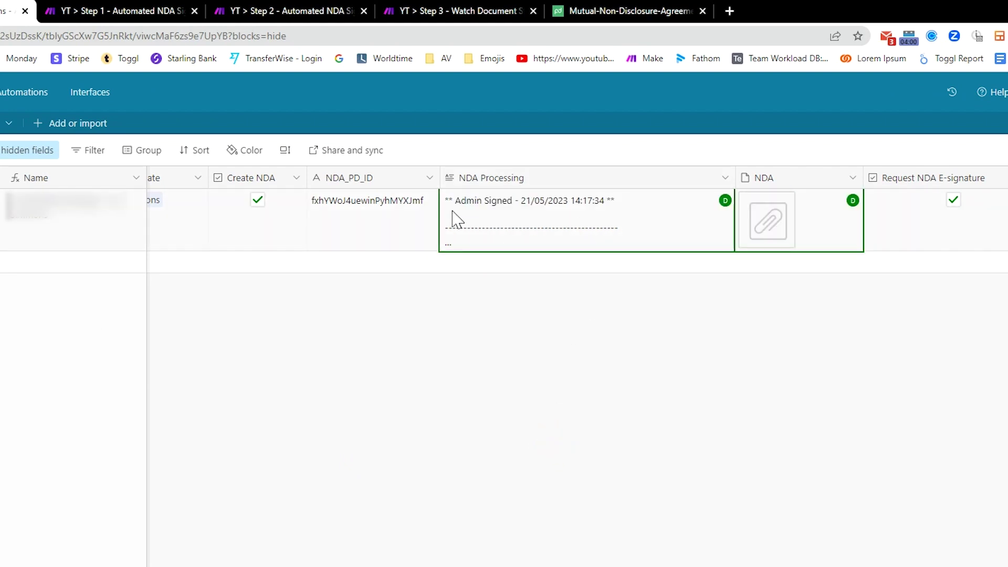
left_click(777, 242)
left_click(785, 243)
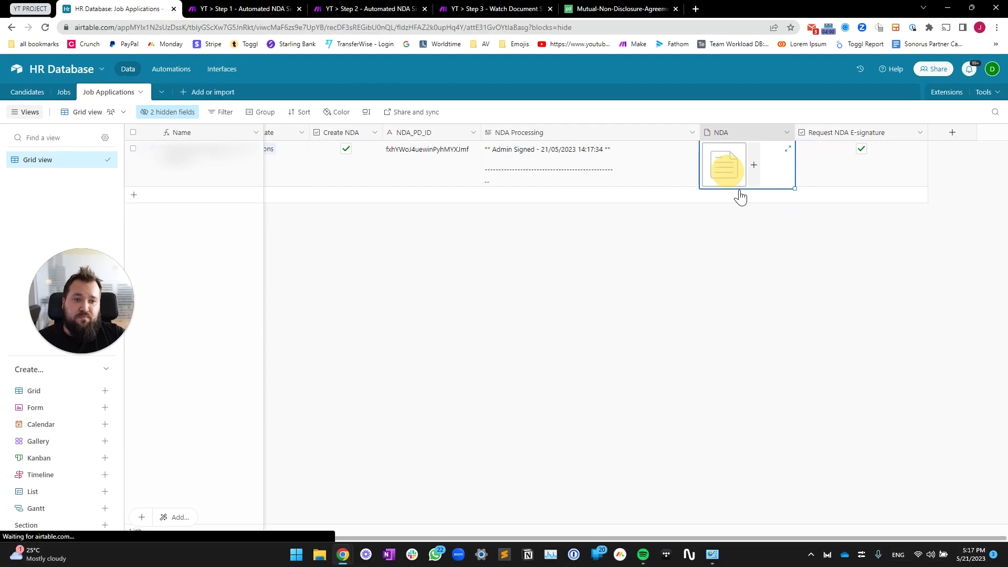
scroll(335, 308, "down", 3)
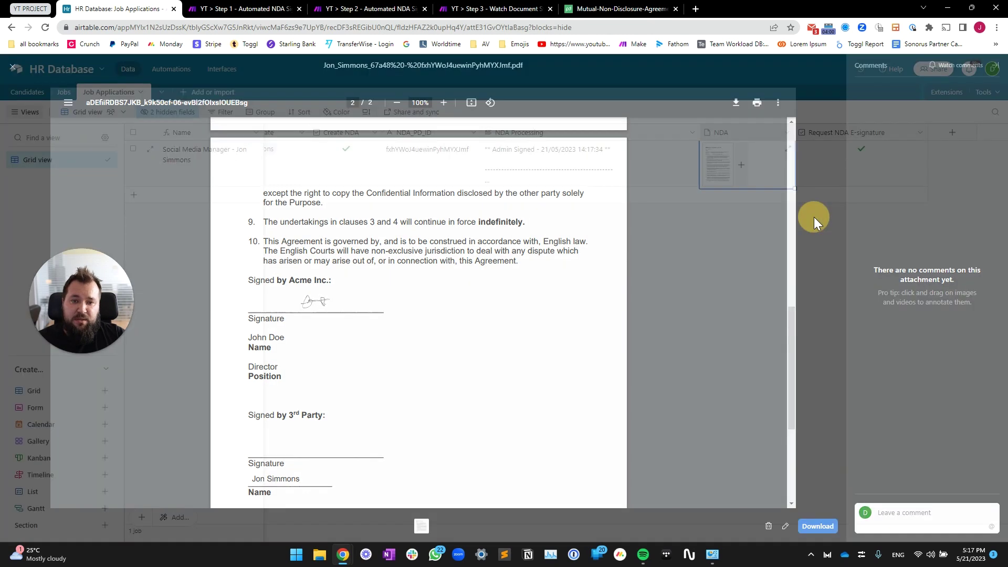
left_click(813, 216)
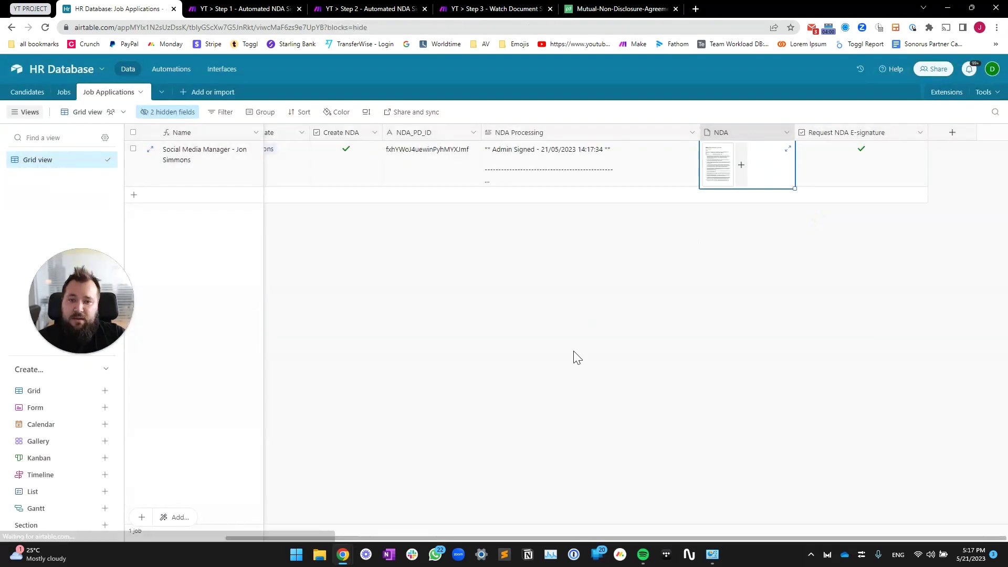
Open the PandaDoc signature request from the candidate's Gmail inbox and place the document window over Airtable
mouse_move(350, 558)
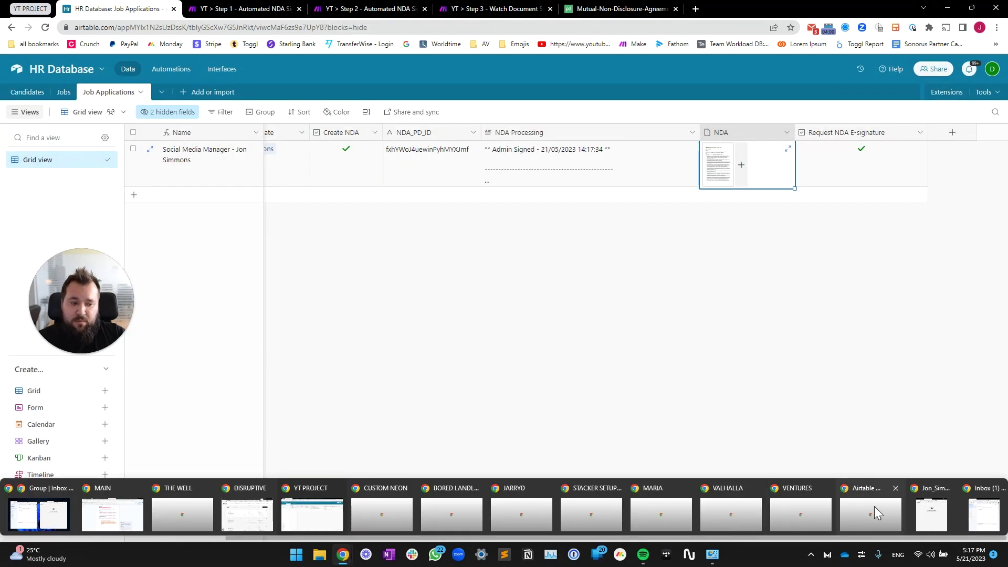
left_click(989, 517)
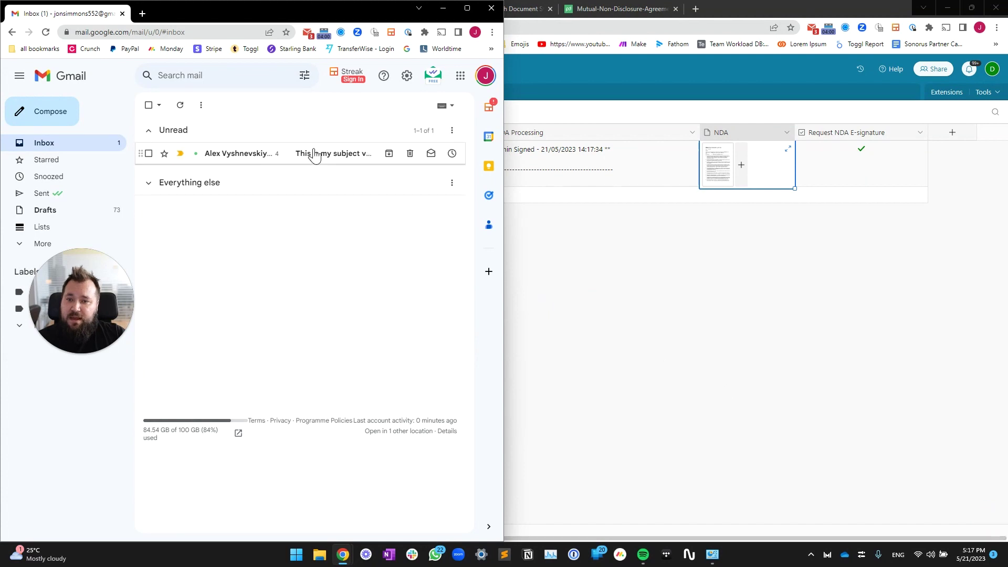
left_click(233, 158)
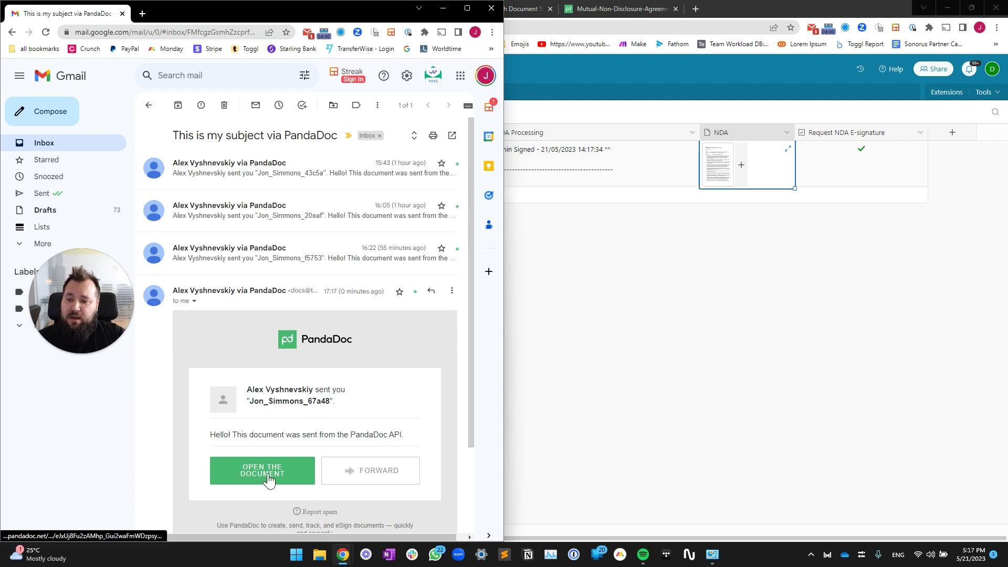
left_click(265, 475)
left_click_drag(375, 12, 751, 227)
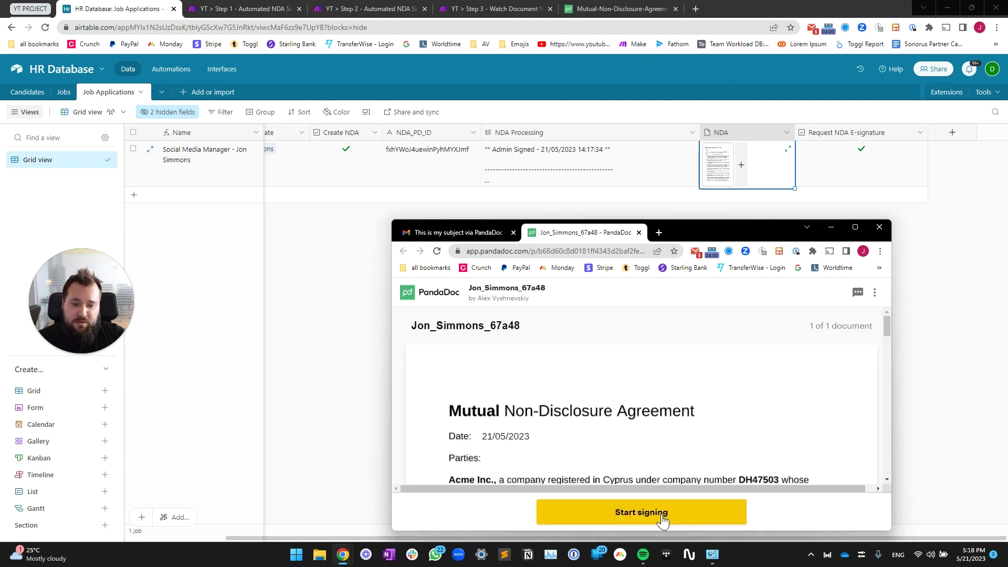
Sign the NDA's 3rd Party signature field as the candidate with a hand-drawn signature and finish the document
left_click(663, 513)
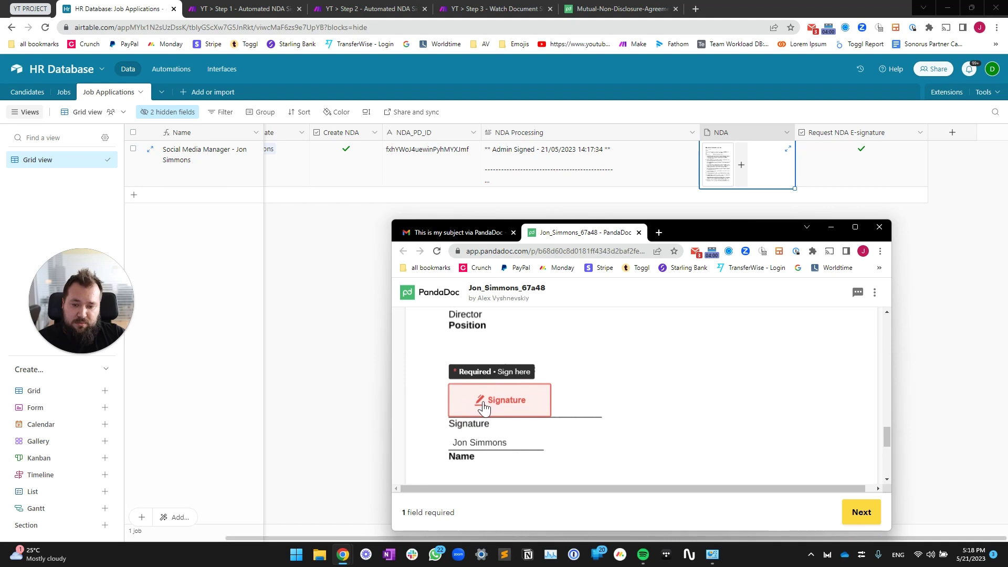
left_click(483, 407)
left_click(504, 342)
left_click_drag(512, 388, 724, 447)
left_click(754, 485)
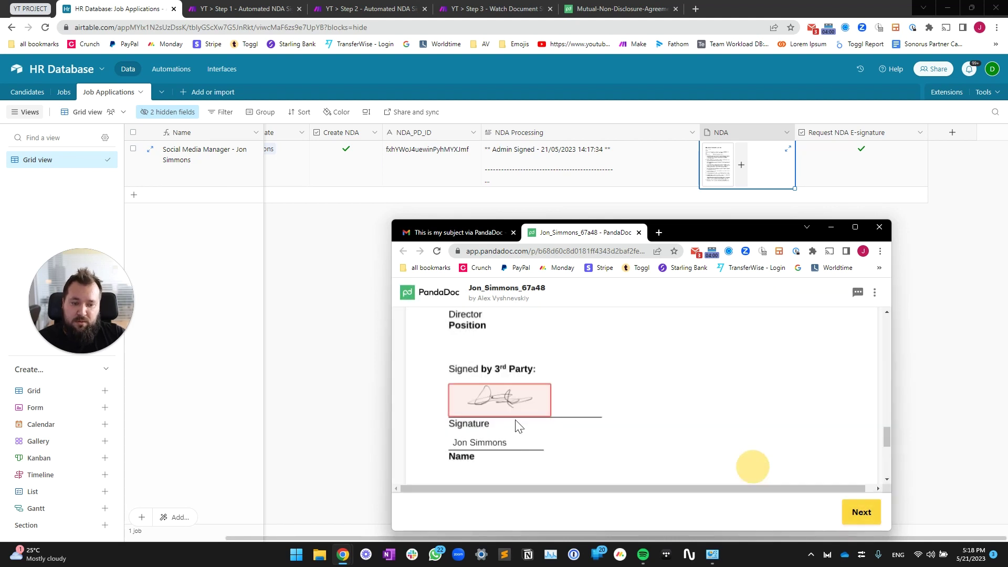
left_click(854, 512)
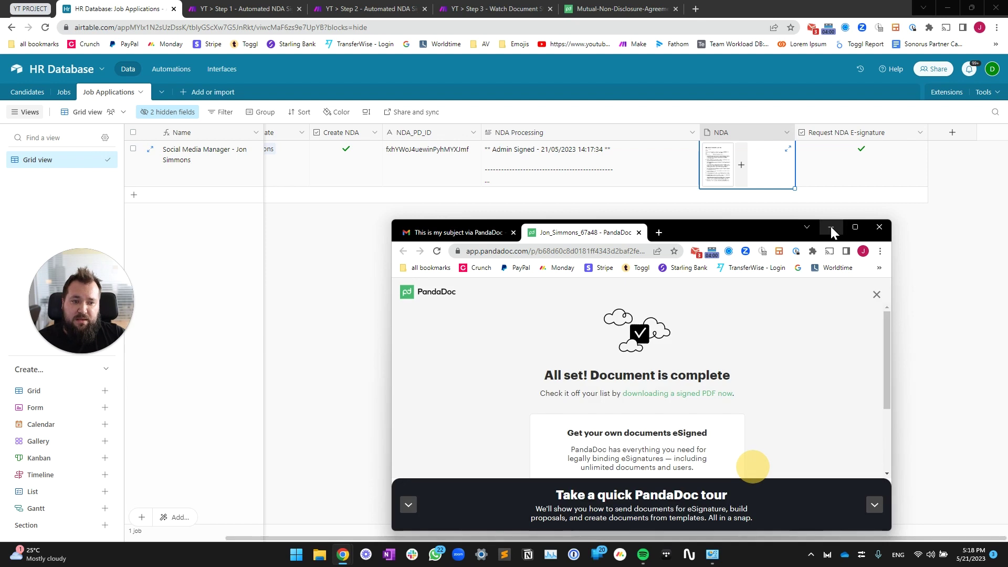
Return to Airtable and review both signatures and the Signature Certificate page in the record's completed NDA attachment
left_click(830, 226)
left_click(489, 272)
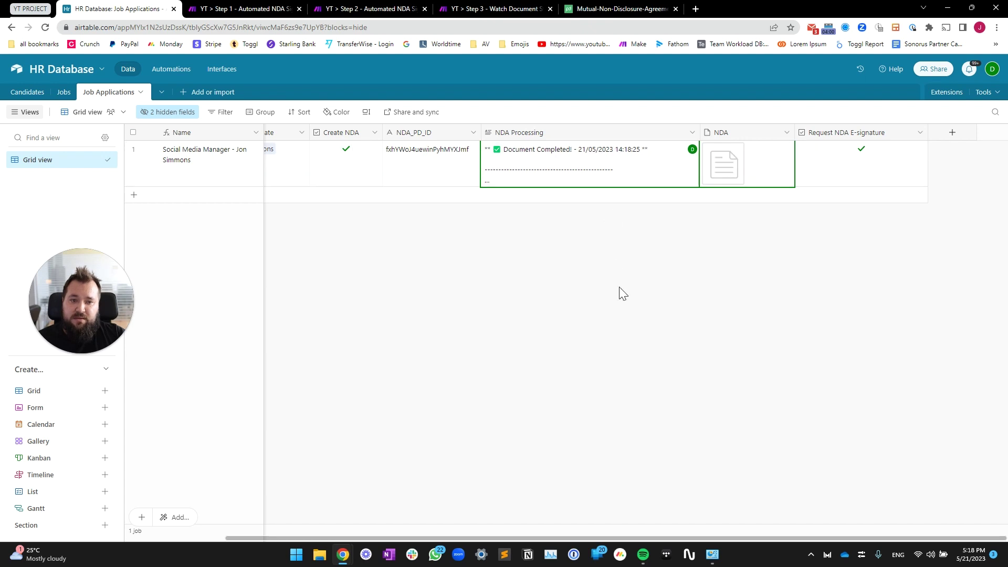
left_click(728, 169)
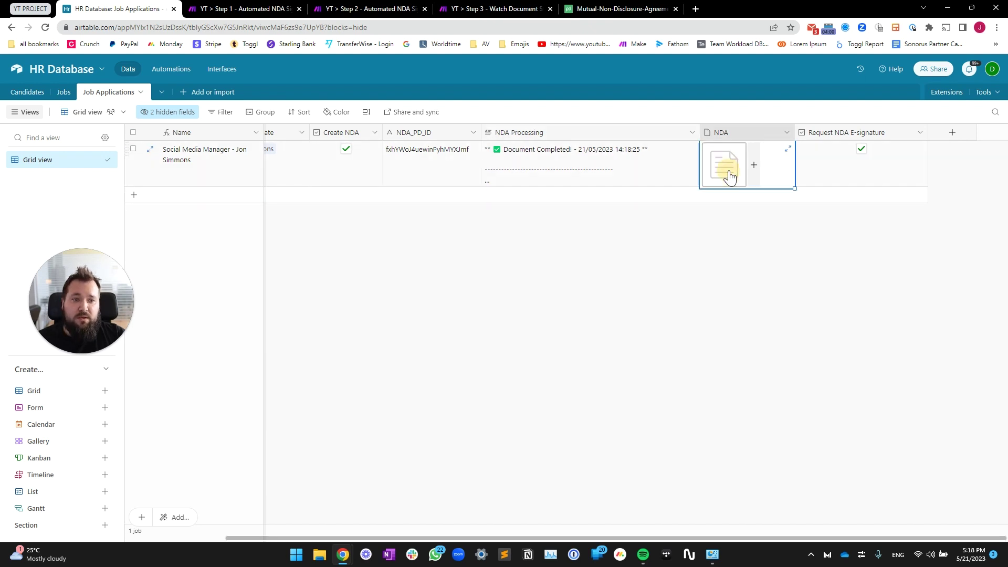
left_click(717, 163)
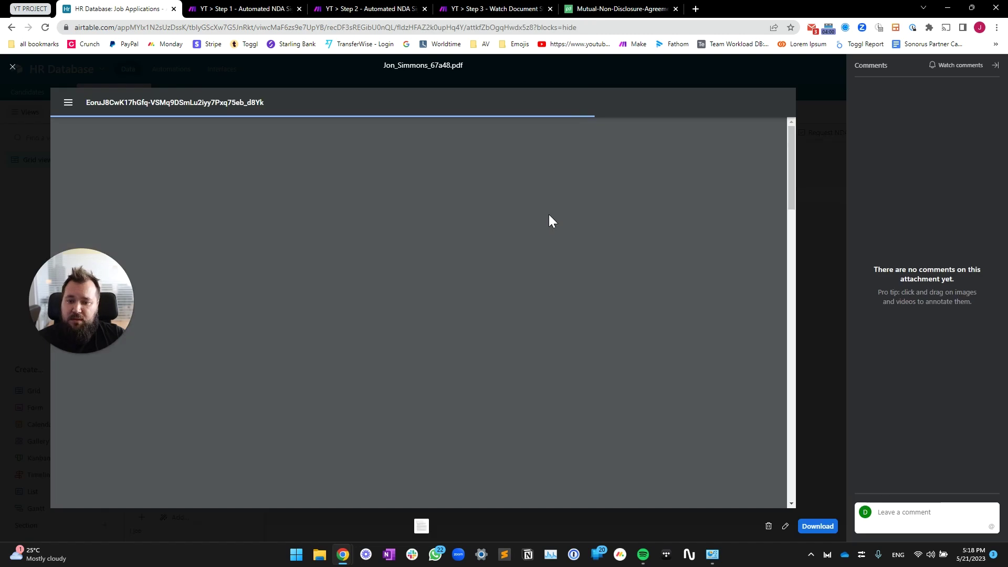
scroll(554, 215, "down", 15)
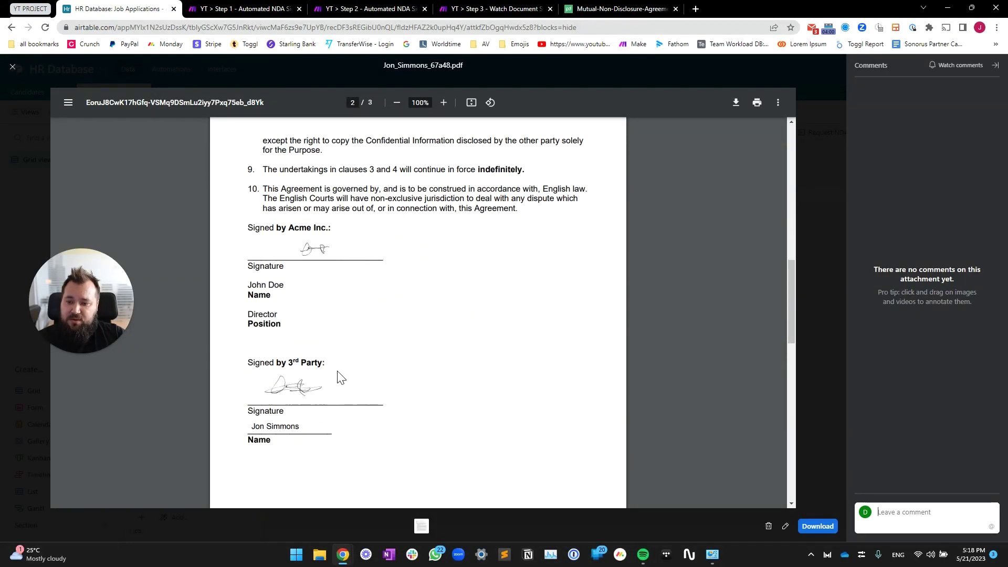
scroll(396, 329, "down", 8)
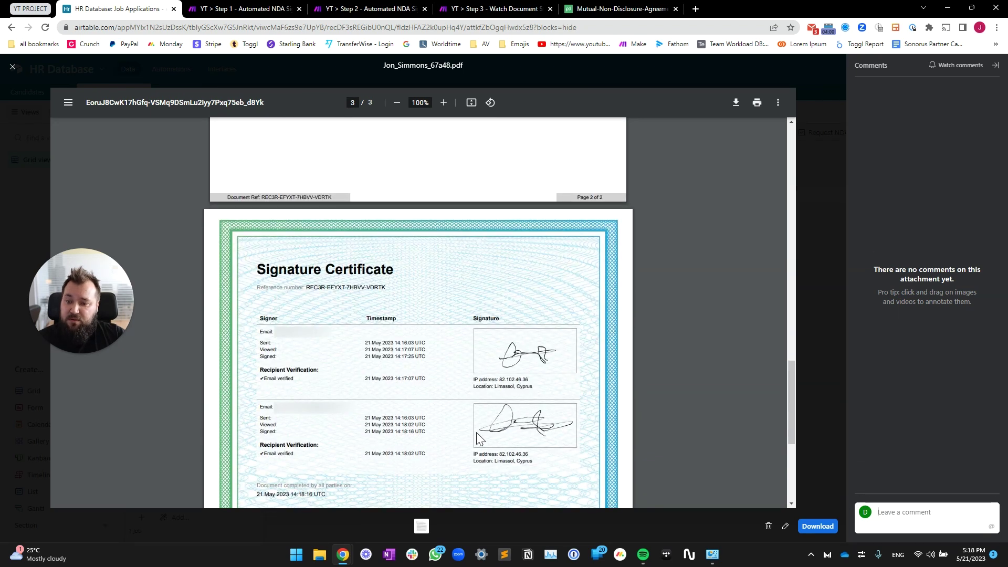
left_click(831, 190)
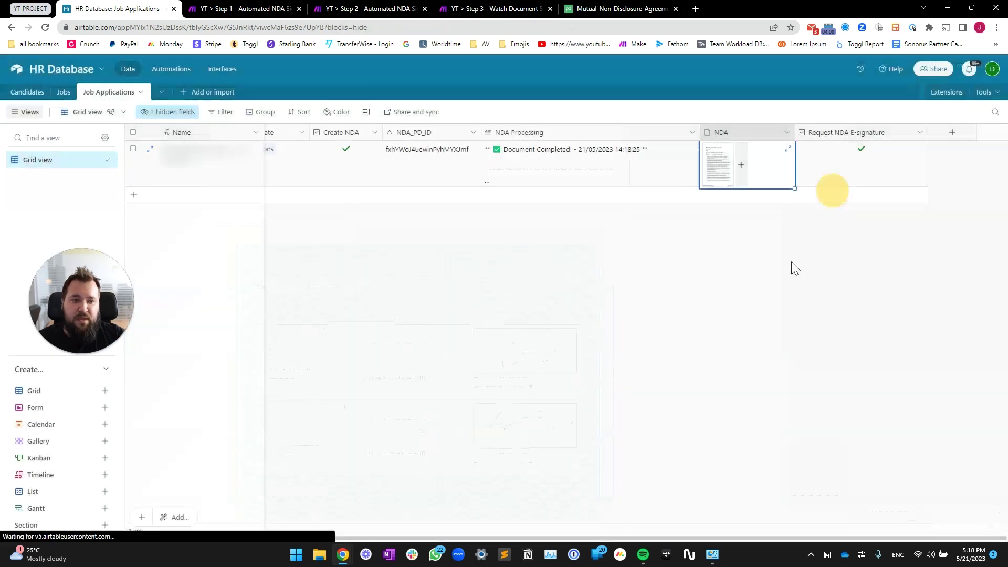
left_click(622, 341)
Look over the module chain of the Step 3 - Watch Document Status Changes scenario in Make, and recheck the Airtable job application record
left_click(506, 7)
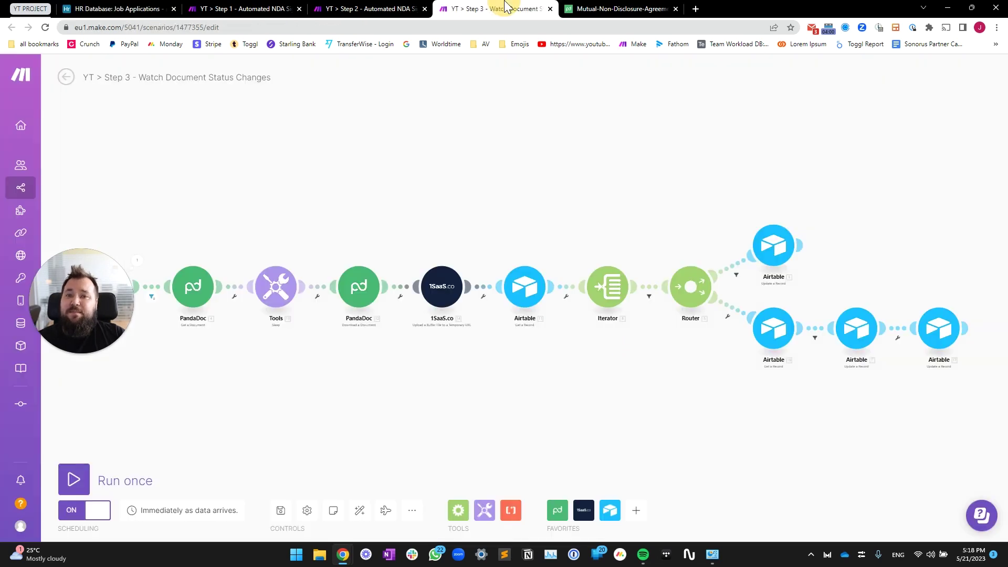
left_click_drag(365, 189, 396, 84)
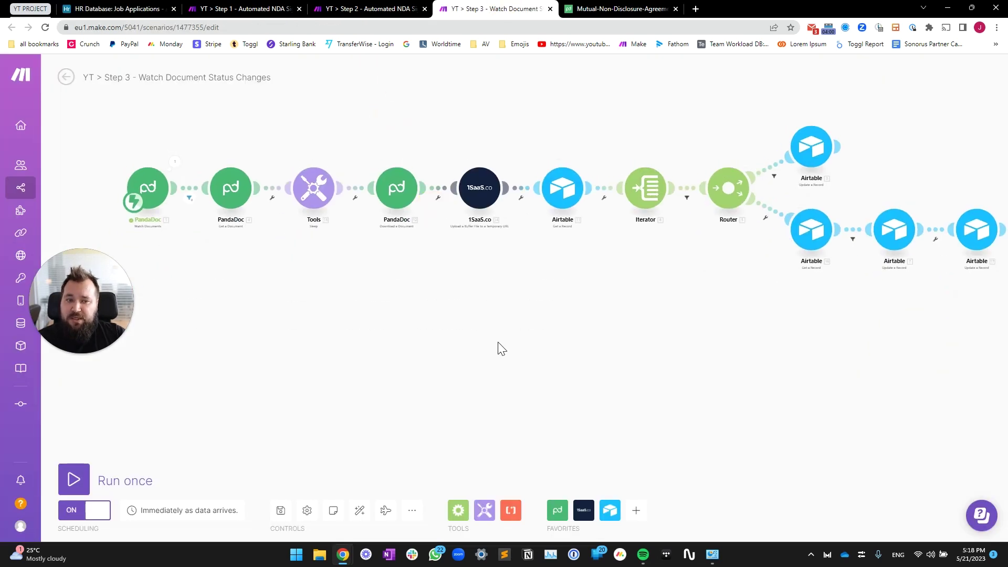
left_click_drag(85, 328, 74, 457)
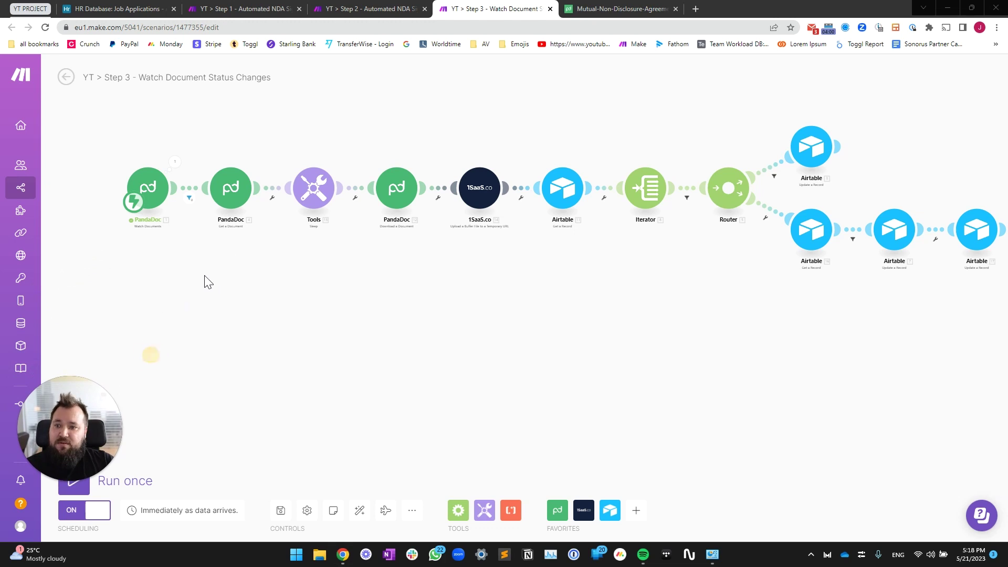
left_click_drag(446, 263, 439, 332)
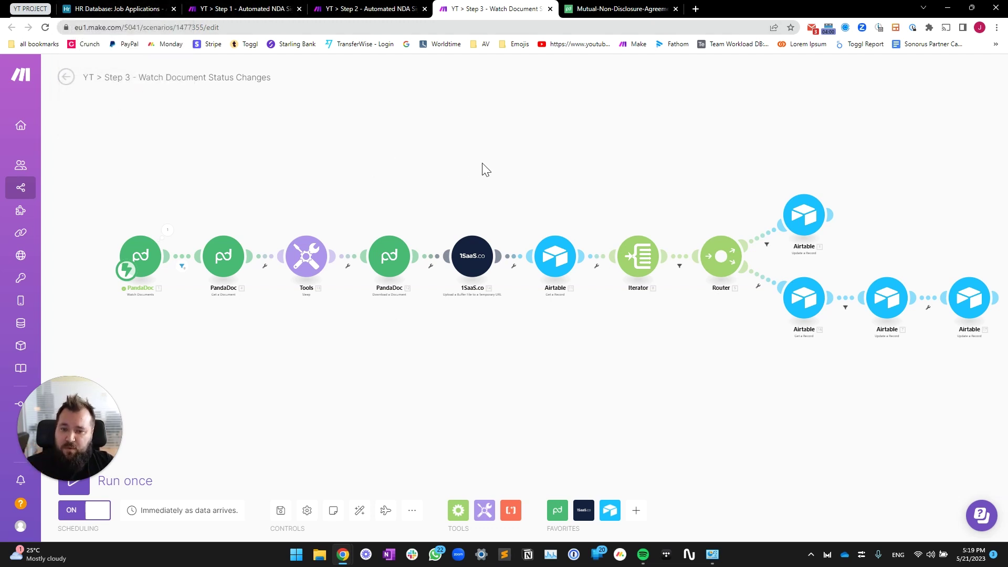
left_click(114, 9)
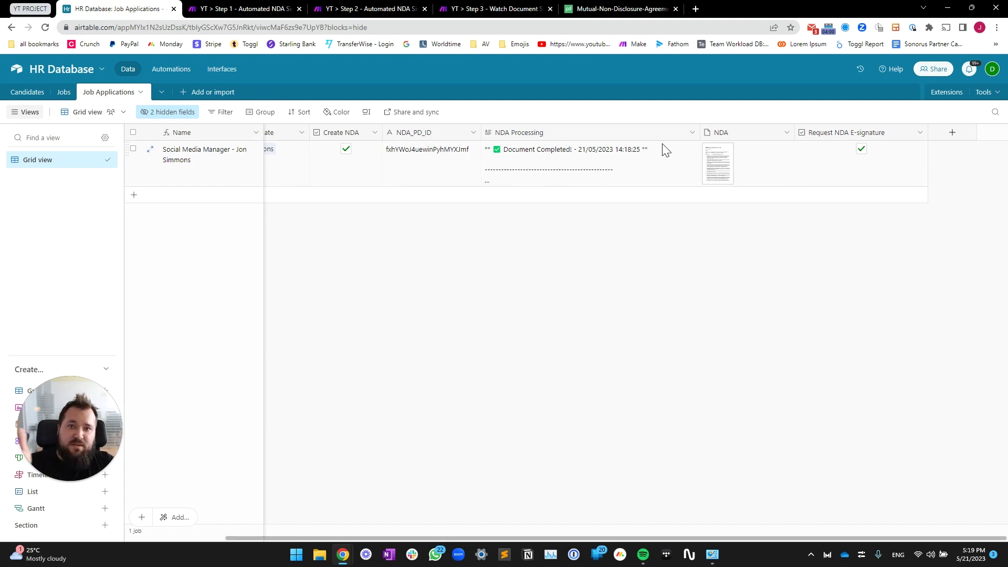
Return to the Step 3 scenario in Make and examine the available PandaDoc modules, including the Watch Documents trigger
left_click(495, 9)
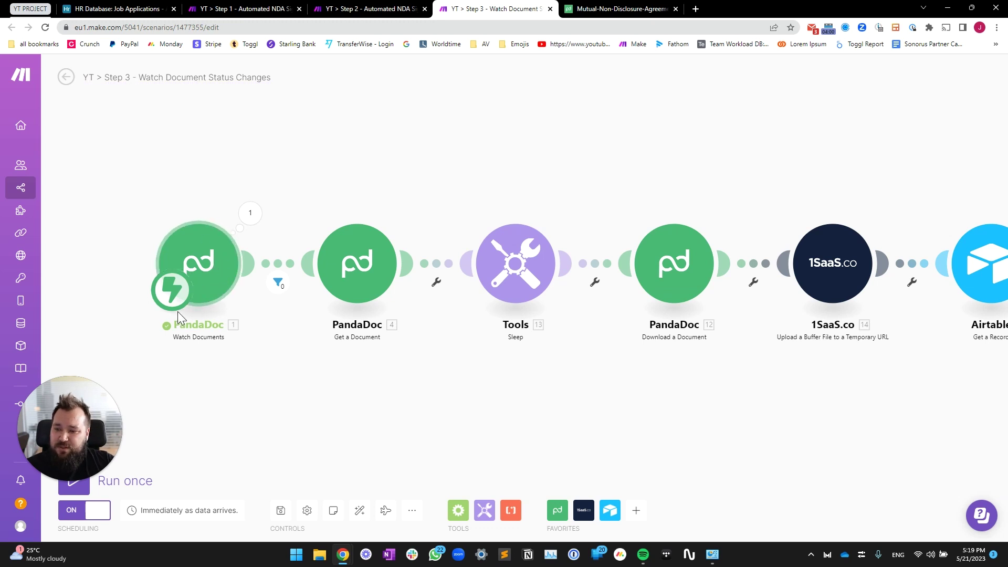
left_click(559, 513)
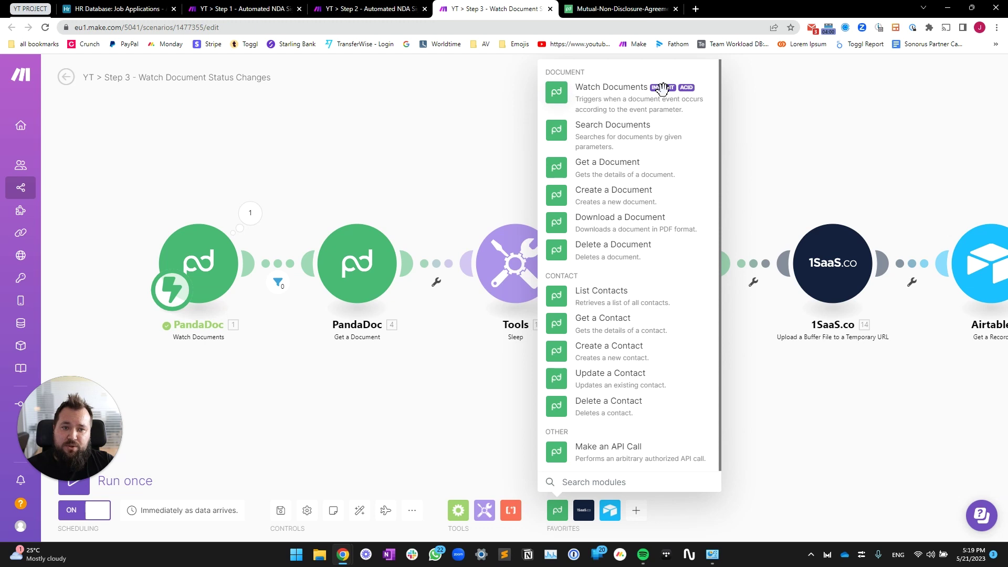
left_click(386, 123)
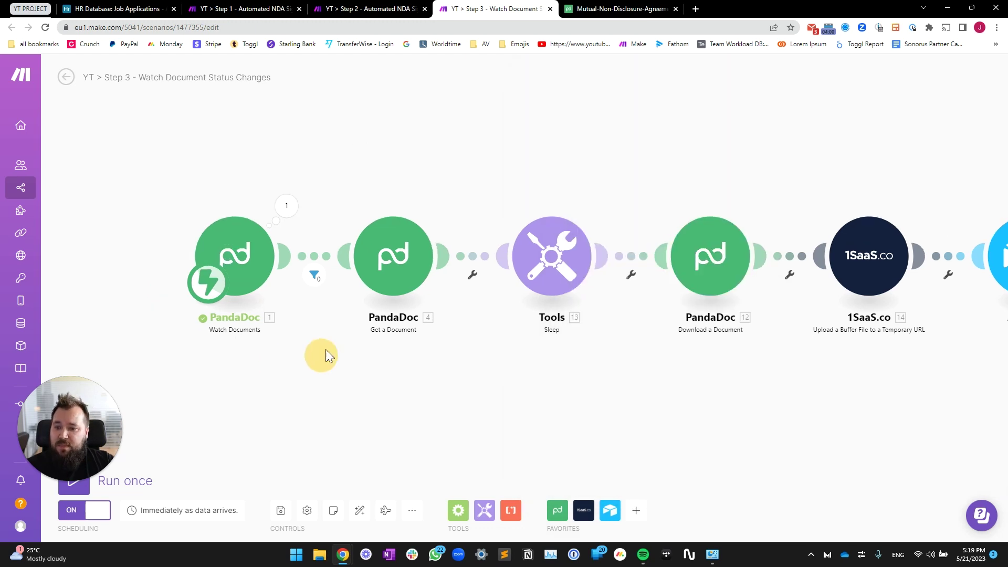
Examine the filter after Watch Documents, which compares Event Type with recipient_completed
left_click(326, 257)
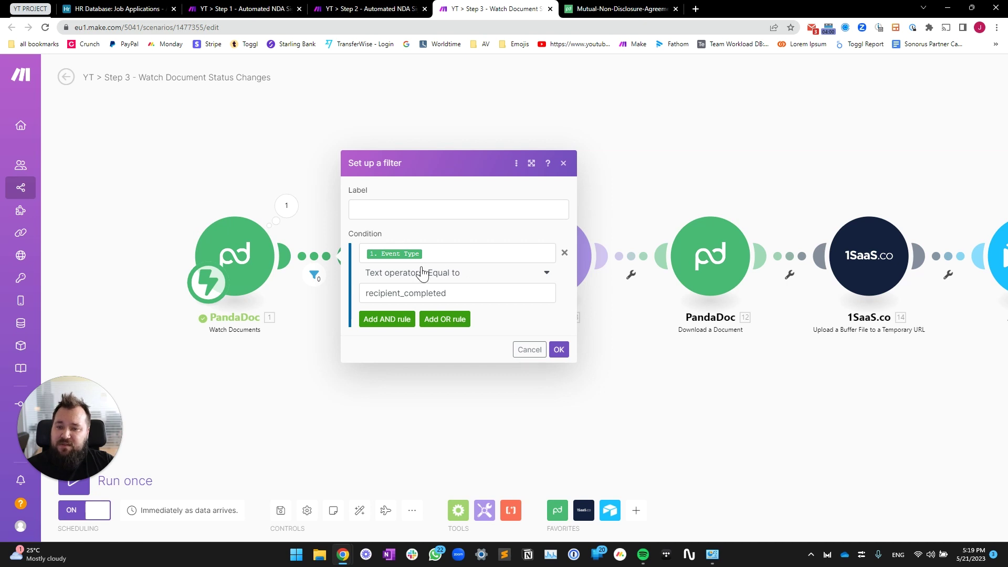
left_click(432, 253)
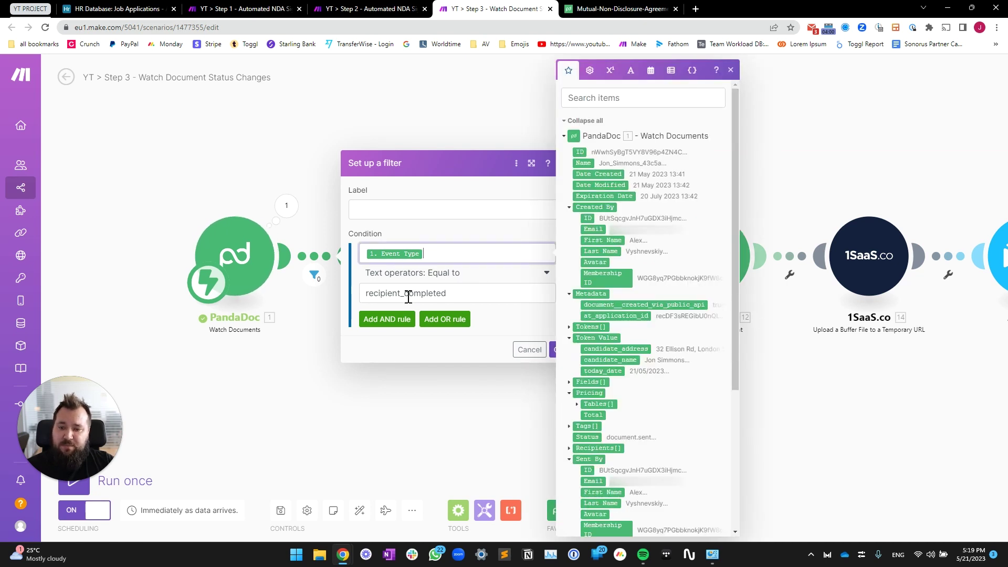
left_click_drag(400, 293, 458, 293)
left_click(456, 234)
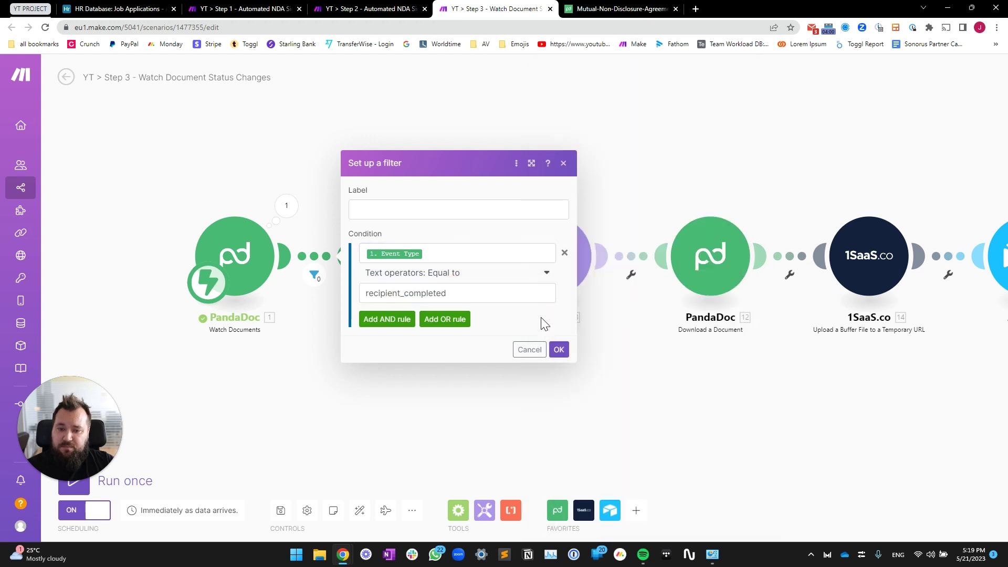
left_click(556, 349)
Examine the Document ID mapping in PandaDoc's Get a Document module and the delay in the Sleep module
left_click(391, 224)
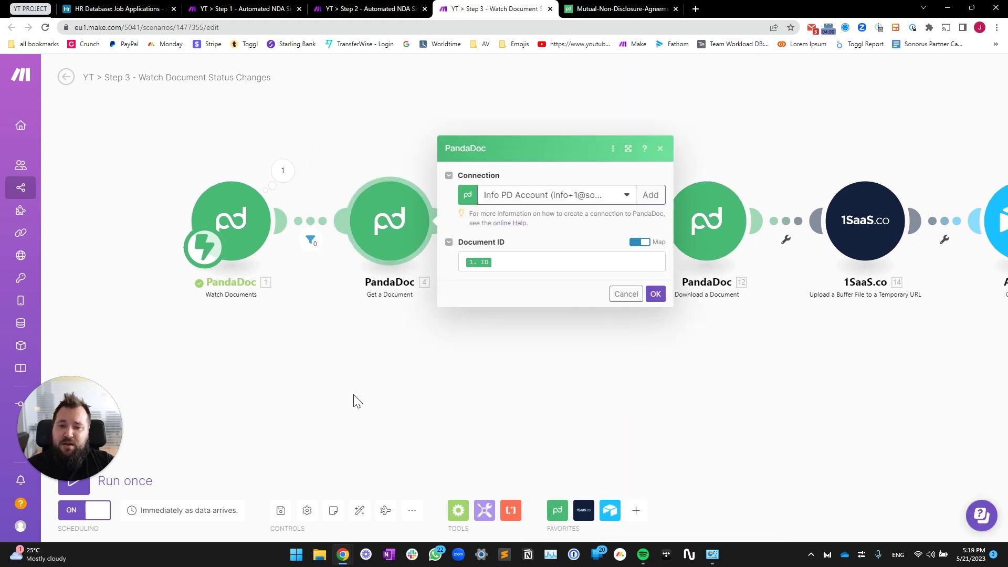
left_click(498, 262)
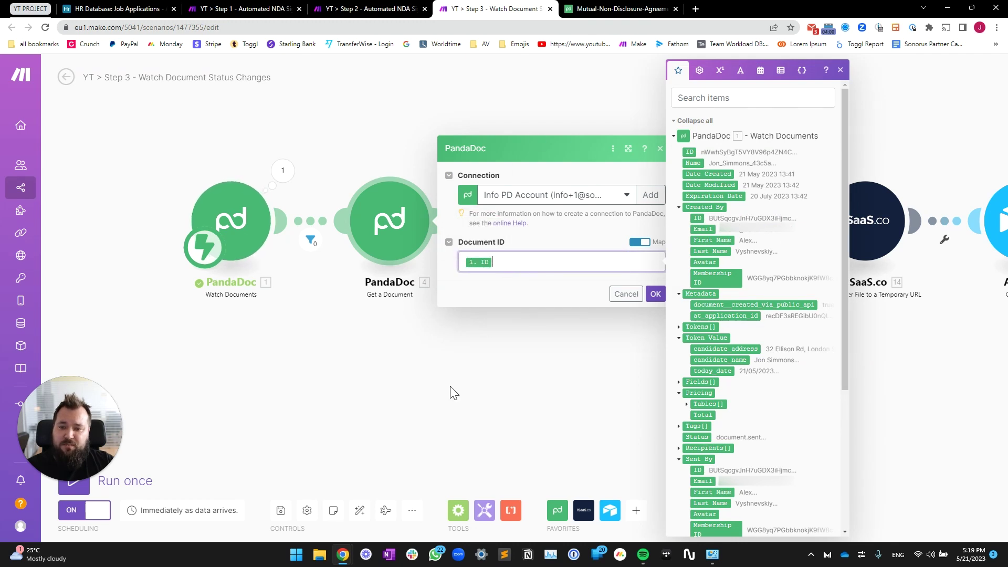
left_click(565, 378)
left_click(403, 237)
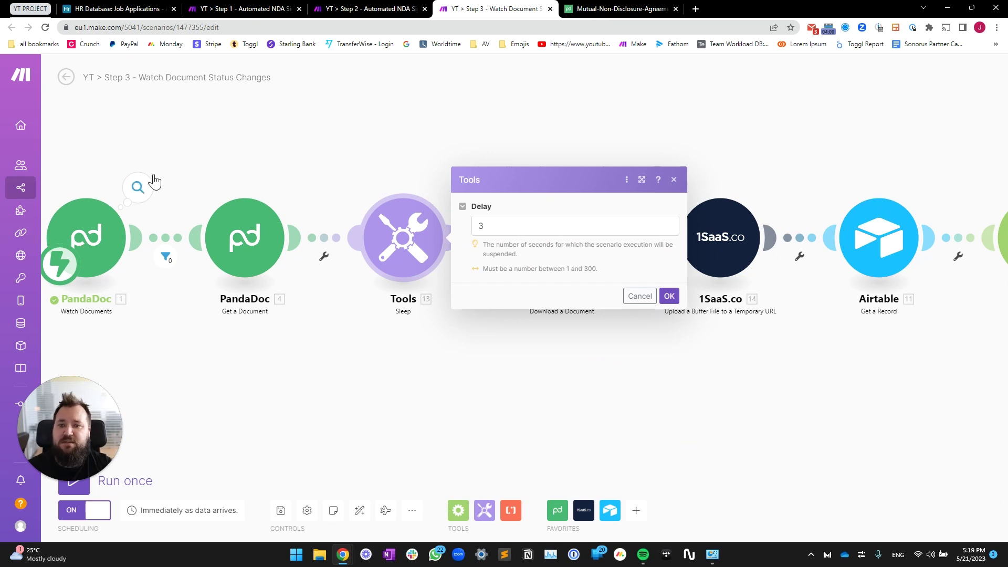
key("Tab")
left_click(421, 394)
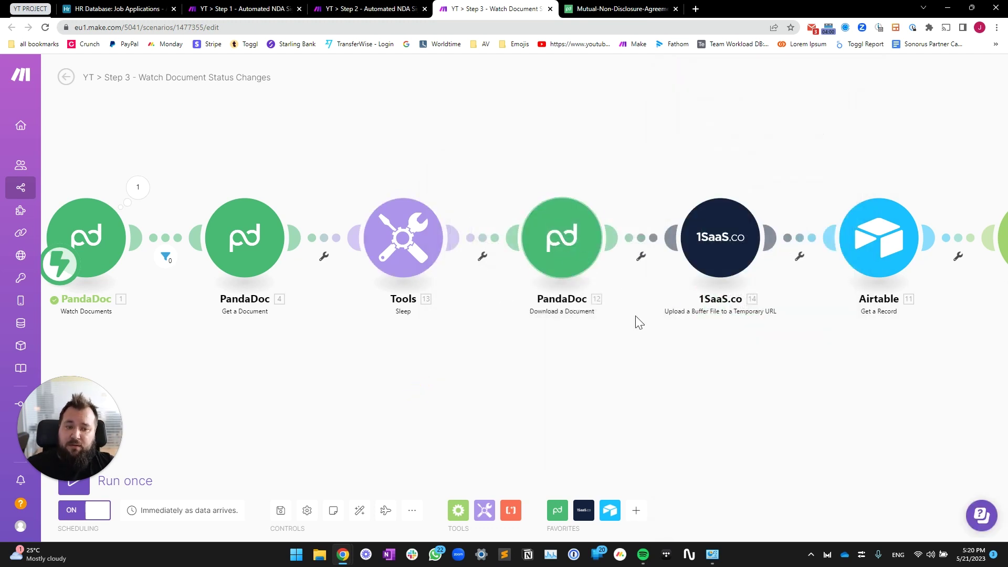
Compare the create, sleep, download and upload chain in the Step 1 scenario with the matching modules in the Step 3 scenario
left_click(258, 7)
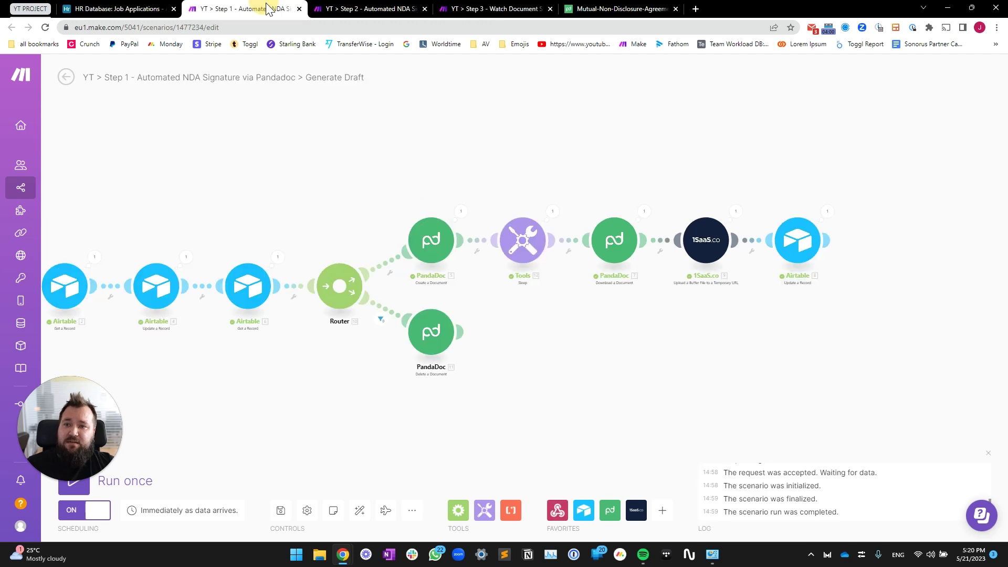
left_click_drag(407, 190, 730, 276)
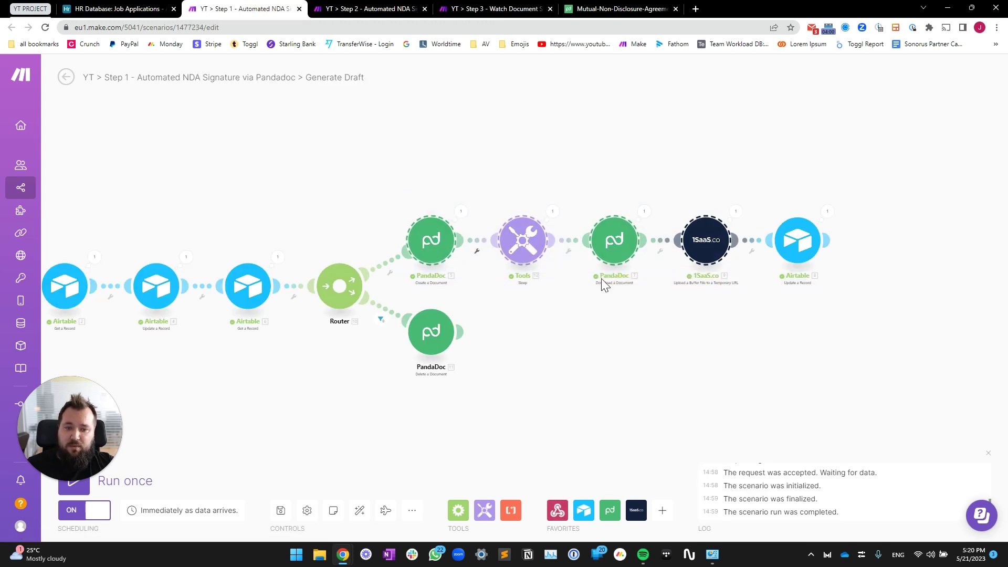
key("ctrl+Tab")
key("ctrl+Tab")
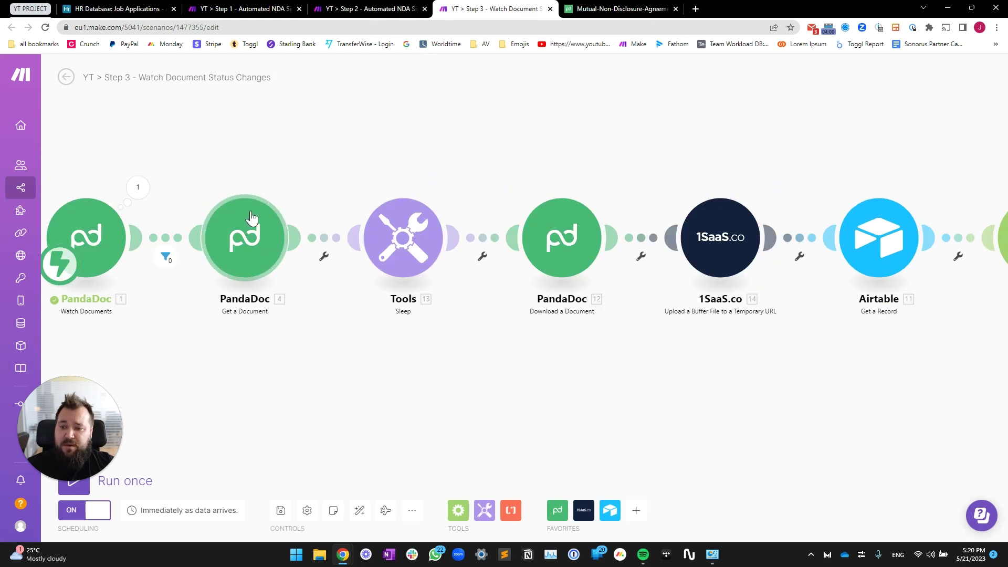
left_click_drag(221, 164, 758, 283)
left_click(337, 373)
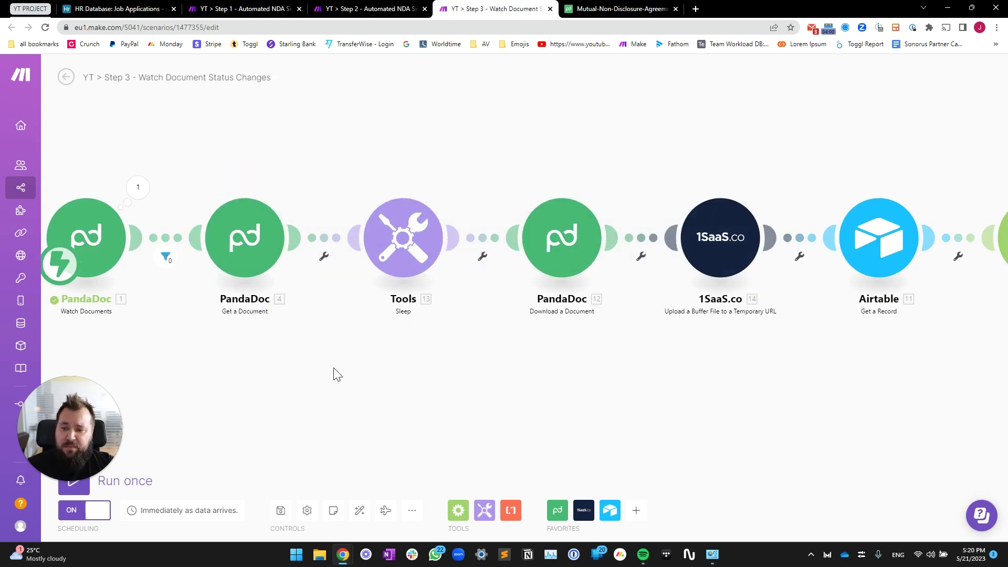
Check the Sleep module's delay and the Document ID mapping in PandaDoc's Download a Document module
left_click(401, 241)
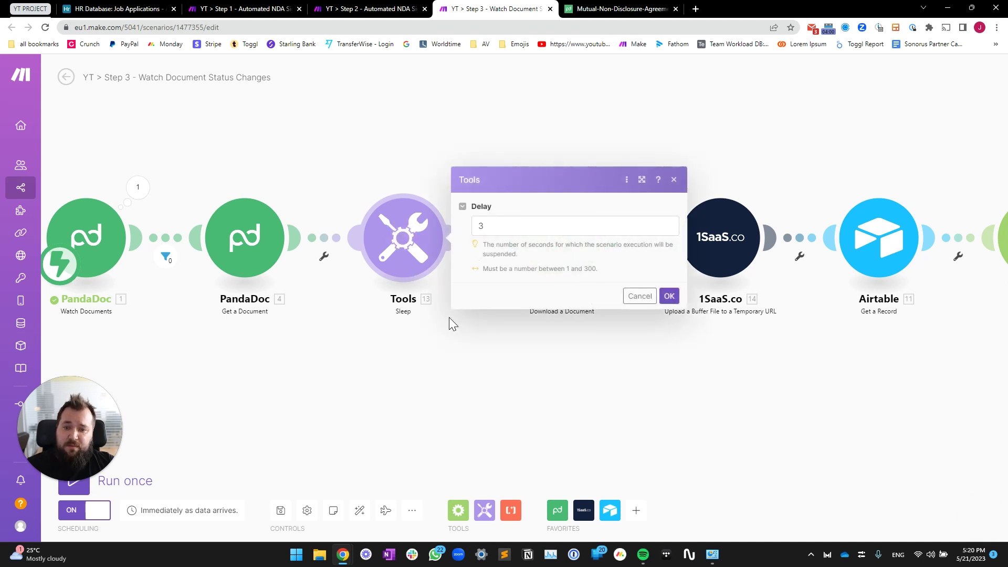
left_click(436, 329)
left_click_drag(618, 353, 516, 368)
left_click(459, 252)
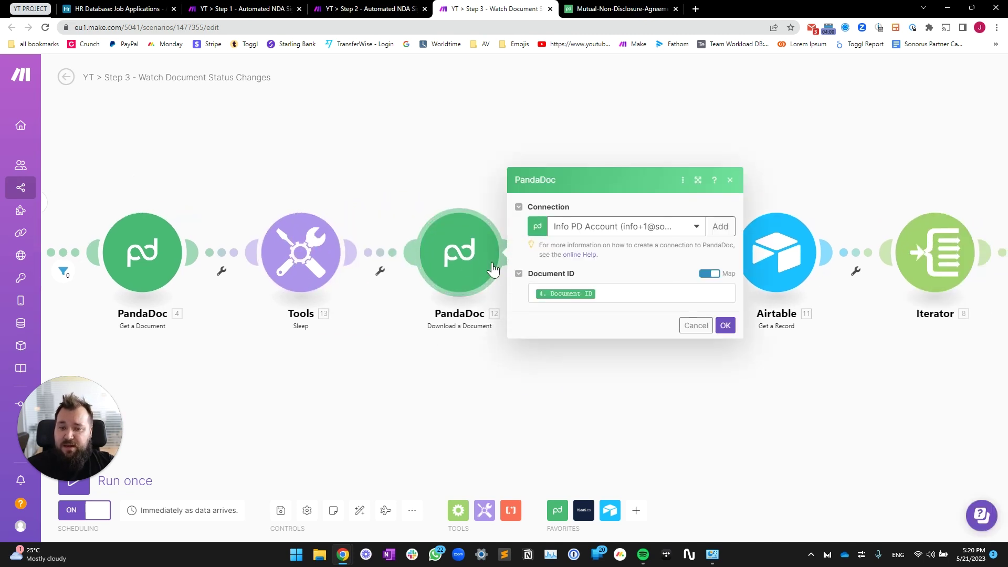
left_click_drag(725, 363, 522, 367)
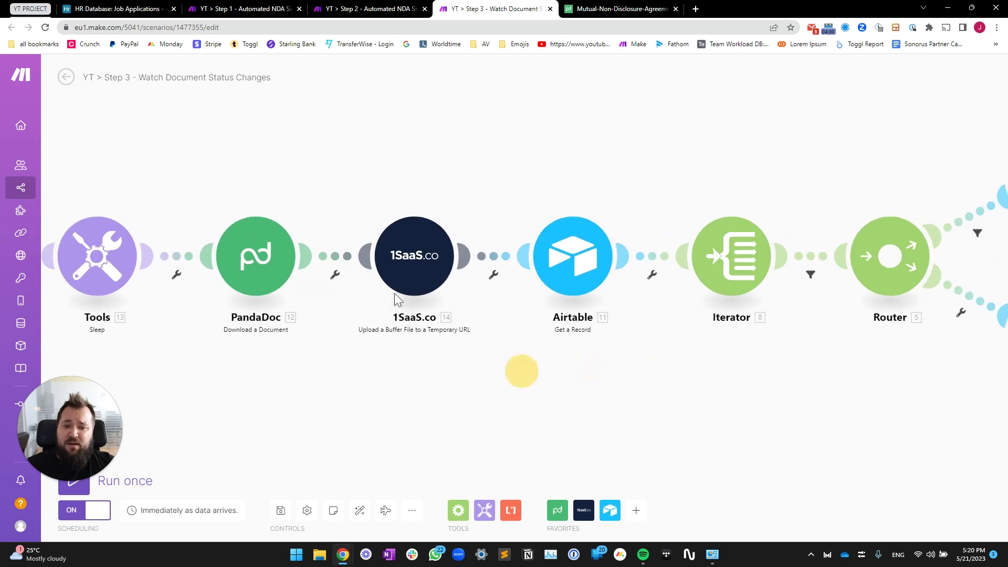
Check the connection and file source of the 1SaaS.co module that uploads the file to a temporary URL
left_click(414, 260)
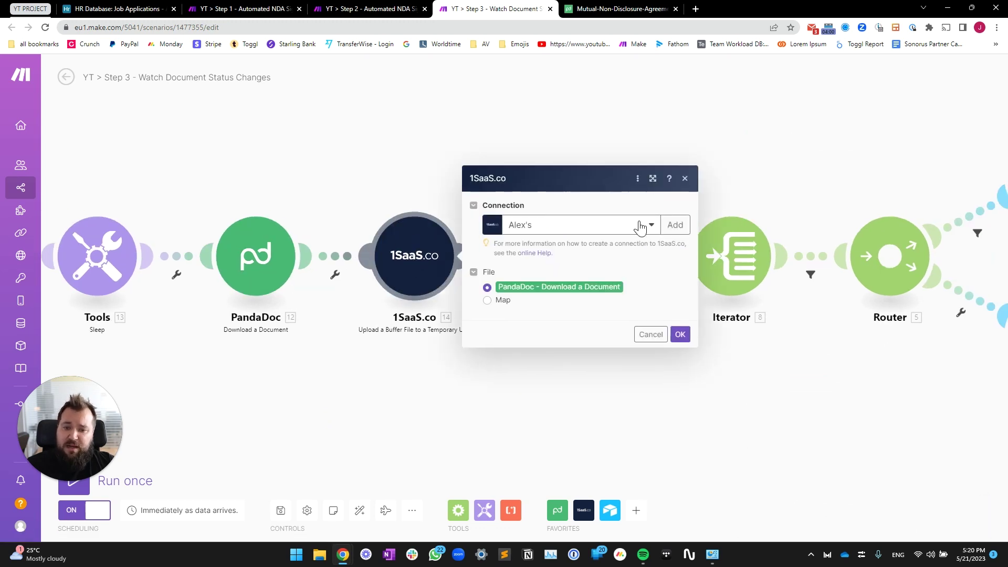
left_click(409, 410)
left_click_drag(711, 408, 540, 396)
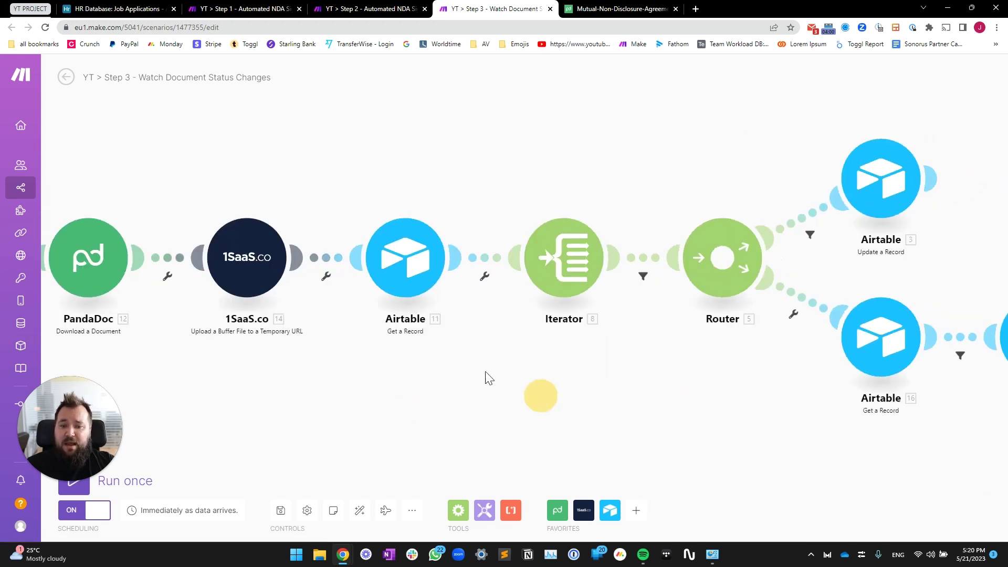
Examine the Record ID mapping in the Airtable Get a Record module and locate at_application_id in the PandaDoc document's metadata
left_click(405, 258)
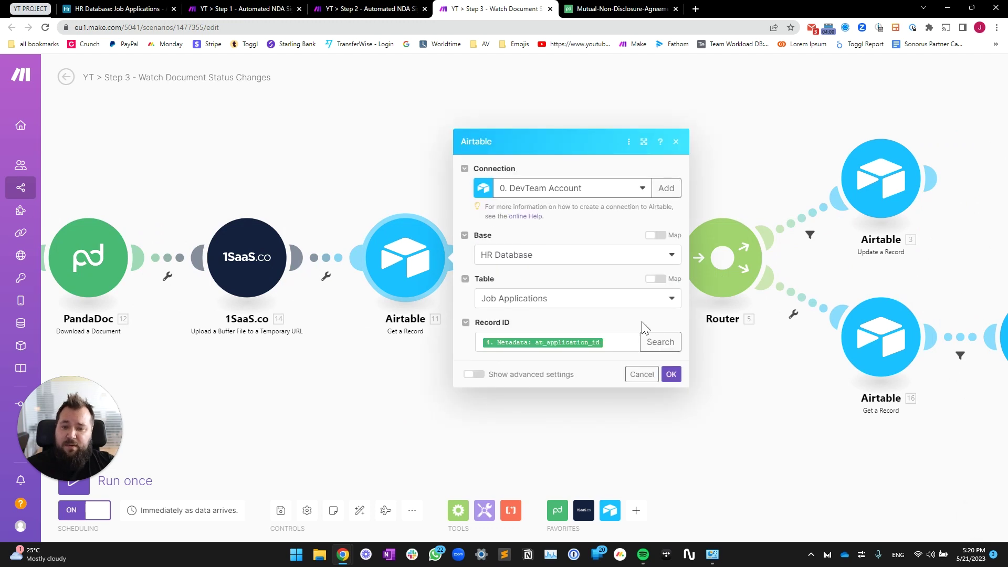
left_click(614, 344)
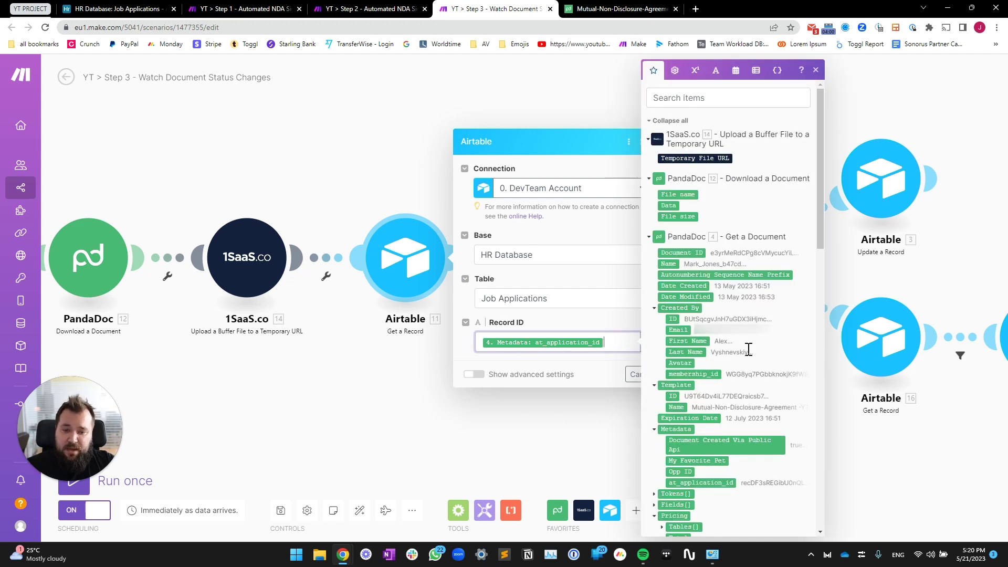
scroll(748, 349, "down", 6)
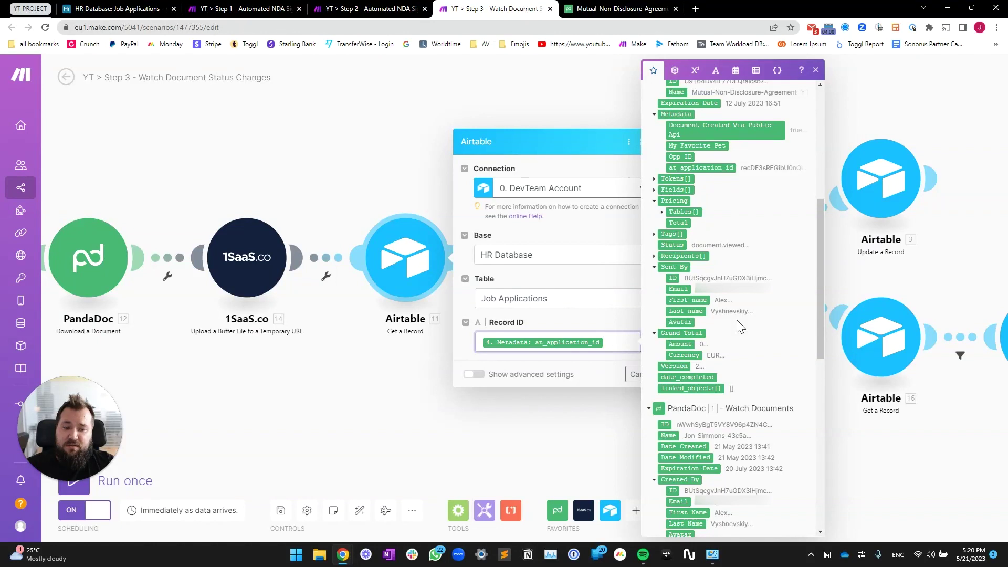
scroll(740, 326, "down", 5)
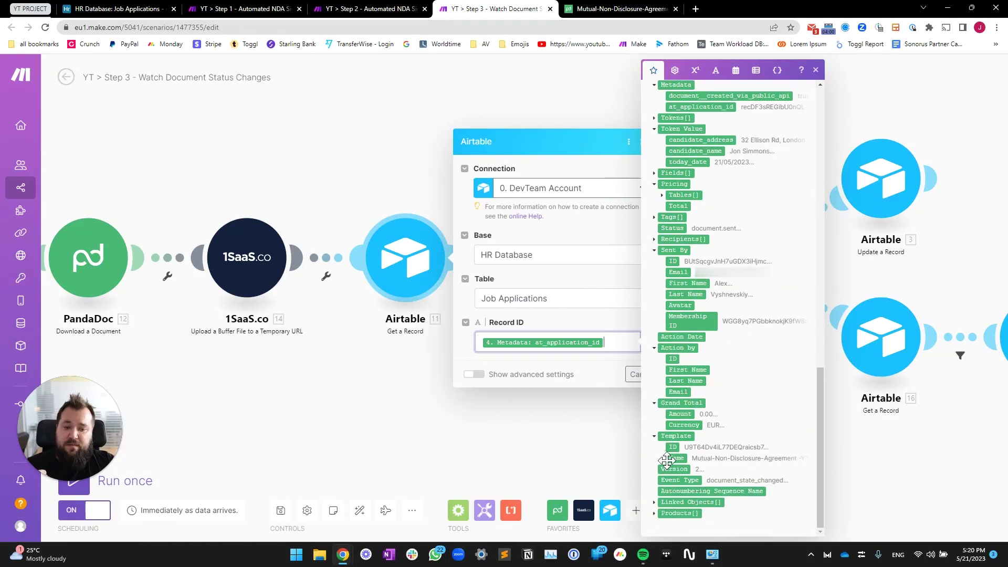
scroll(730, 435, "up", 8)
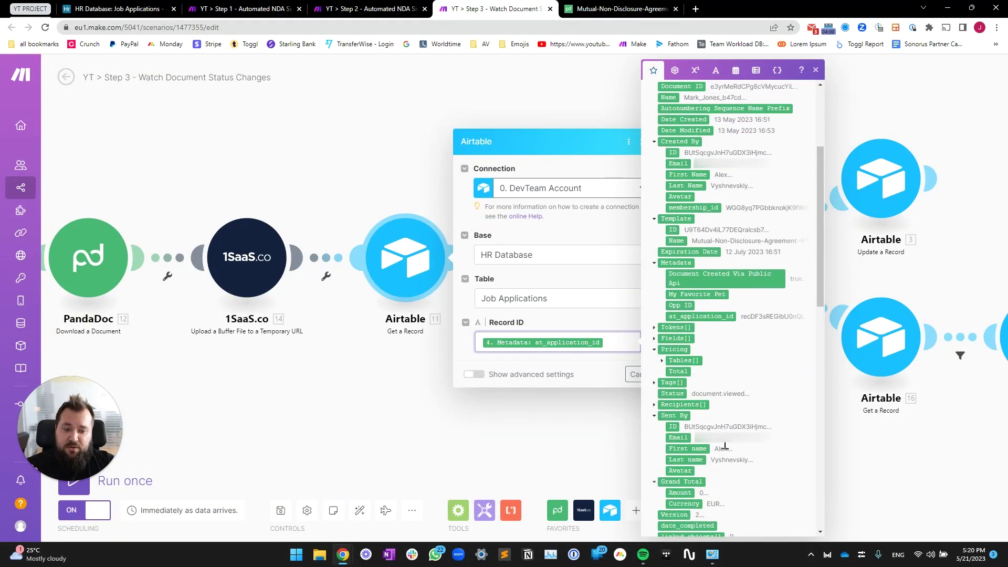
scroll(723, 454, "down", 1)
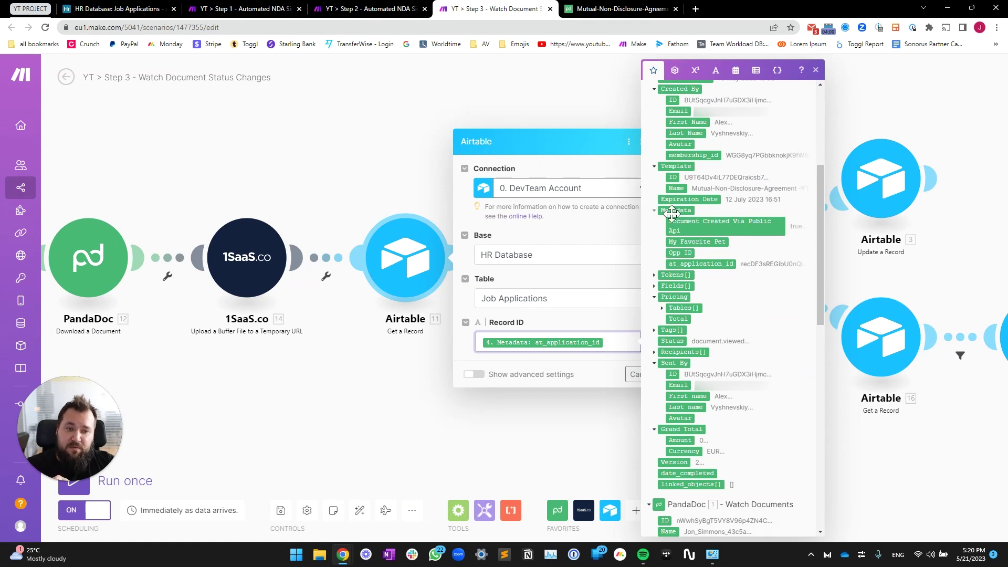
left_click_drag(672, 213, 688, 226)
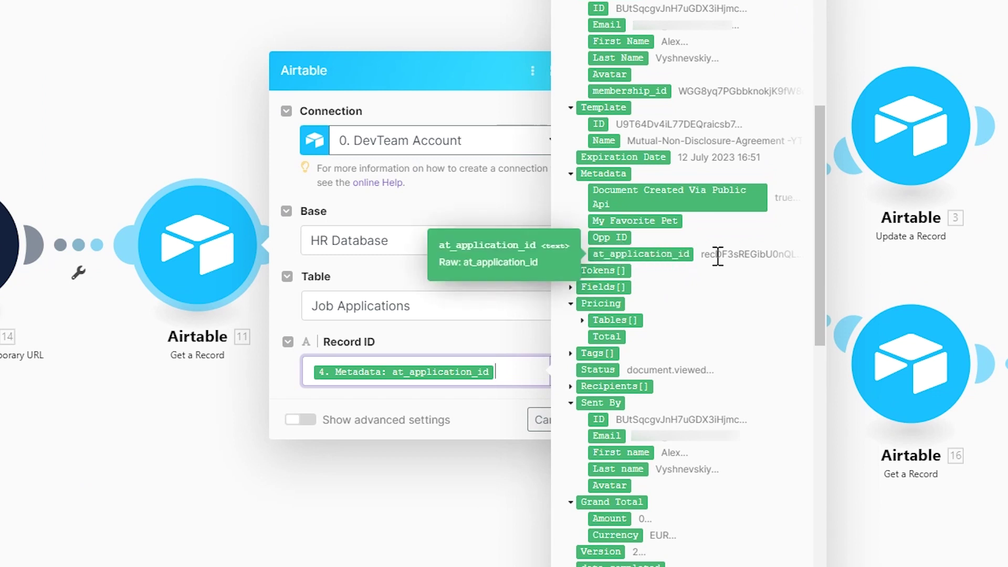
left_click(151, 467)
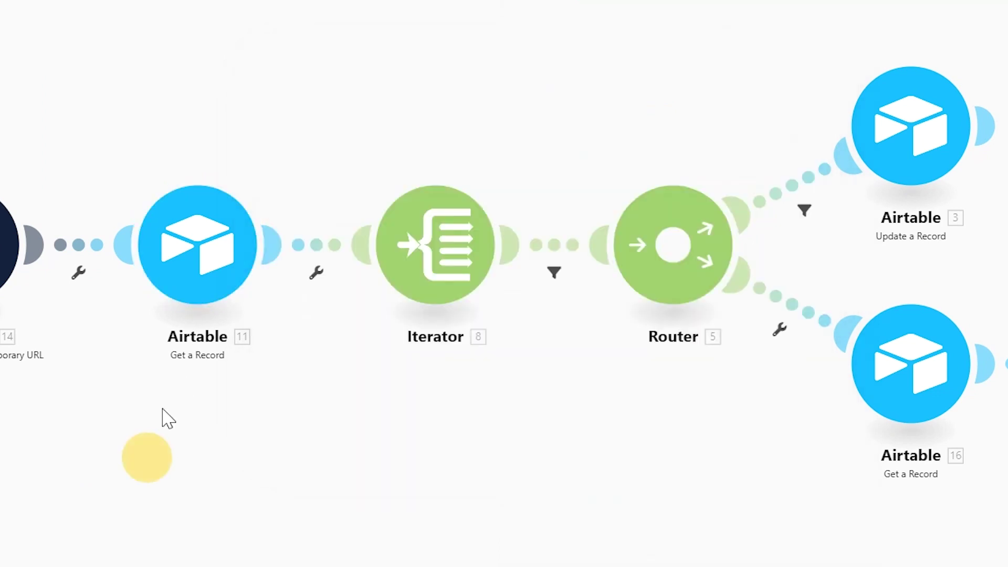
Recheck the Airtable Get a Record settings against the Step 1 scenario, returning to Step 3
left_click(210, 279)
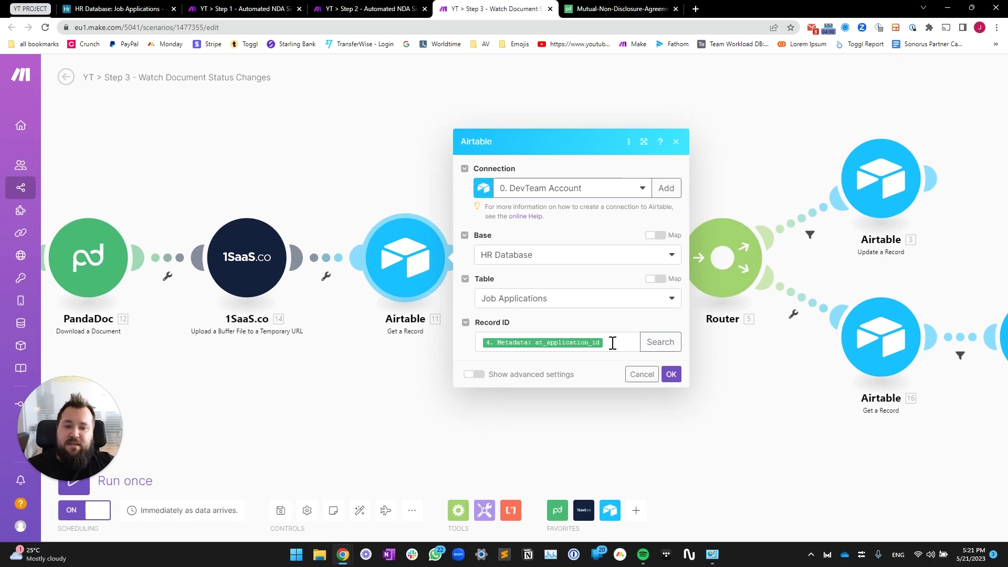
left_click(262, 9)
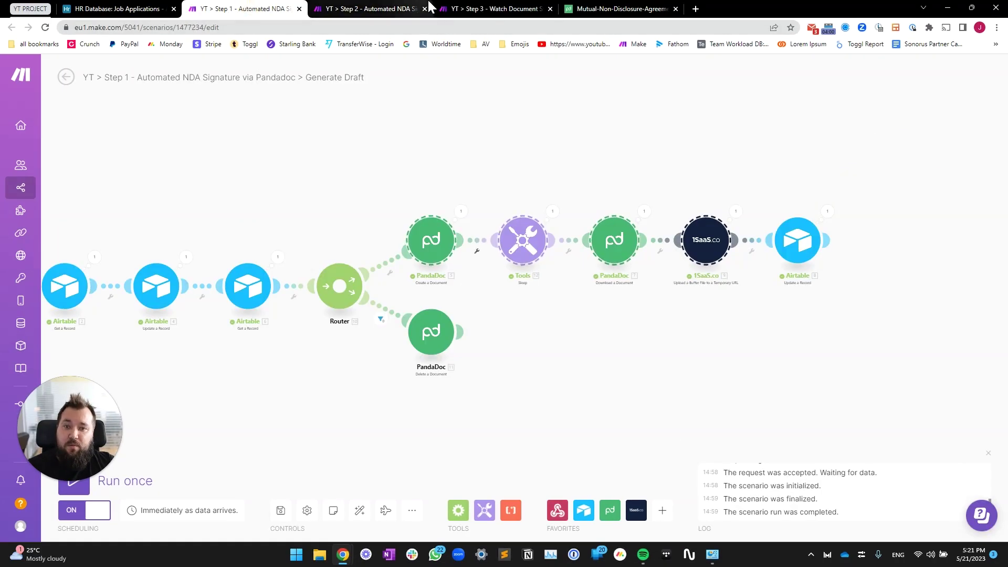
left_click(478, 11)
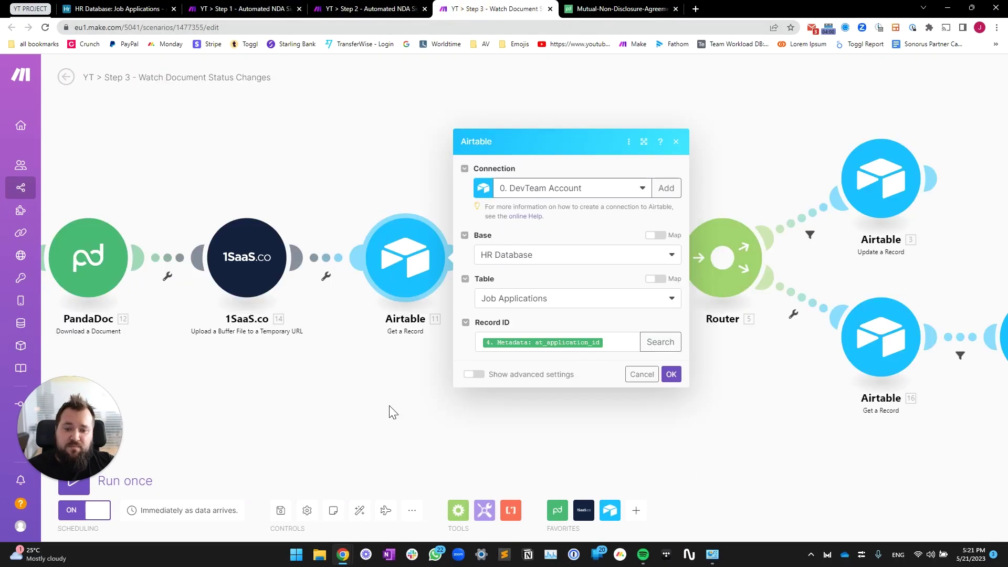
left_click(383, 379)
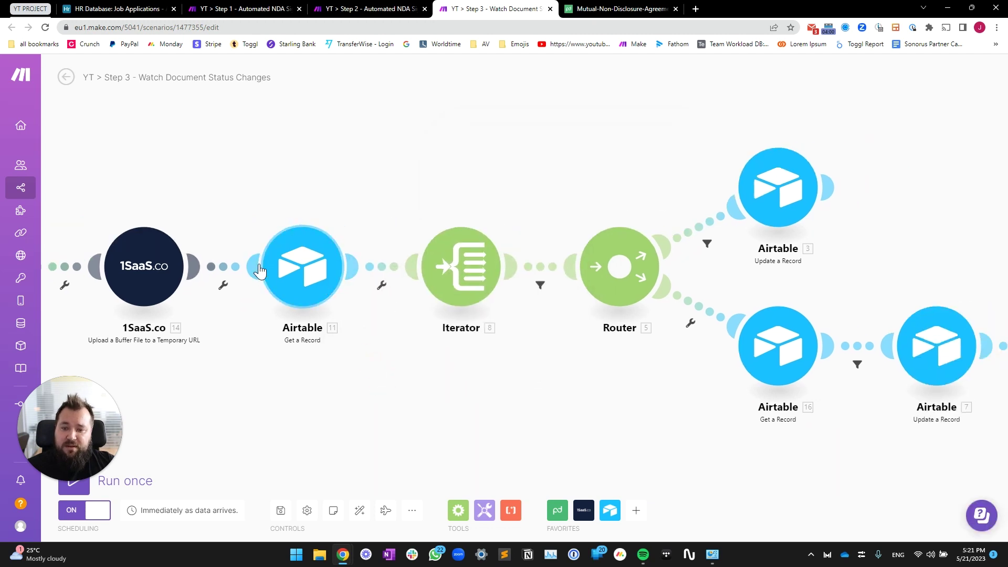
Examine the Iterator's array mapping and find the Recipients array among the Get a Document outputs
left_click(461, 273)
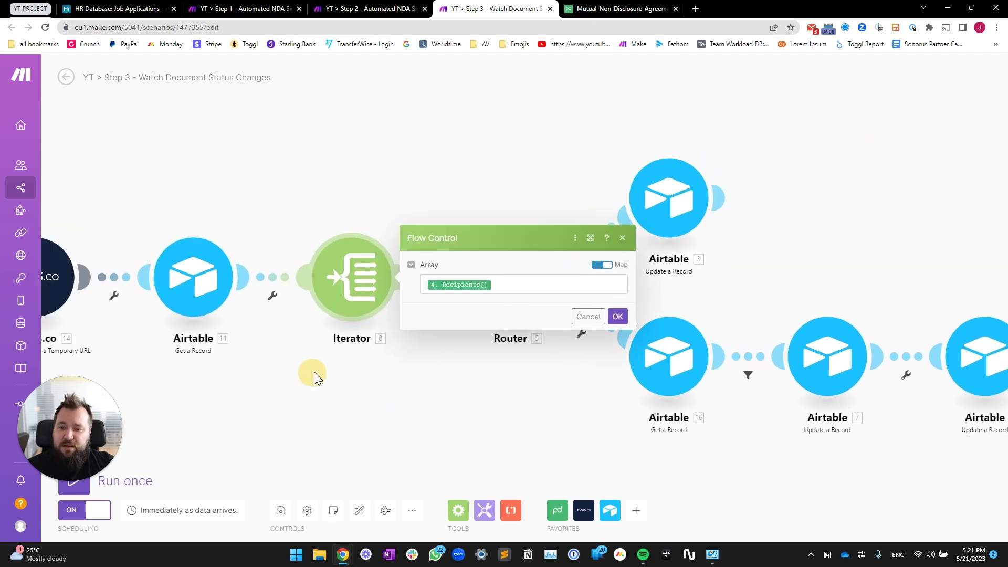
left_click(548, 287)
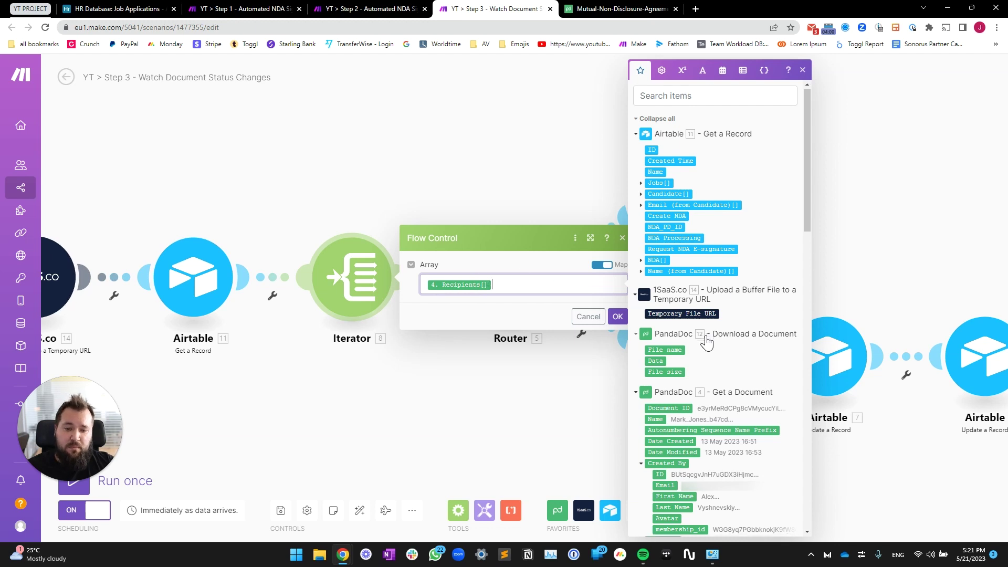
scroll(677, 332, "down", 4)
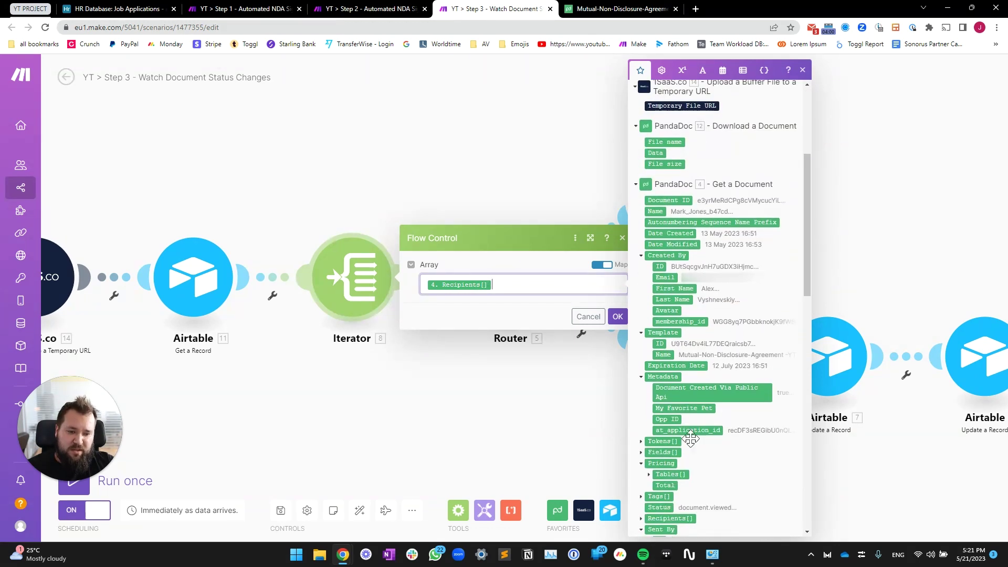
left_click(477, 371)
Examine the Has Completed condition in the filter between the Iterator and the Router
left_click(319, 277)
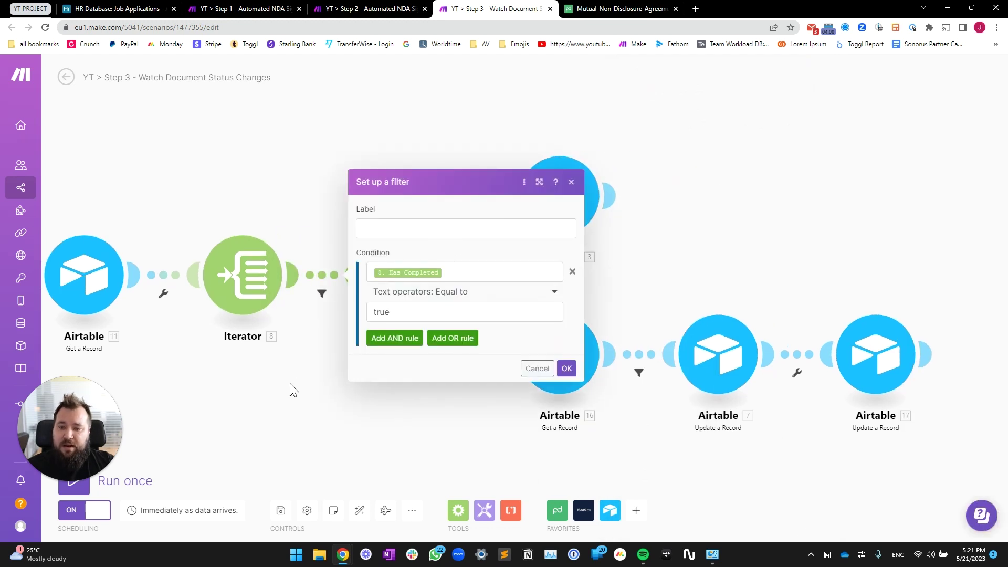
left_click(509, 269)
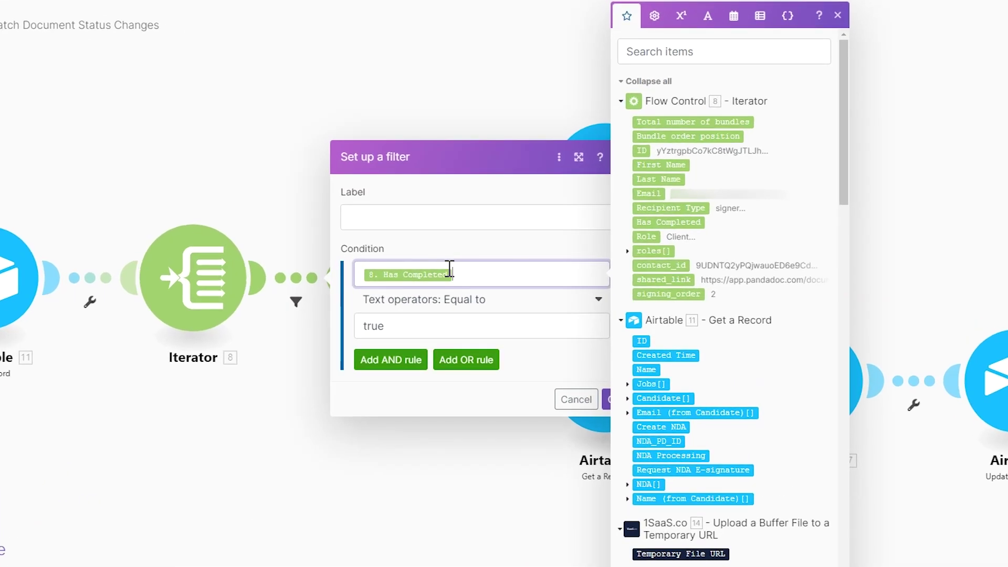
left_click(418, 326)
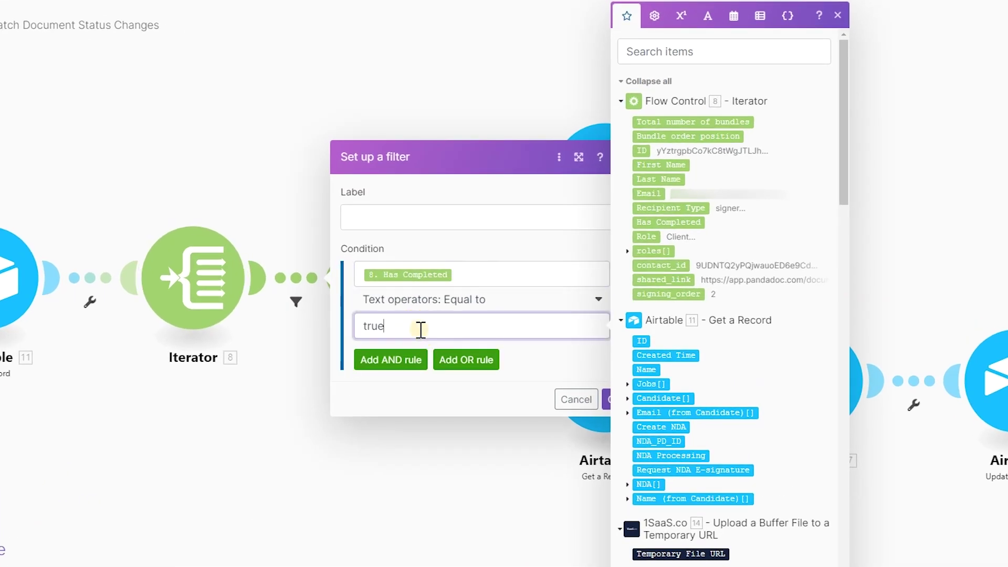
left_click(287, 440)
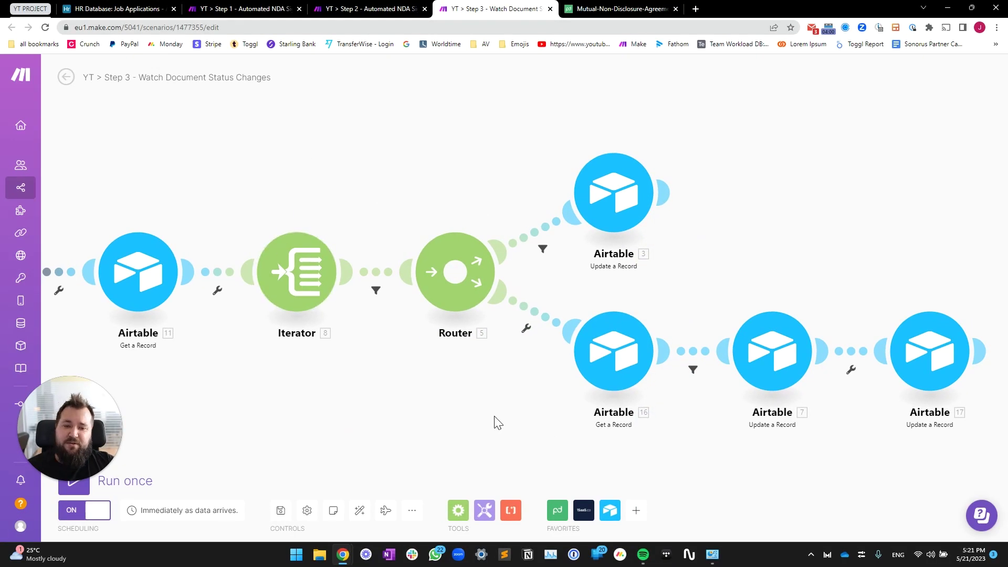
Examine the NDA Processing condition against "Admin Signed" in the filter between the Router and the upper Airtable Update a Record module
left_click(542, 248)
left_click(633, 279)
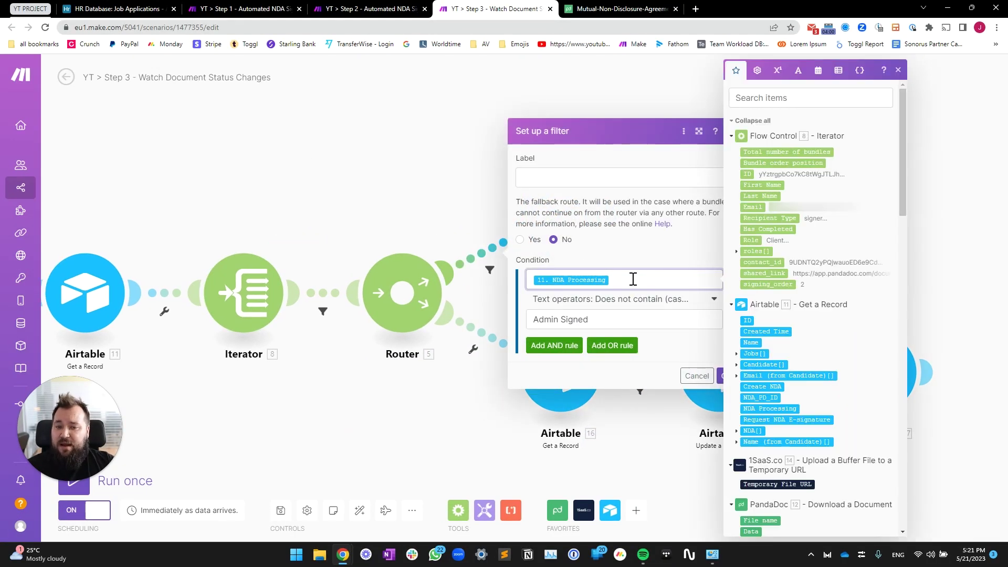
left_click(434, 184)
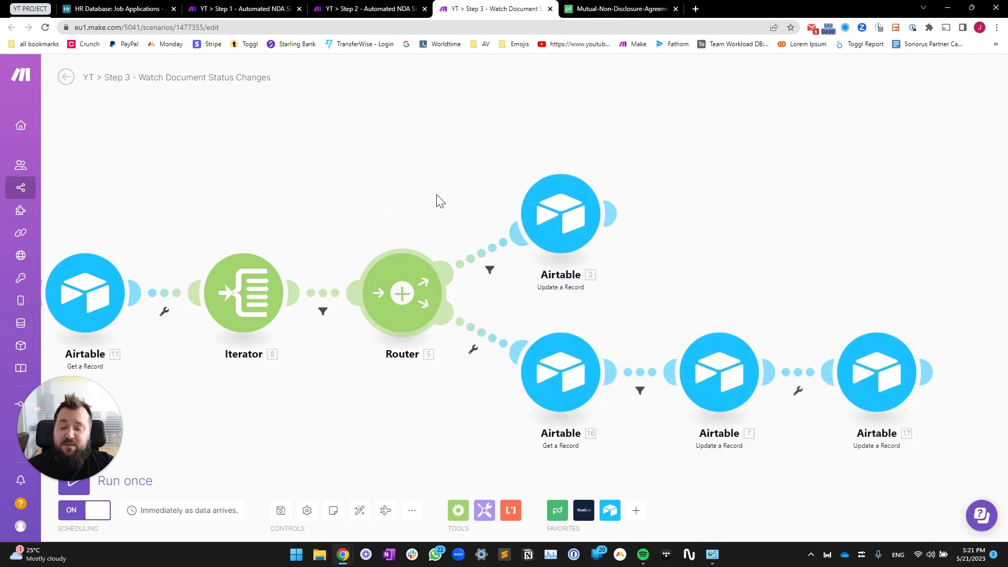
left_click(491, 253)
left_click(652, 280)
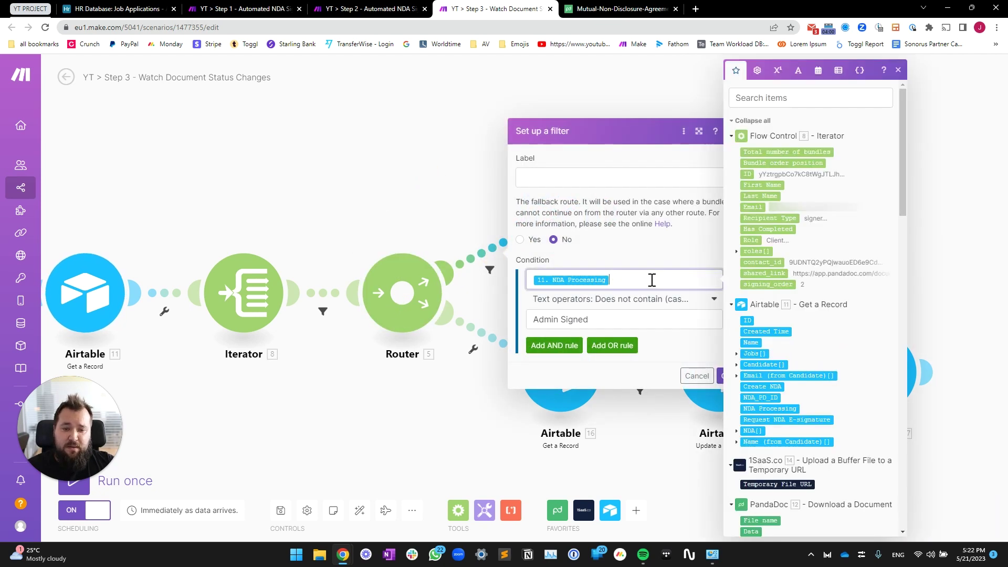
left_click(426, 174)
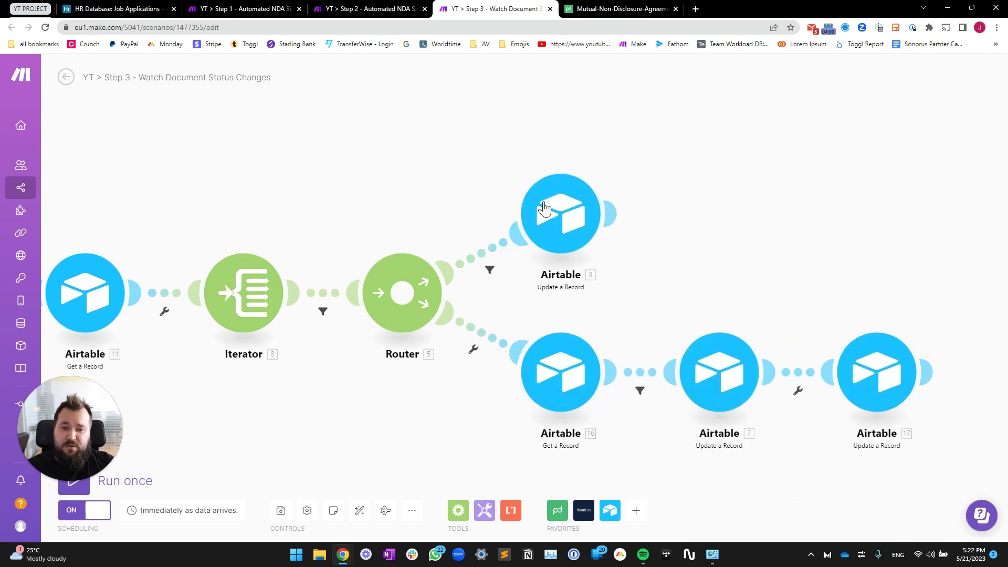
left_click_drag(399, 175, 353, 160)
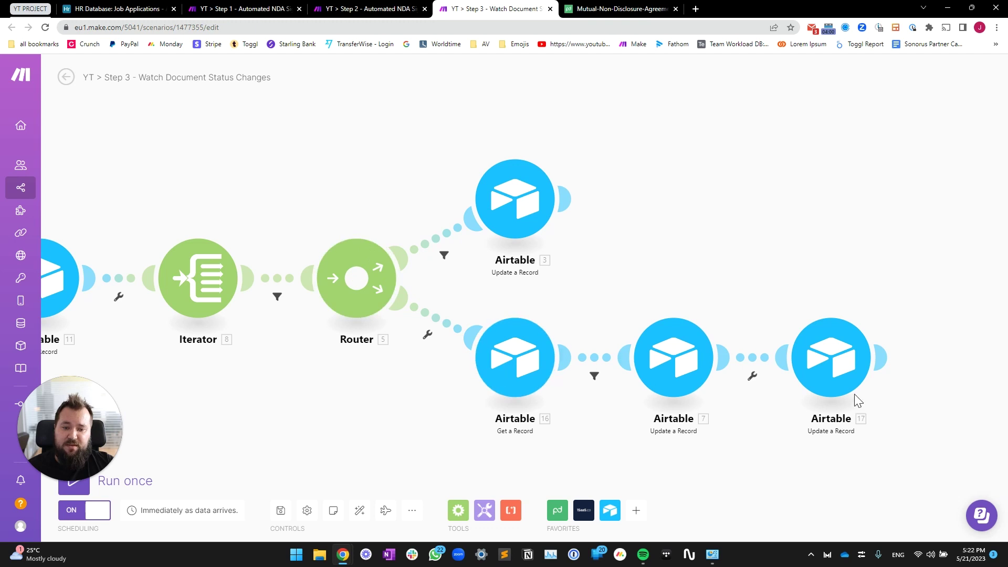
left_click(444, 234)
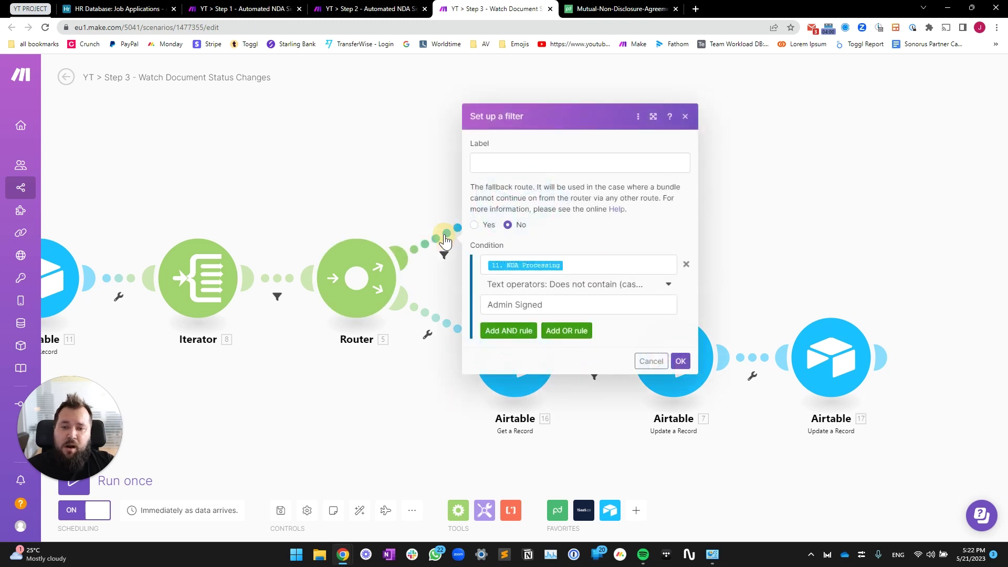
left_click(604, 268)
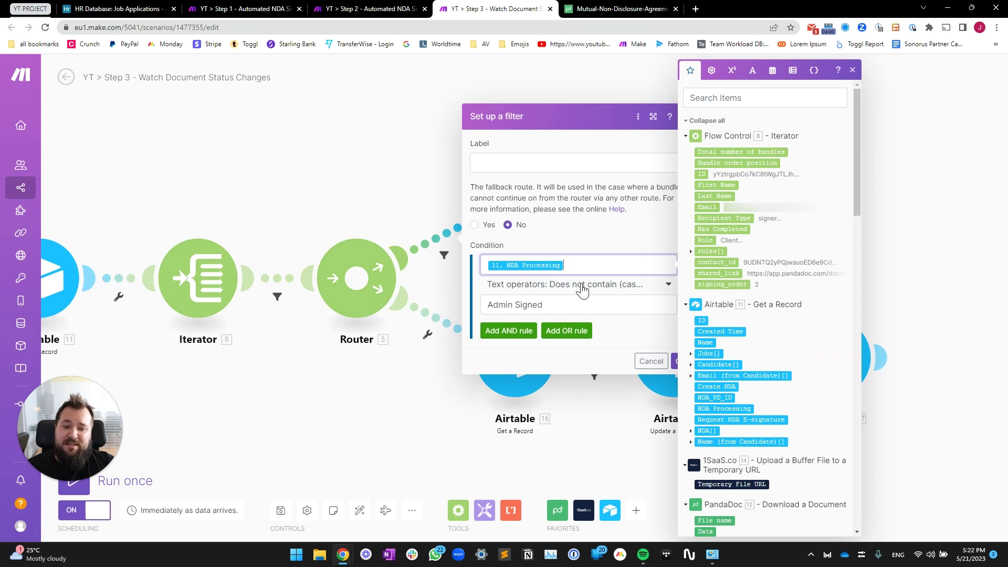
left_click(576, 249)
left_click(383, 173)
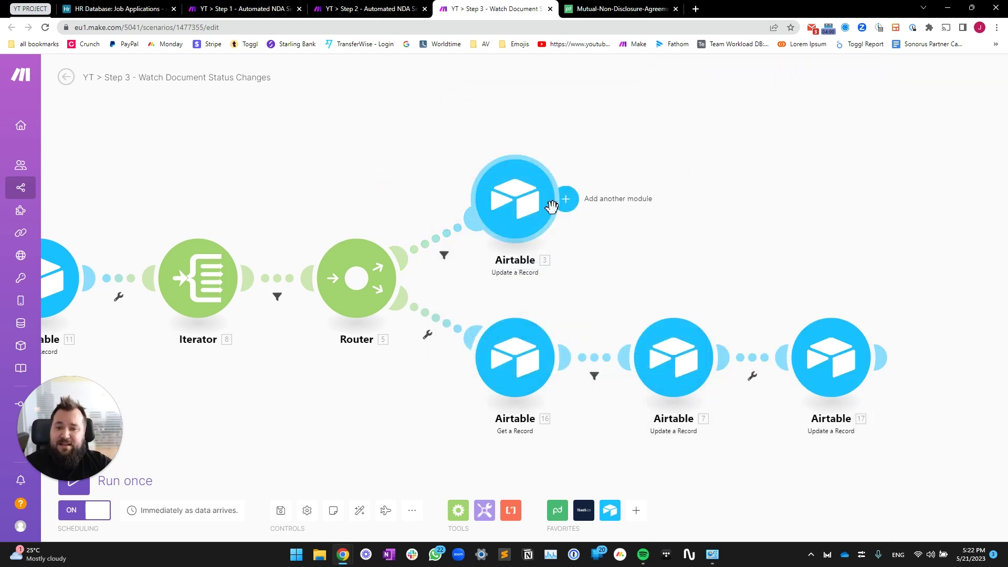
Examine the Admin Signed timestamp entry mapped to NDA Processing in the upper route's Airtable Update a Record module
left_click(519, 201)
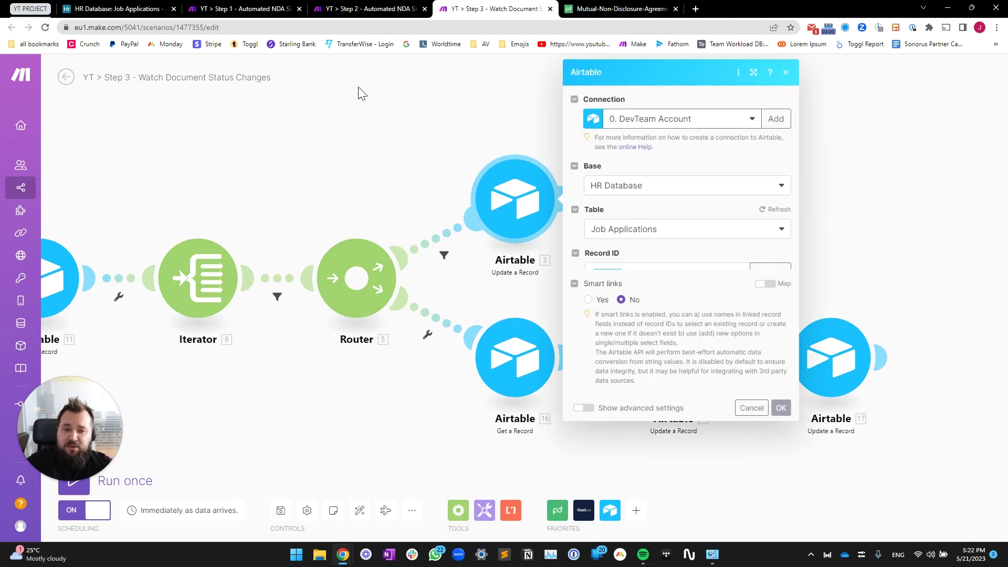
left_click(345, 121)
scroll(632, 448, "down", 2)
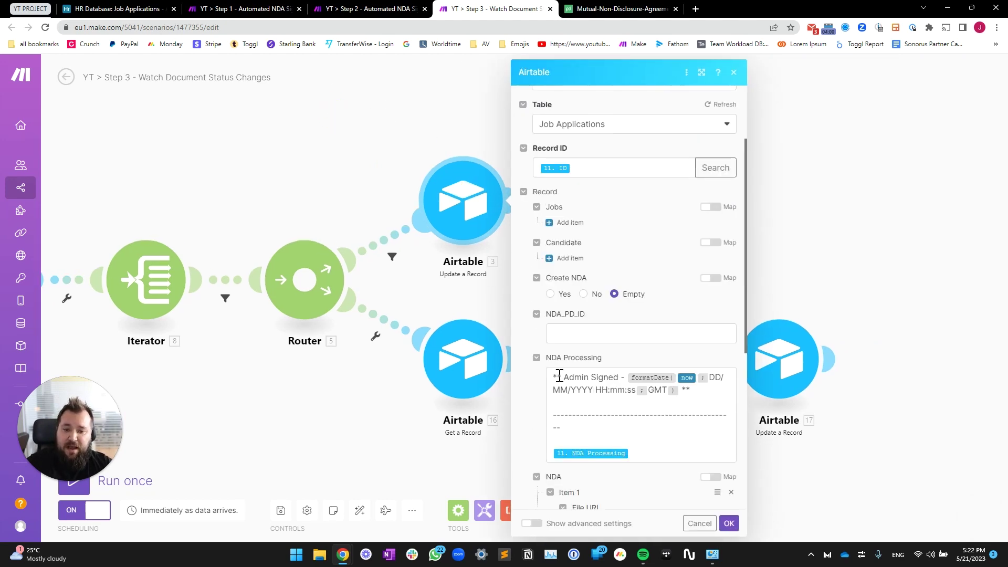
left_click_drag(557, 376, 688, 399)
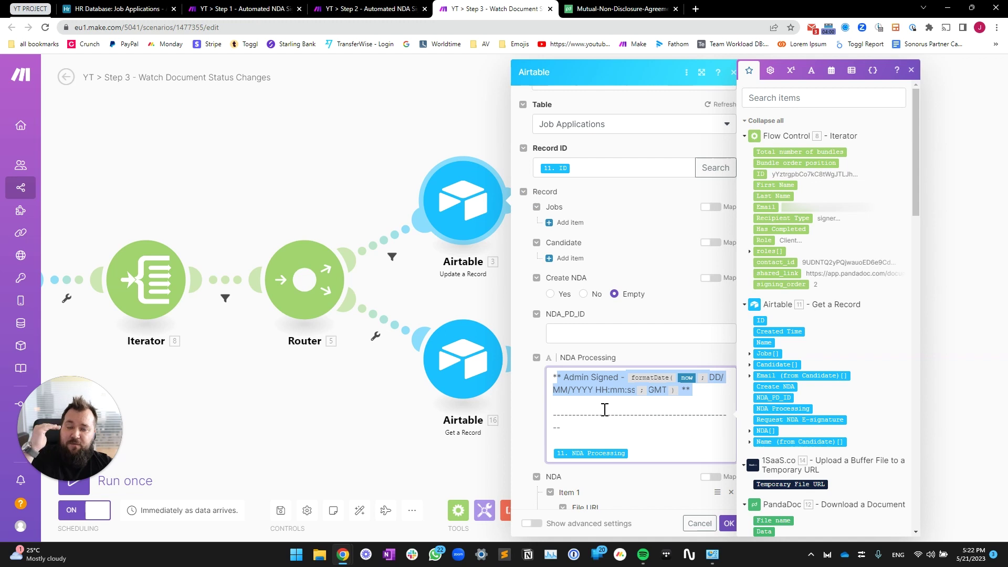
left_click(351, 164)
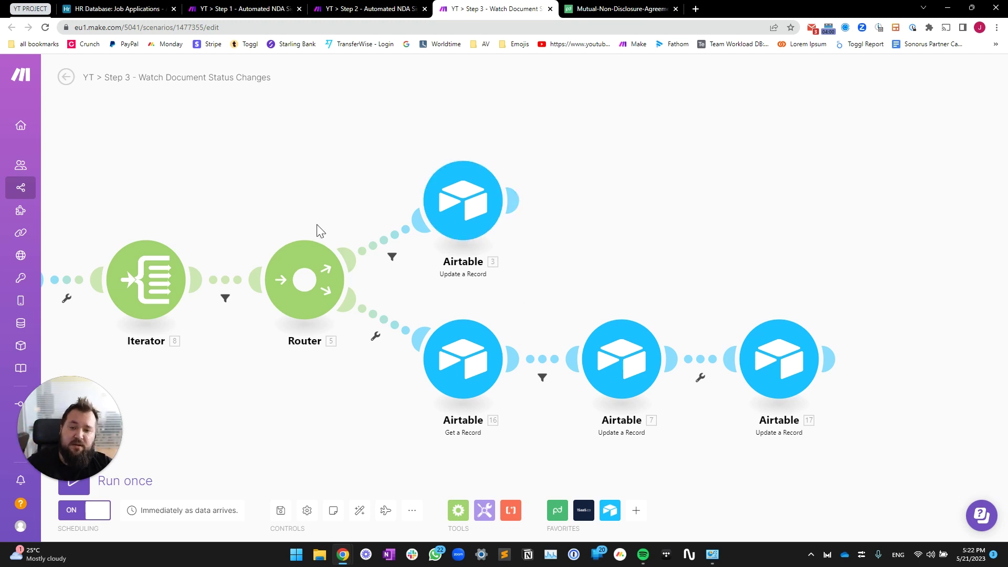
Recheck the upper Update a Record module, examining the full NDA Processing text with its earlier-log mapping and the NDA attachment's File URL mapping
left_click(455, 204)
left_click_drag(352, 395, 309, 393)
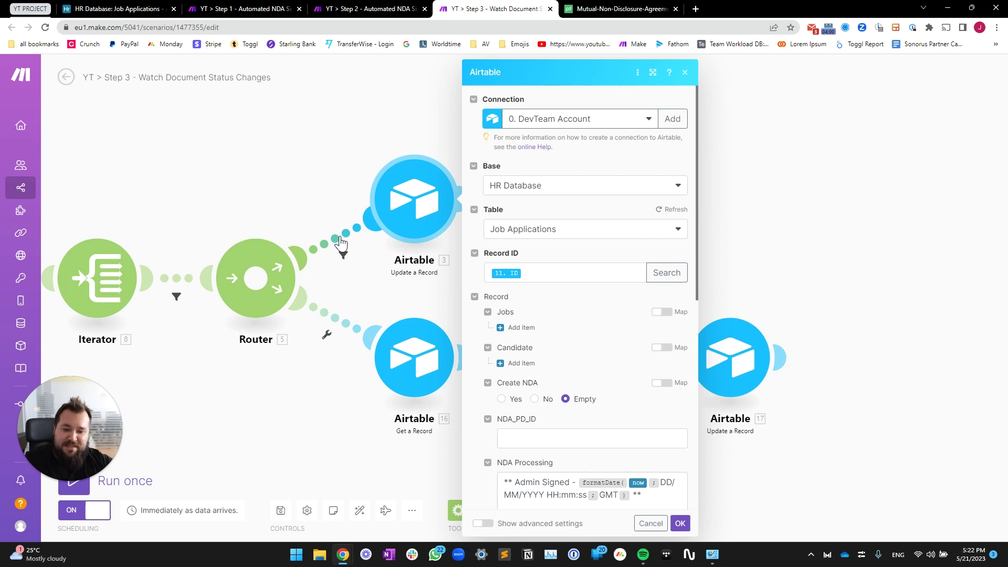
scroll(496, 249, "down", 5)
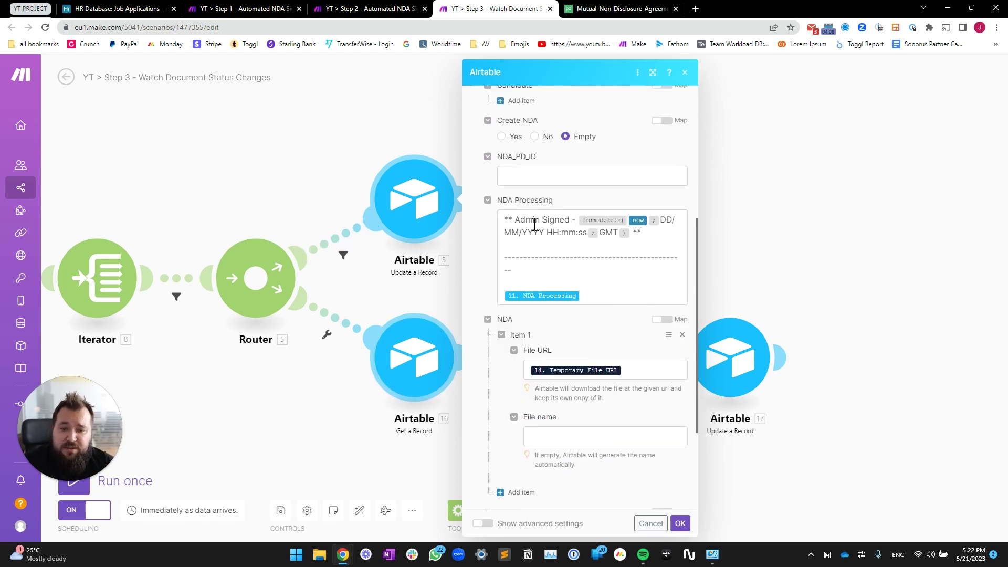
left_click_drag(503, 220, 625, 270)
left_click(580, 270)
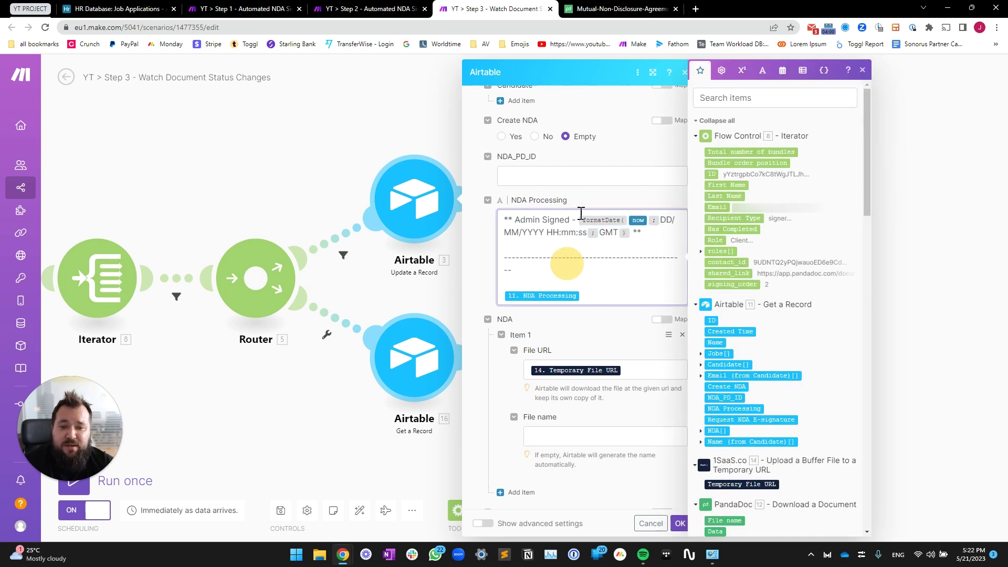
left_click(509, 294)
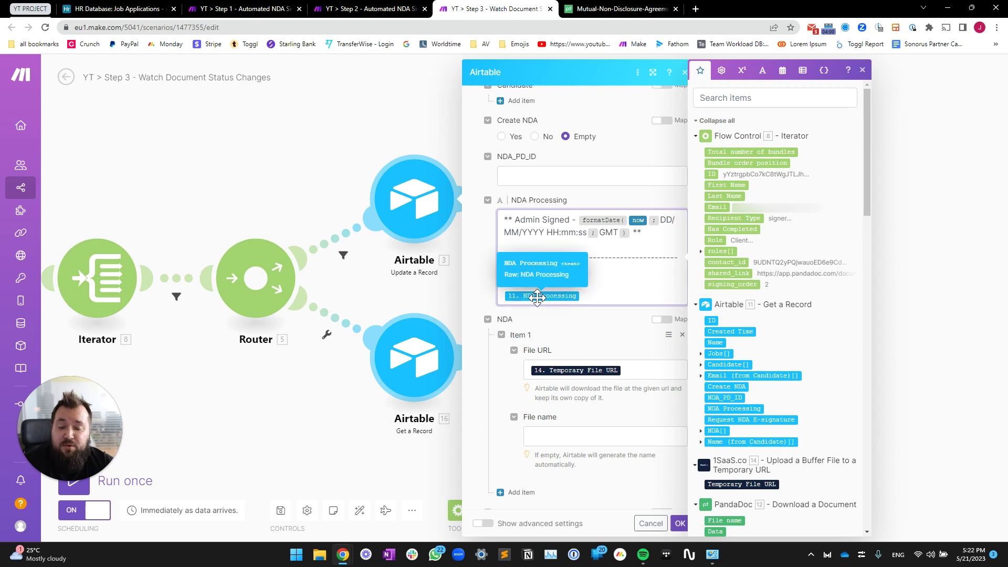
left_click(476, 283)
scroll(592, 292, "down", 2)
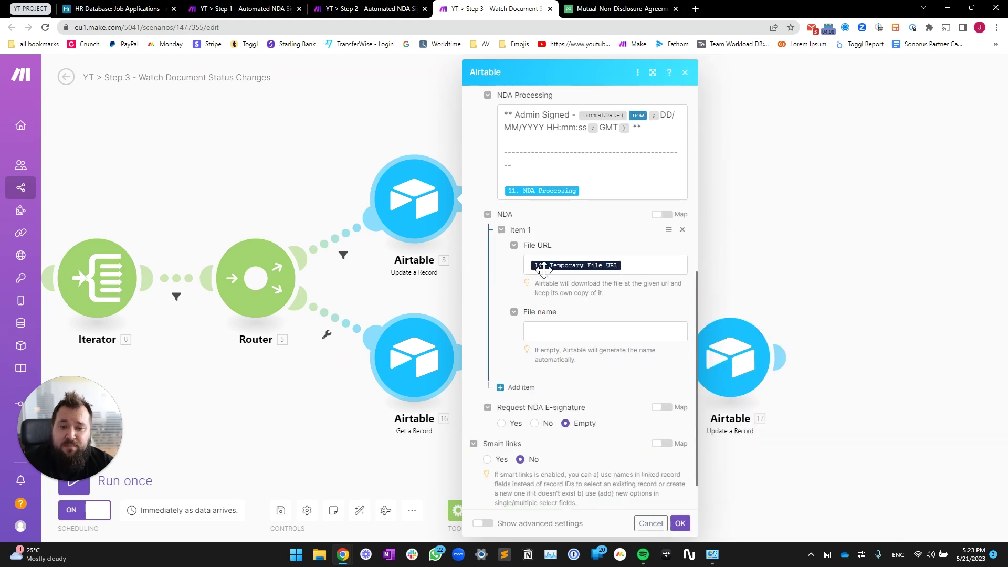
left_click(654, 269)
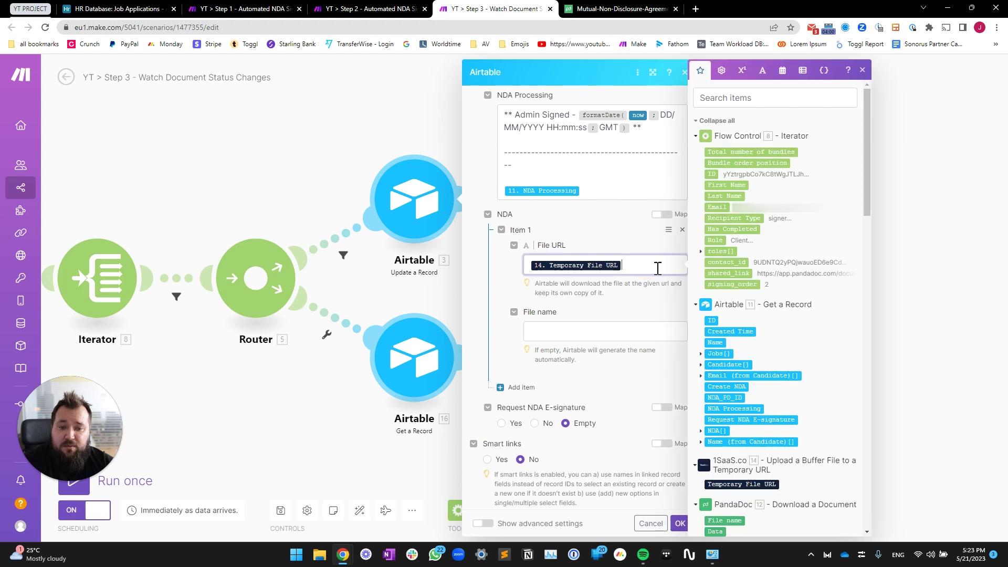
left_click(230, 388)
View the lower route's Airtable Get a Record settings and recheck the Admin Signed condition in the upper route's filter
left_click(414, 357)
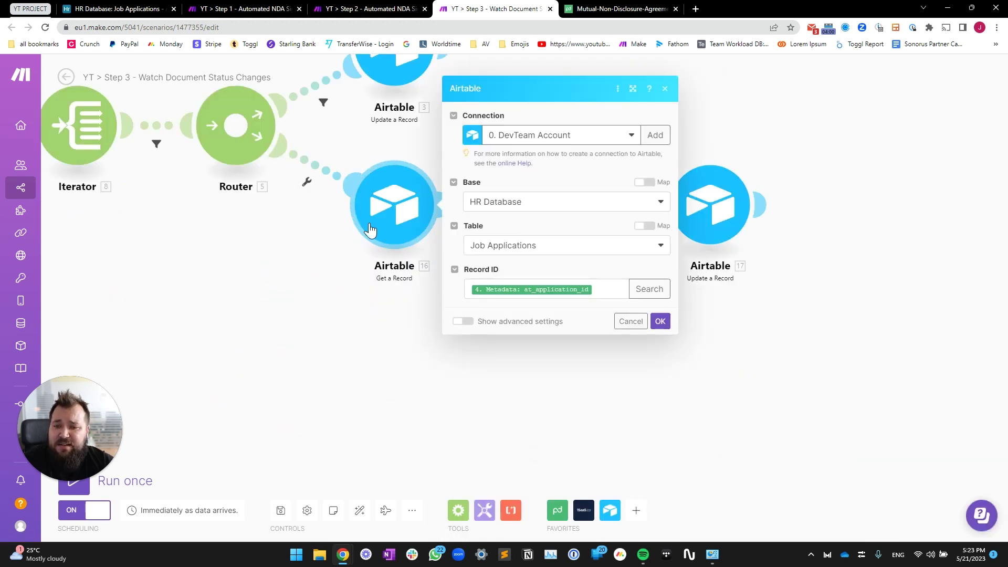
left_click(270, 283)
left_click(318, 85)
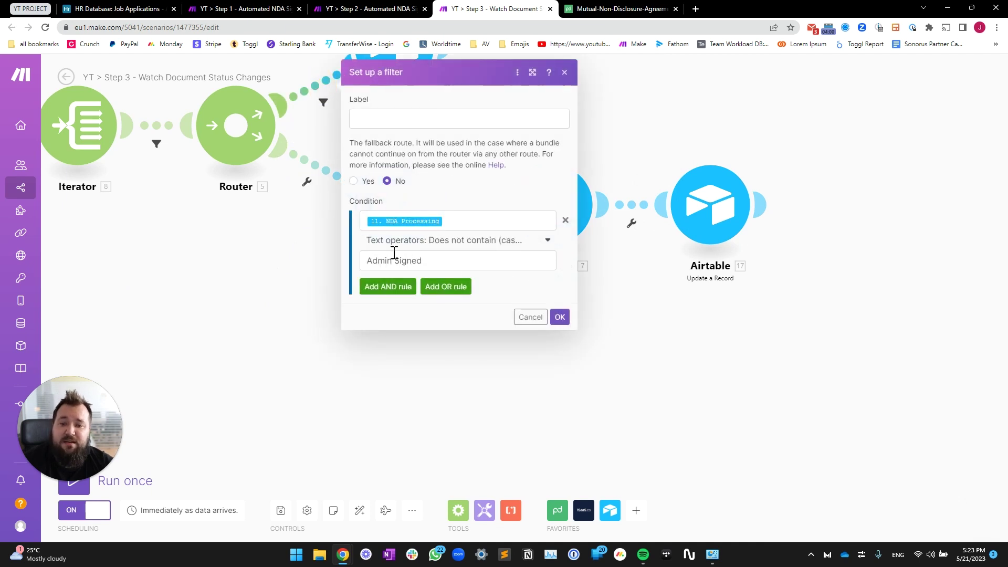
left_click_drag(429, 260, 392, 283)
left_click(294, 268)
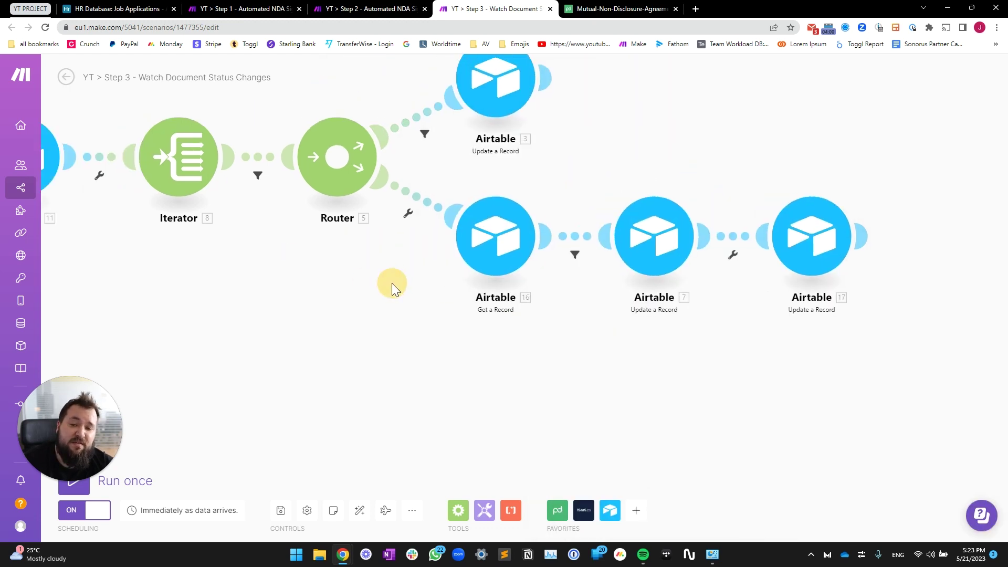
Examine the base, table and Record ID mapping in the lower route's Airtable Get a Record module
left_click_drag(507, 324, 460, 334)
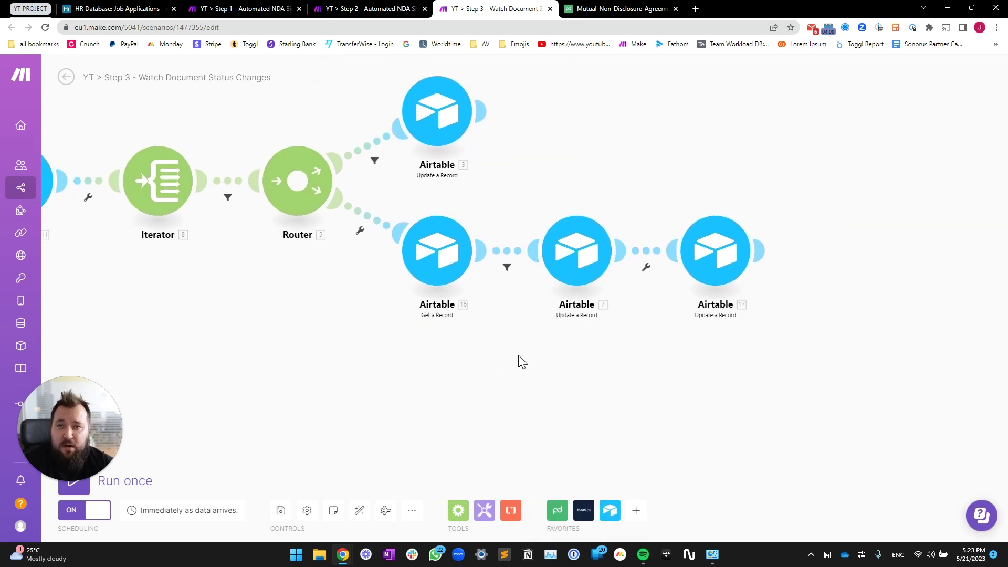
left_click(427, 252)
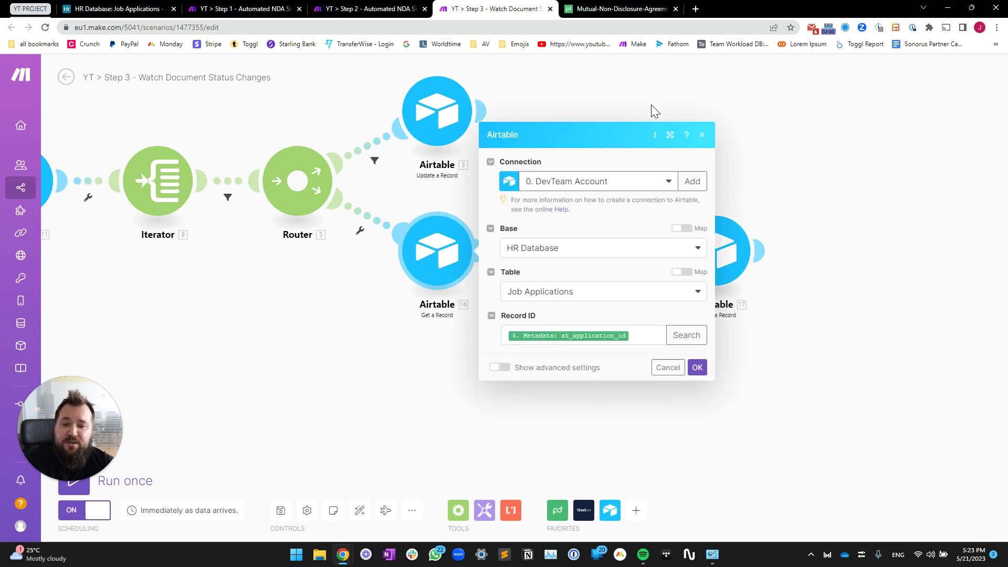
left_click(352, 423)
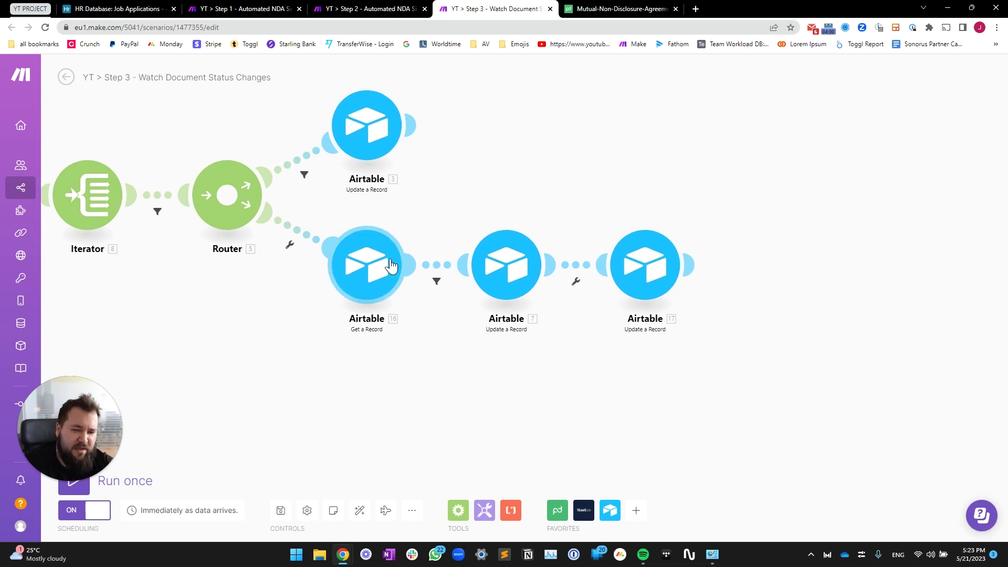
left_click(377, 277)
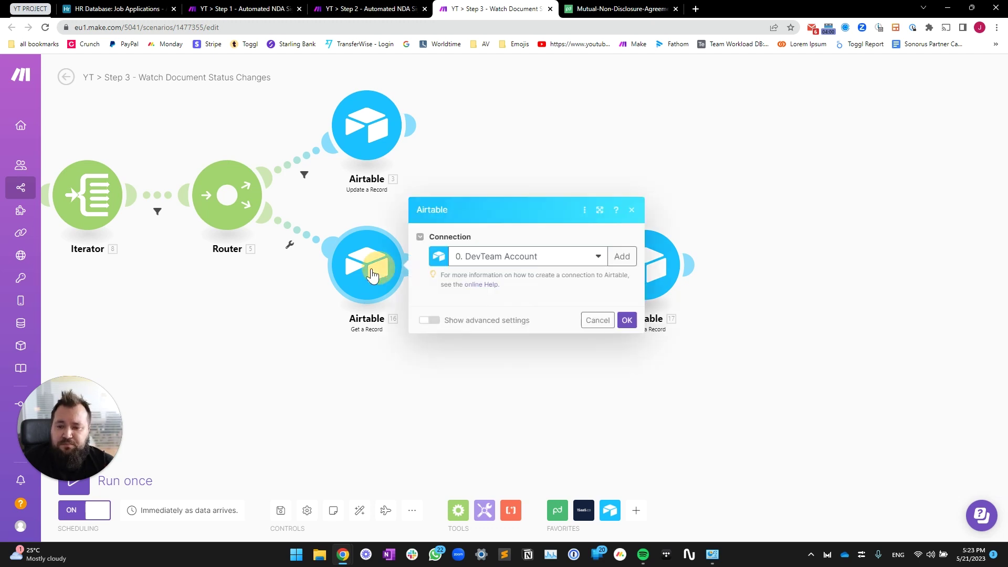
left_click(276, 292)
scroll(215, 315, "down", 2)
left_click_drag(384, 352, 493, 368)
scroll(483, 354, "up", 3)
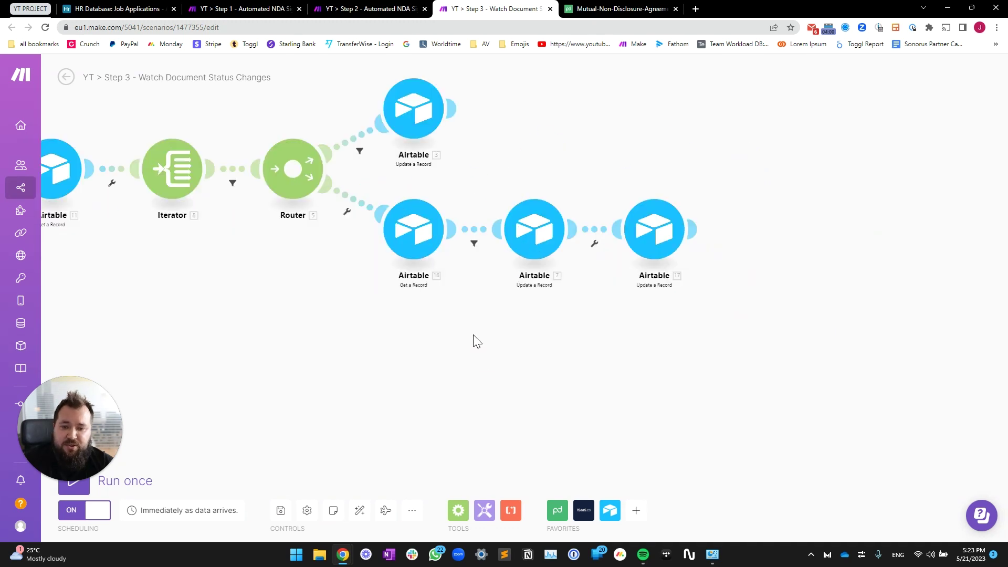
left_click(418, 226)
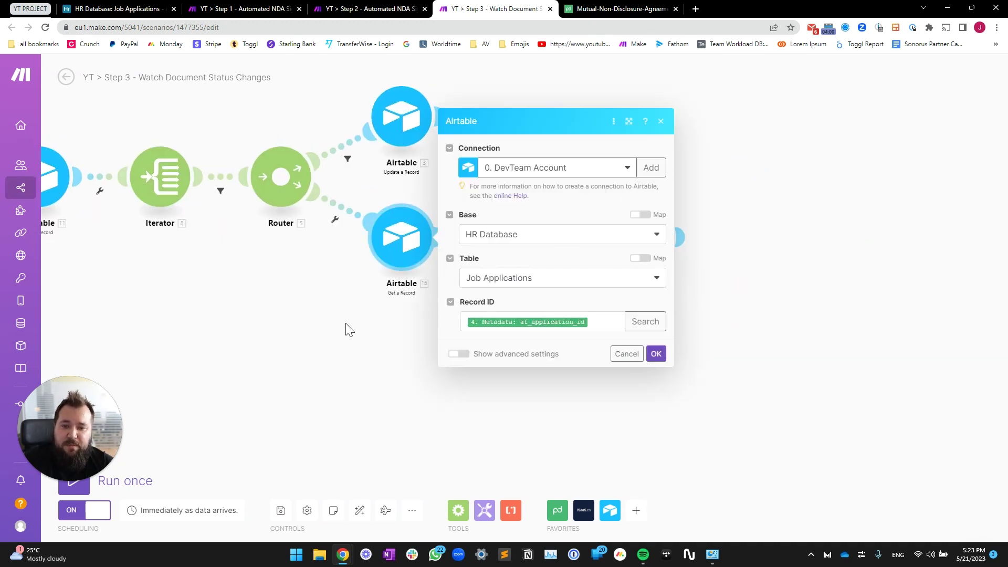
left_click(345, 325)
Examine the Email, Has Completed and NDA Processing conditions in the filter after the lower Get a Record module, closing it with its settings accepted
left_click(371, 235)
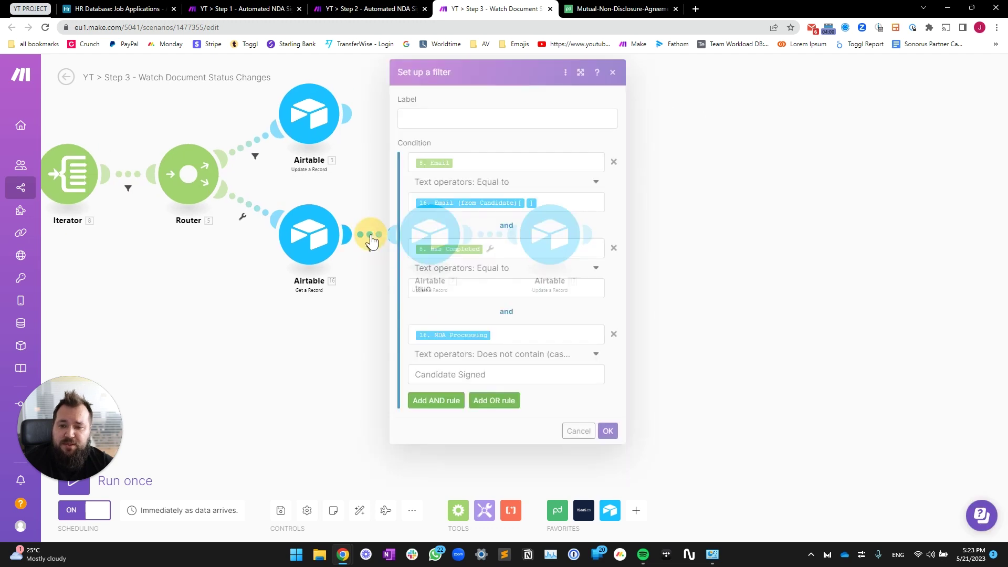
left_click(514, 164)
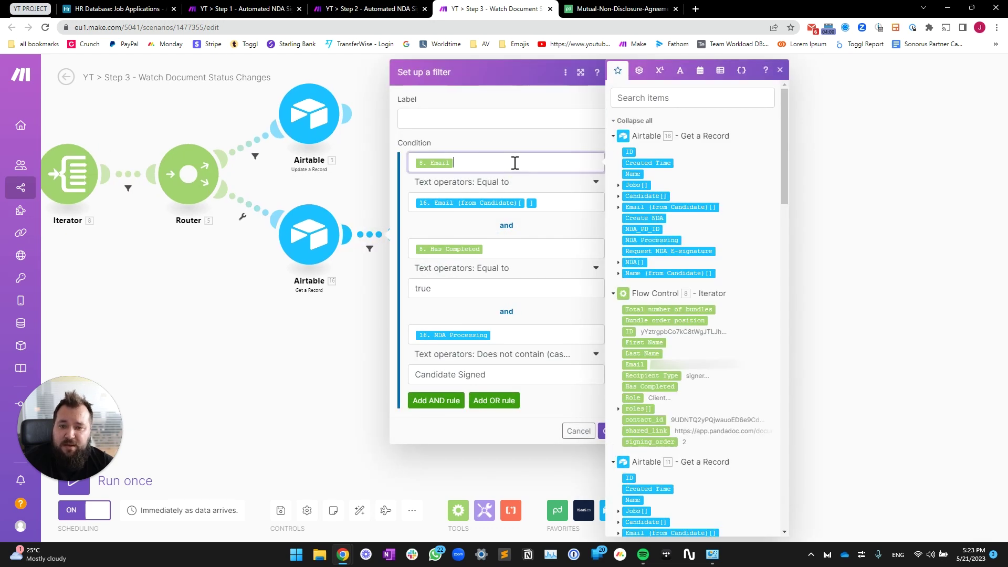
left_click(568, 201)
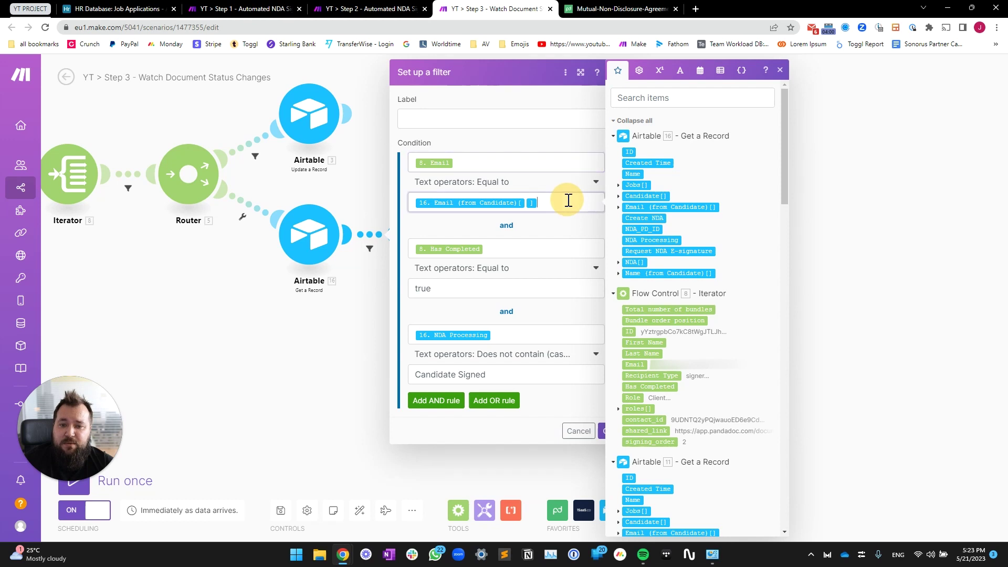
left_click(554, 251)
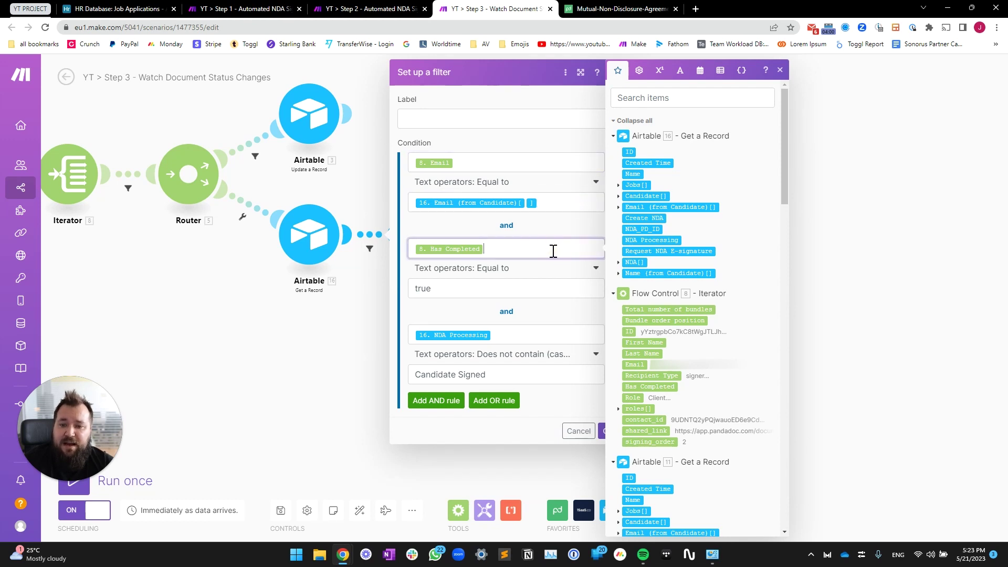
left_click(515, 287)
left_click(532, 334)
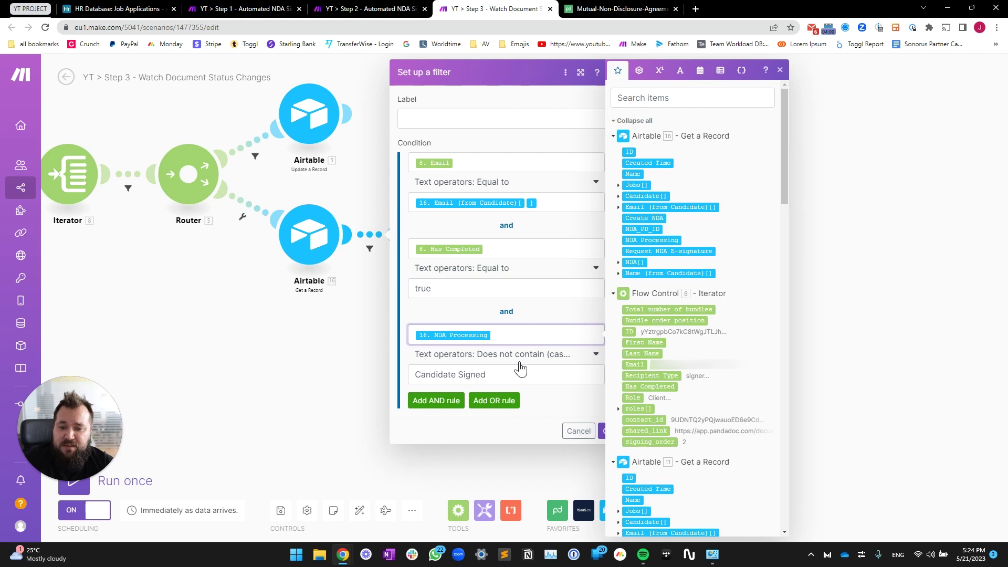
left_click(487, 375)
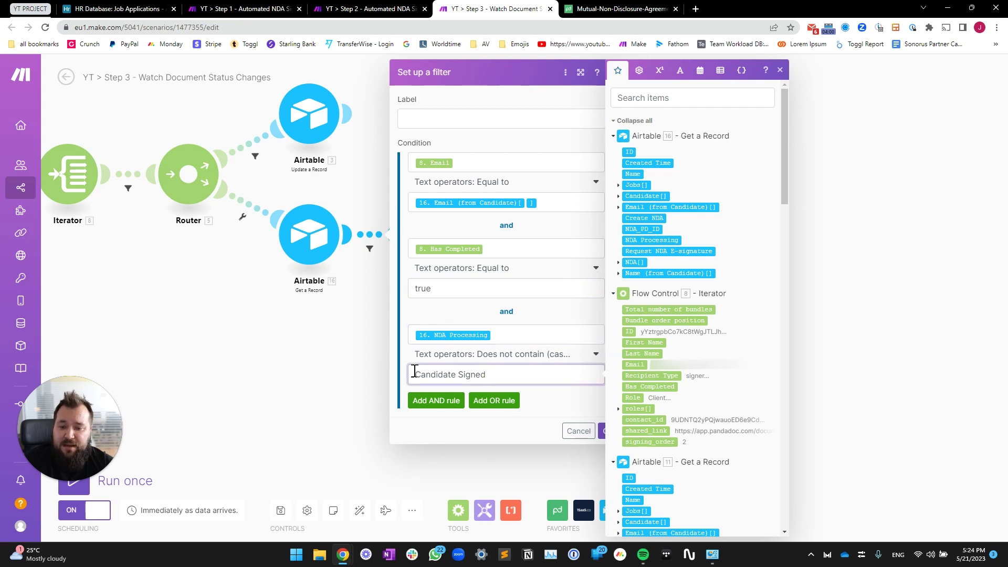
left_click_drag(414, 372, 502, 376)
left_click(564, 413)
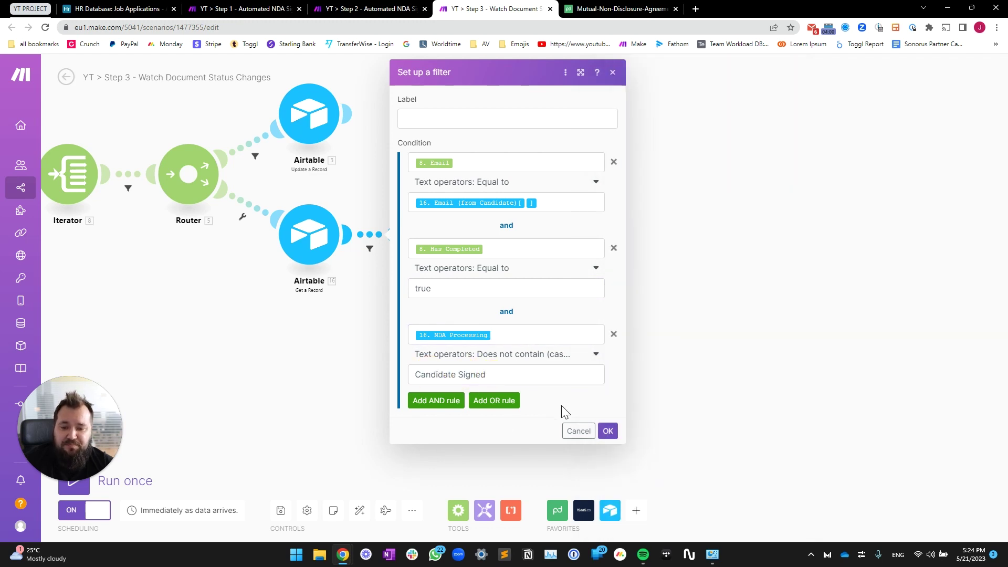
left_click(608, 431)
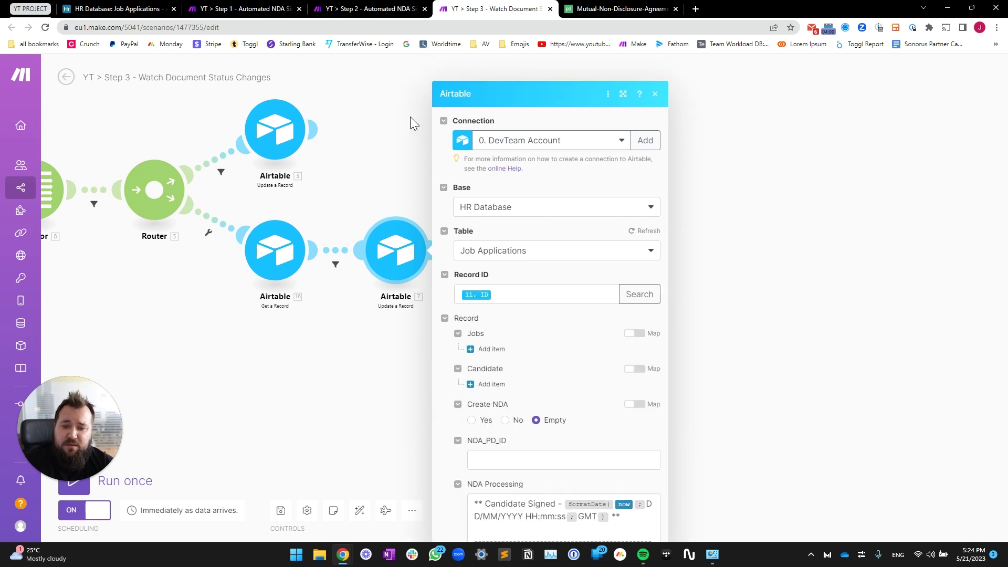
Examine the Candidate Signed text under NDA Processing and the NDA attachment's File URL mapping in the lower route's first Update a Record module
scroll(515, 336, "down", 3)
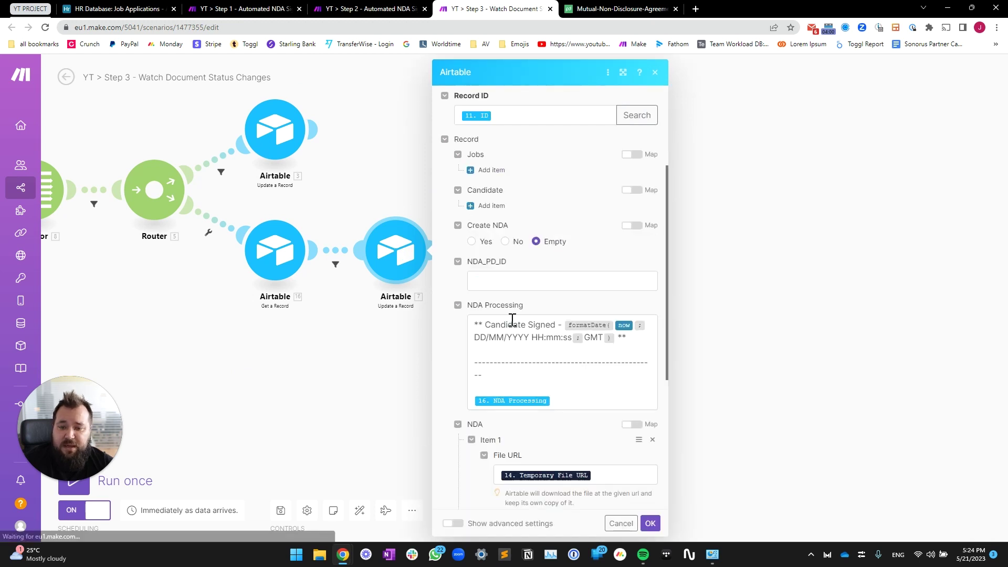
scroll(618, 383, "down", 2)
left_click(597, 370)
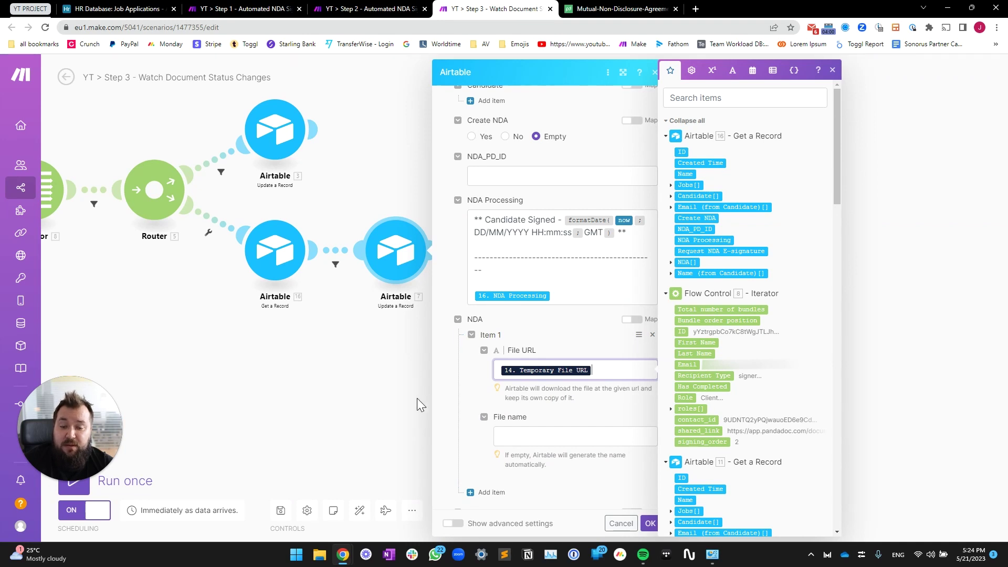
left_click(389, 387)
Examine the Document Completed! text and earlier-log mapping under NDA Processing in the lower route's last Update a Record module
left_click(512, 257)
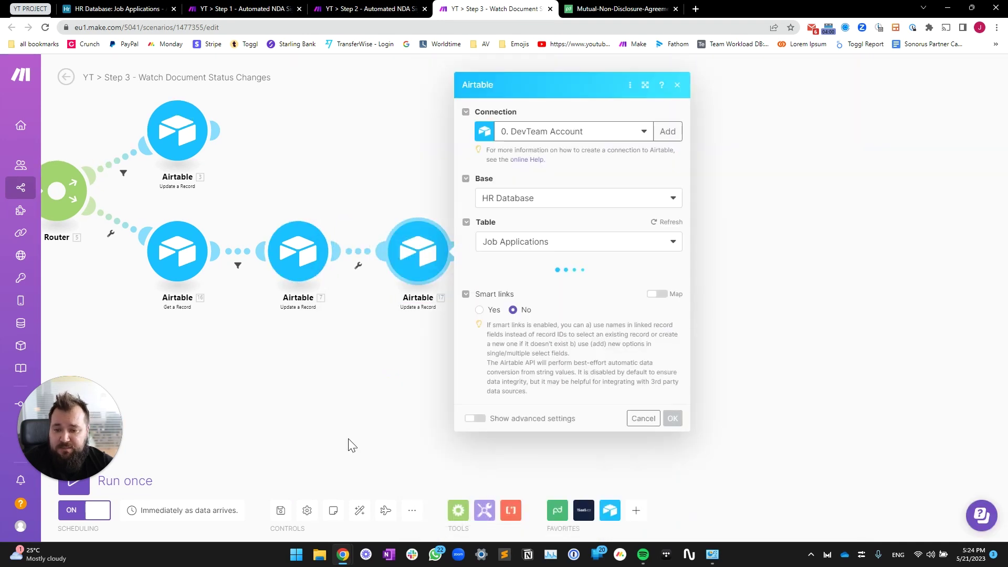
scroll(549, 266, "down", 5)
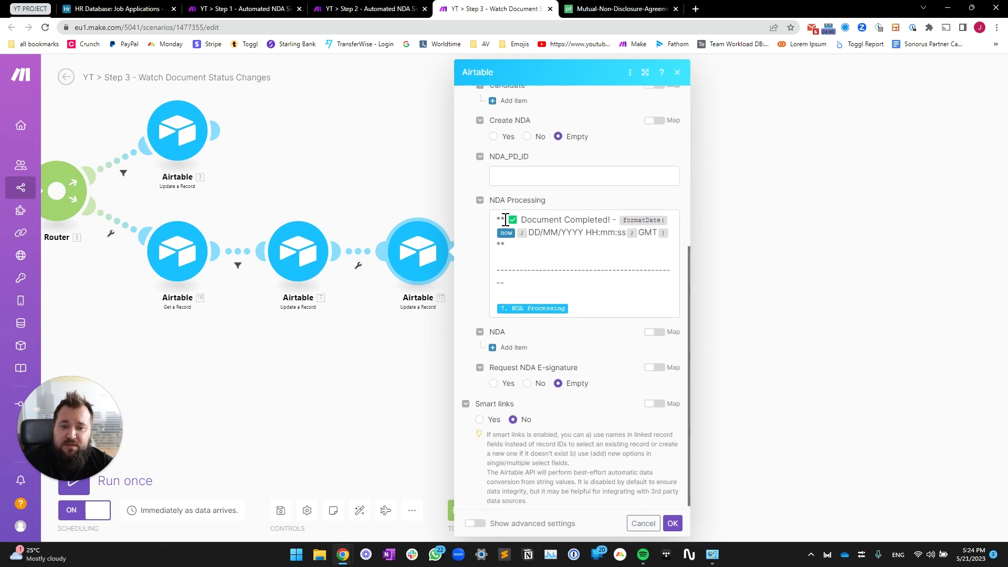
left_click_drag(505, 220, 594, 220)
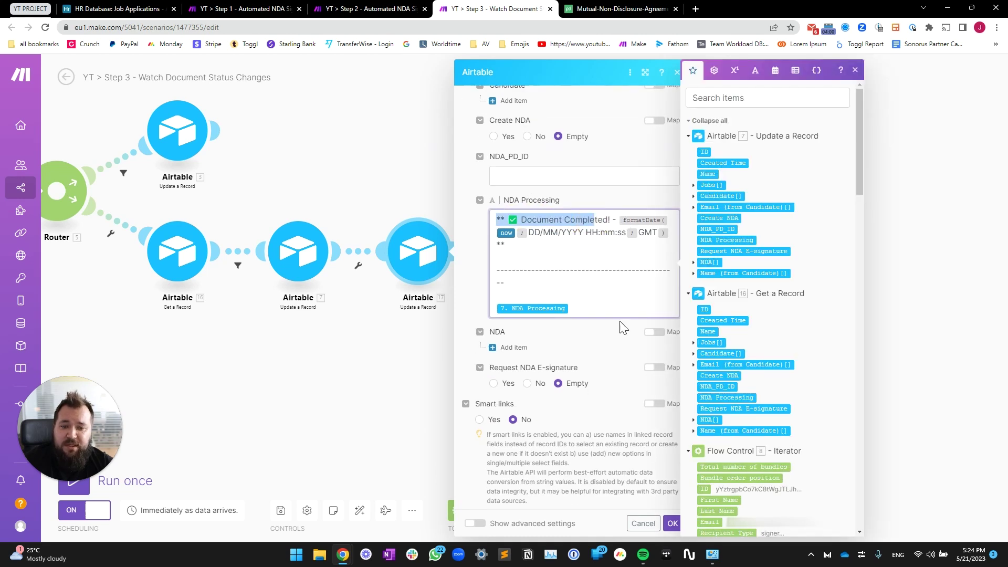
left_click(610, 309)
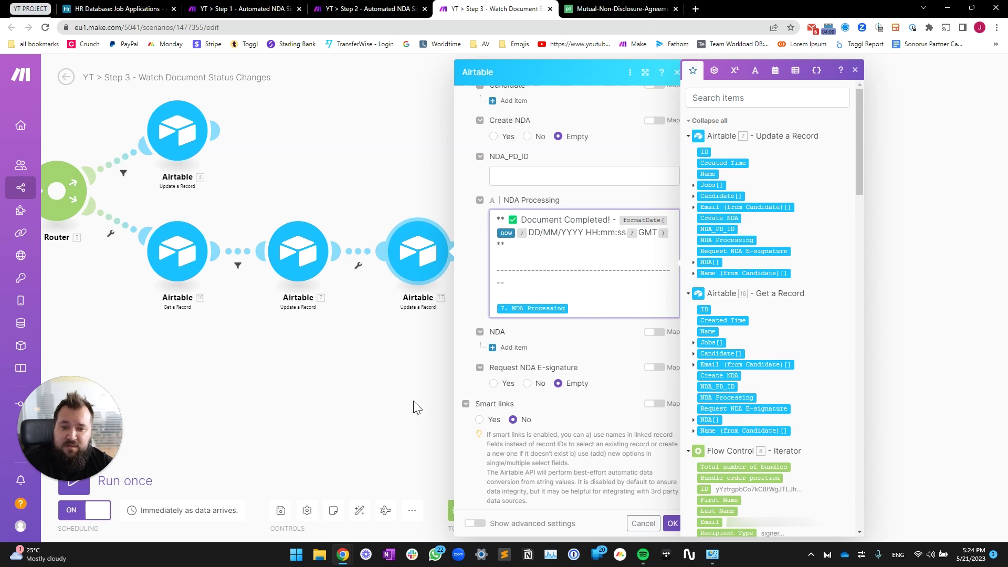
Close the module settings, view the whole Step 3 scenario, and switch to the Job Applications table in Airtable's HR Database
left_click_drag(413, 401, 700, 332)
scroll(492, 351, "down", 3)
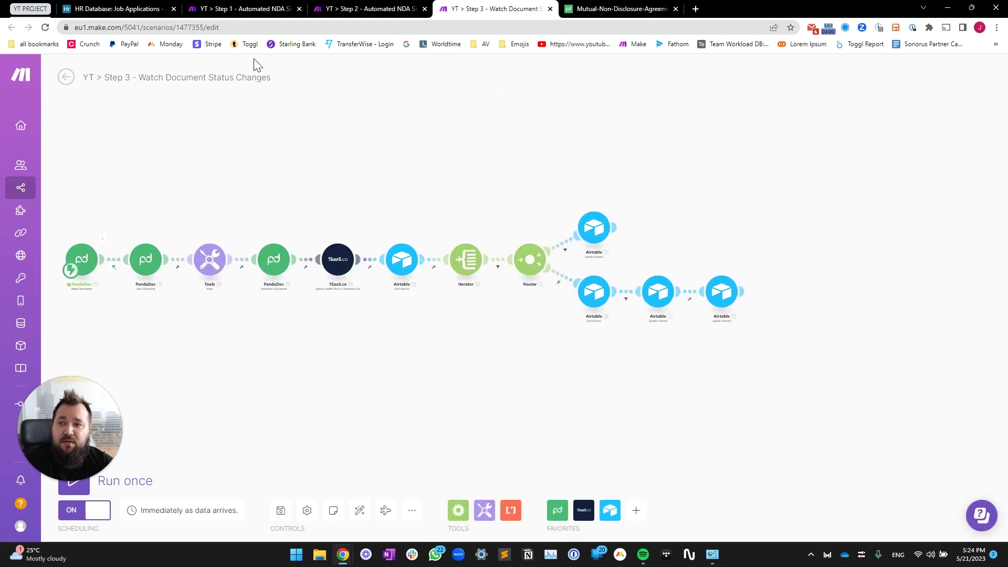
key("ctrl+1")
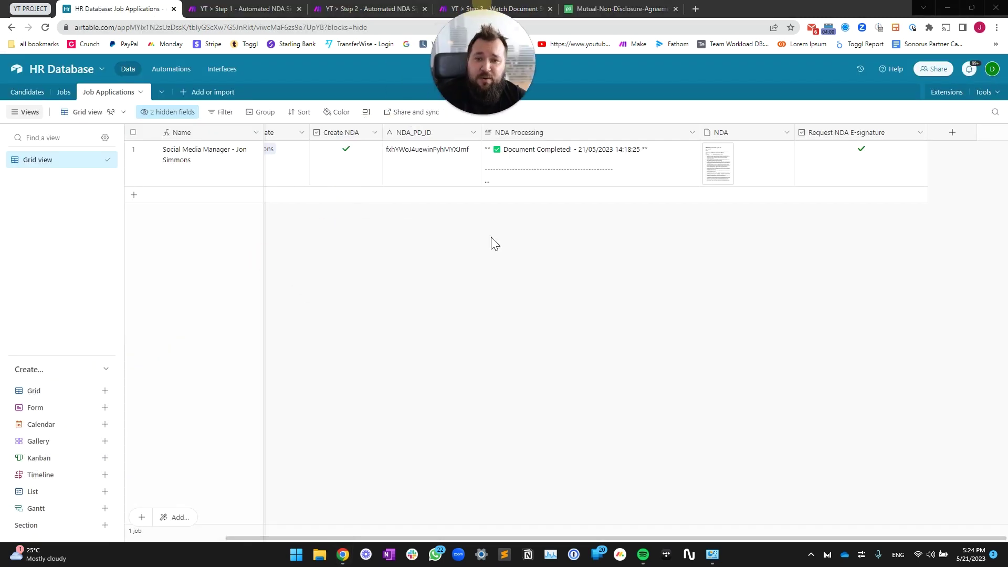